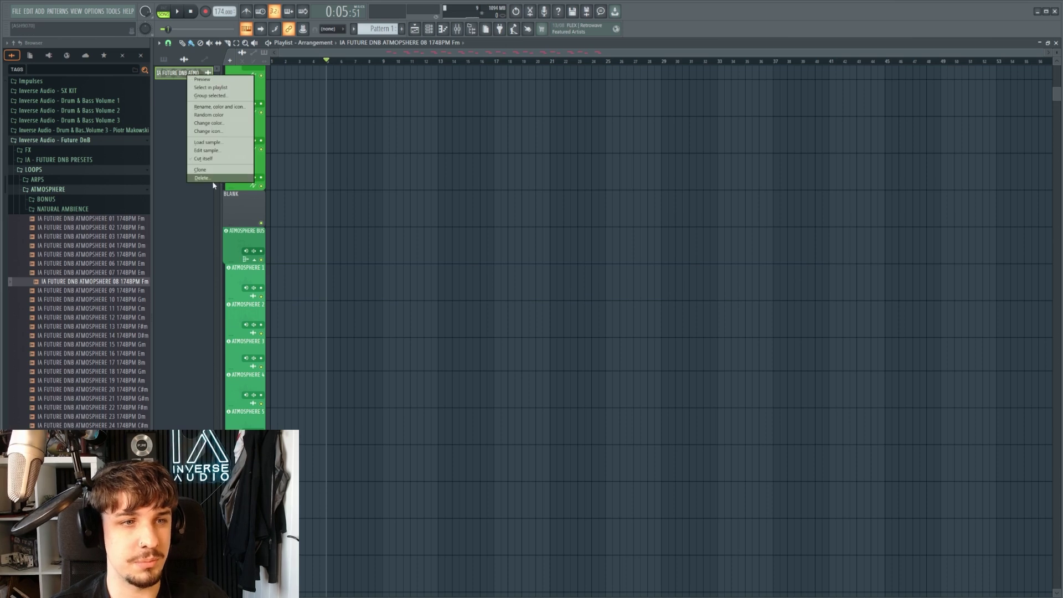
Delete the Future DnB atmosphere 08 sample clip from the project.
left_click(201, 178)
left_click(767, 332)
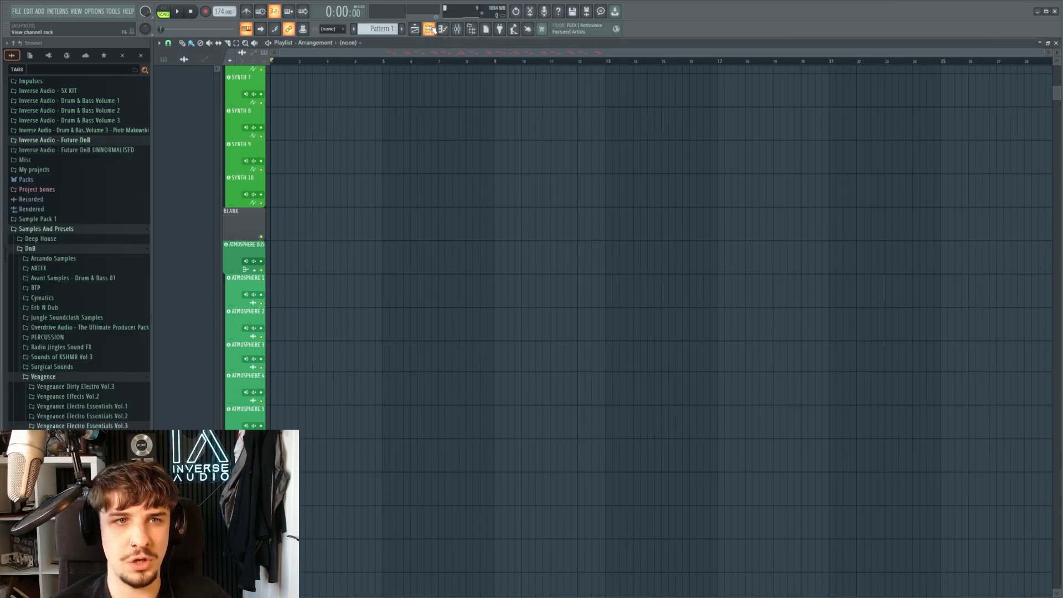
Add an FL Keys instrument in the channel rack and open its preset list.
left_click(431, 30)
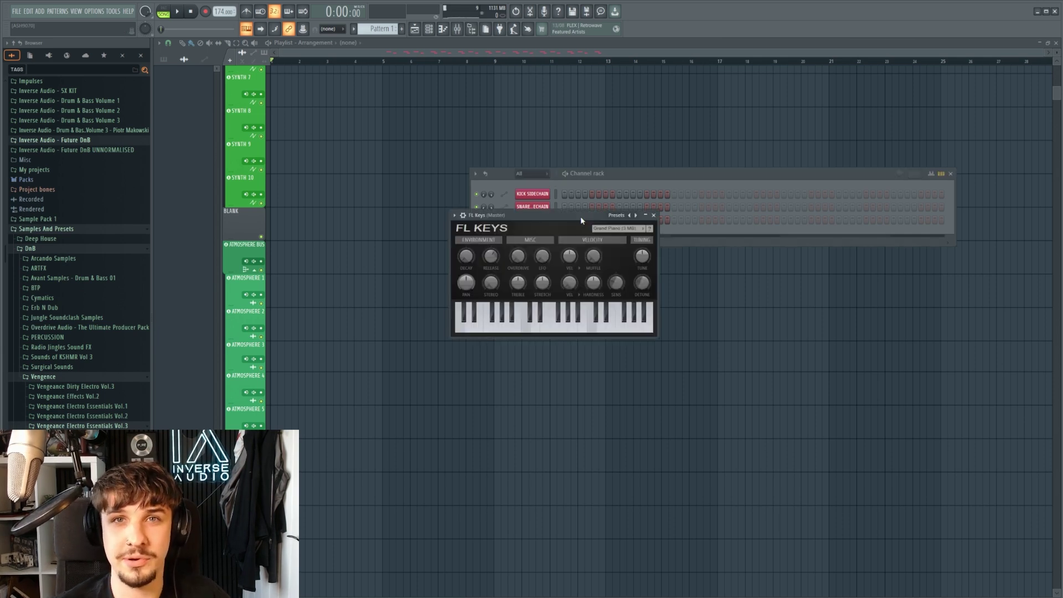
left_click_drag(570, 220, 584, 242)
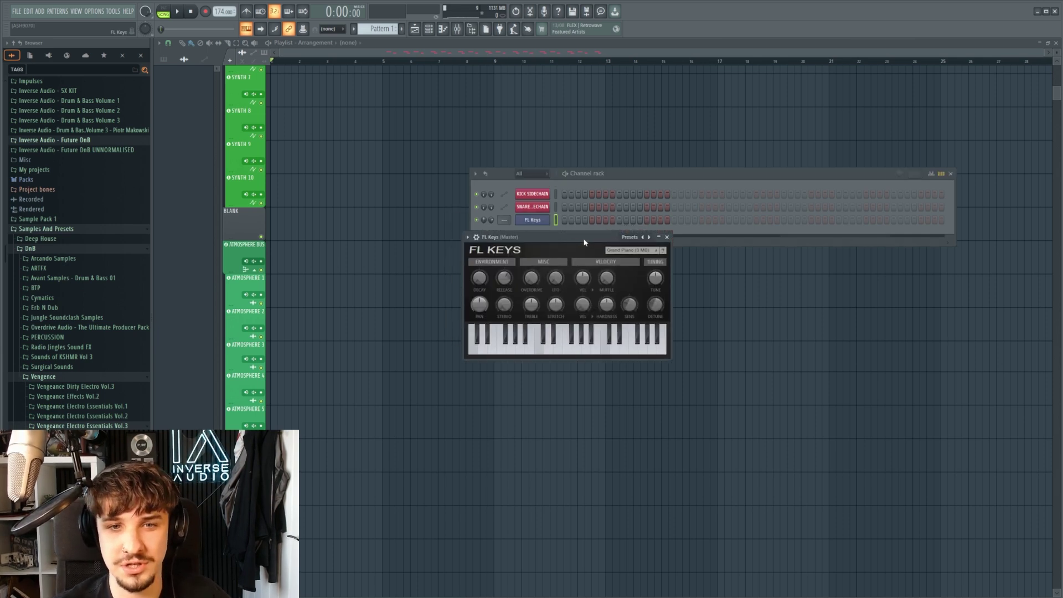
left_click(631, 252)
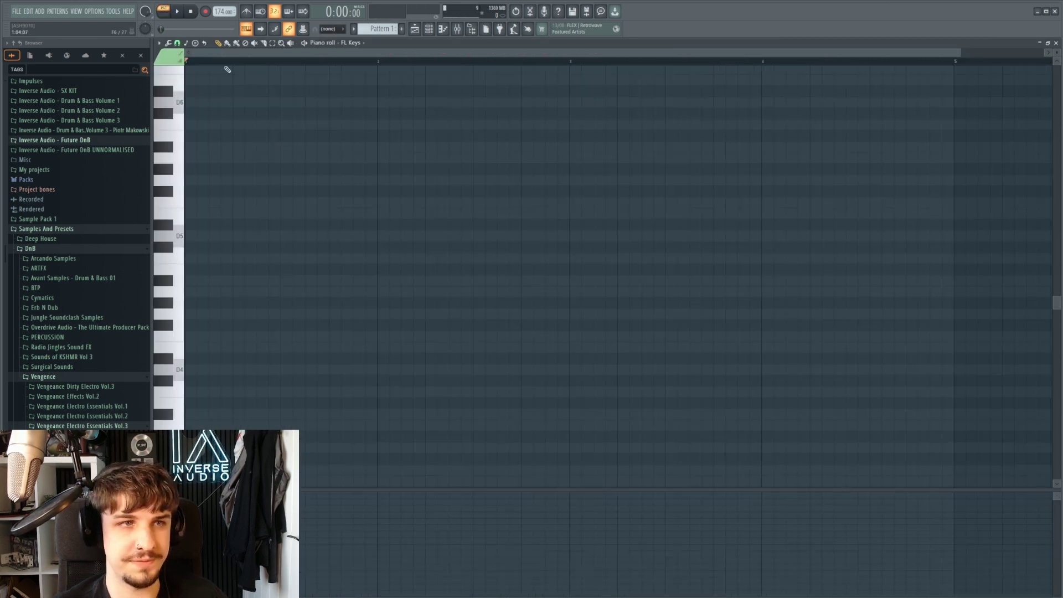
Set the root note of the piano roll's scale highlighting to D#.
left_click(189, 44)
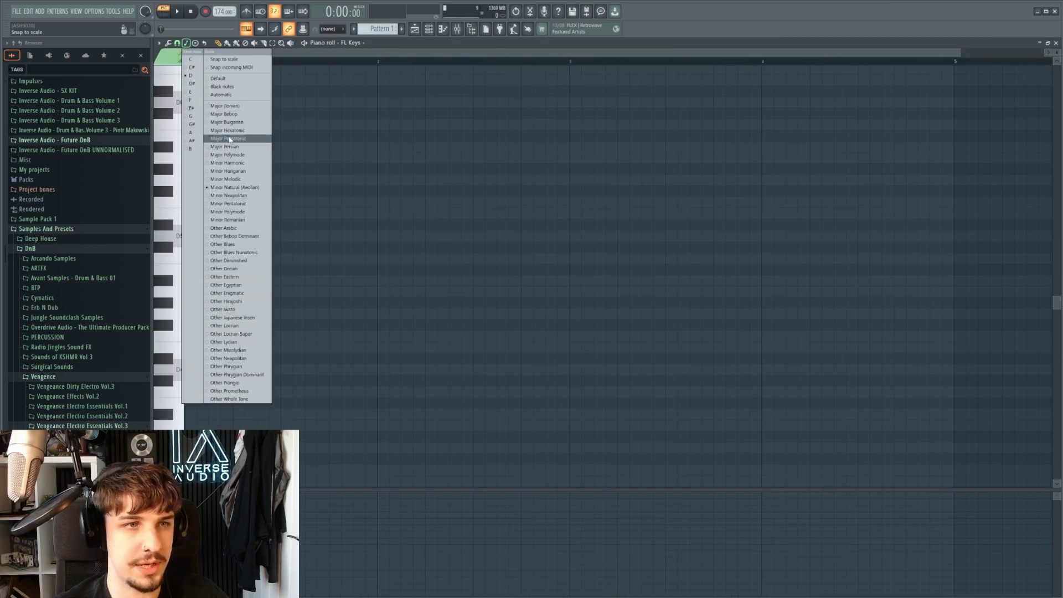
left_click(193, 84)
scroll(406, 258, "down", 2)
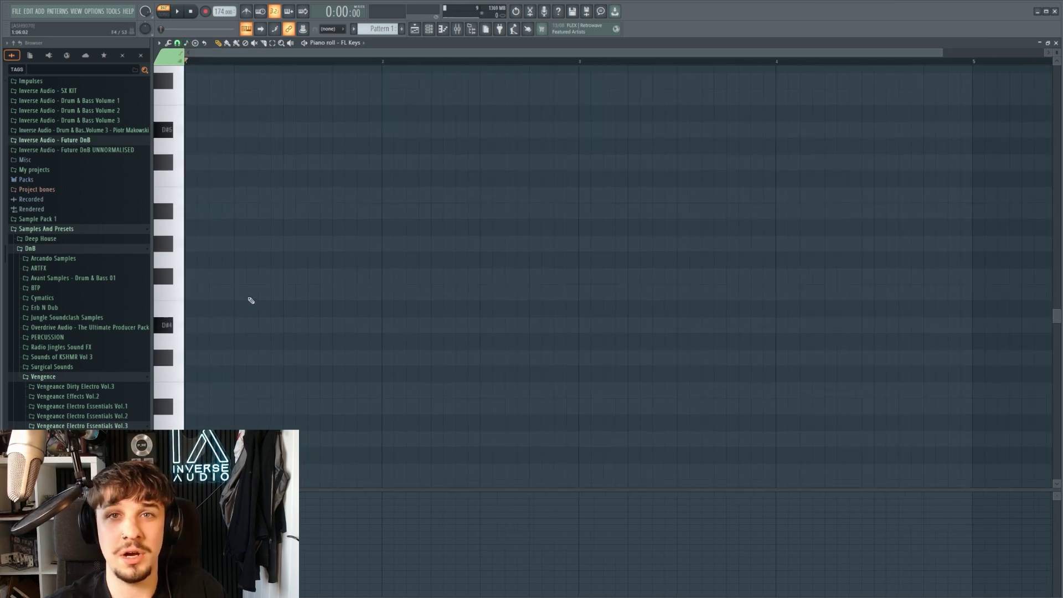
Draw a B3 note spanning bars 1 and 2 in the FL Keys piano roll and start playback.
left_click_drag(218, 323, 264, 258)
left_click_drag(207, 275, 368, 276)
scroll(368, 267, "down", 1)
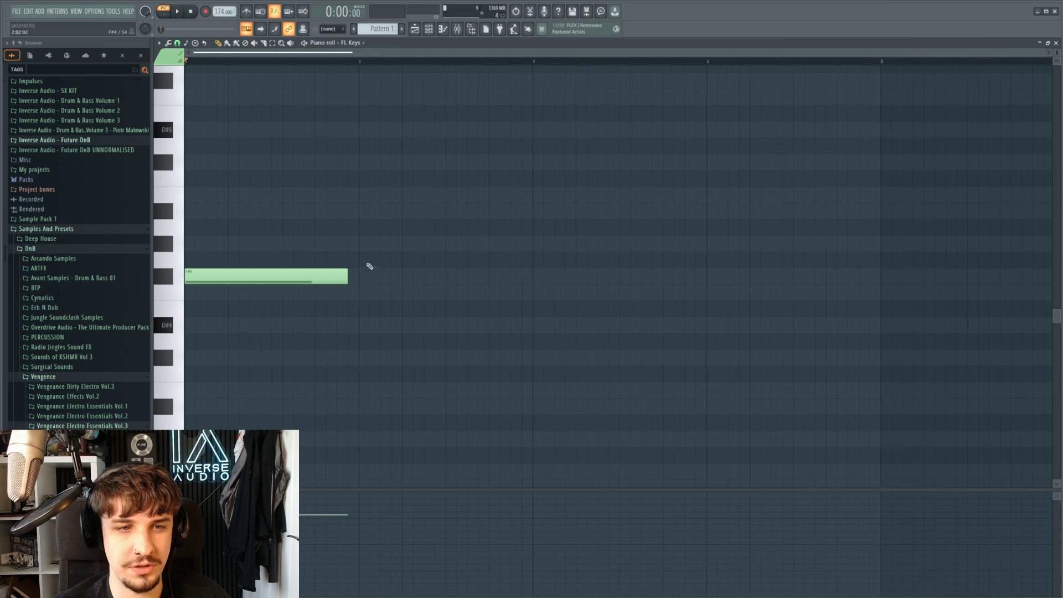
key("ctrl+Down")
key("ctrl+Down")
scroll(354, 262, "down", 2)
scroll(399, 227, "up", 3)
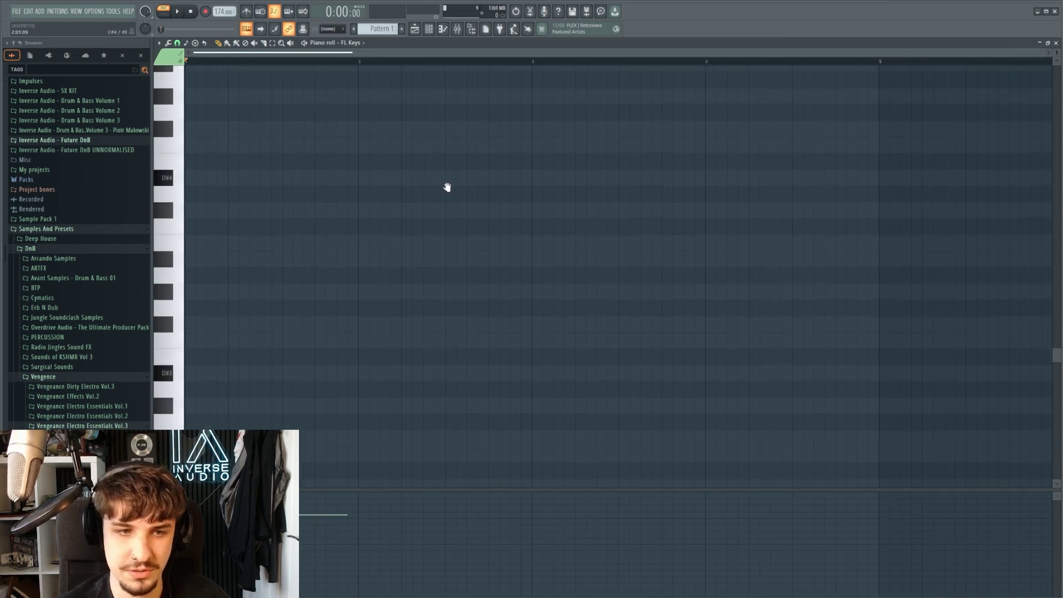
scroll(354, 272, "down", 5)
key("space")
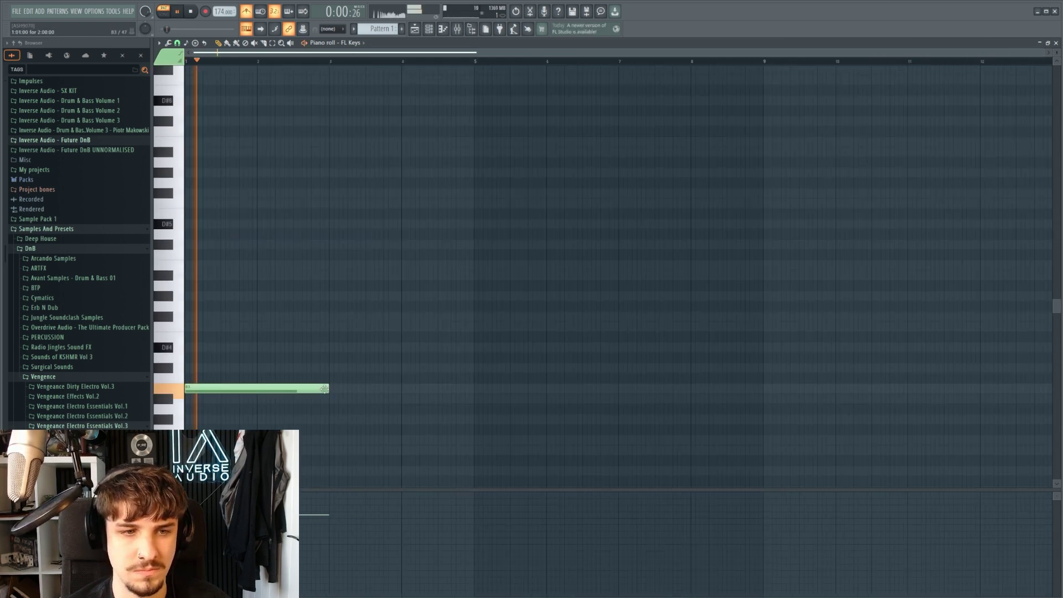
Continue the root line with a C#4 note over bars 3–4 and a D#4 note over bars 5–8, then stop playback.
left_click(365, 367)
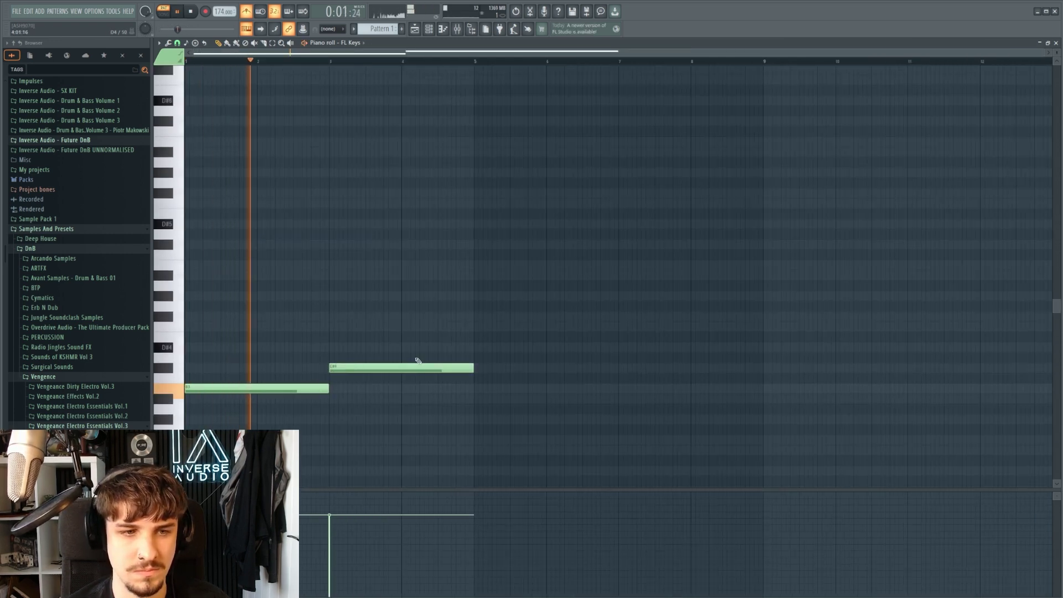
left_click(487, 347)
scroll(394, 347, "up", 1)
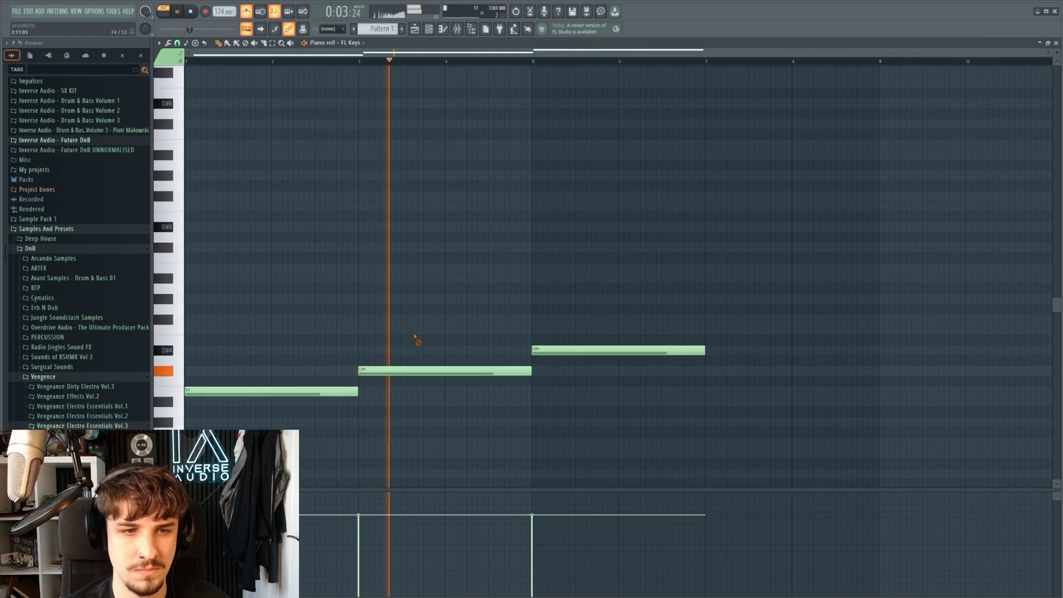
left_click_drag(711, 356, 879, 354)
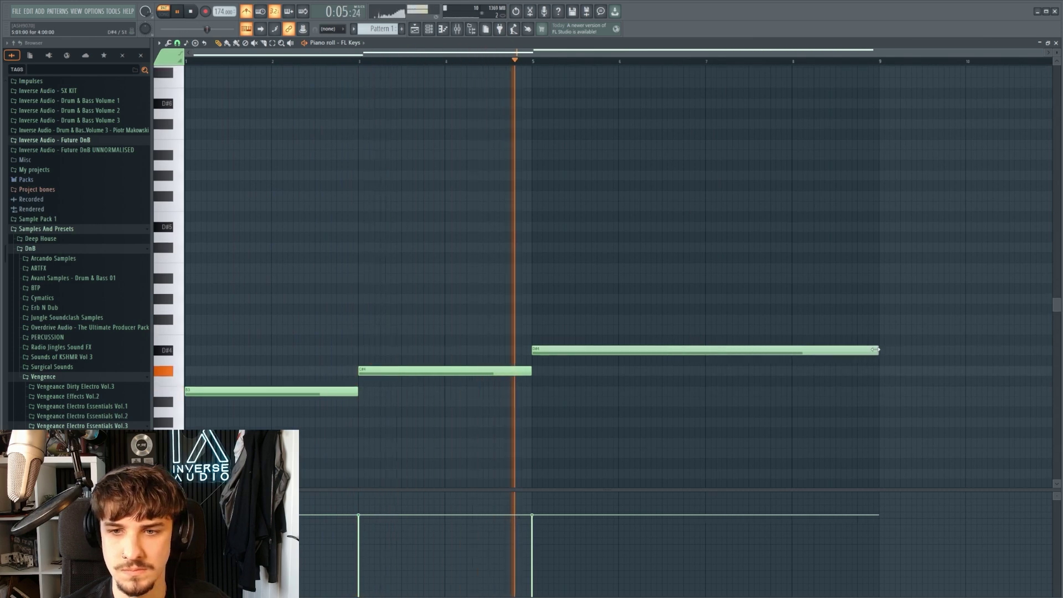
scroll(494, 335, "down", 1)
left_click_drag(493, 335, 446, 326)
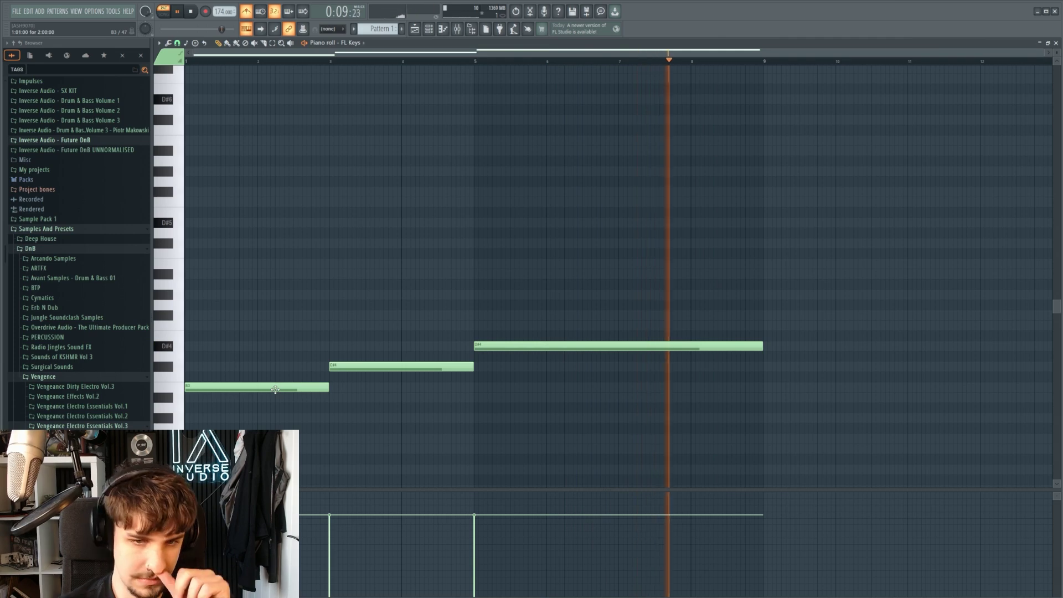
key("space")
Duplicate the three root notes and place the copies one octave lower at B2, C#3 and D#3.
left_click_drag(720, 269, 316, 396)
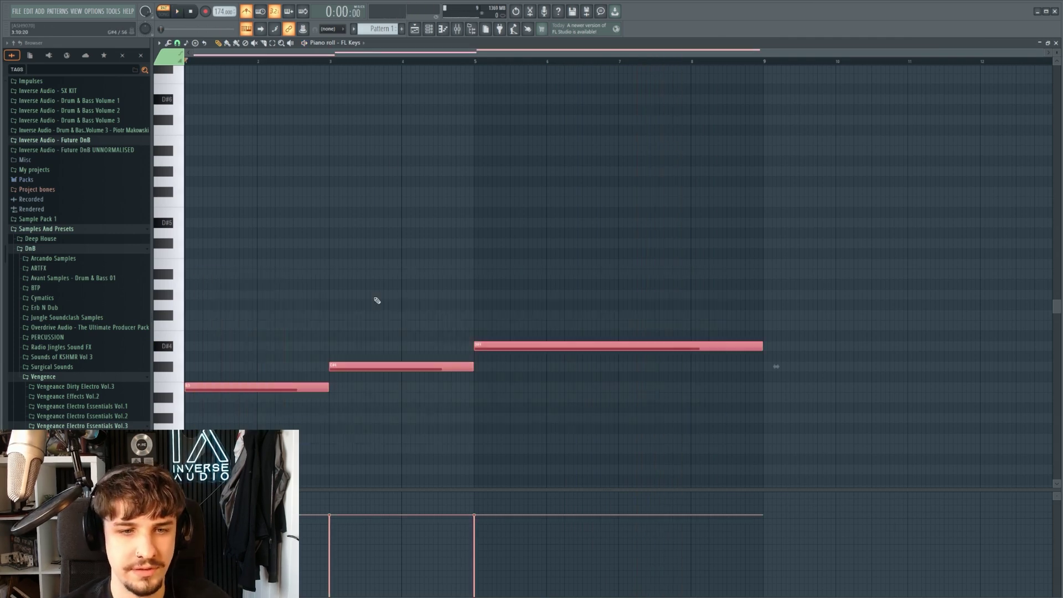
key("ctrl+d")
scroll(377, 301, "up", 1)
scroll(384, 191, "down", 1)
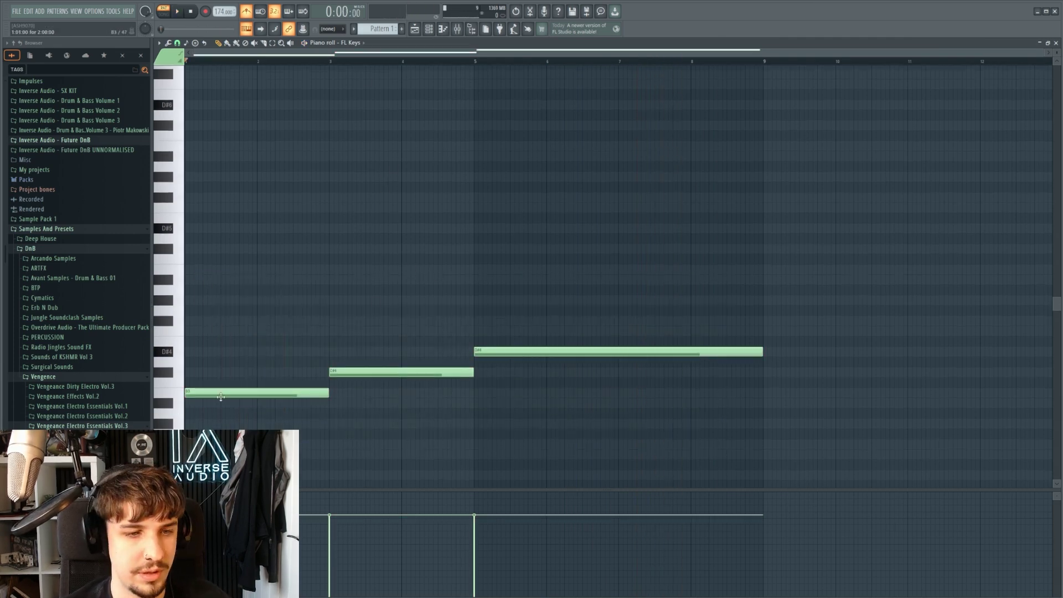
key("ctrl+a")
key("ctrl+c")
key("ctrl+v")
key("ctrl+Up")
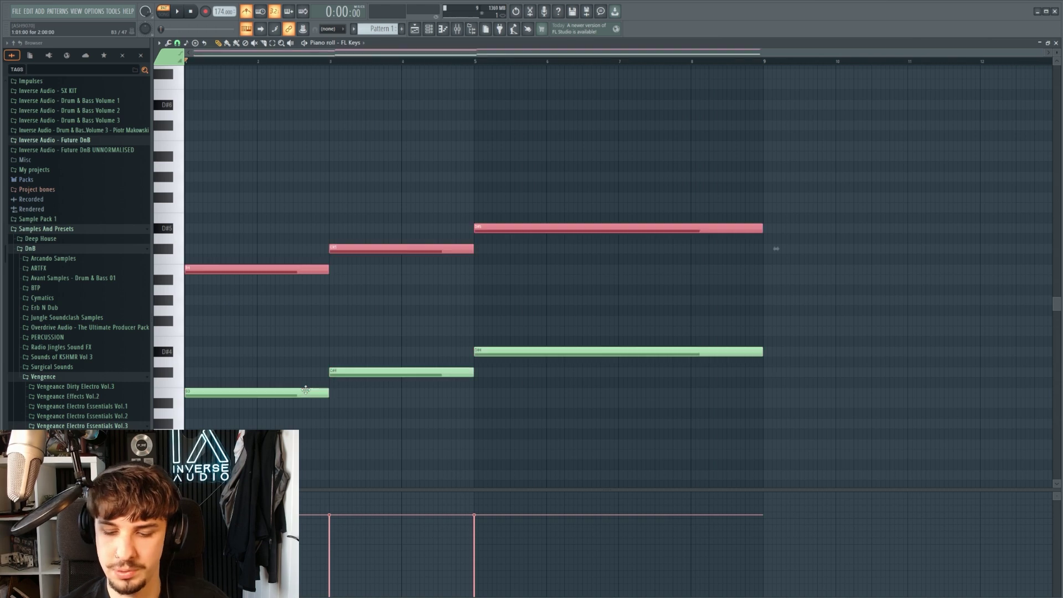
key("ctrl+d")
scroll(354, 305, "up", 1)
key("ctrl+Down")
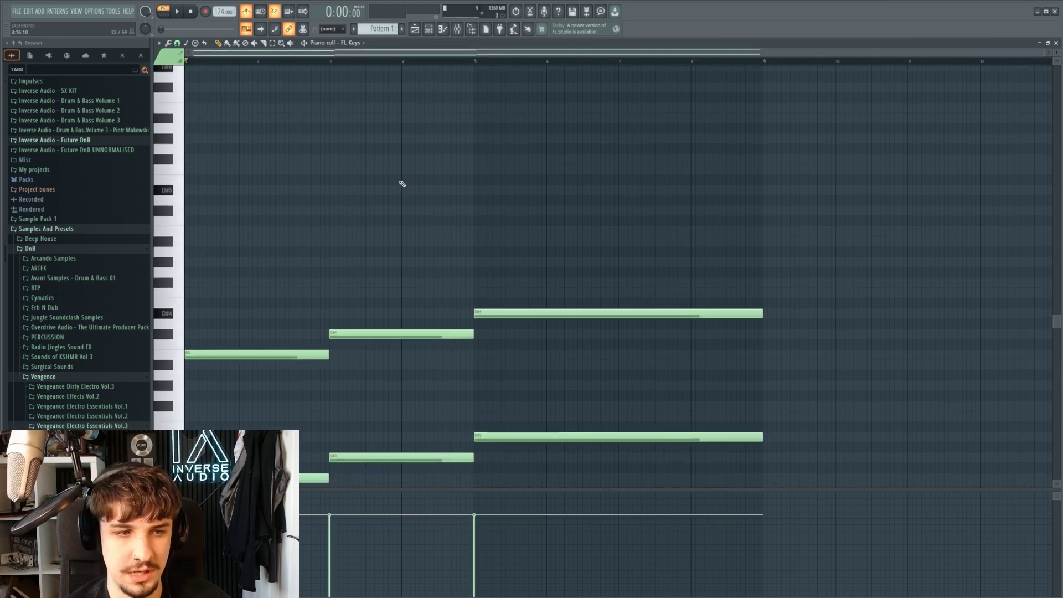
Add F#4 and D#4 notes above the B3 root across bars 1–2 to form the first chord.
key("space")
key("space")
left_click(258, 352)
left_click_drag(192, 313, 173, 315)
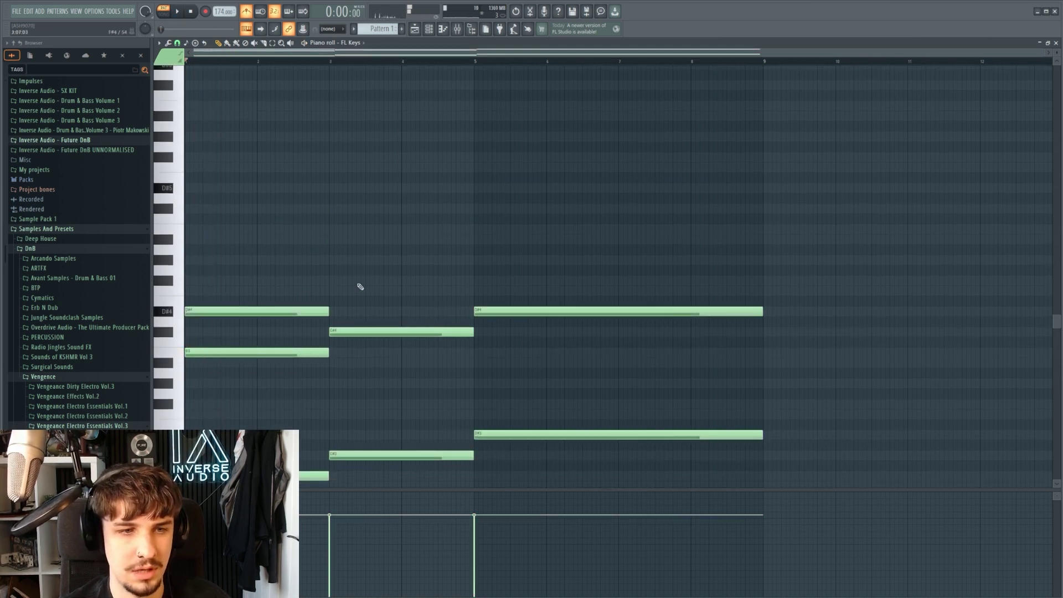
left_click_drag(262, 309, 263, 274)
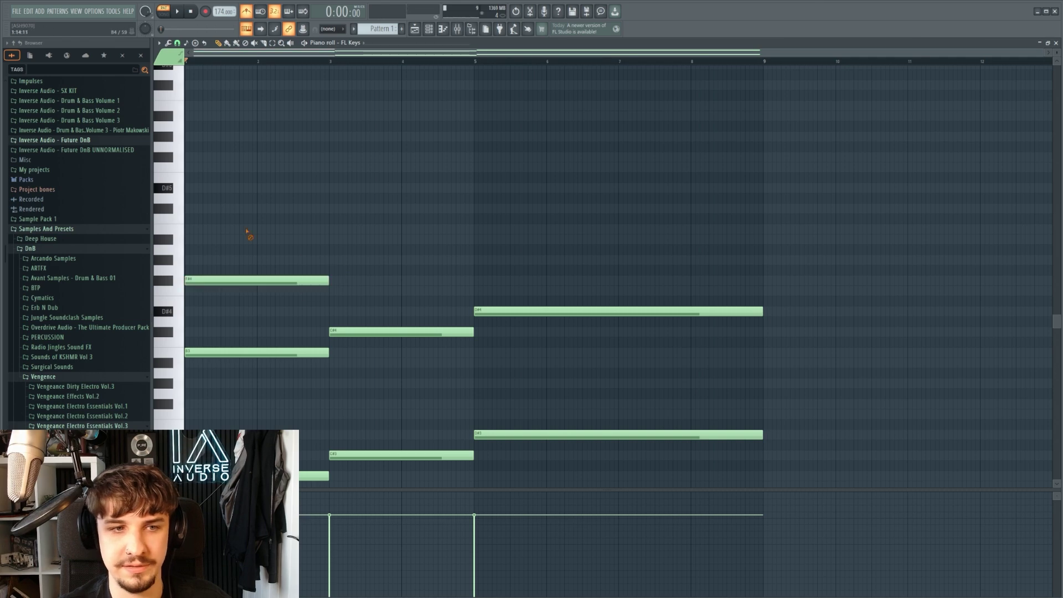
scroll(337, 289, "up", 5)
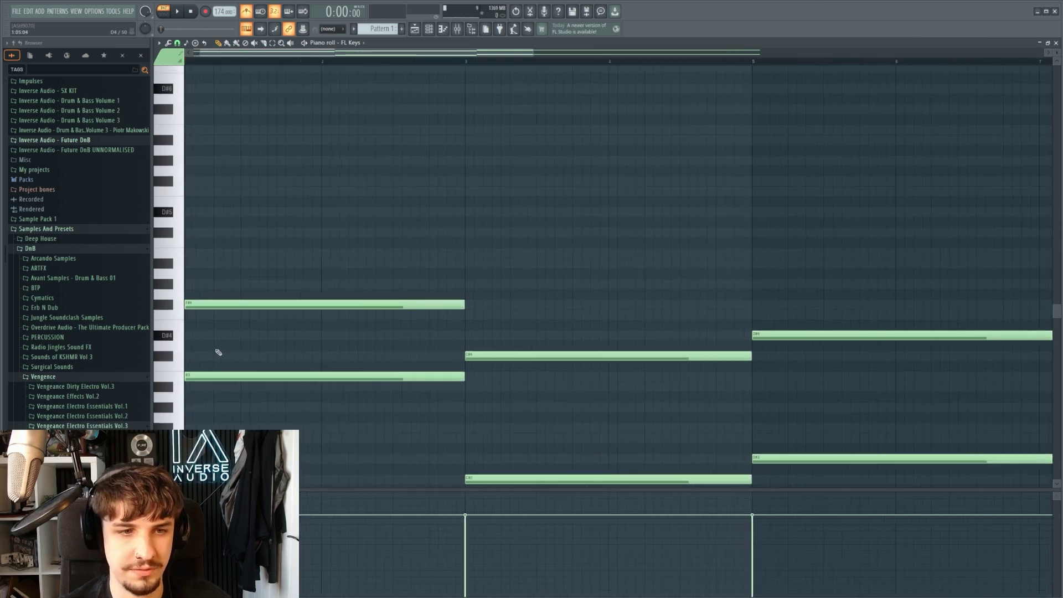
left_click(203, 335)
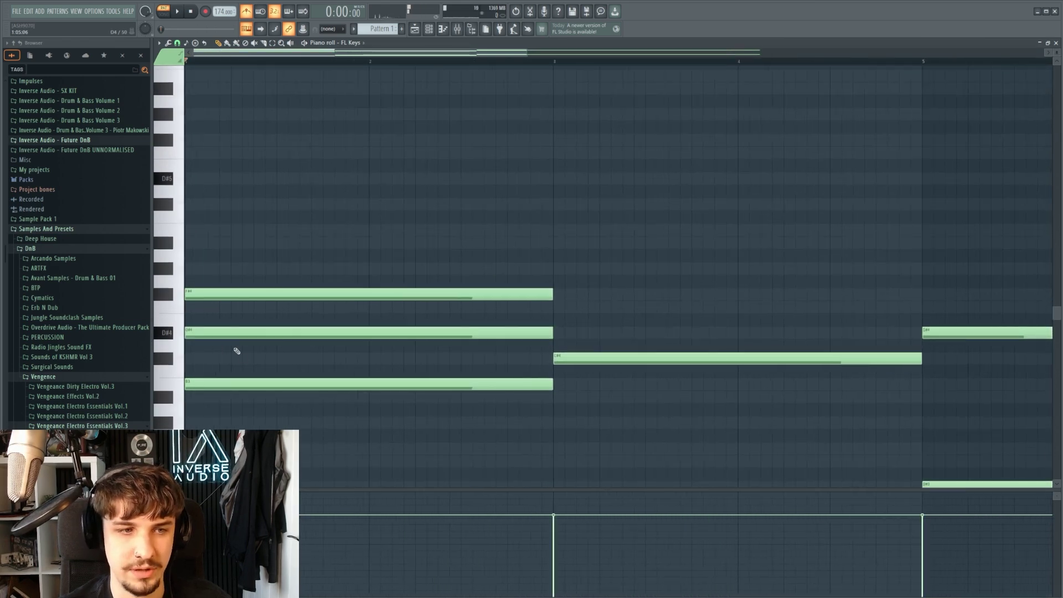
left_click(349, 331, "ctrl")
left_click(327, 381, "ctrl+shift")
key("ctrl+d")
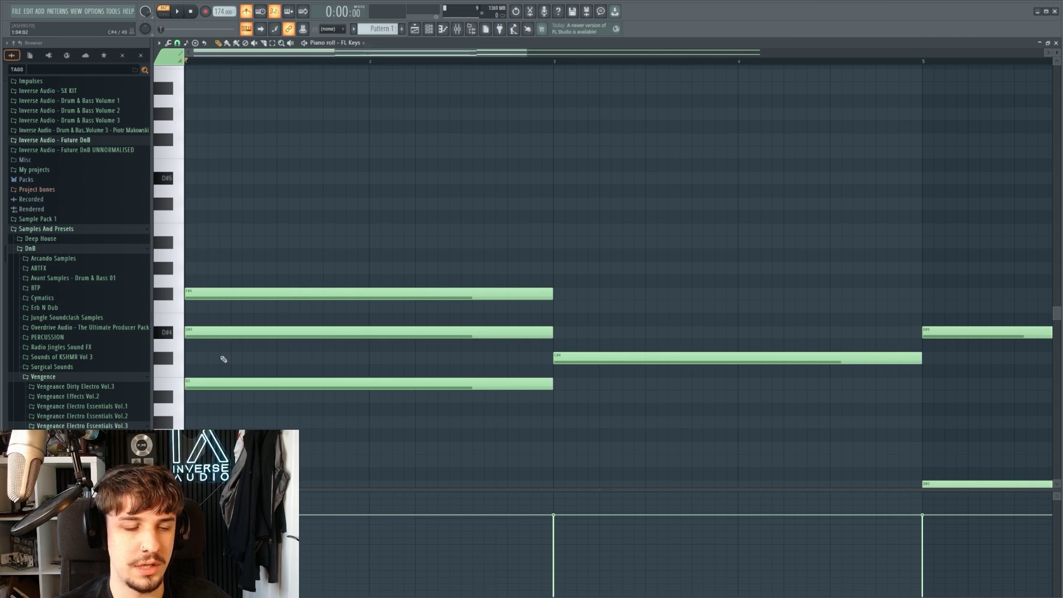
left_click(229, 381, "ctrl")
scroll(232, 374, "down", 1)
key("ctrl+d")
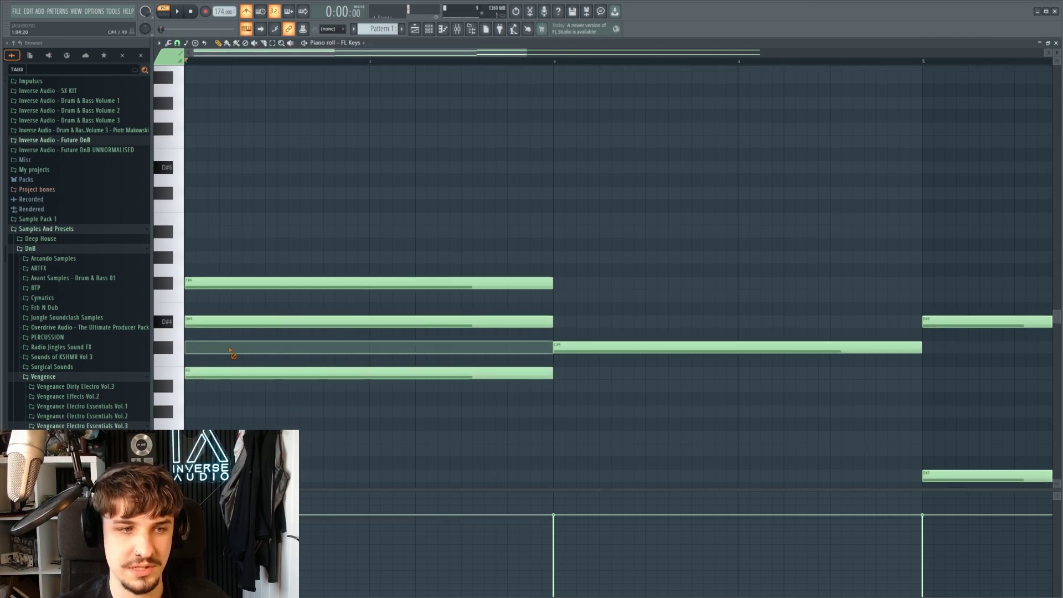
left_click(186, 296)
right_click(186, 296)
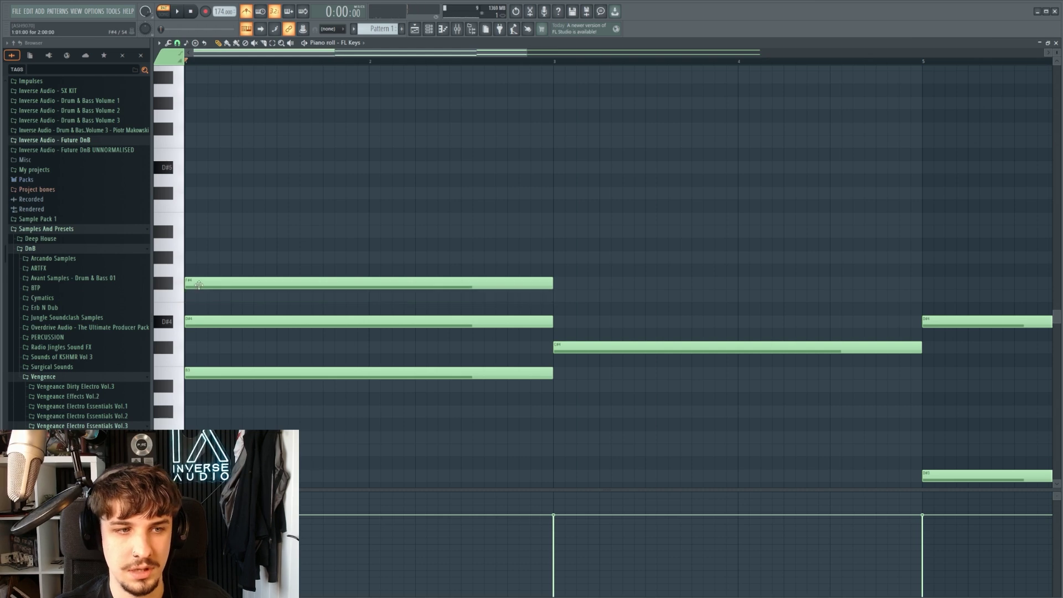
right_click(209, 288)
scroll(365, 280, "down", 2)
scroll(404, 294, "up", 1)
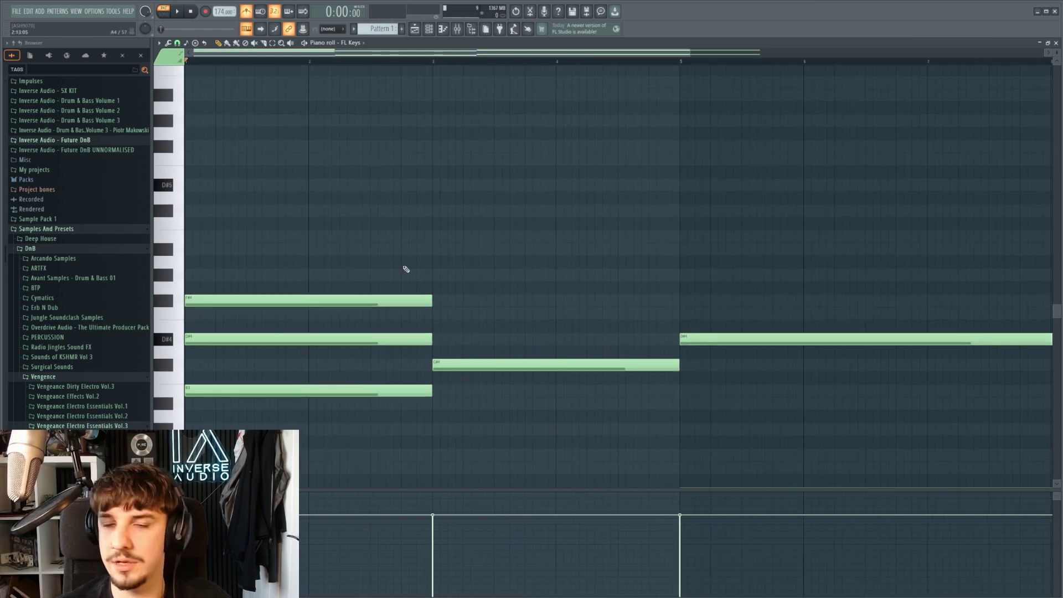
Audition the first chord and move its D#4 note up one octave to D#5.
scroll(421, 270, "up", 1)
key("space")
key("space")
left_click(335, 346)
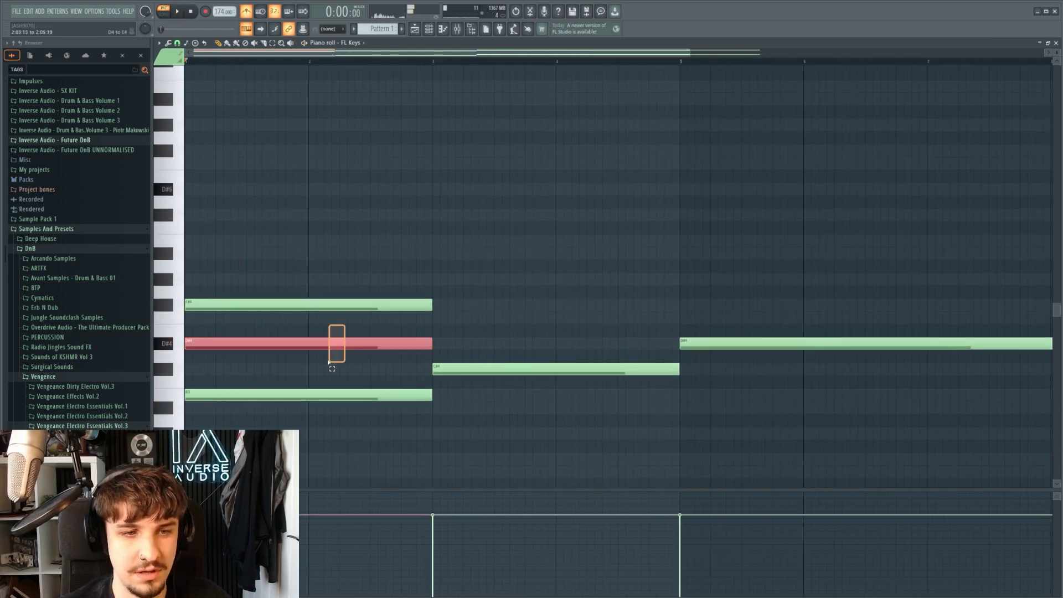
key("ctrl+Up")
left_click(467, 220)
scroll(332, 238, "down", 1)
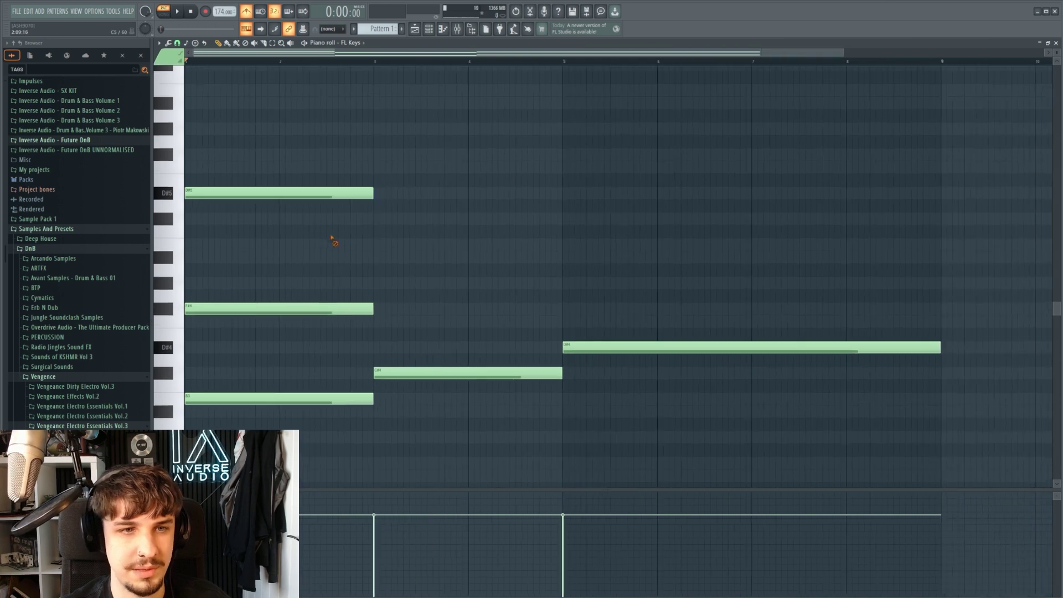
Try a top line during playback with C#5 over bars 3–4 and D#5 over bars 5–6.
key("space")
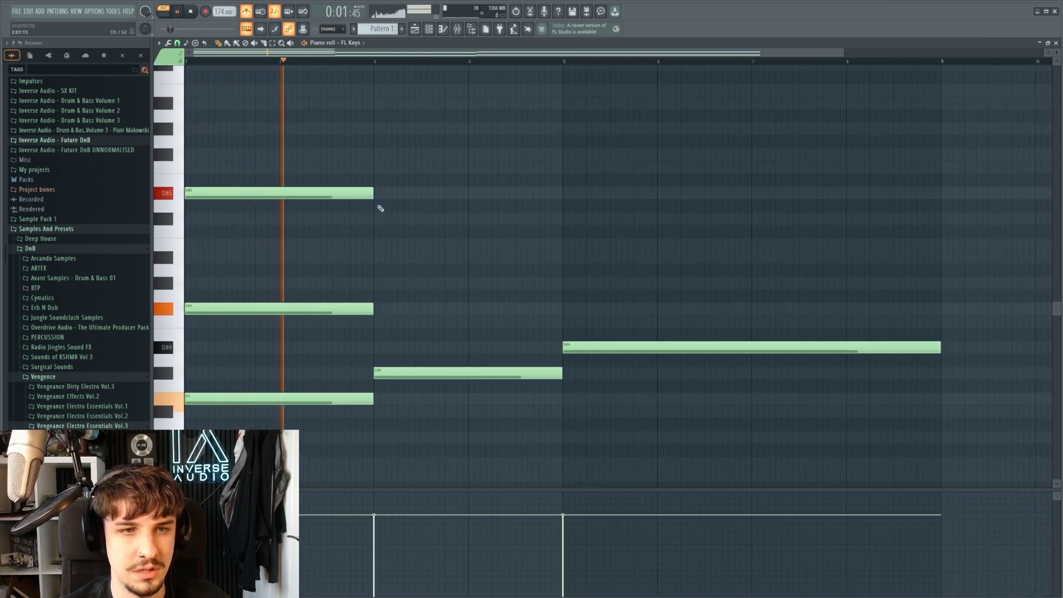
left_click(375, 219)
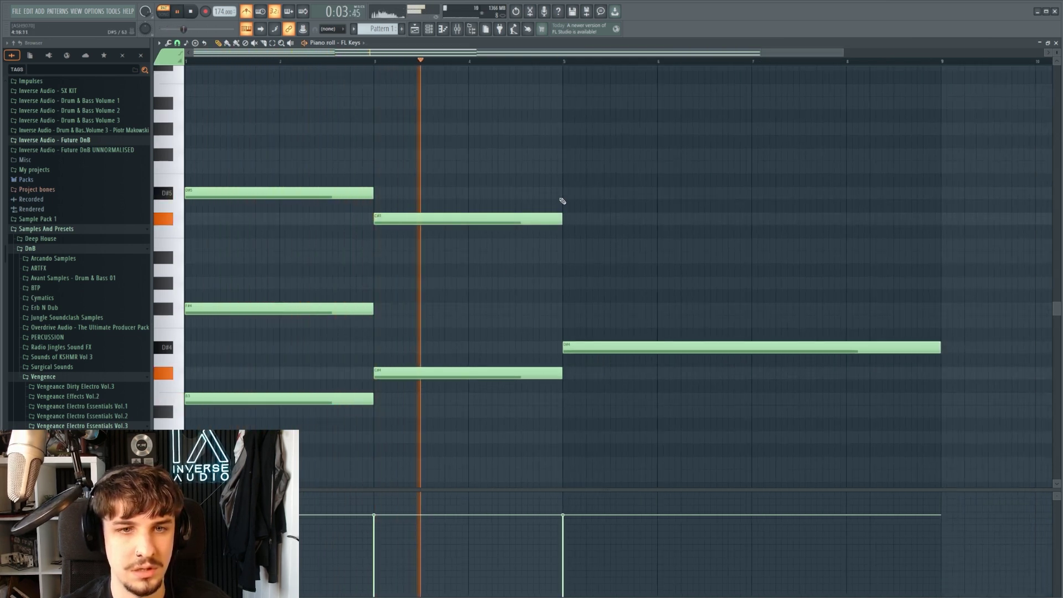
left_click(566, 198)
scroll(468, 247, "down", 1)
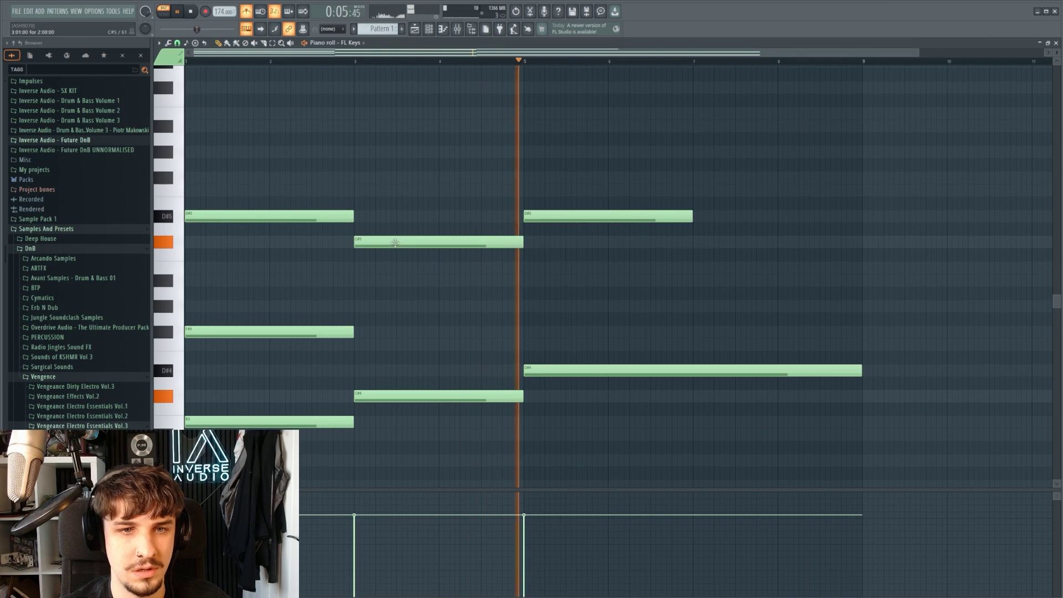
right_click(426, 242)
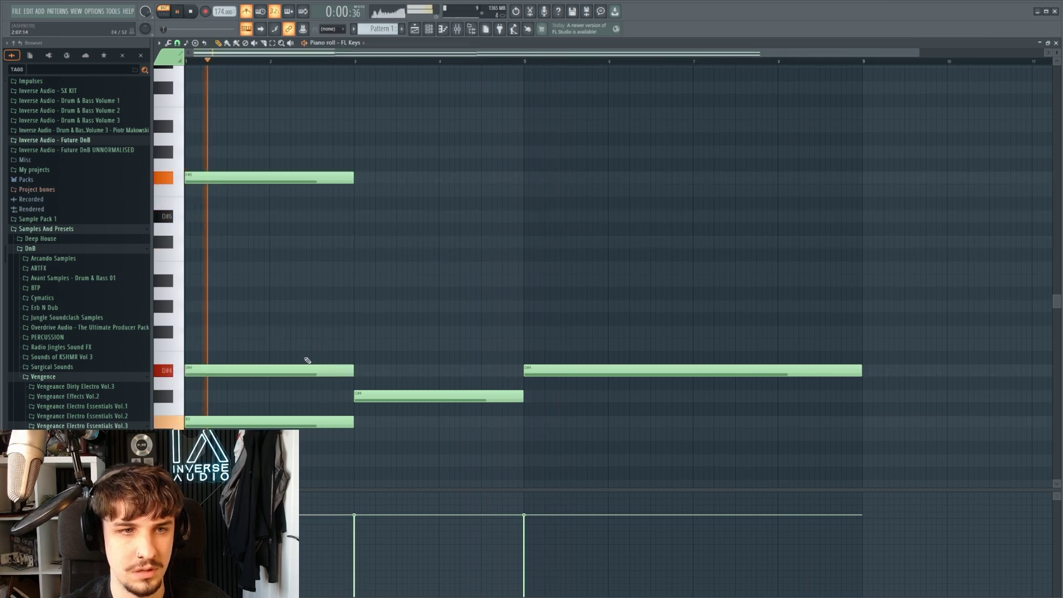
Delete the D#4 note from the first chord and restart playback.
key("space")
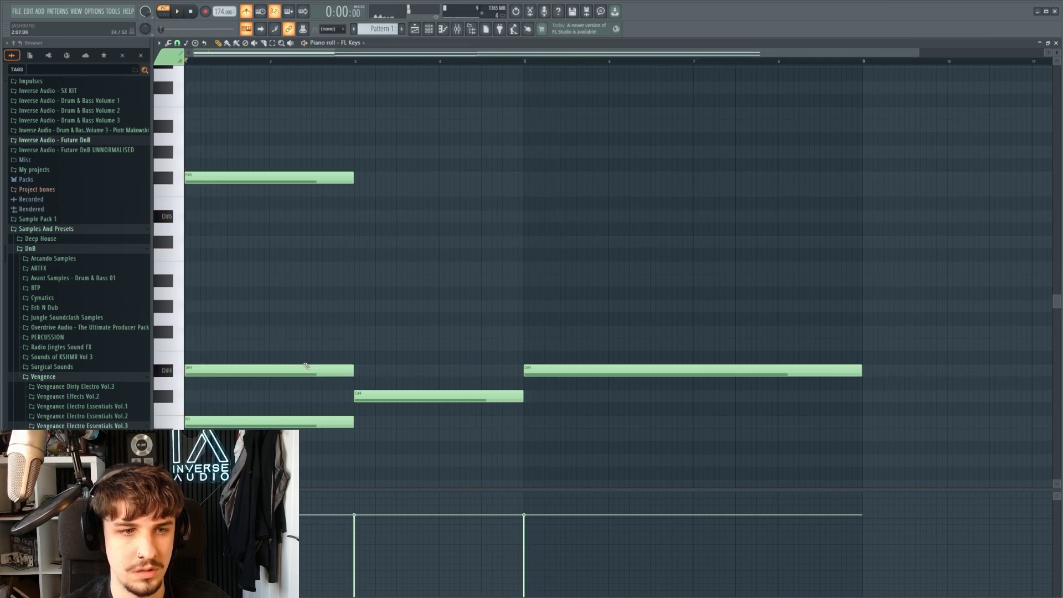
right_click(306, 366)
key("space")
Extend the top line with an F5 note over bars 3–4 and an F#5 note over bars 5–8.
left_click(360, 190)
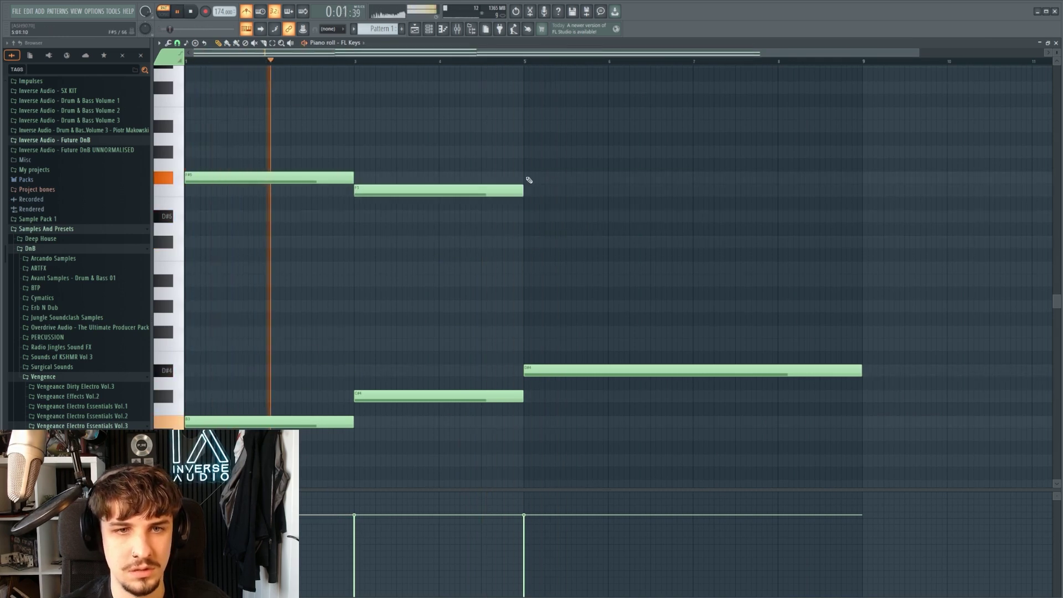
left_click(526, 177)
scroll(515, 238, "down", 1)
scroll(516, 238, "down", 2)
scroll(472, 277, "down", 1)
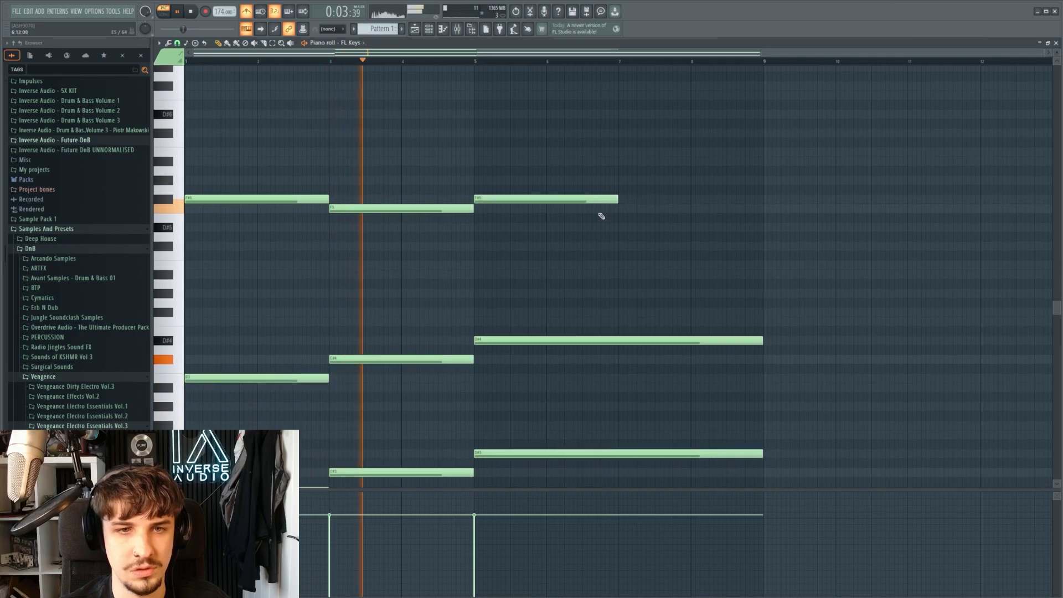
left_click_drag(616, 198, 763, 200)
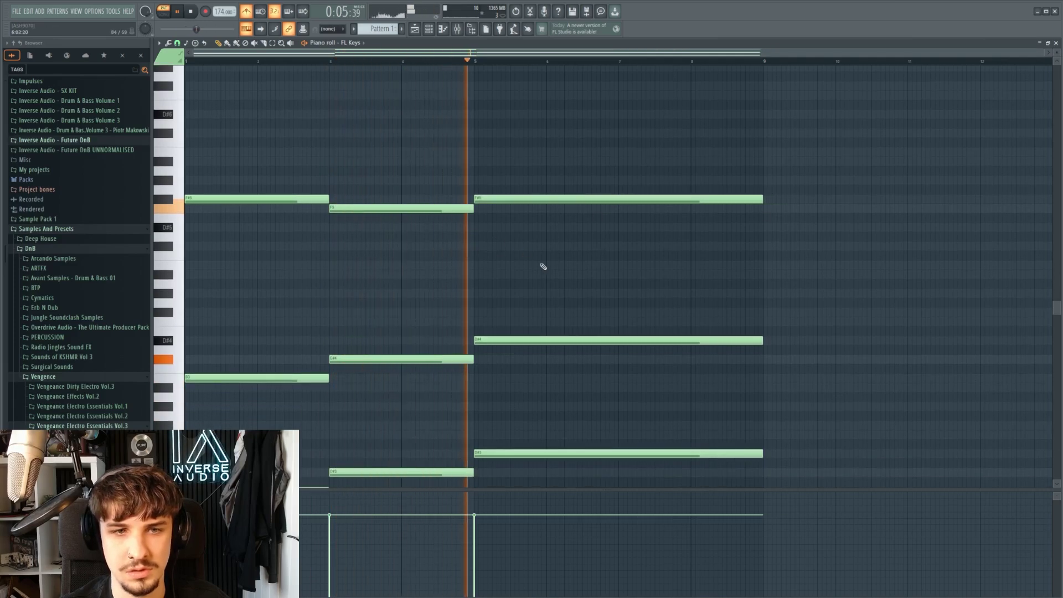
Add an A#4 note to the first chord over bars 1–2 and restart playback.
scroll(501, 275, "up", 1)
scroll(501, 275, "down", 2)
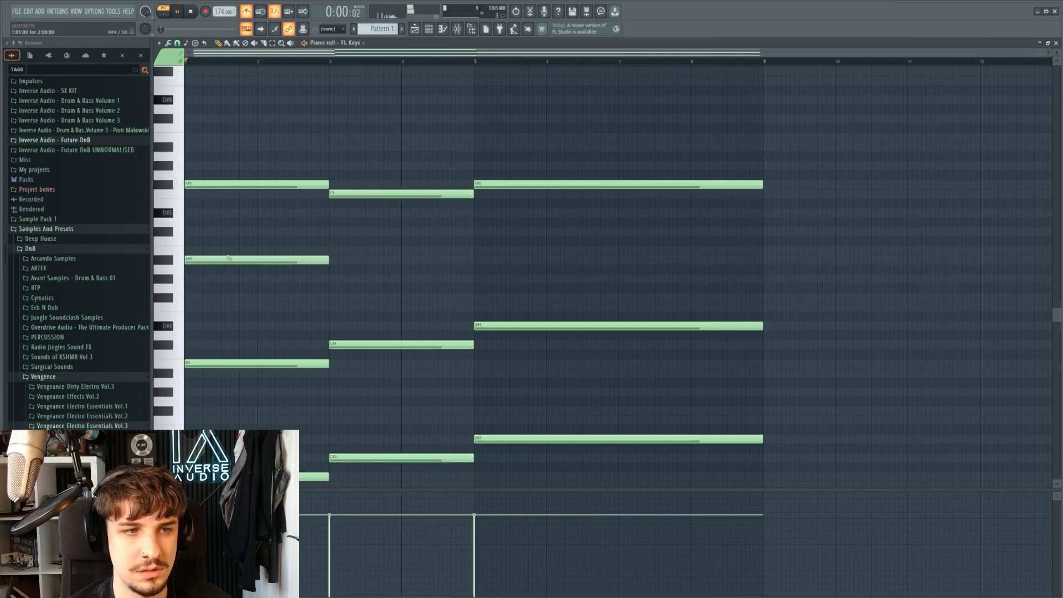
key("space")
key("space")
key("space")
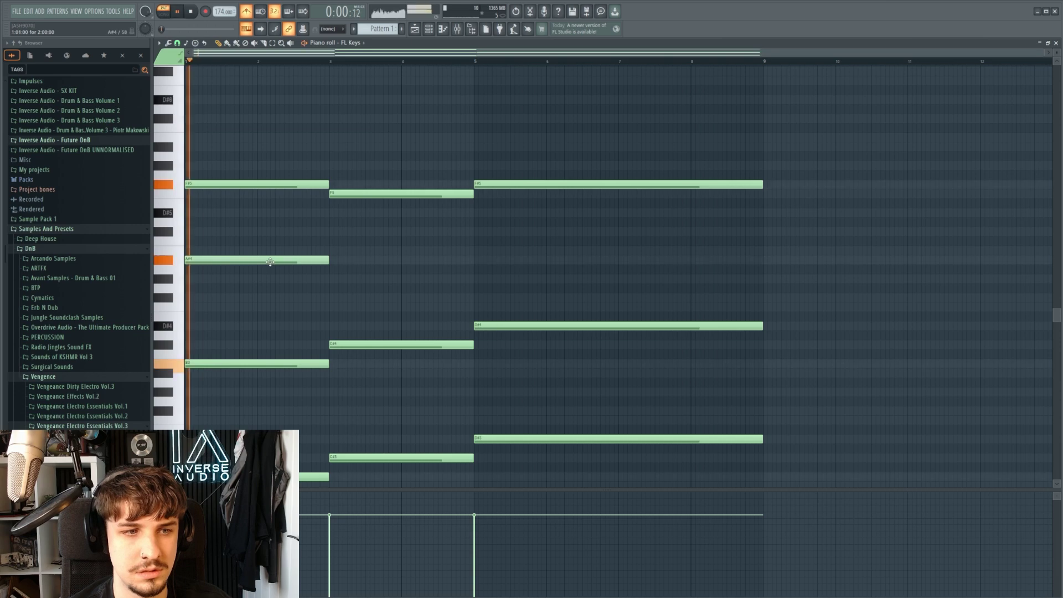
Continue the inner line with a G#4 note over bars 3–4 and an A#4 note over bars 5–8.
left_click(331, 251)
key("space")
key("space")
left_click_drag(386, 251, 386, 283)
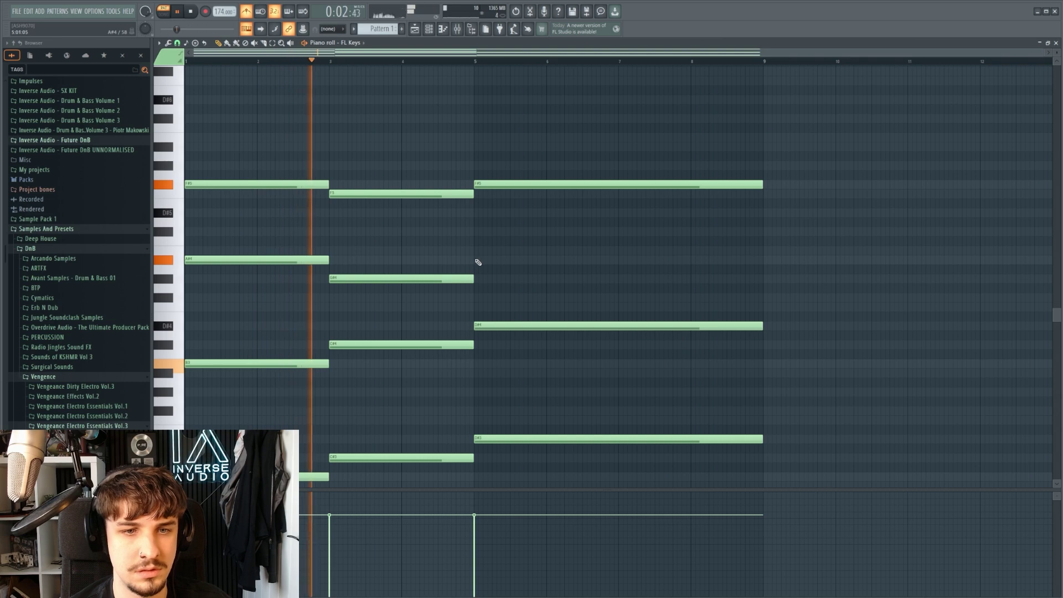
left_click(474, 260)
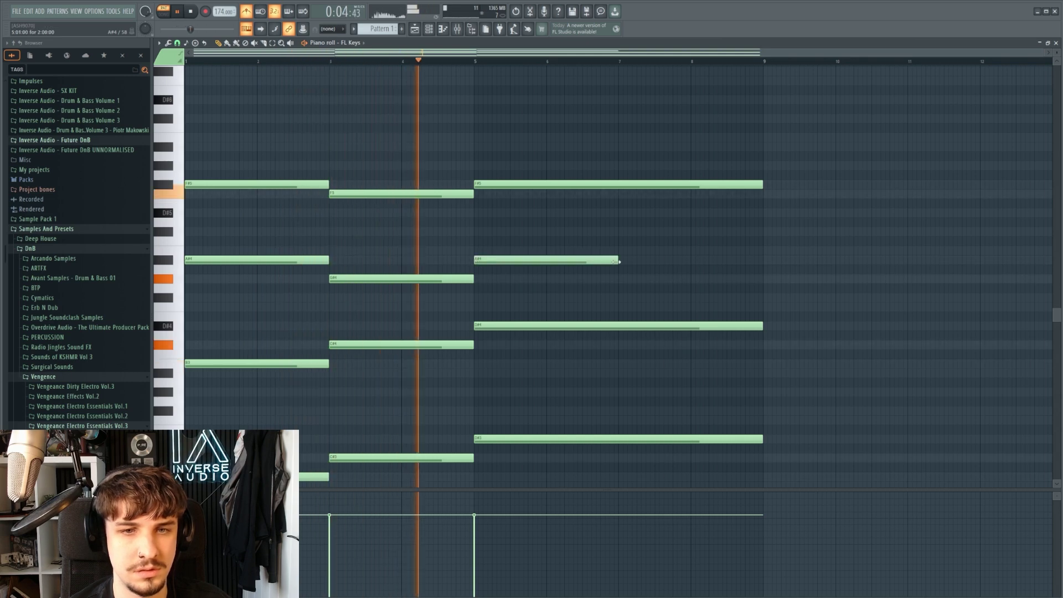
left_click_drag(618, 260, 758, 270)
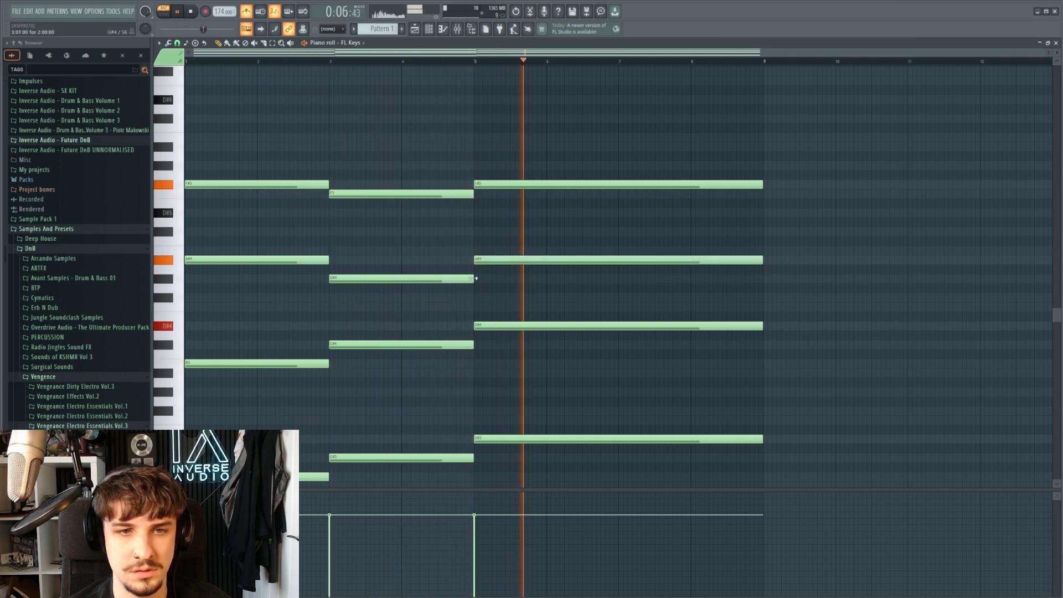
Stop playback and add a UADx Opal Morphing Synth channel to the channel rack.
scroll(531, 277, "down", 1)
scroll(530, 277, "down", 1)
left_click_drag(560, 137, 186, 487)
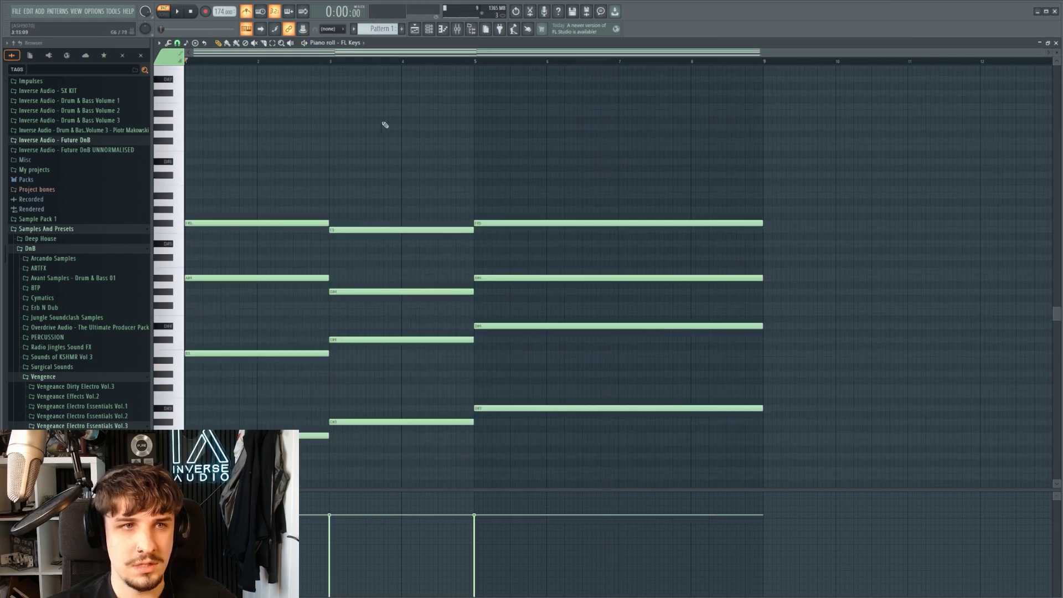
key("F6")
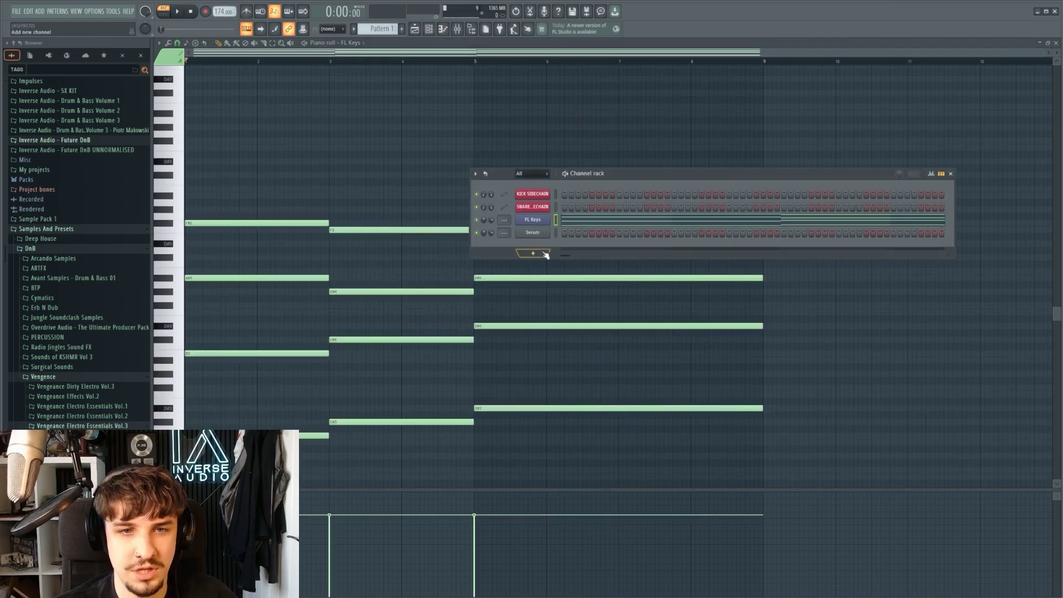
left_click(546, 255)
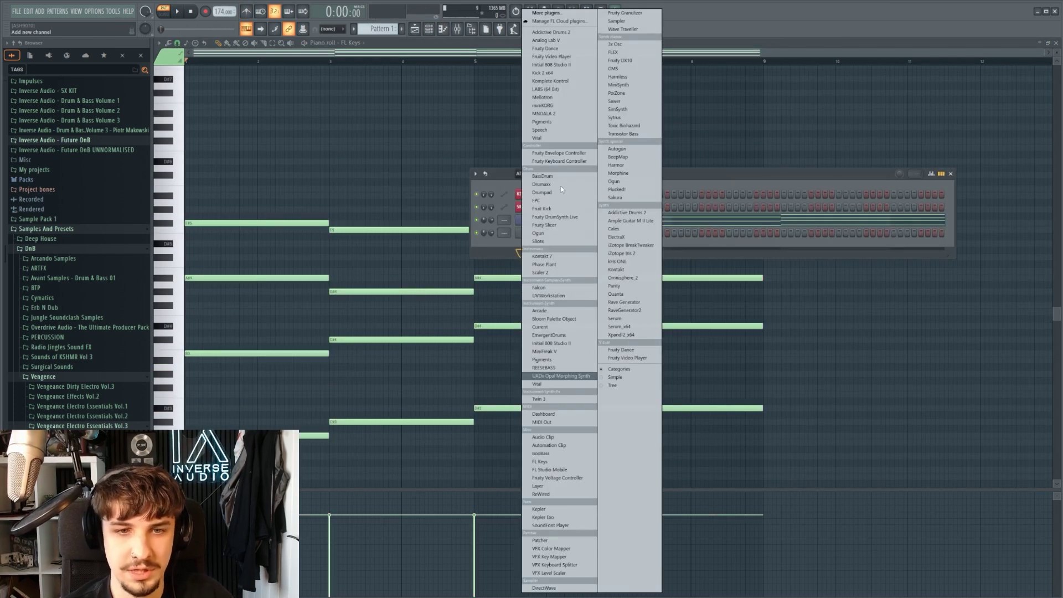
key("Return")
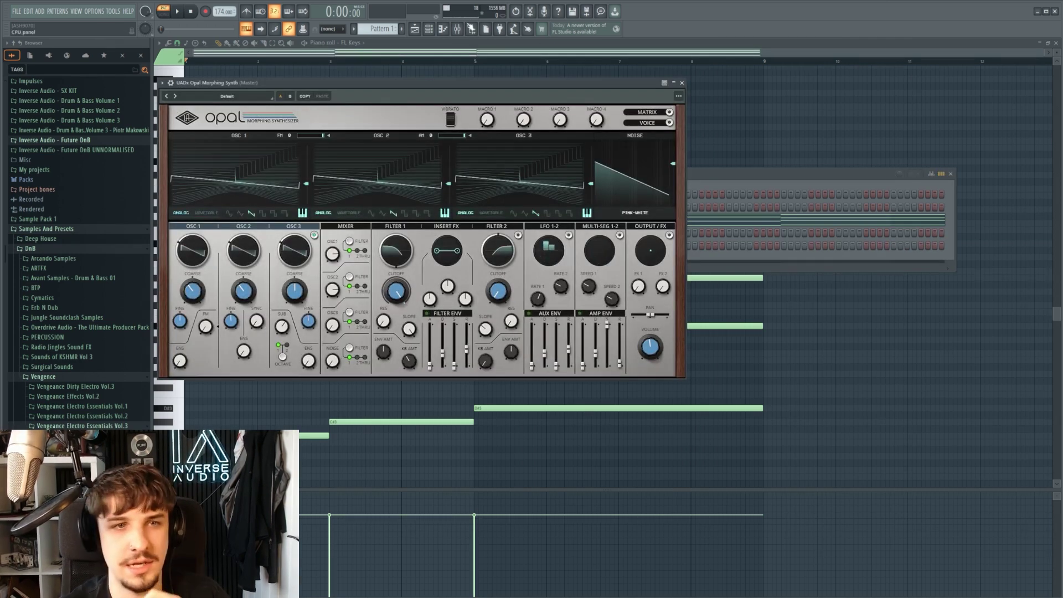
left_click_drag(438, 84, 631, 109)
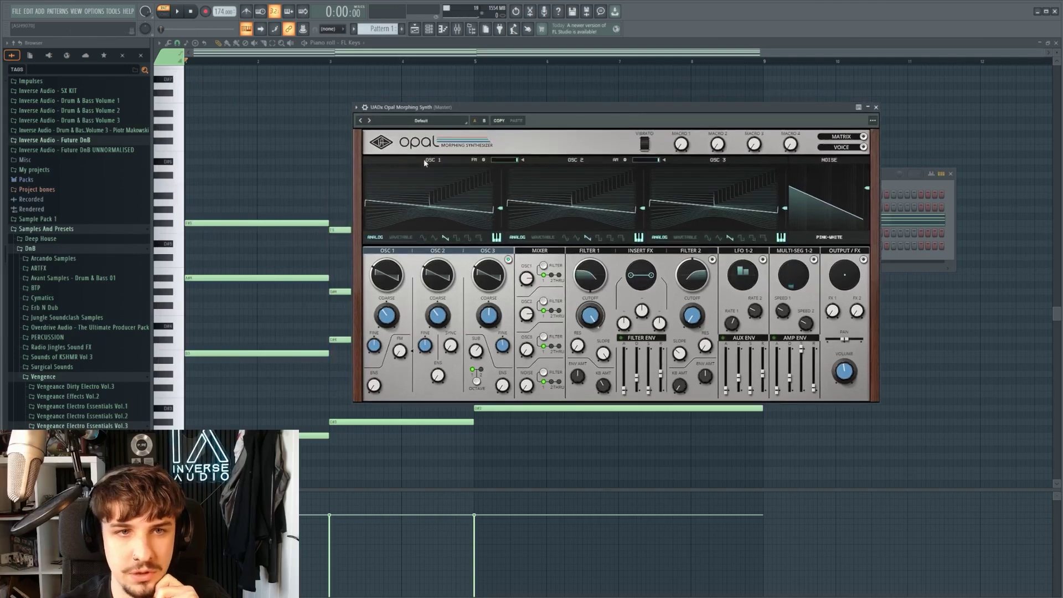
Filter the Opal presets by the Pad type and load the Low Expression preset.
left_click(426, 124)
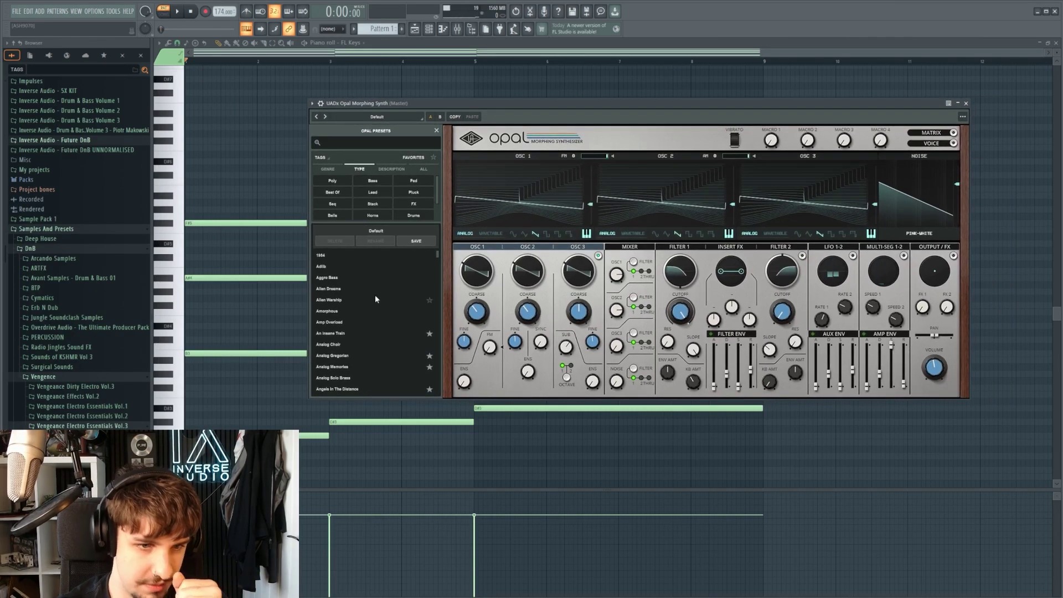
left_click(373, 181)
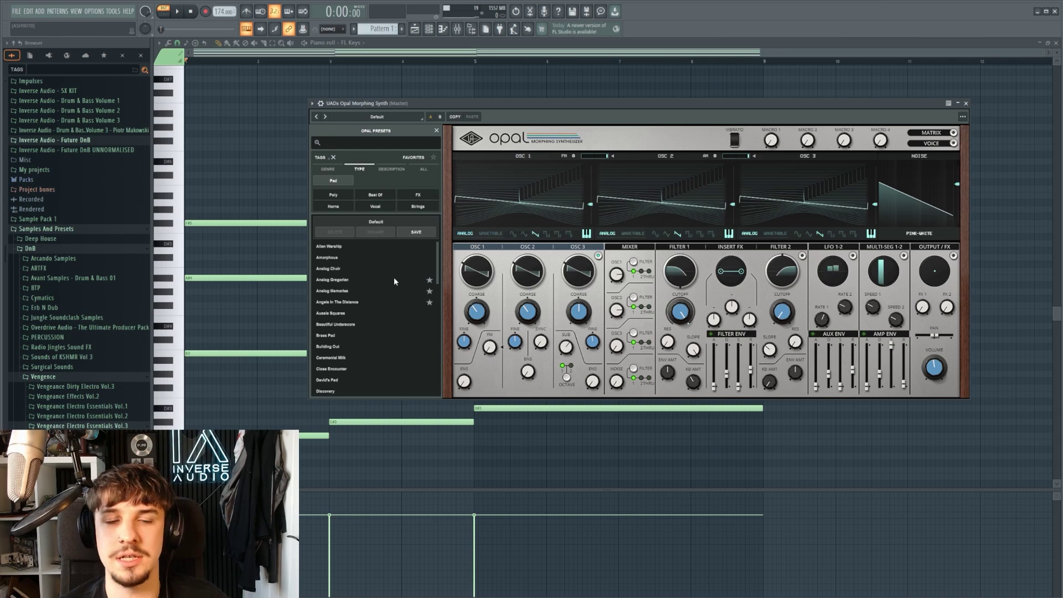
scroll(389, 287, "down", 1)
scroll(359, 283, "down", 10)
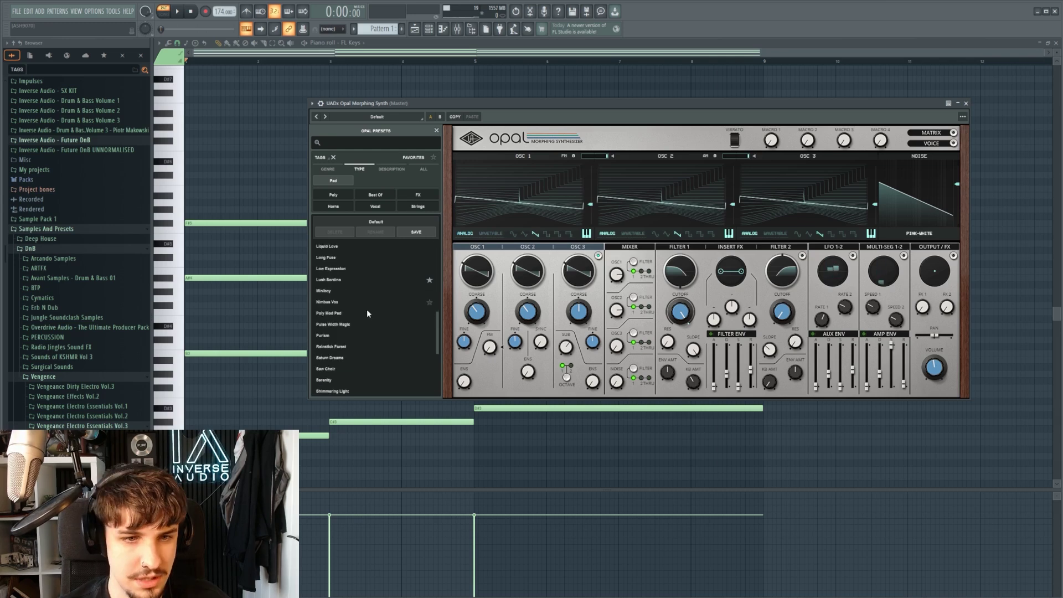
left_click(351, 268)
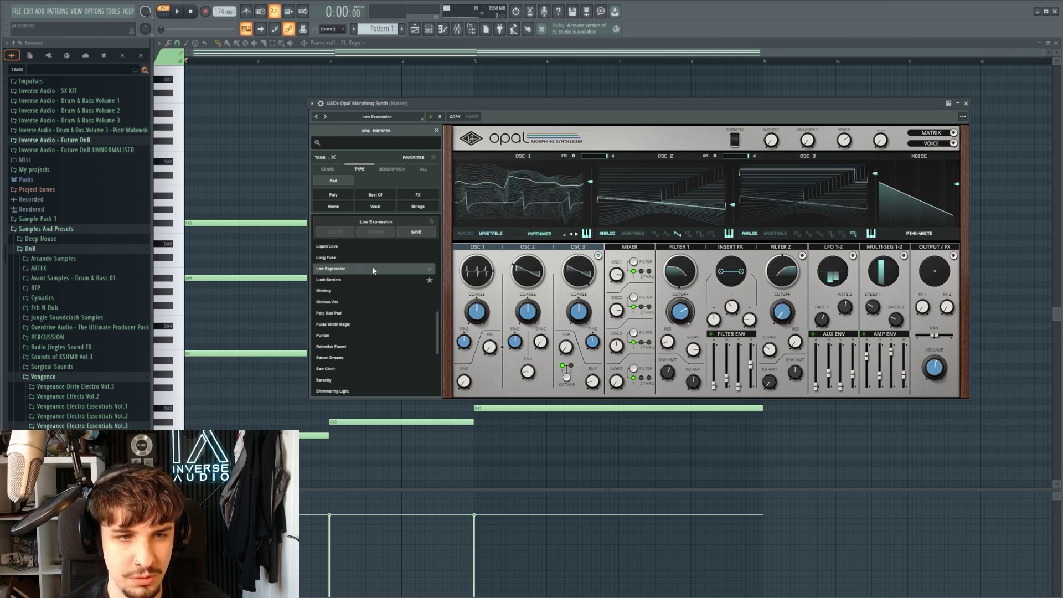
Move all chord notes from the FL Keys channel to the Opal channel and play the progression.
left_click(429, 30)
key("ctrl+x")
left_click(556, 246)
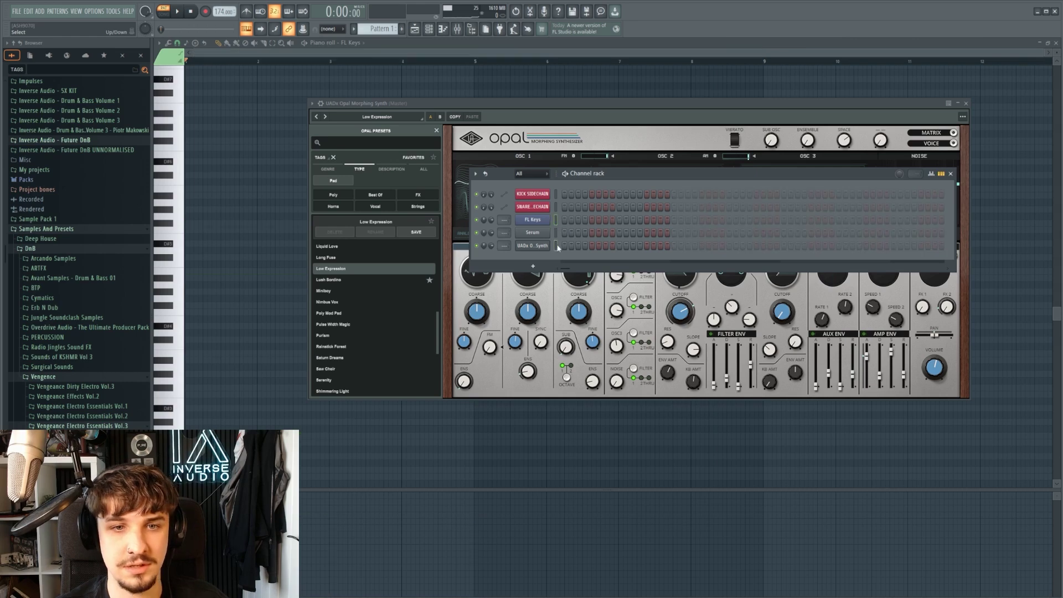
key("ctrl+v")
left_click(615, 247)
left_click(614, 248)
key("space")
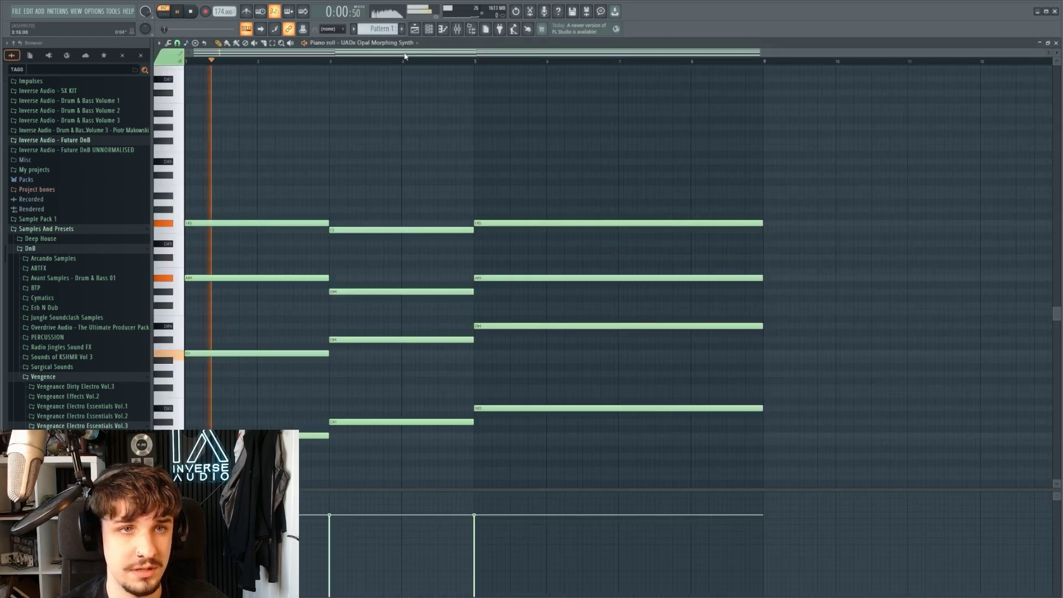
key("F6")
key("F6")
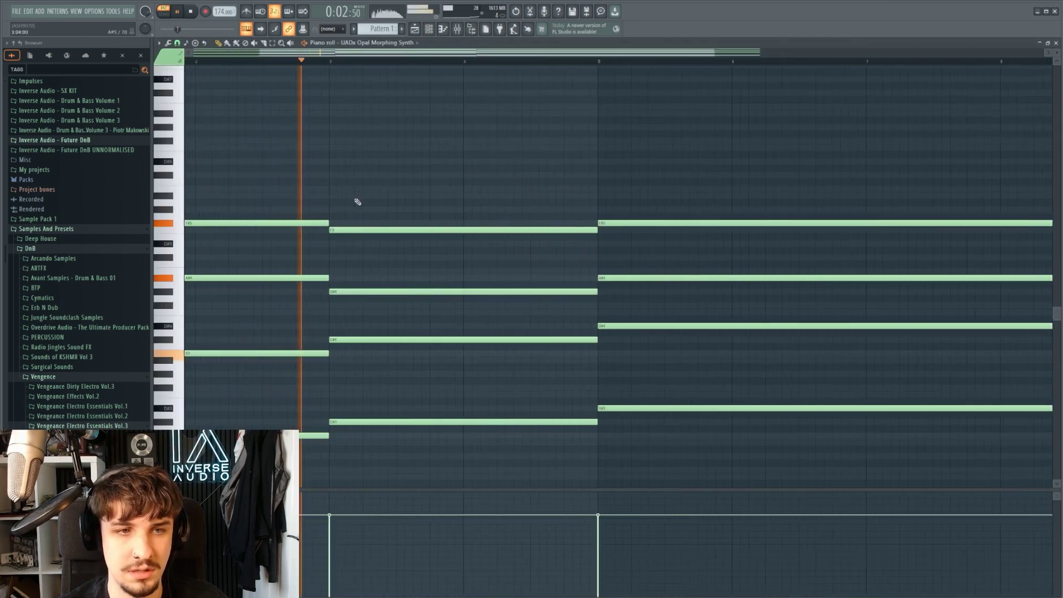
scroll(356, 202, "up", 1)
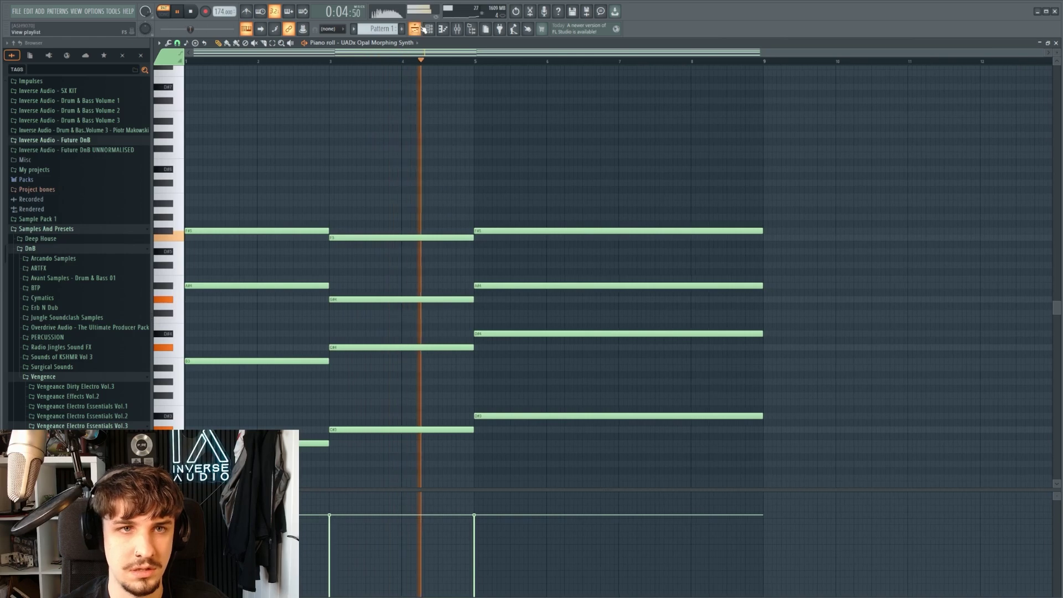
Stop playback and route the Opal channel to mixer track 19, SYNTH 1.
key("F6")
left_click(543, 246)
left_click_drag(564, 104, 654, 151)
key("space")
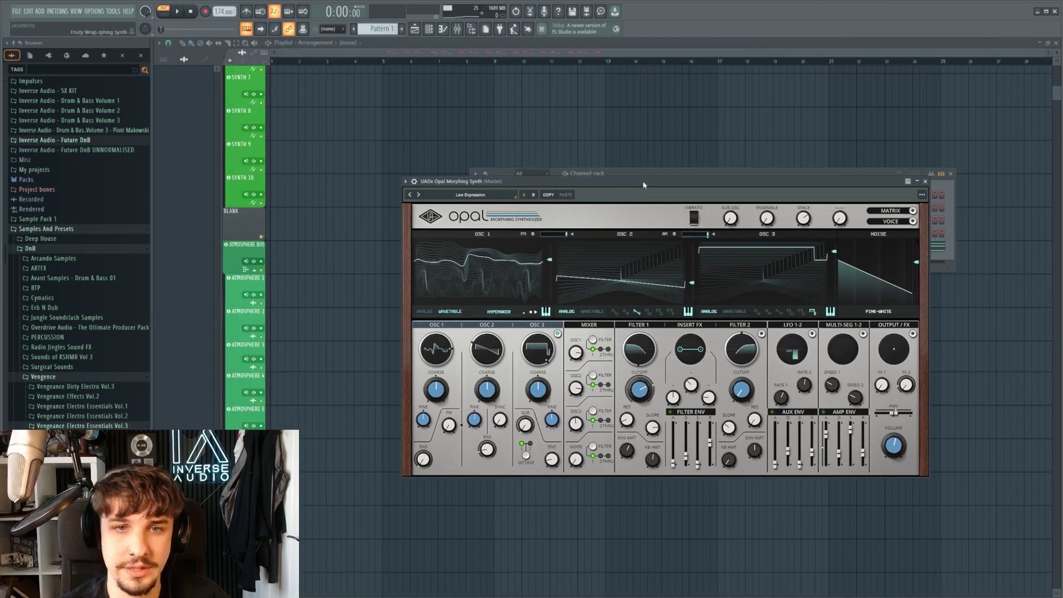
left_click_drag(635, 183, 625, 322)
left_click_drag(505, 246, 504, 210)
Load Pro-Q 3 in the first effect slot of SYNTH 1 and add a low cut at about 124 Hz during playback.
left_click(1002, 176)
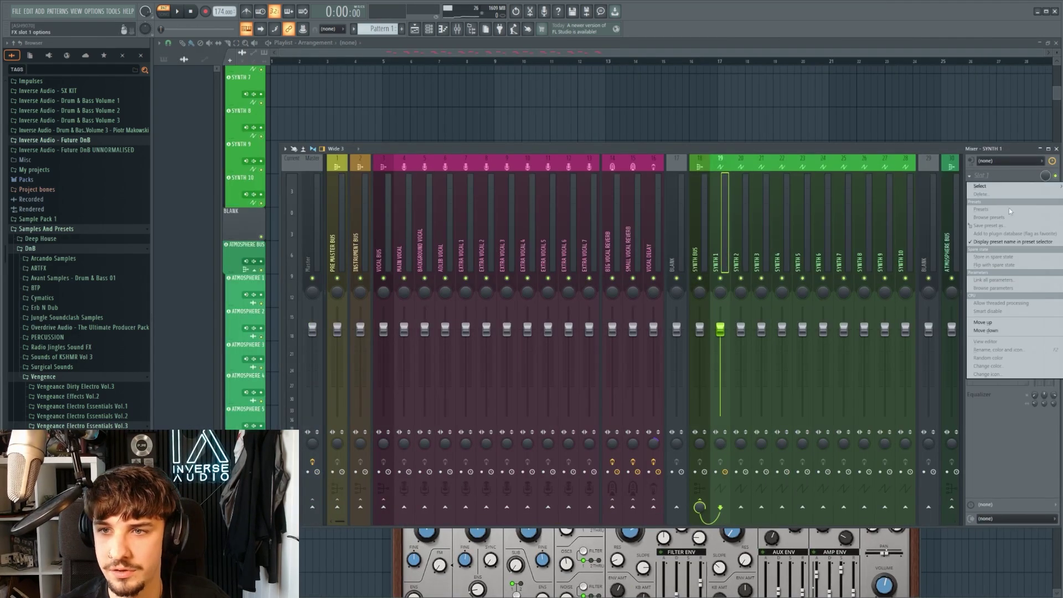
left_click(1008, 207)
key("space")
left_click_drag(165, 195, 317, 220)
left_click(722, 240)
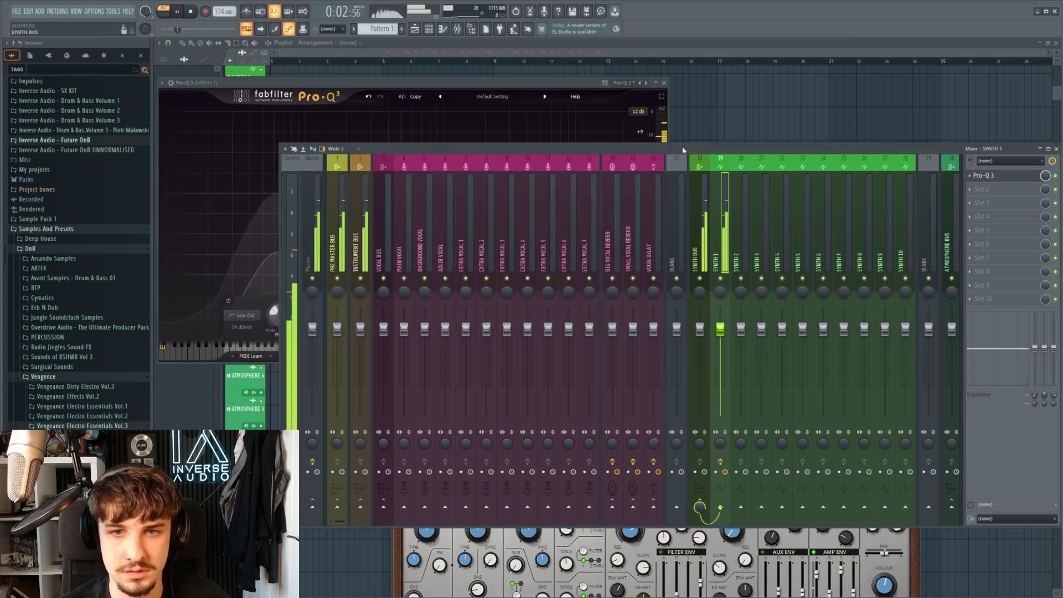
Reduce the S+H modulation of Amp Pan to 9.0 in Opal's matrix and audition the result.
key("space")
left_click(890, 546)
left_click_drag(651, 326, 642, 176)
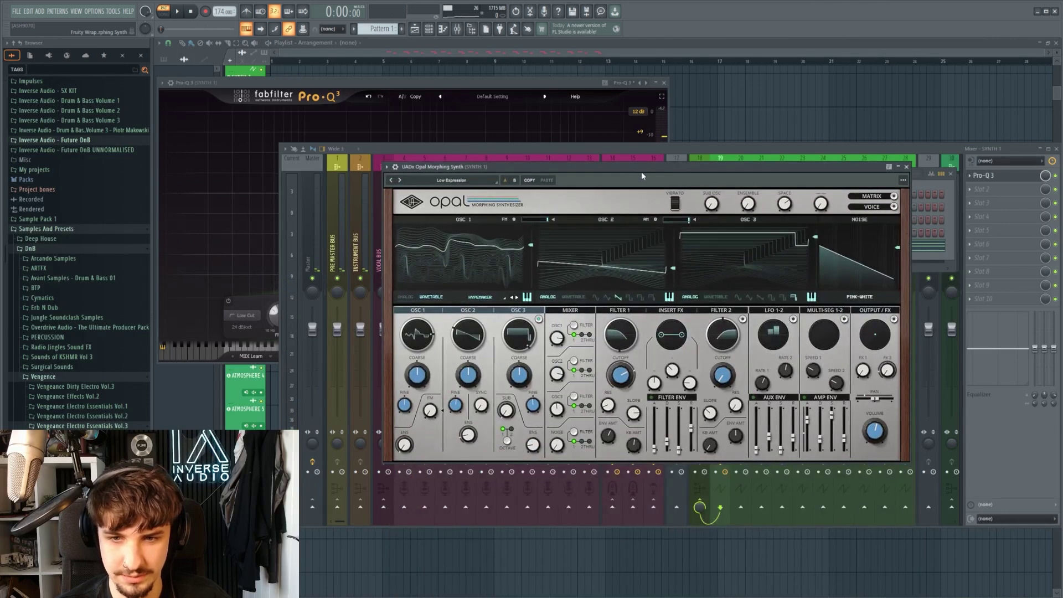
left_click(872, 197)
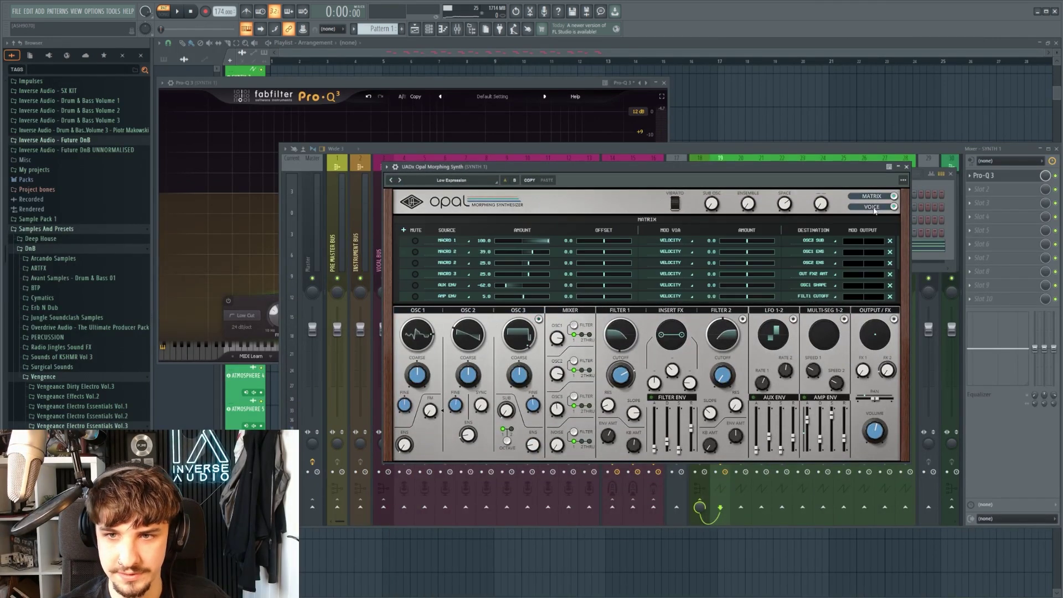
scroll(664, 250, "down", 3)
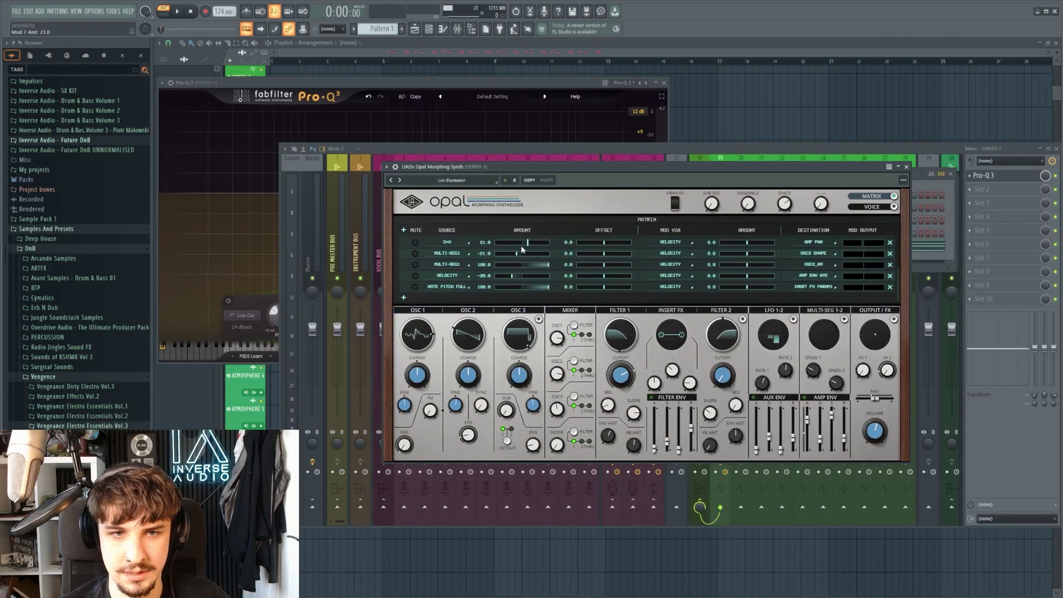
key("space")
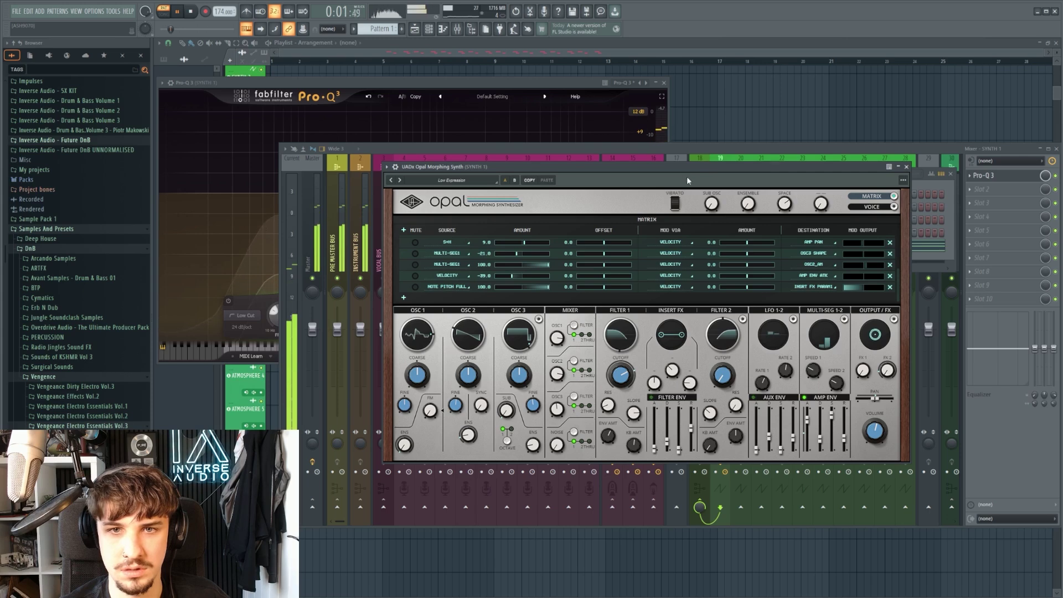
left_click_drag(681, 171, 636, 242)
left_click_drag(636, 242, 634, 369)
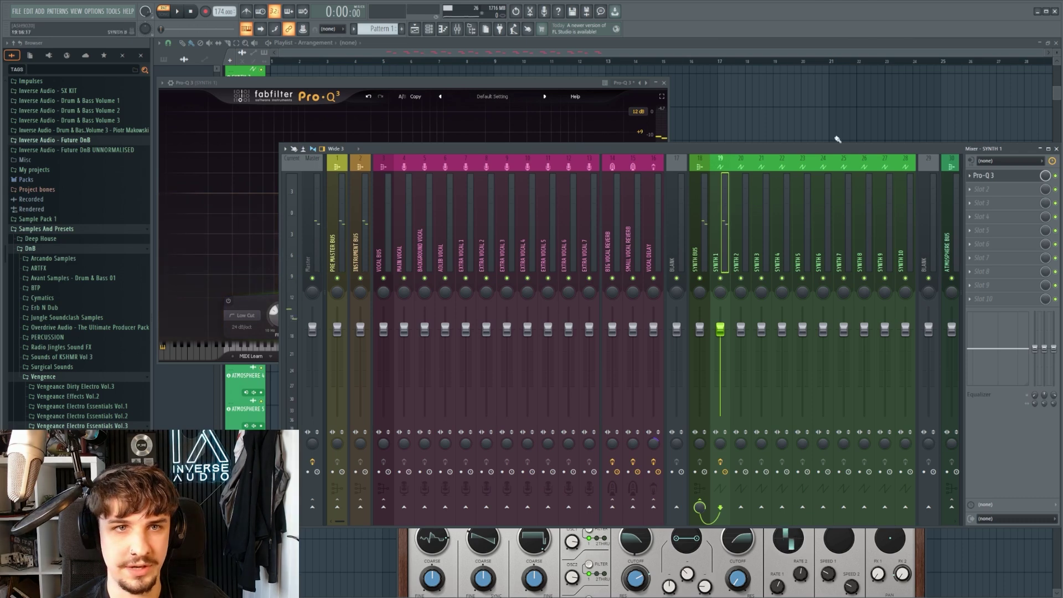
Recheck the Pro-Q 3 low cut, then load Flex Chorus in the second slot of SYNTH 1 with 12 voices.
left_click(991, 177)
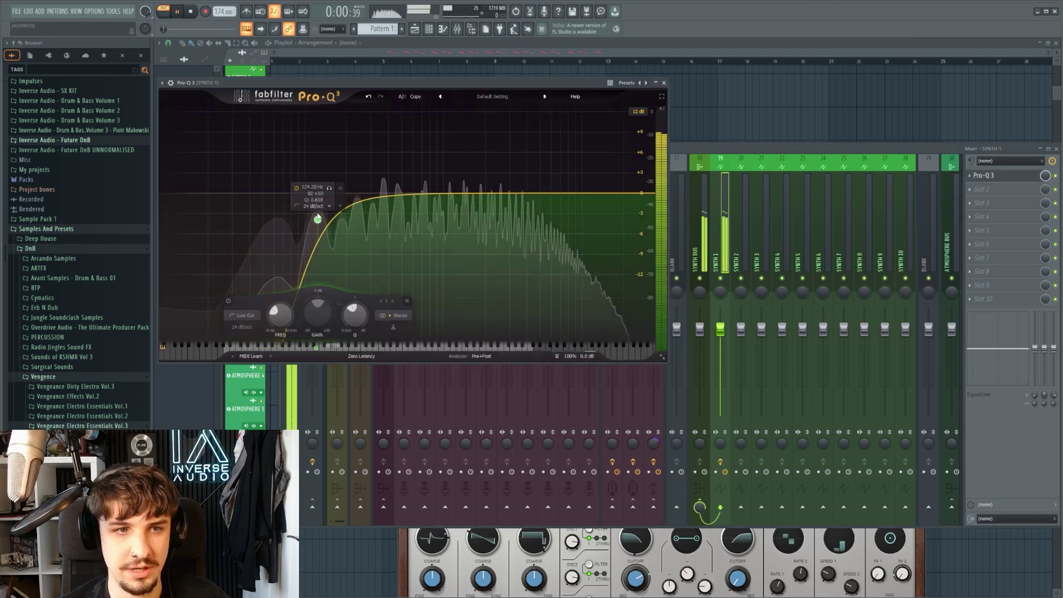
left_click(996, 177)
left_click(1001, 189)
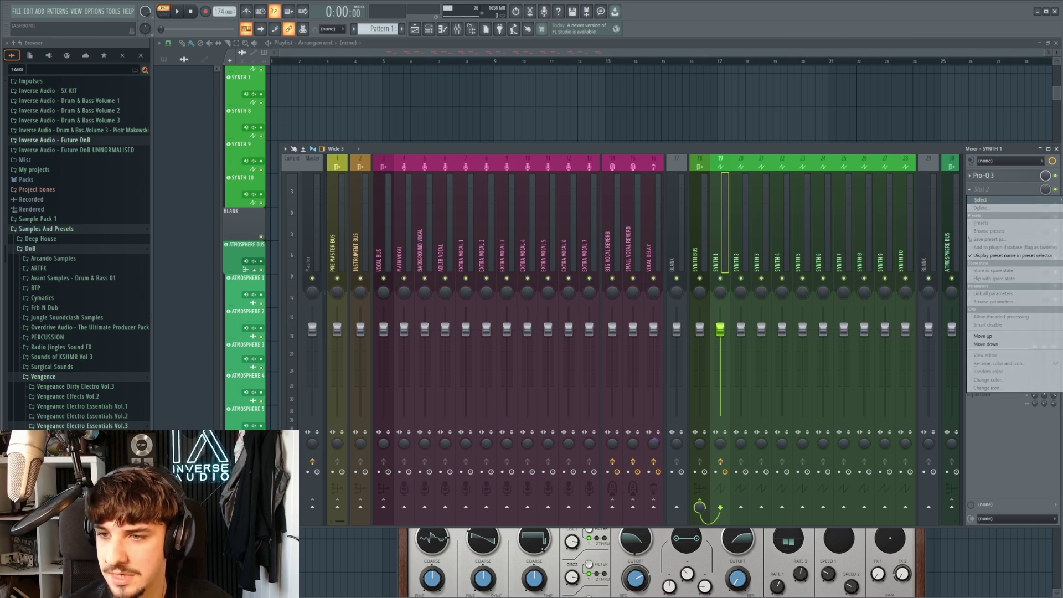
left_click_drag(333, 95, 490, 168)
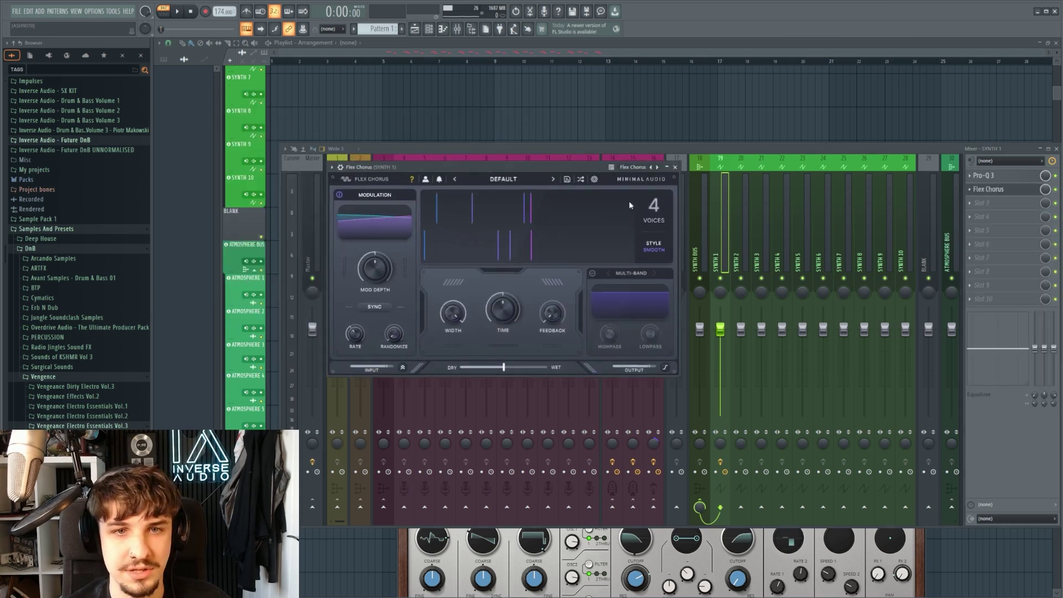
key("space")
left_click(656, 216)
left_click(657, 252)
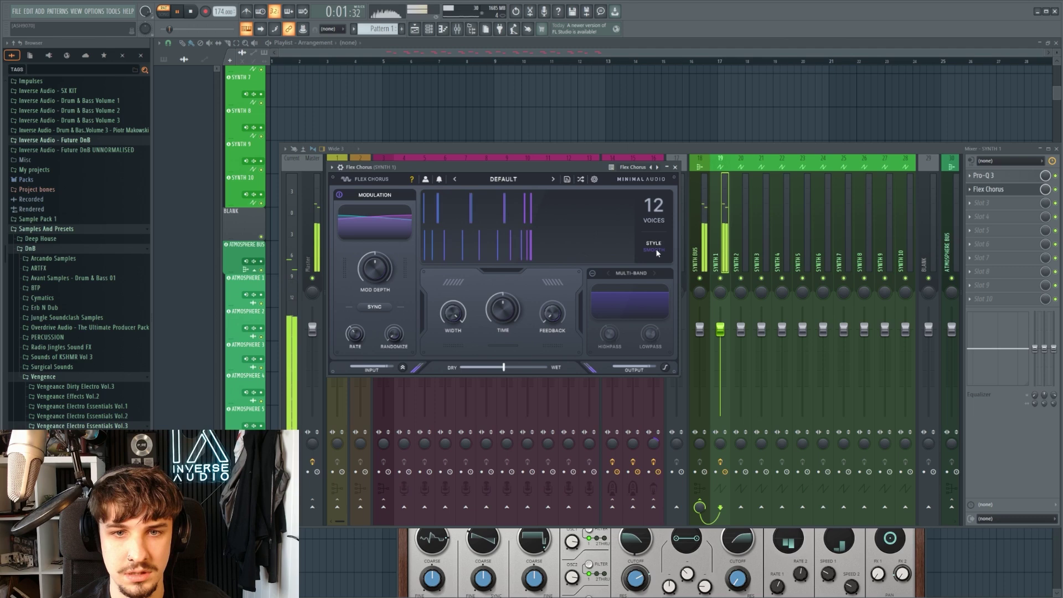
Load ValhallaVintageVerb in the third slot of SYNTH 1 and set its mix to 30.4 %.
left_click(999, 192)
left_click(991, 205)
left_click(987, 204)
left_click(987, 204)
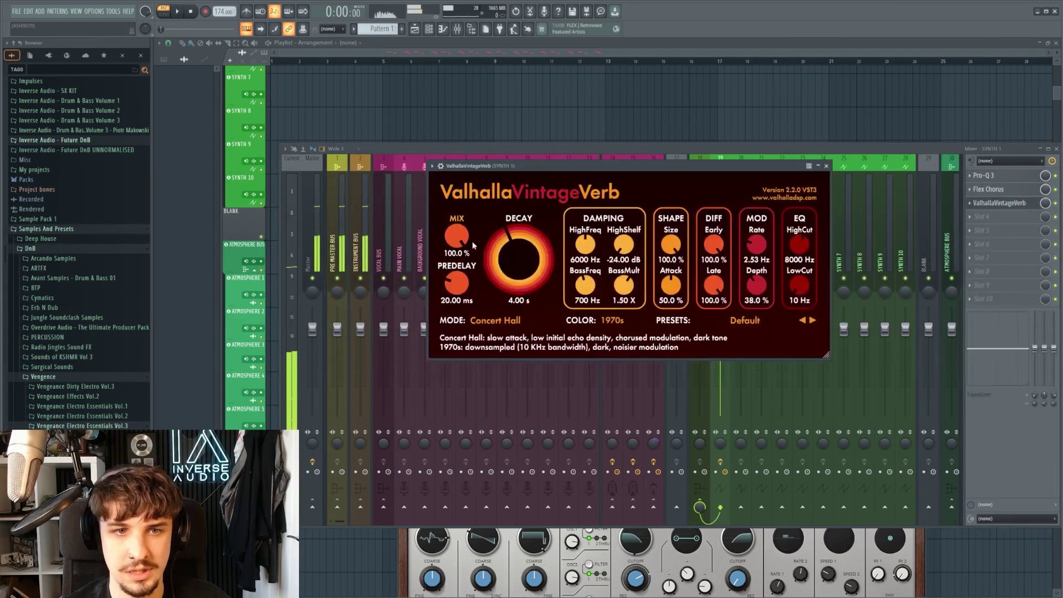
left_click_drag(460, 228, 457, 237)
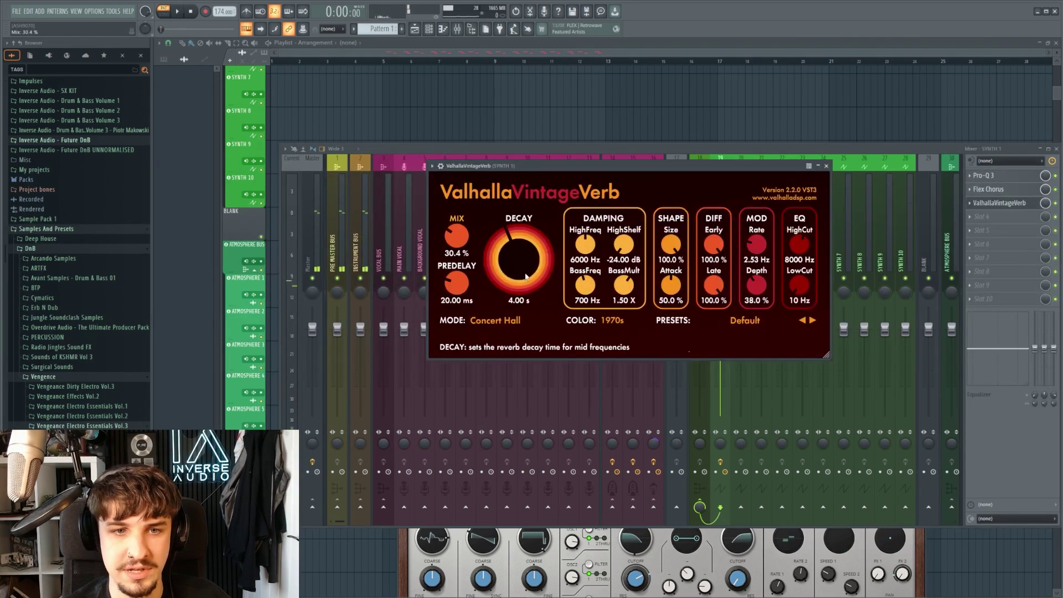
Shorten the reverb's decay, raise its low cut, and audition the pad with the effect window closed.
left_click_drag(524, 271, 524, 285)
left_click_drag(800, 289, 801, 269)
key("space")
left_click(993, 202)
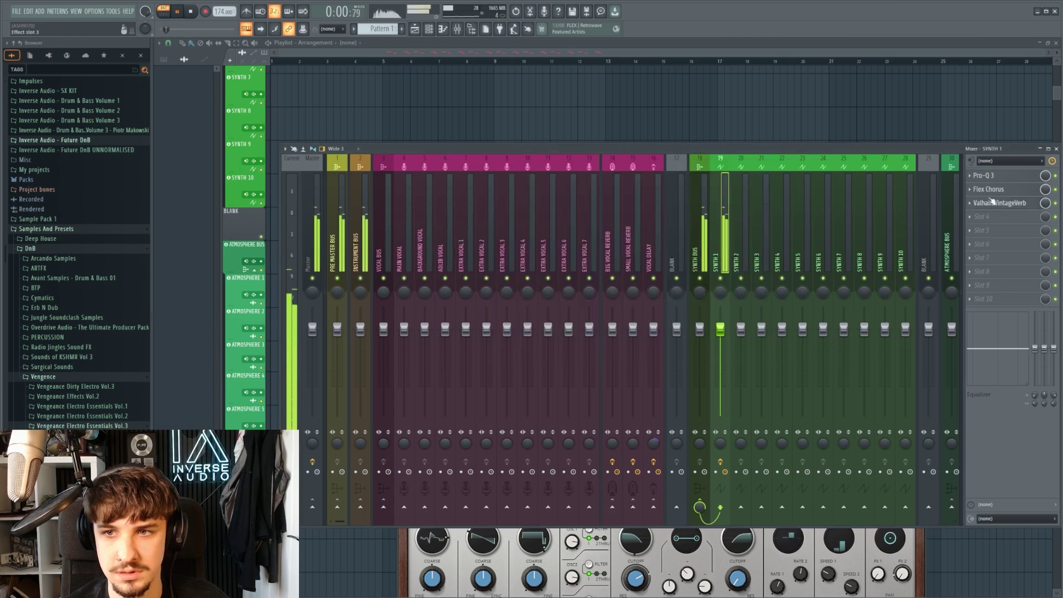
Lower the SYNTH 1 mixer fader and bring back the Opal channel's piano roll with the channel rack.
key("F5")
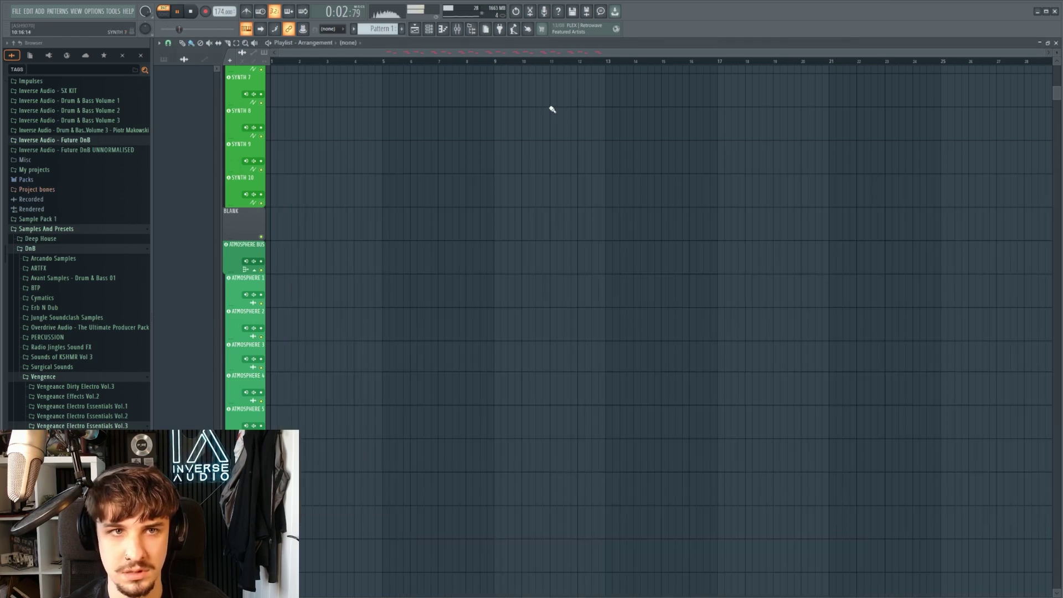
left_click(414, 29)
left_click(428, 29)
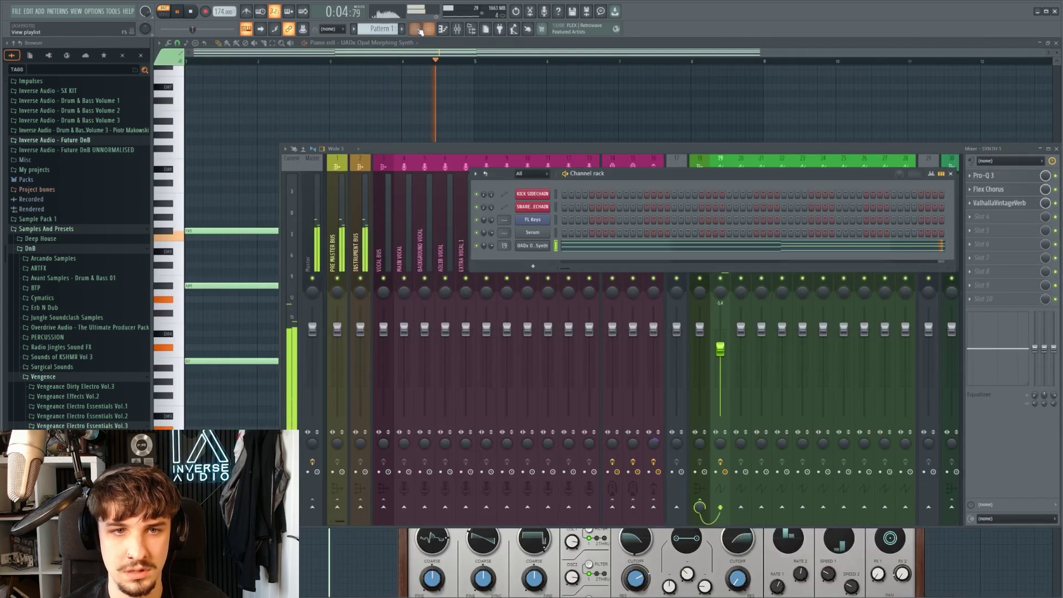
Add a second UADx Opal Morphing Synth channel to the channel rack.
left_click(414, 29)
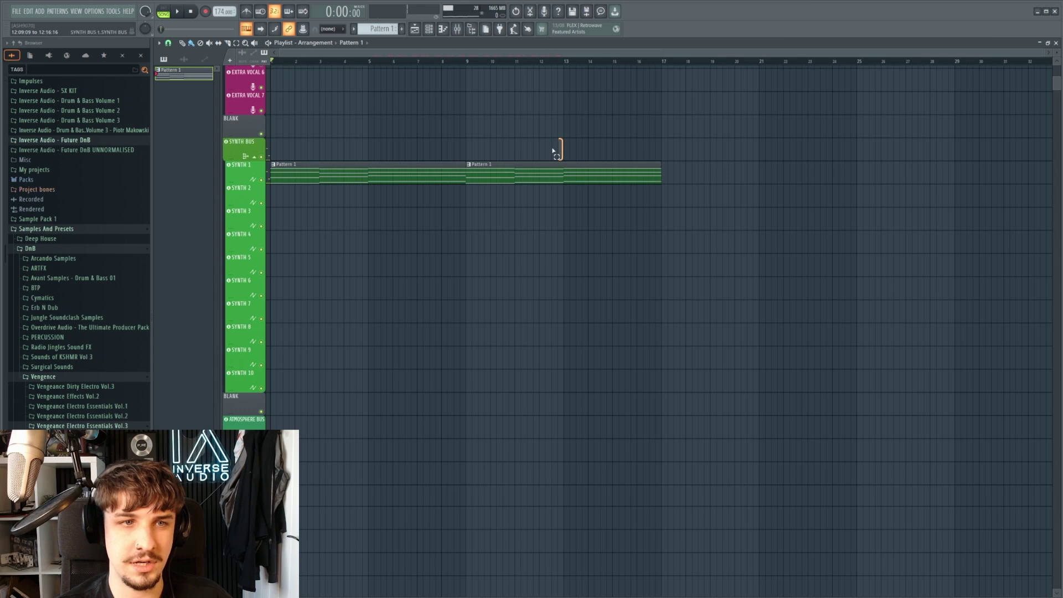
scroll(559, 351, "up", 3)
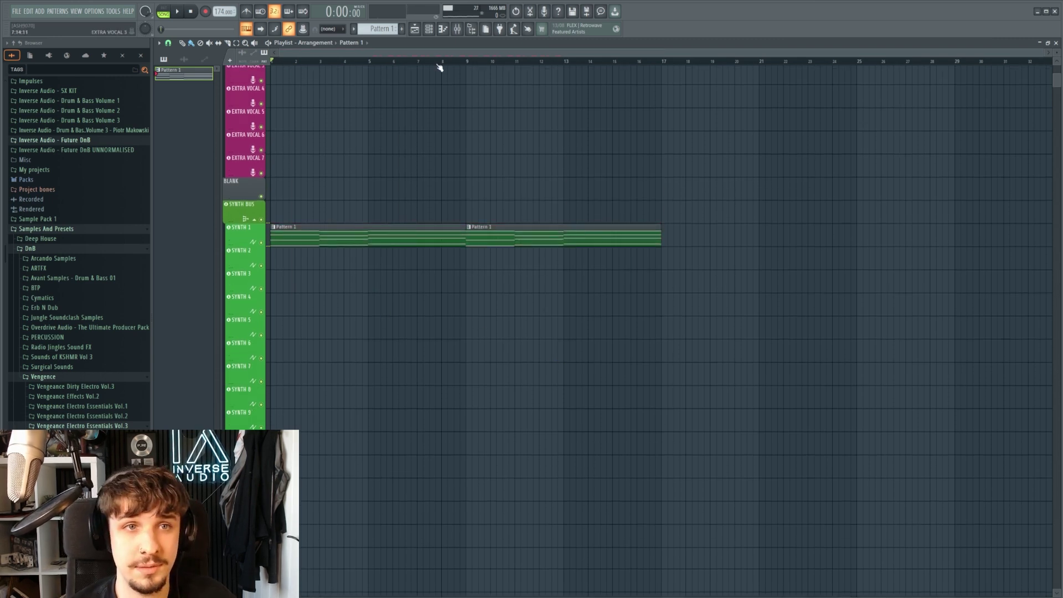
left_click(431, 29)
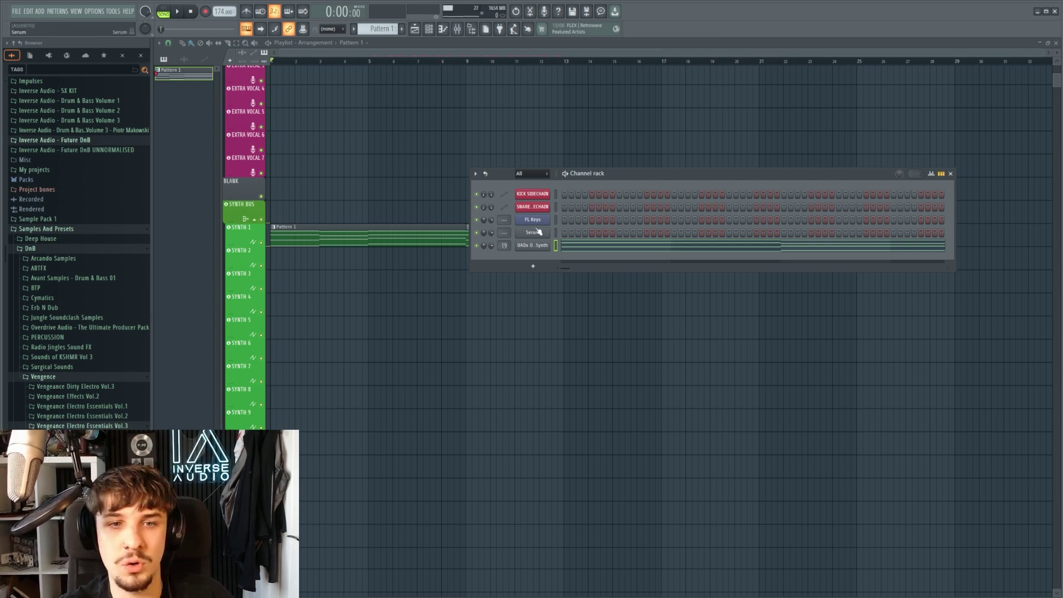
left_click(533, 266)
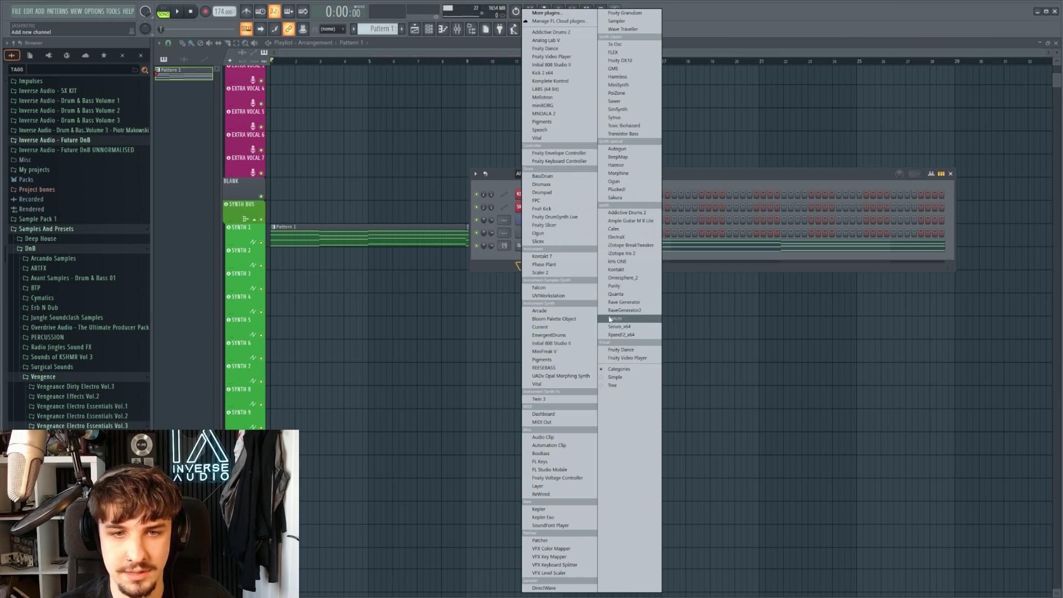
left_click(520, 265)
left_click(513, 265)
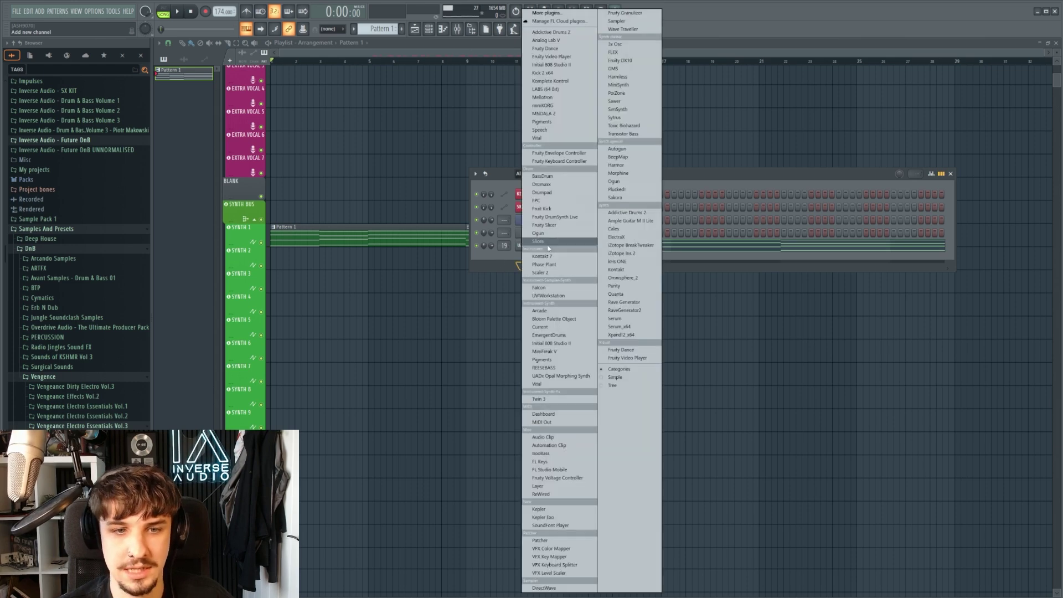
key("u")
key("Return")
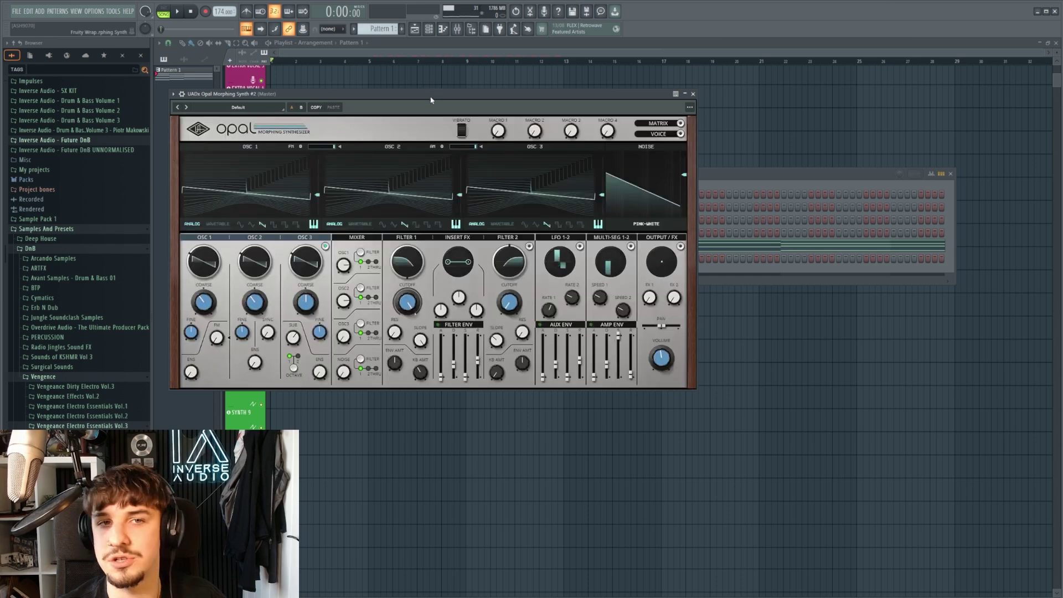
Load the Flutey Hammer preset from the Winds type in the second Opal synth.
left_click_drag(430, 93, 631, 142)
left_click(460, 158)
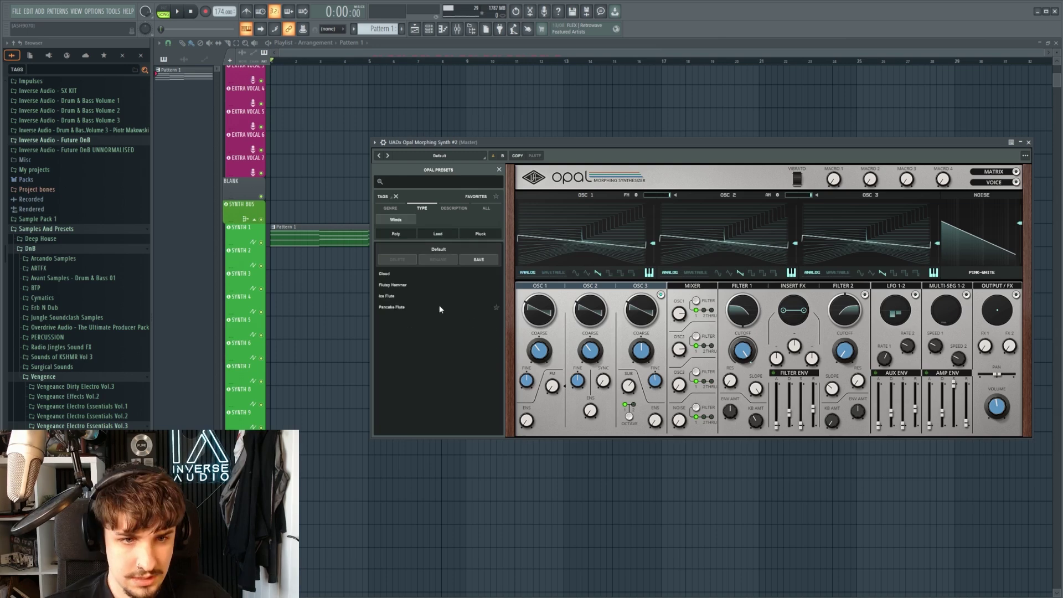
left_click(432, 284)
left_click_drag(575, 144, 530, 146)
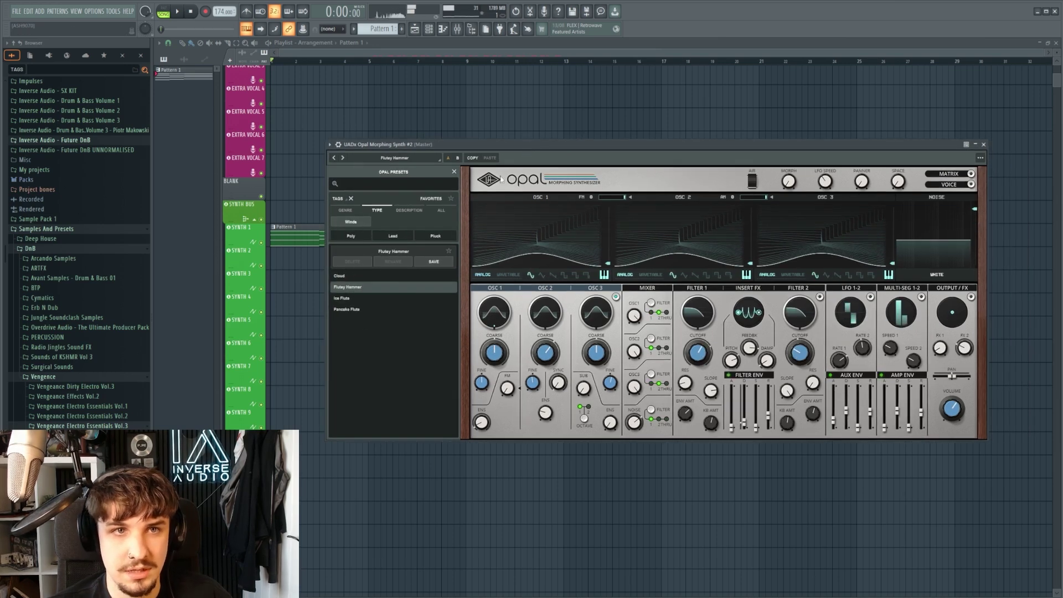
Route the second Opal channel to the ATMOSPHERE 1 mixer track.
left_click(432, 30)
right_click(546, 257)
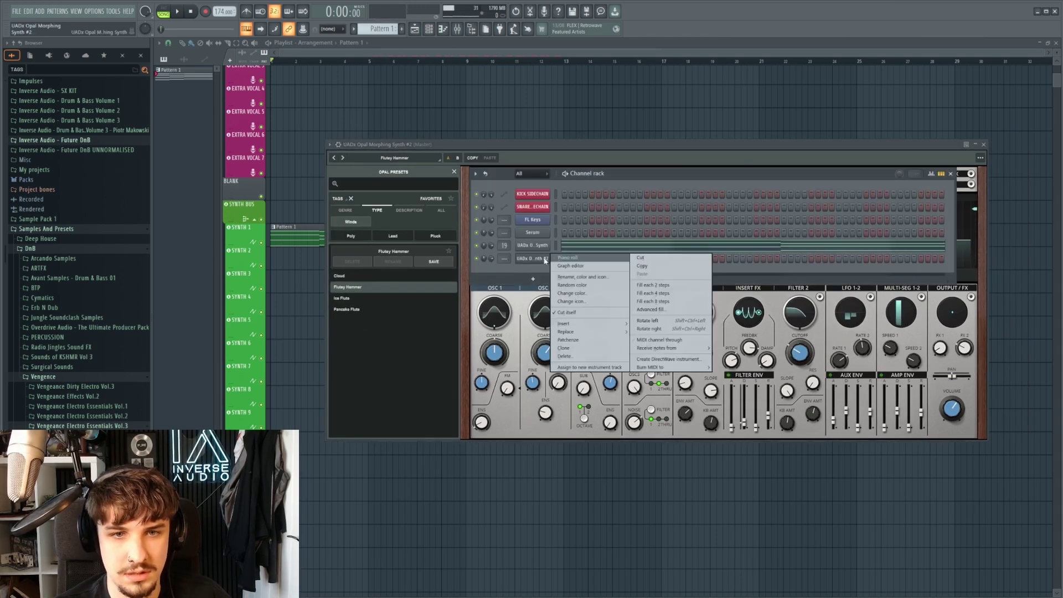
left_click(507, 258)
left_click_drag(507, 258, 507, 232)
key("Left")
key("Left")
key("Left")
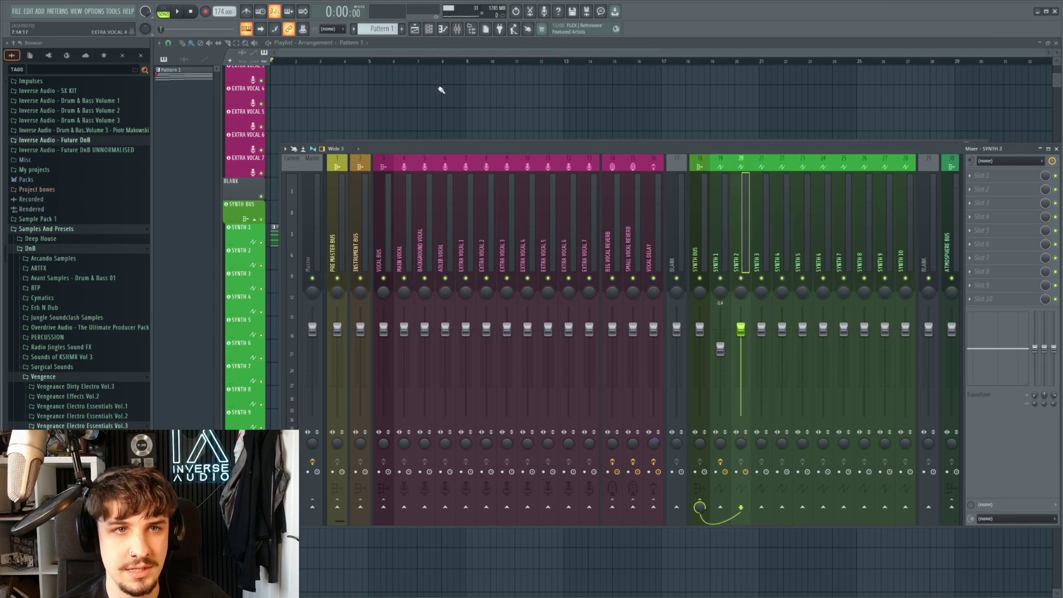
key("Right")
key("Right")
key("Right")
key("Right")
key("Right")
key("Right")
key("Right")
key("Right")
key("Right")
key("Right")
key("Right")
key("Right")
key("Left")
Open the second Opal channel's piano roll, place a four-bar D#5 note at the start, and audition it.
left_click(429, 29)
right_click(546, 254)
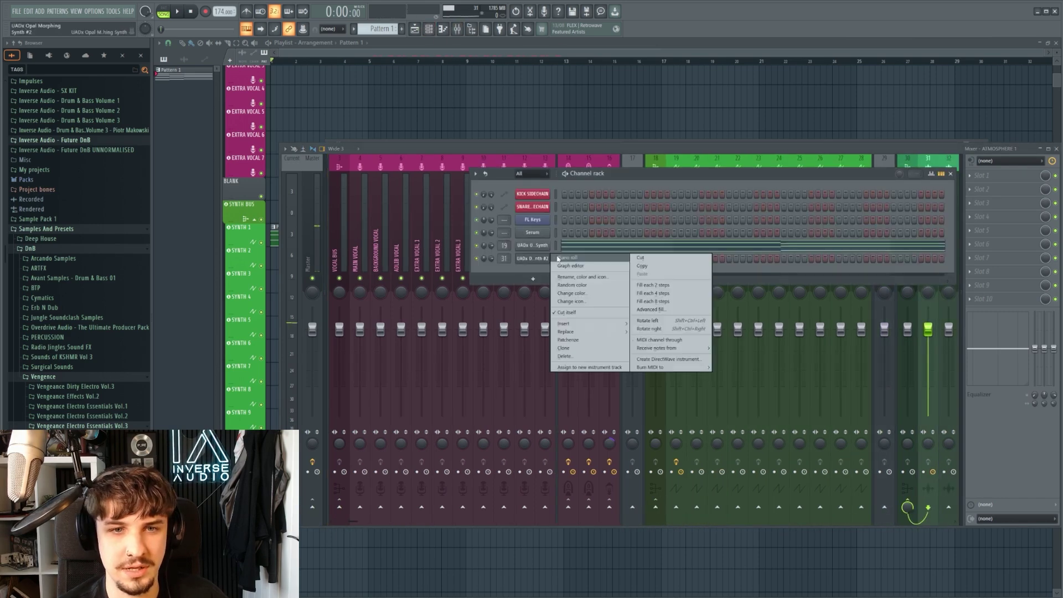
left_click(518, 254)
key("F7")
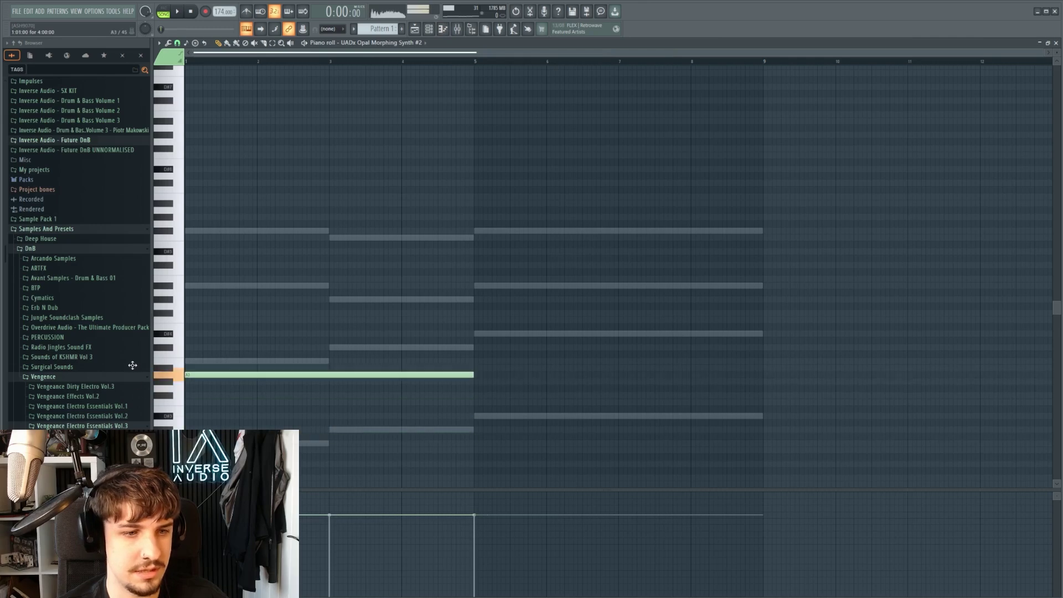
left_click_drag(101, 253, 101, 255)
key("space")
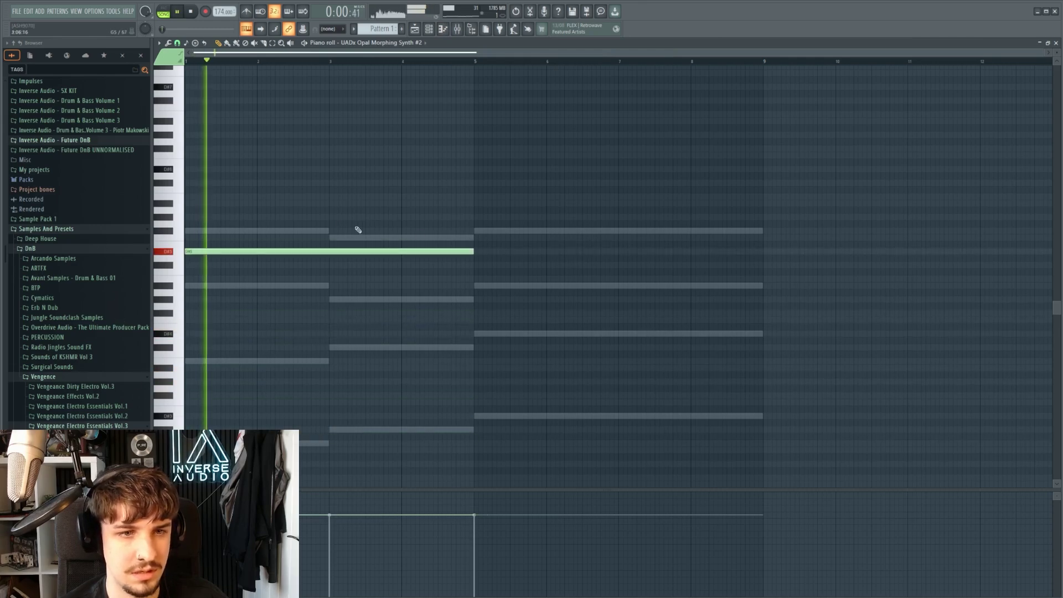
Shorten the D#5 note to one and a half bars and fill the rest of bar 2 with an A#5 note, auditioning it.
left_click_drag(325, 212, 325, 275)
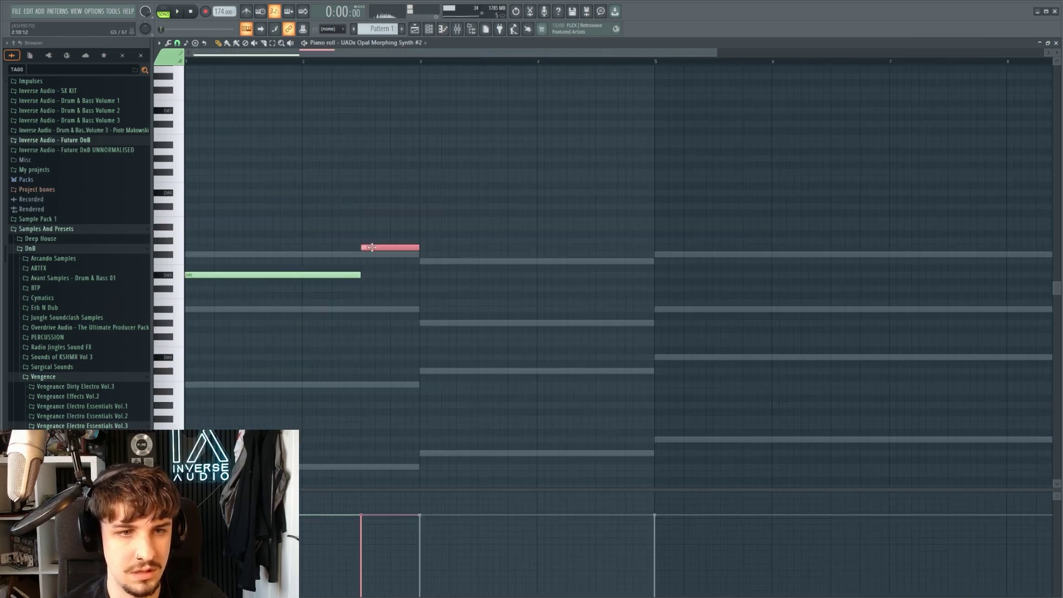
key("space")
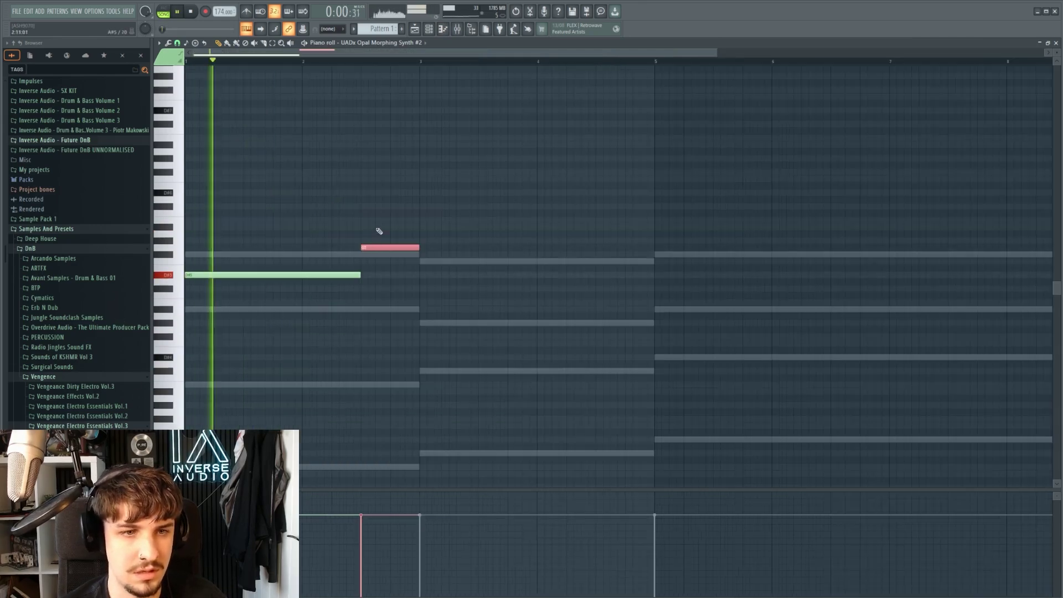
scroll(375, 228, "up", 3)
left_click_drag(374, 228, 438, 245)
key("space")
key("space")
scroll(472, 287, "down", 2)
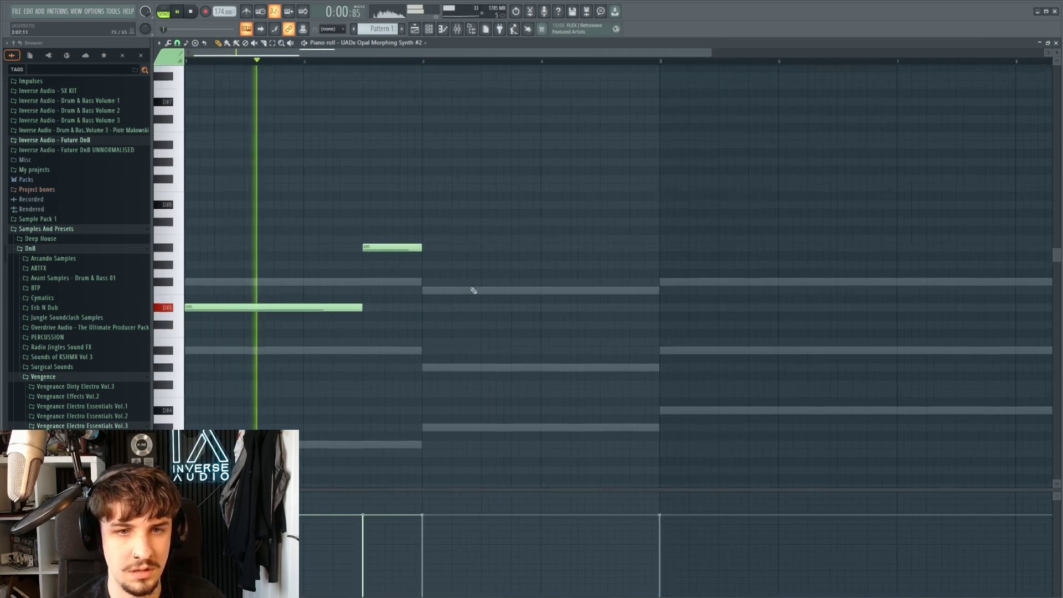
Draw an F5 note across bars 3 and 4 and place an A#4 note near the end of bar 4, auditioning the melody.
left_click(426, 289)
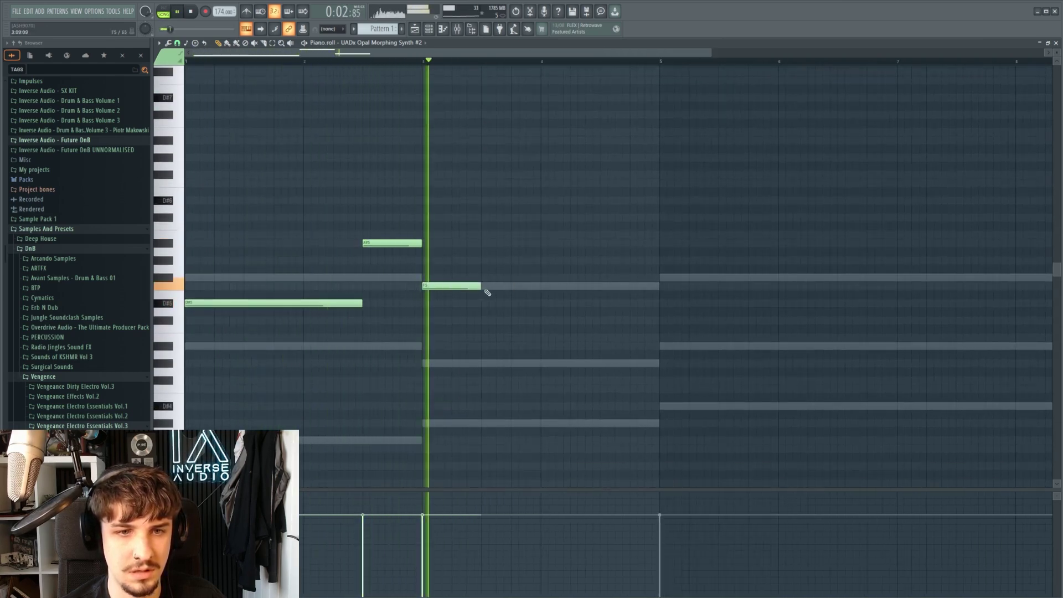
left_click_drag(479, 289, 654, 289)
key("space")
left_click(623, 346)
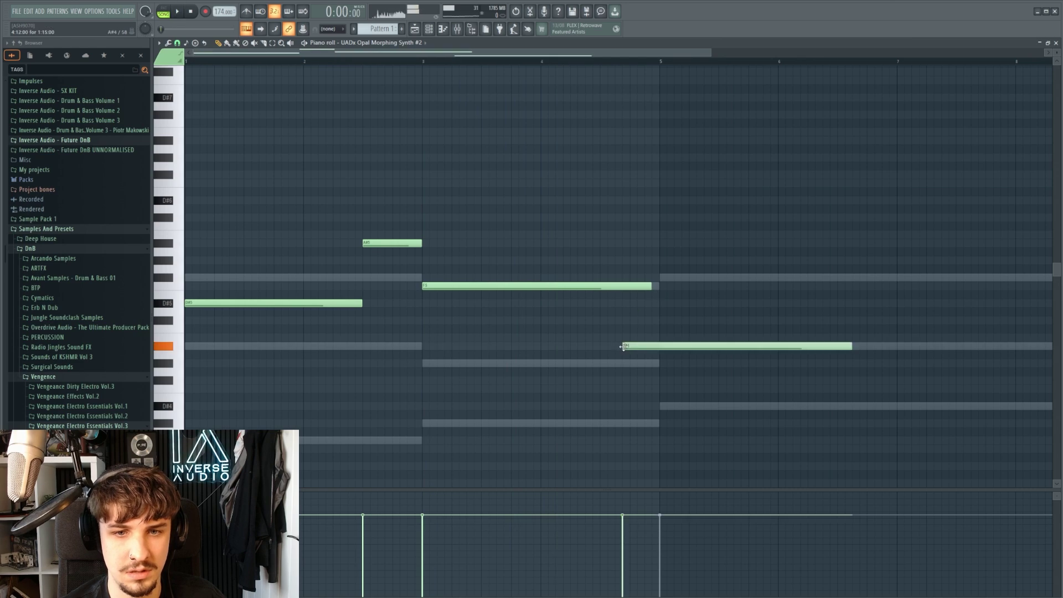
key("space")
scroll(560, 304, "down", 3)
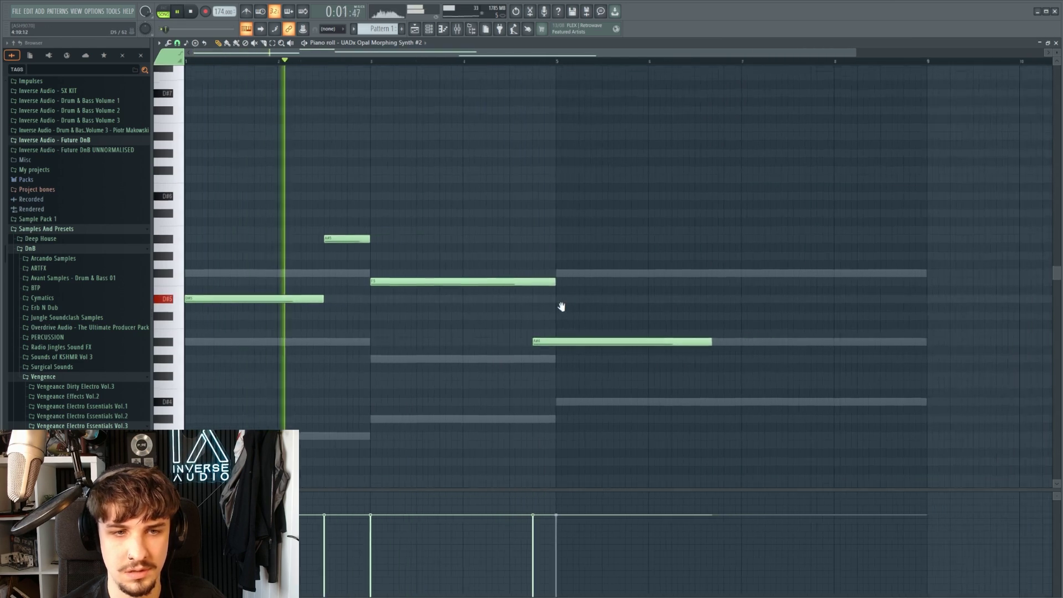
scroll(460, 318, "down", 1)
scroll(579, 315, "up", 2)
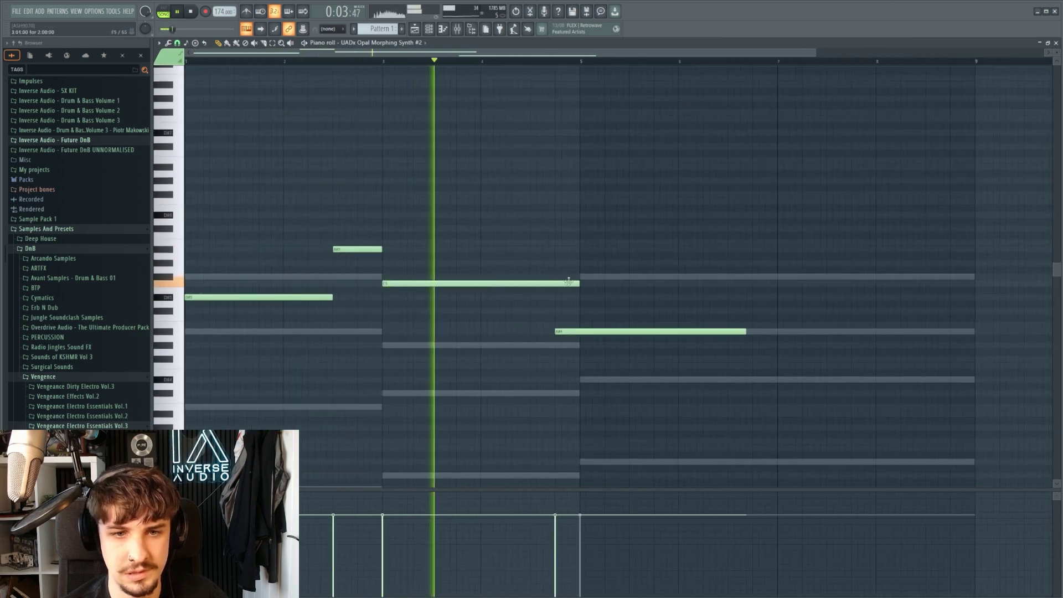
key("space")
Replace the early A#4 with a half-bar G#4 ending bar 4 and a two-bar A#4 from bar 5, trimming the F5 to fit.
left_click(537, 346)
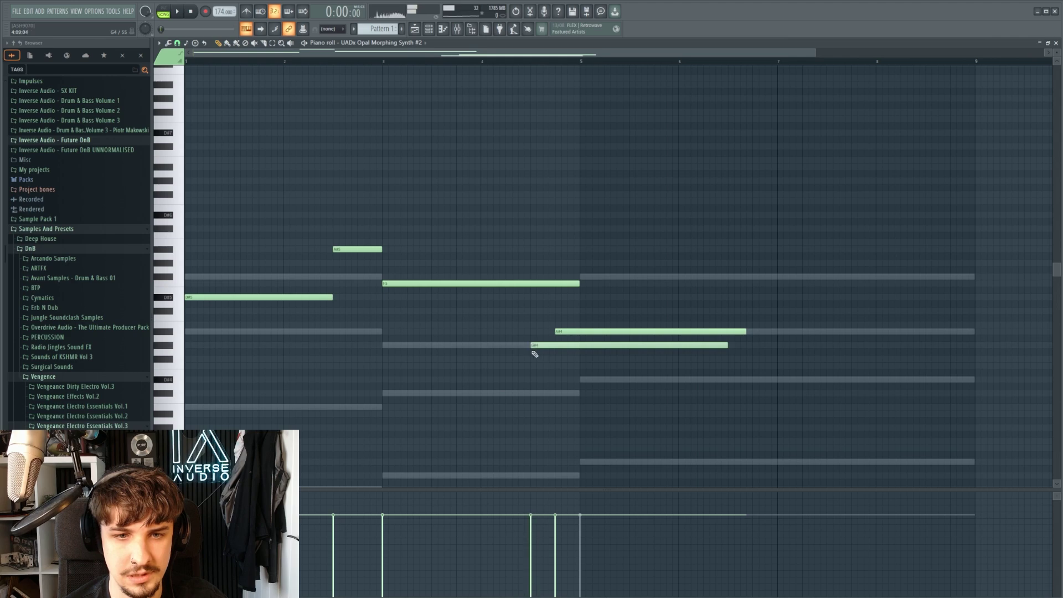
right_click(581, 332)
left_click_drag(582, 276, 591, 289)
right_click(593, 291)
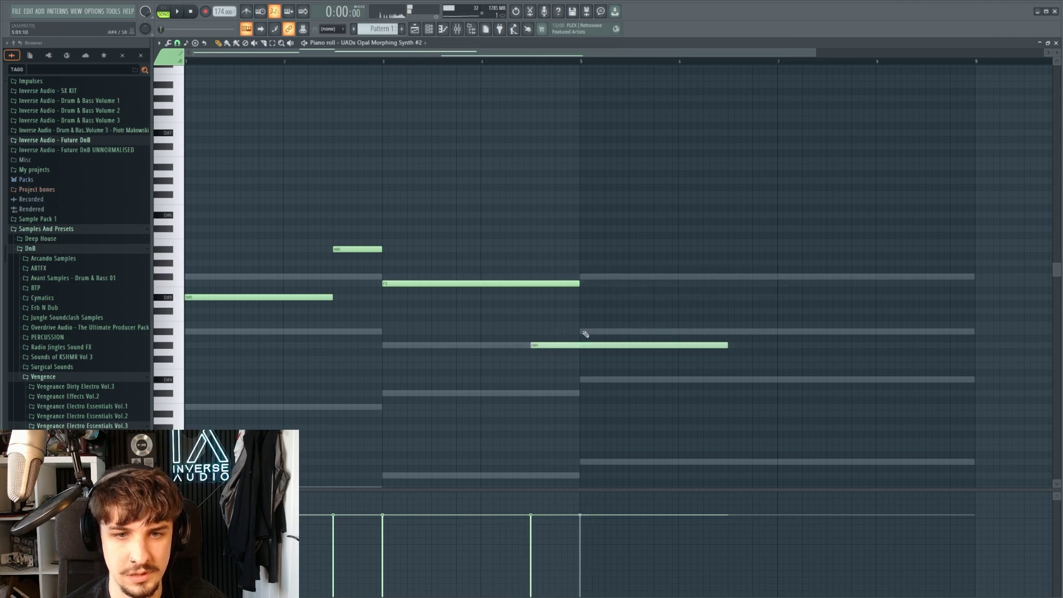
left_click(586, 332)
key("space")
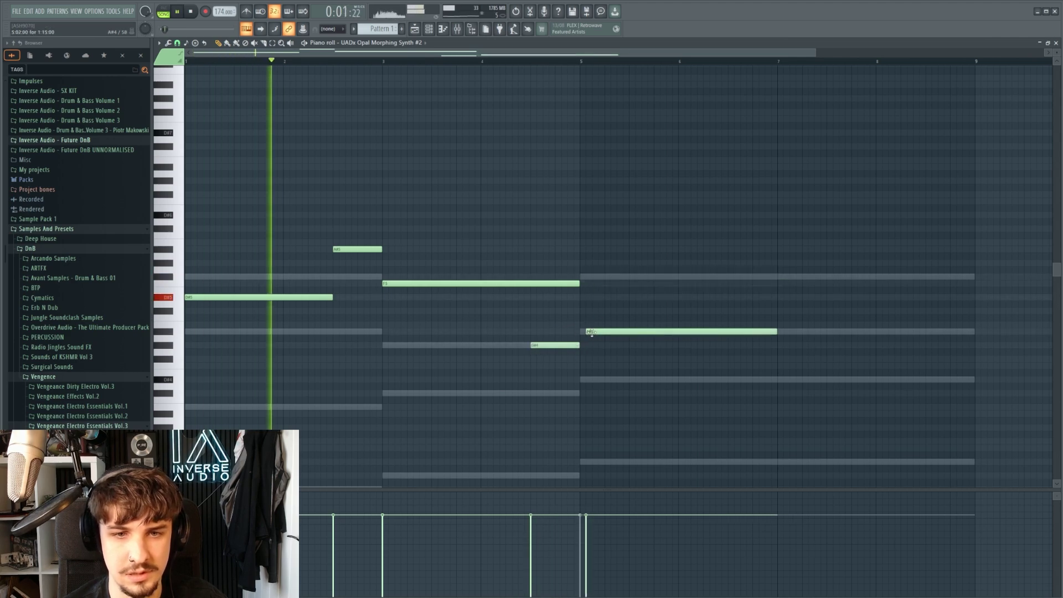
left_click_drag(591, 333, 530, 308)
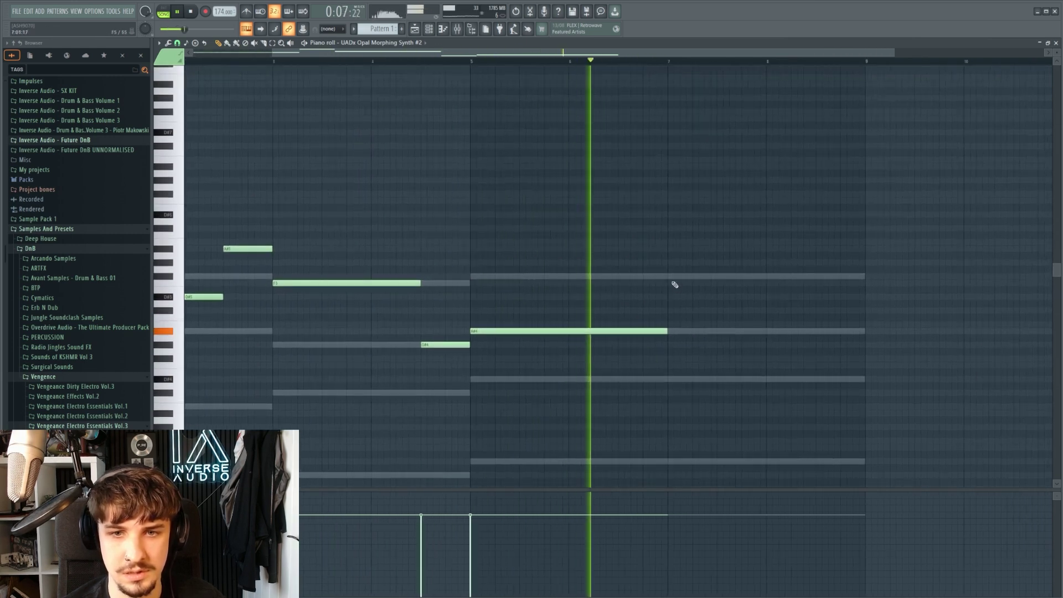
Extend the melody with an F5 note before bar 7, a one-and-a-half-bar F#5 from bar 7, and a closing half-bar C#5.
key("space")
left_click(645, 276)
left_click(668, 283)
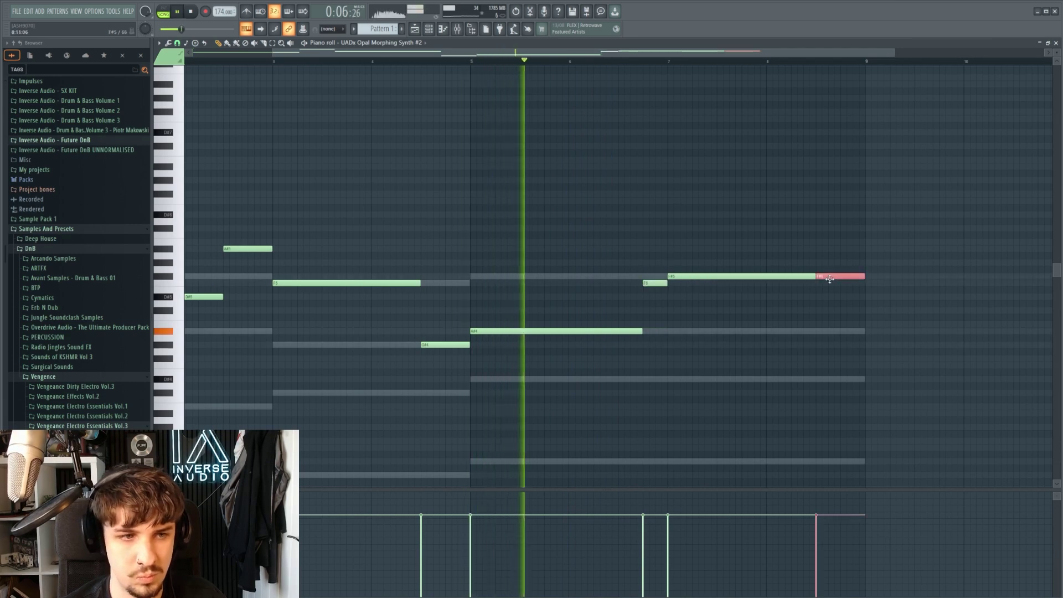
left_click_drag(828, 278, 828, 315)
scroll(723, 337, "down", 2)
scroll(699, 353, "up", 2)
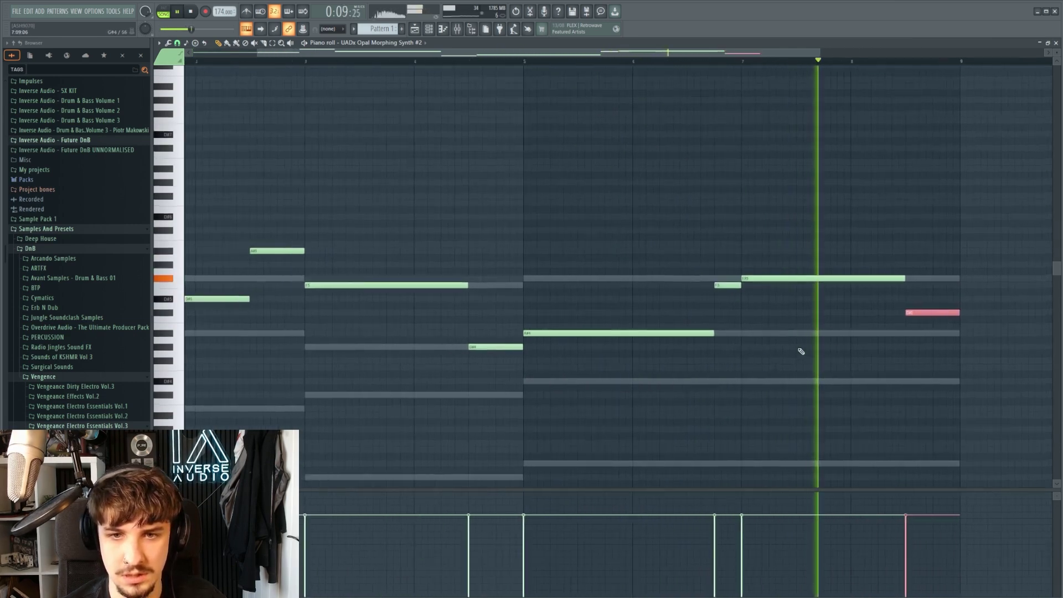
scroll(801, 351, "down", 2)
left_click(819, 360, "ctrl")
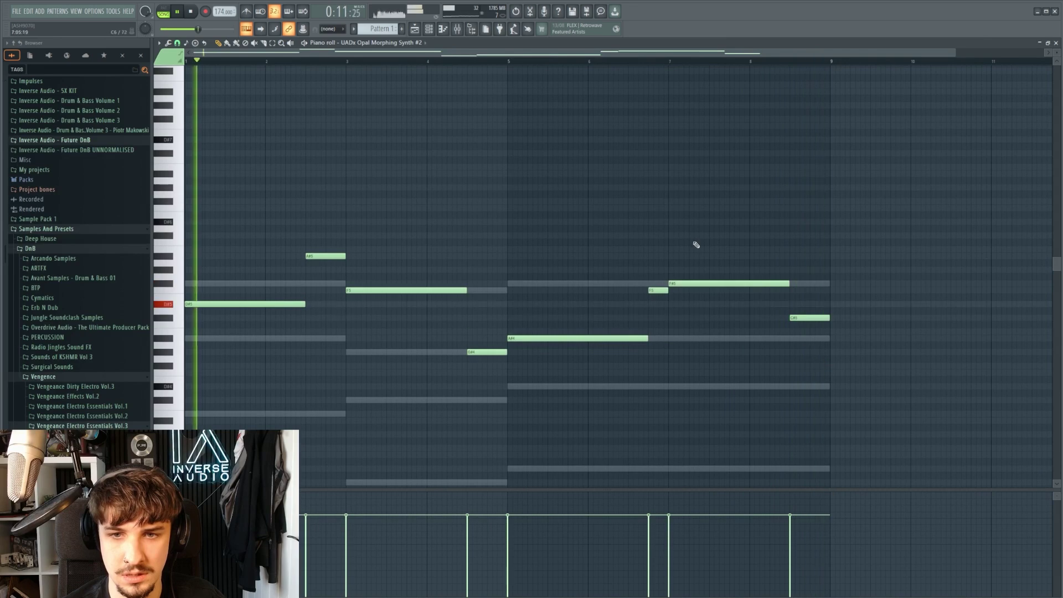
Insert a quarter-bar F5 note between the long F#5 and the closing C#5, auditioning the phrase.
key("space")
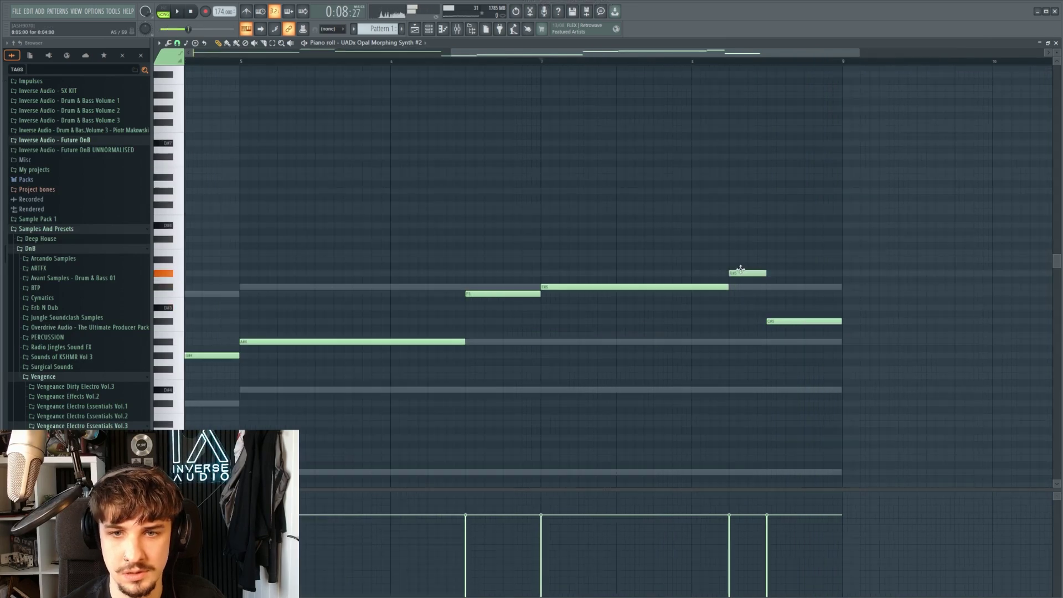
key("space")
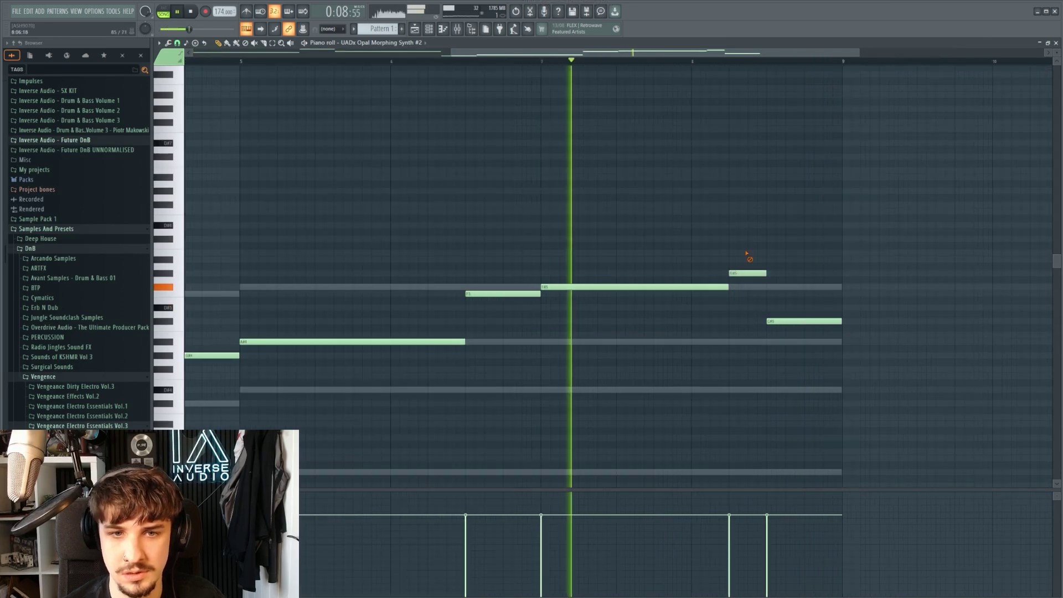
scroll(744, 260, "down", 2)
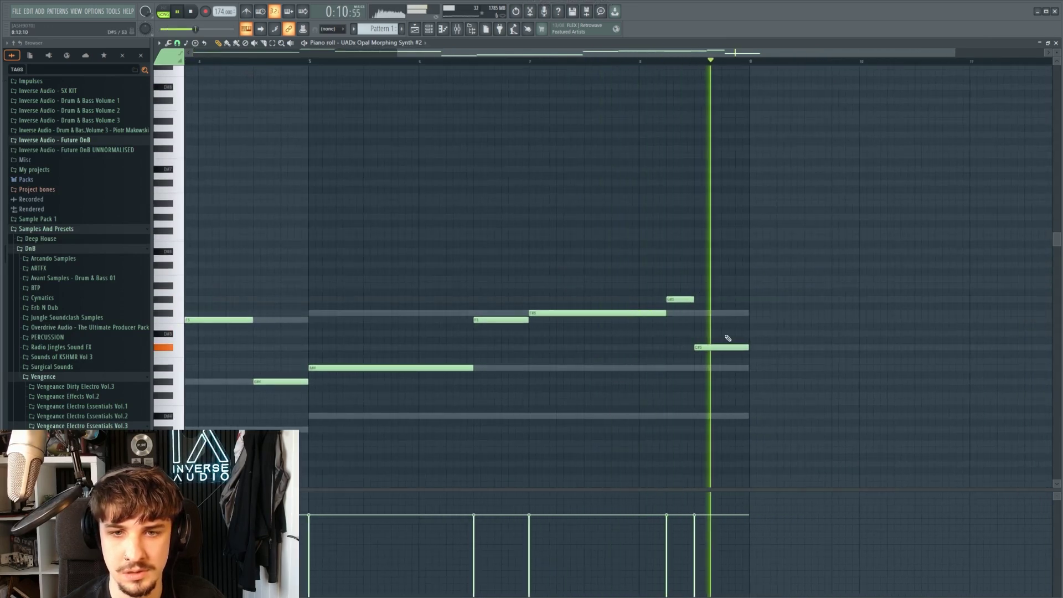
left_click_drag(683, 299, 769, 323)
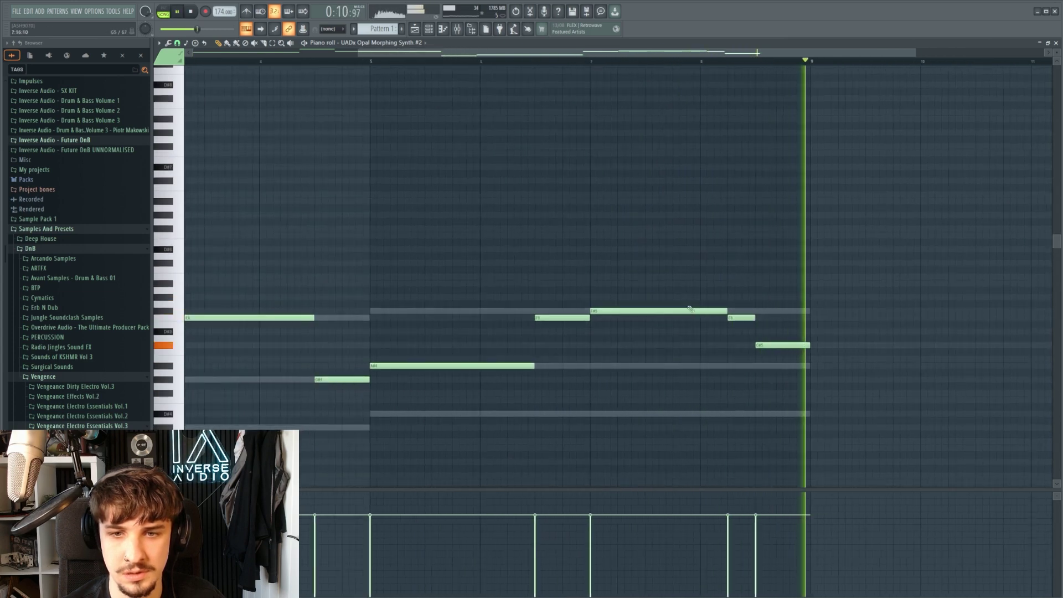
key("space")
Load ValhallaShimmer in the first slot of ATMOSPHERE 1, set its mix to 0.42, and lower the track's fader.
key("F9")
left_click(1008, 179)
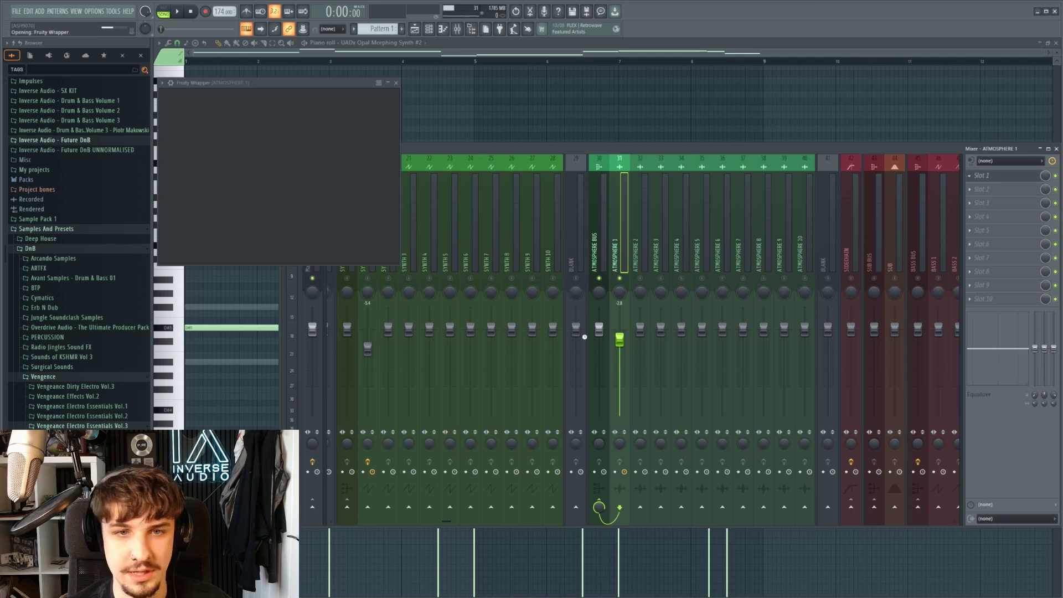
left_click_drag(278, 91, 484, 193)
key("space")
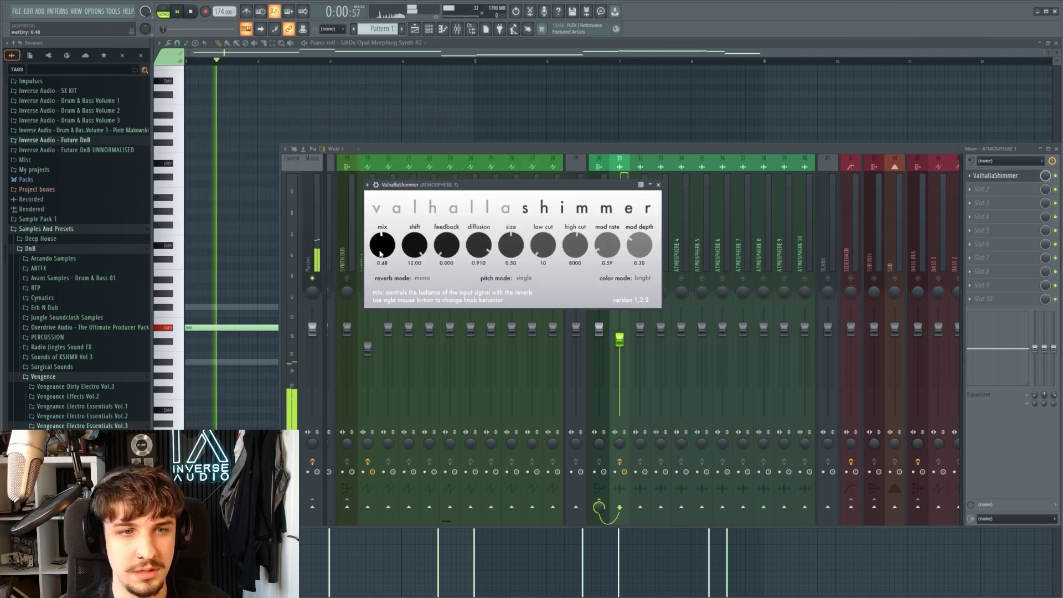
left_click_drag(389, 252, 387, 258)
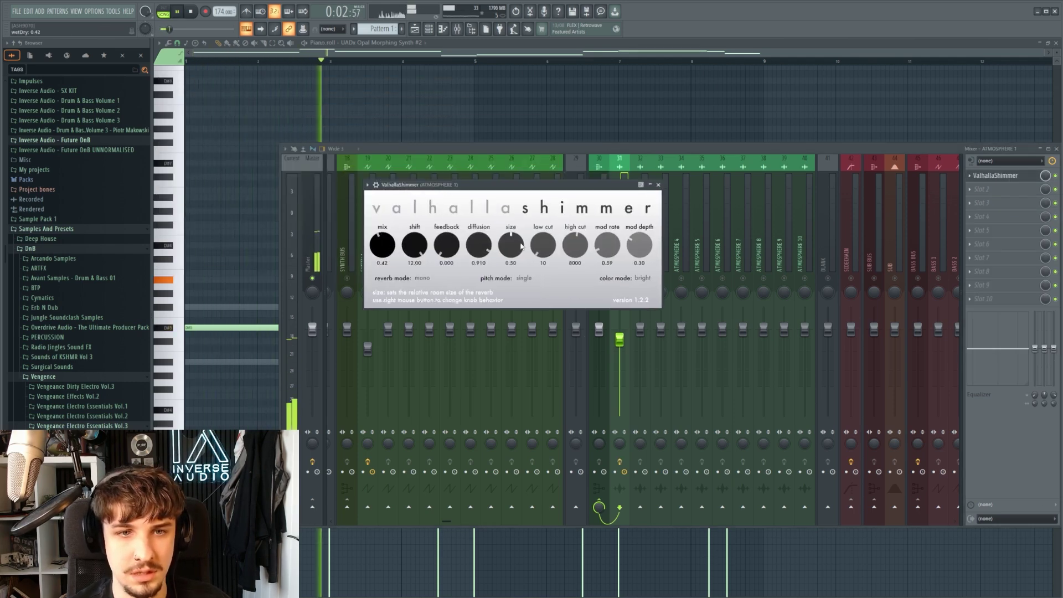
left_click(658, 185)
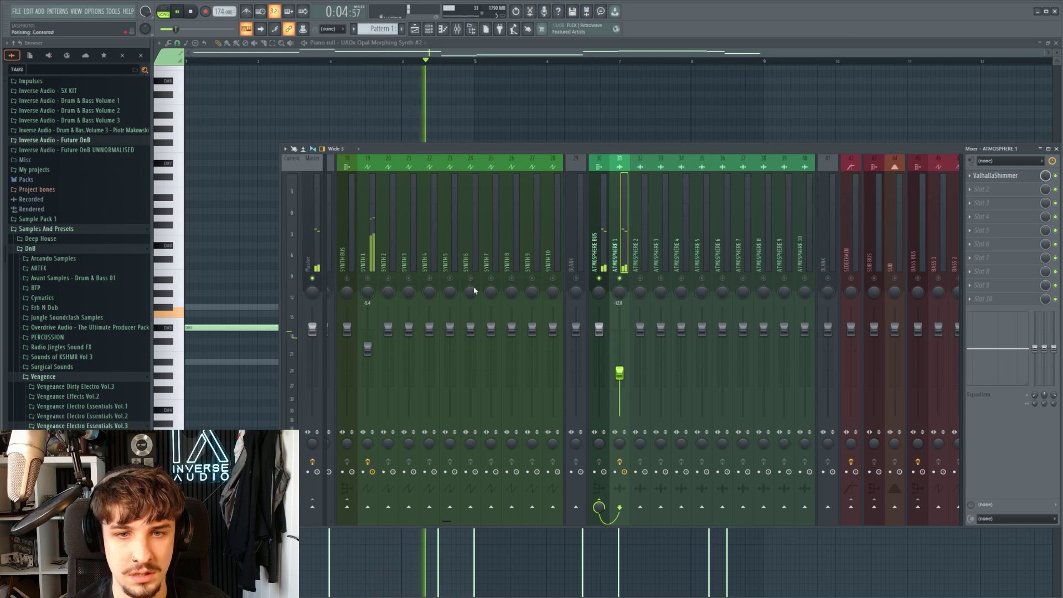
Fine-tune the ATMOSPHERE 1 fader and audition Opal's winds presets Ice Flute and Pancake Flute, keeping Pancake Flute.
scroll(358, 267, "up", 3)
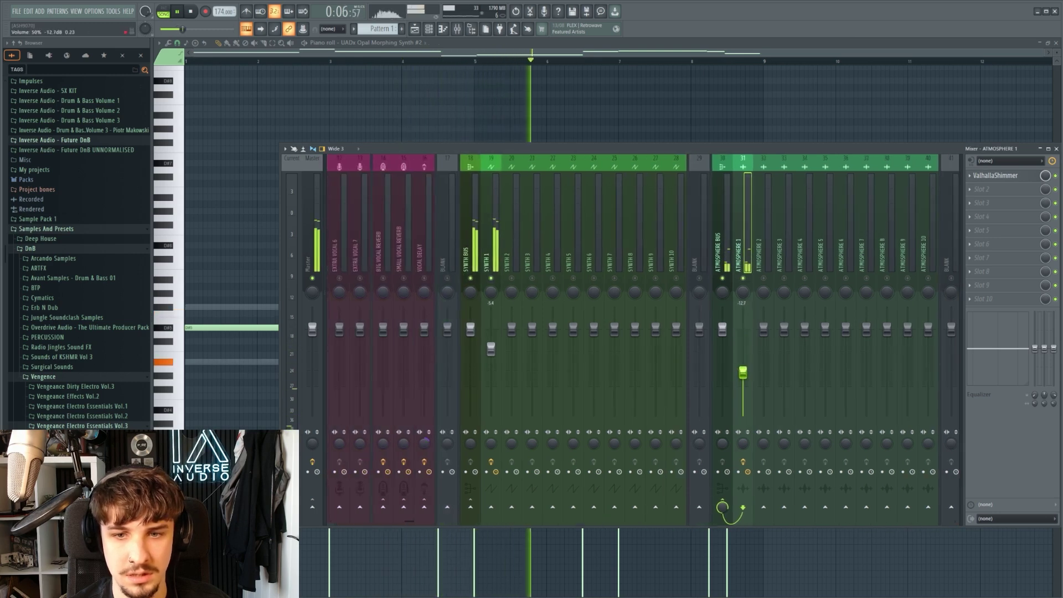
left_click_drag(743, 372, 742, 370)
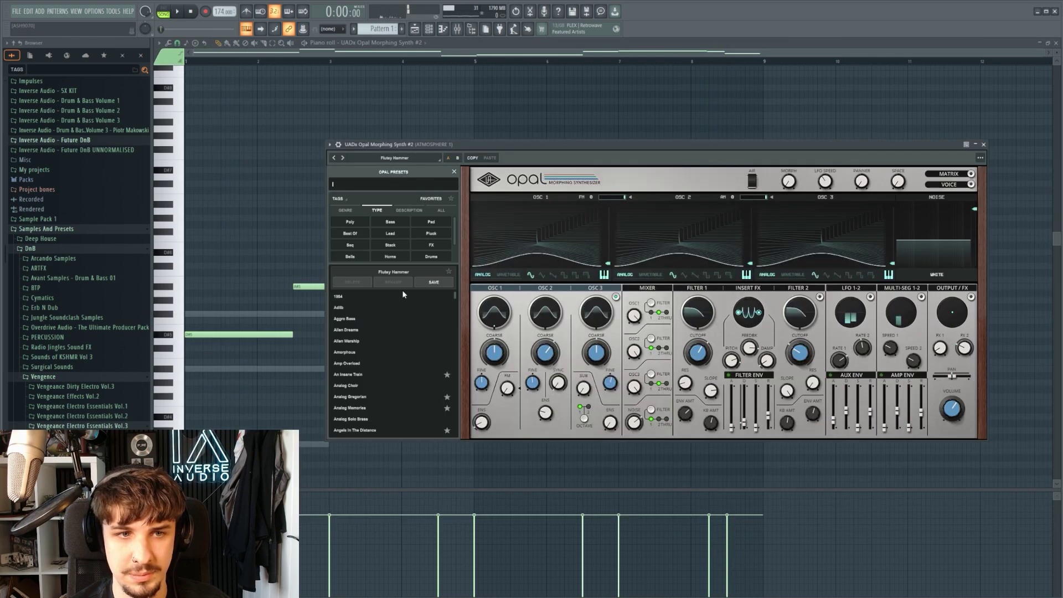
left_click(350, 256)
left_click(351, 299)
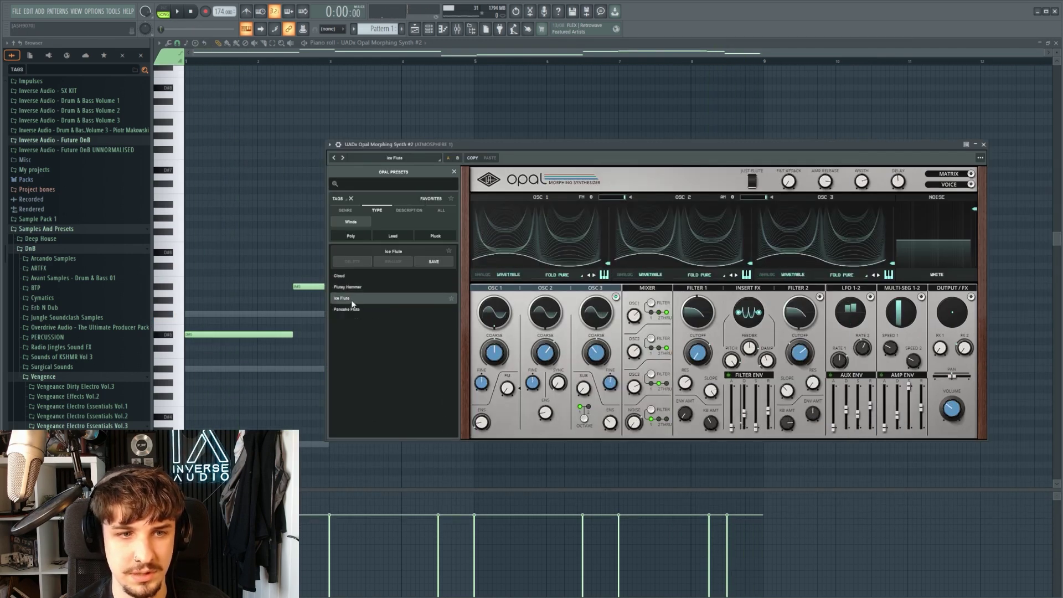
key("space")
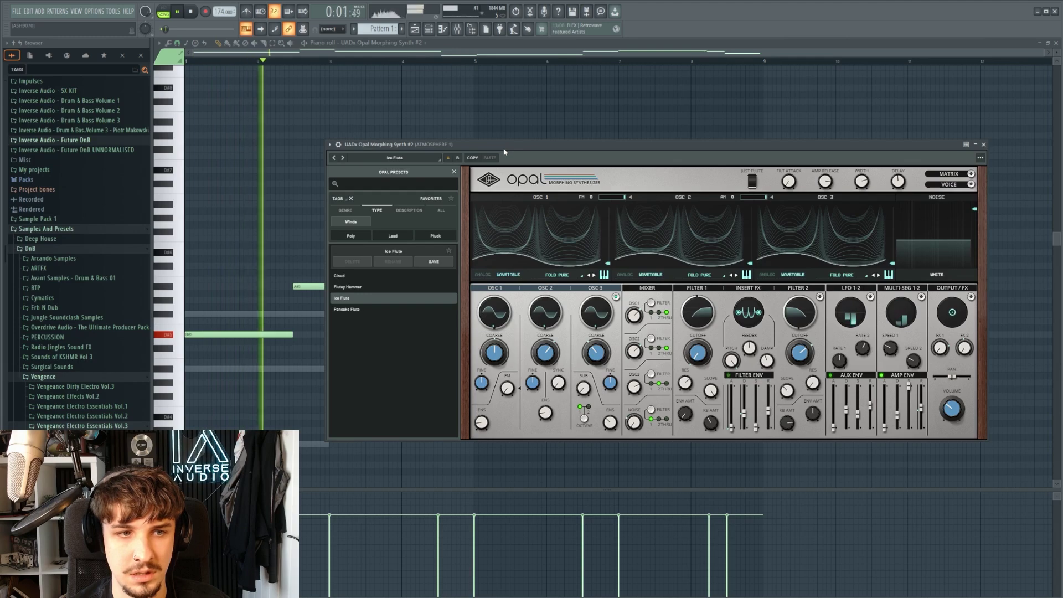
left_click(348, 309)
key("space")
key("space")
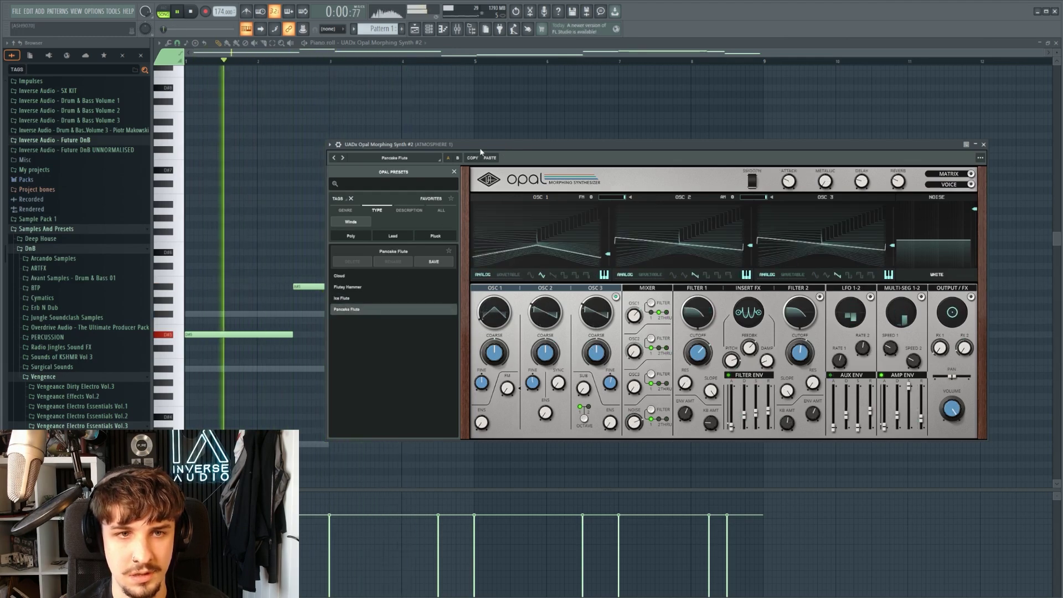
Lower the ATMOSPHERE 1 fader to about -13 dB and pan the track off centre.
key("Escape")
left_click(458, 30)
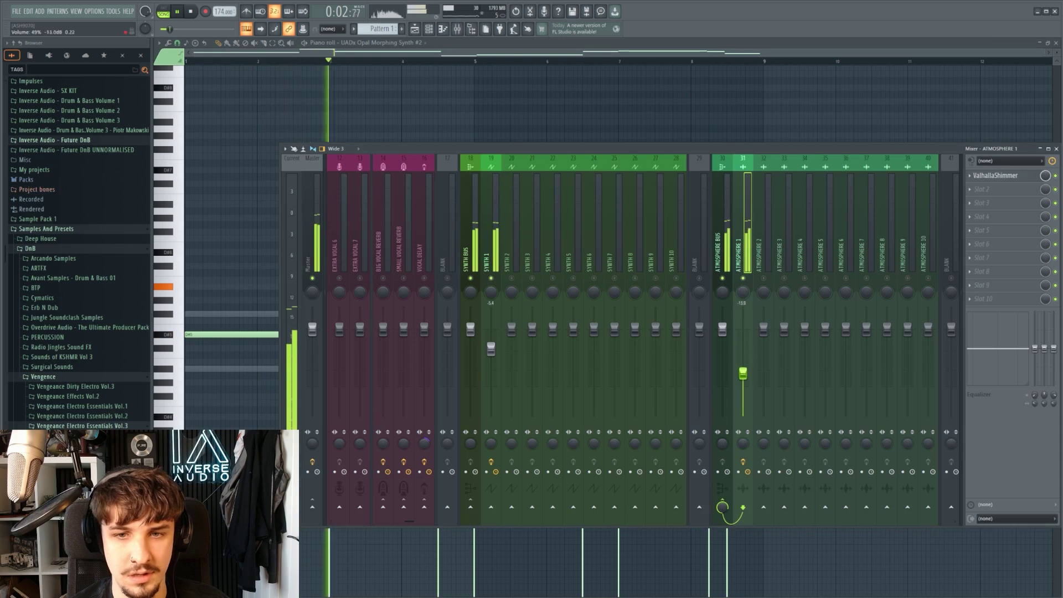
left_click_drag(743, 293, 742, 276)
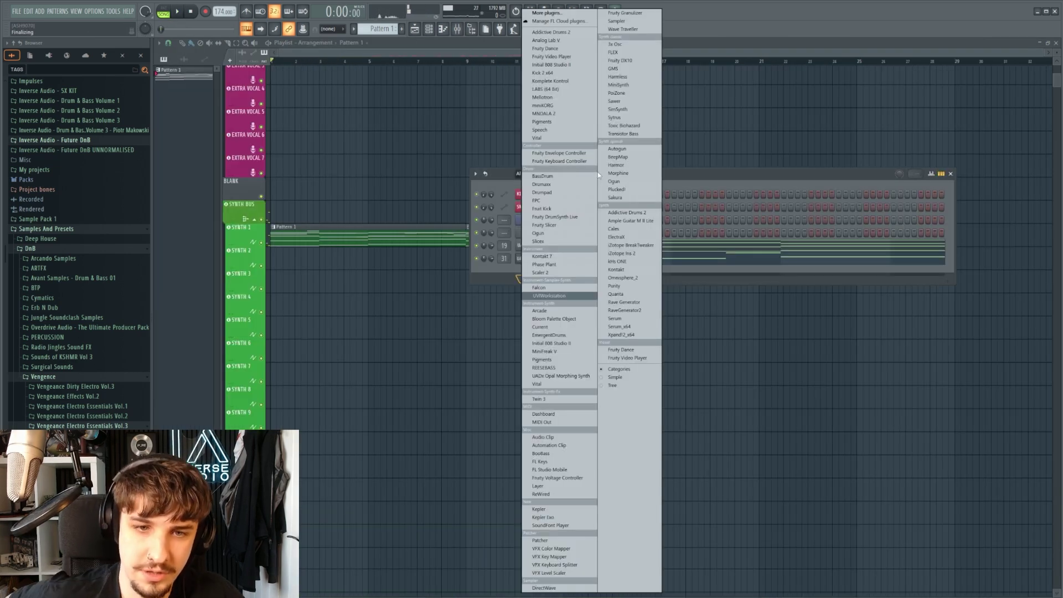
Add a third UADx Opal Morphing Synth, filter its presets to pads, and load Lush Bordino.
key("u")
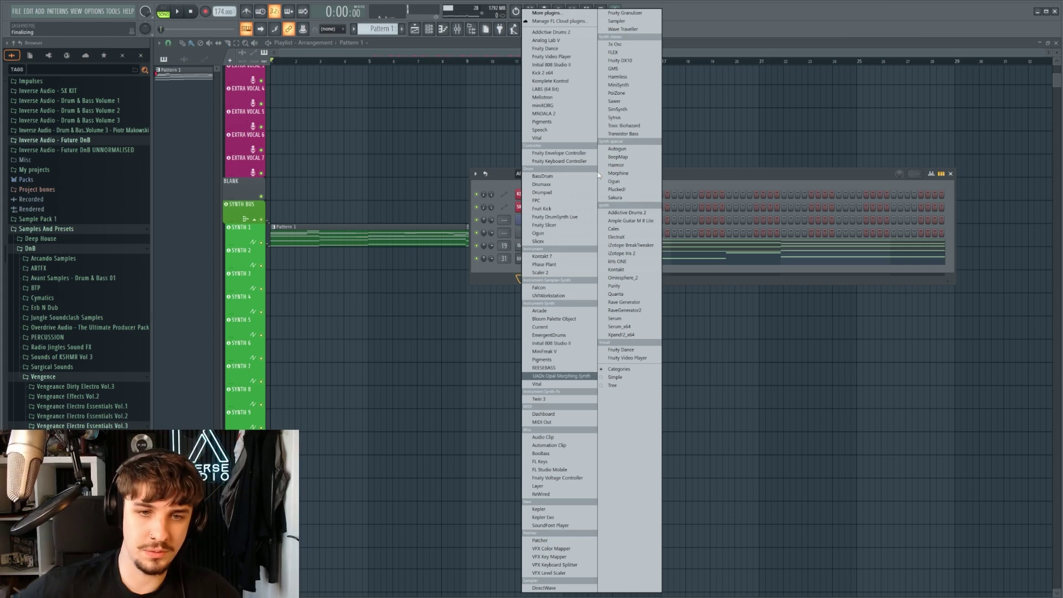
key("Return")
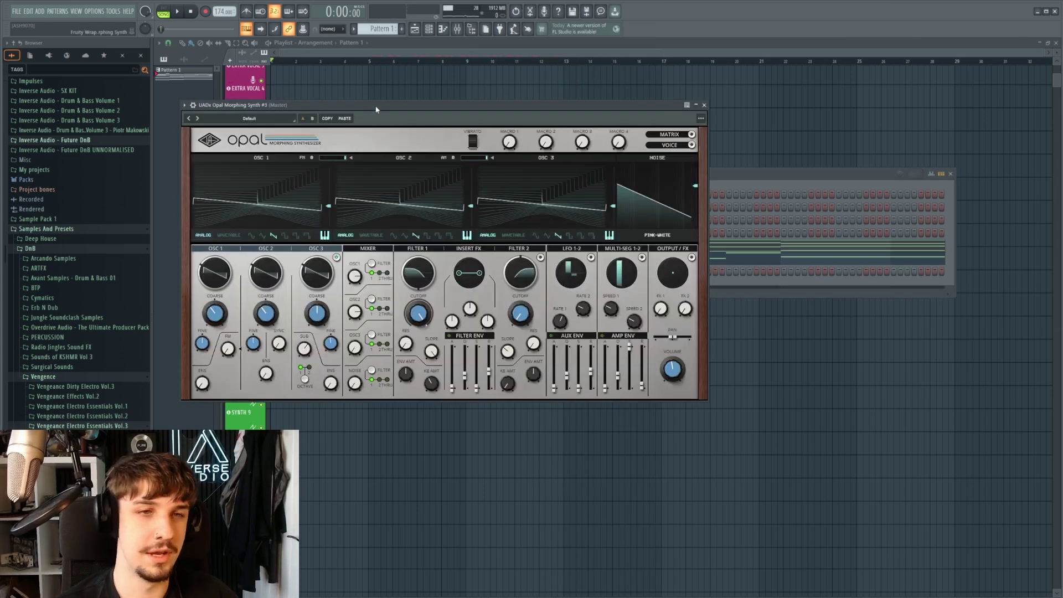
left_click_drag(372, 106, 571, 145)
left_click(456, 158)
left_click(485, 221)
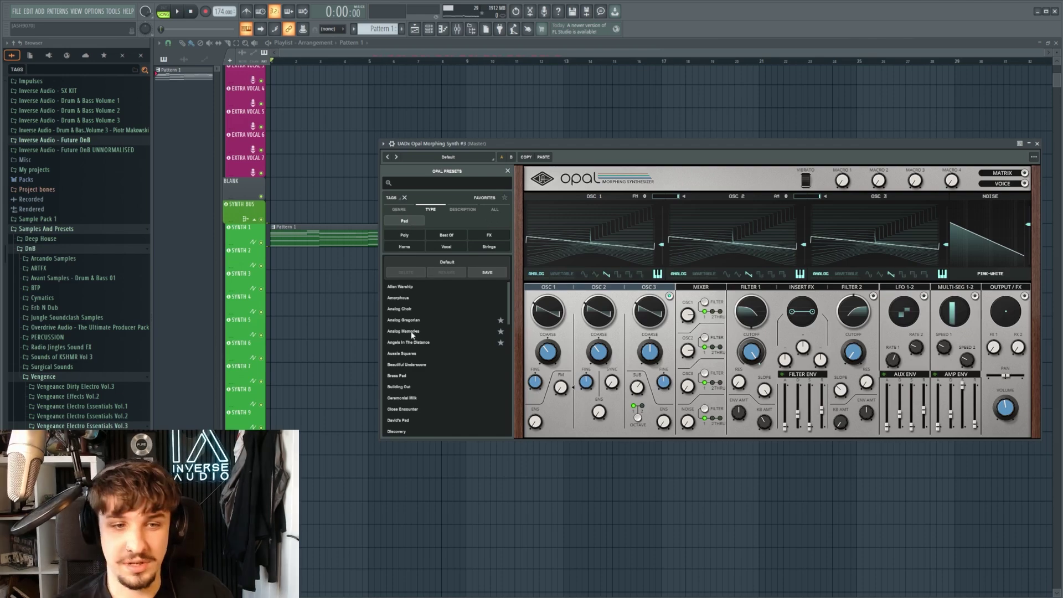
scroll(434, 323, "down", 3)
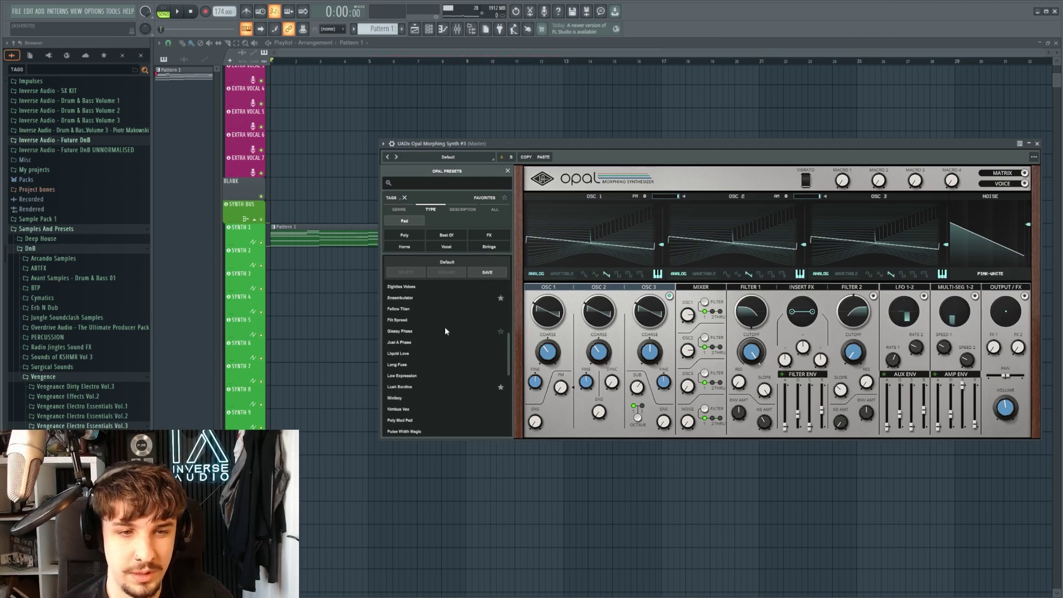
left_click(413, 386)
Route the new Opal channel to the ATMOSPHERE 2 mixer track.
left_click_drag(700, 144, 528, 367)
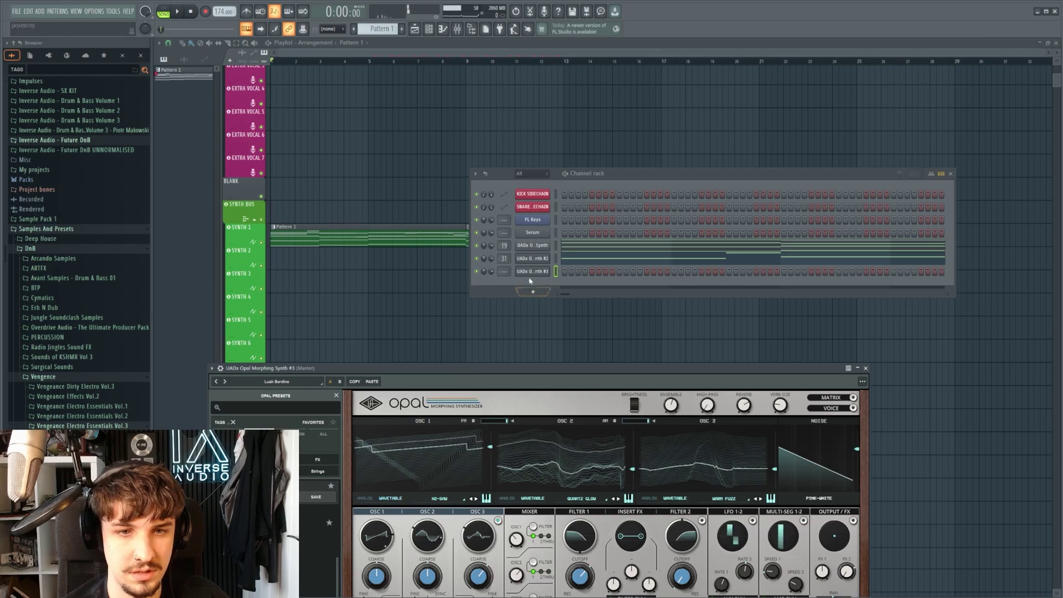
left_click_drag(504, 271, 503, 236)
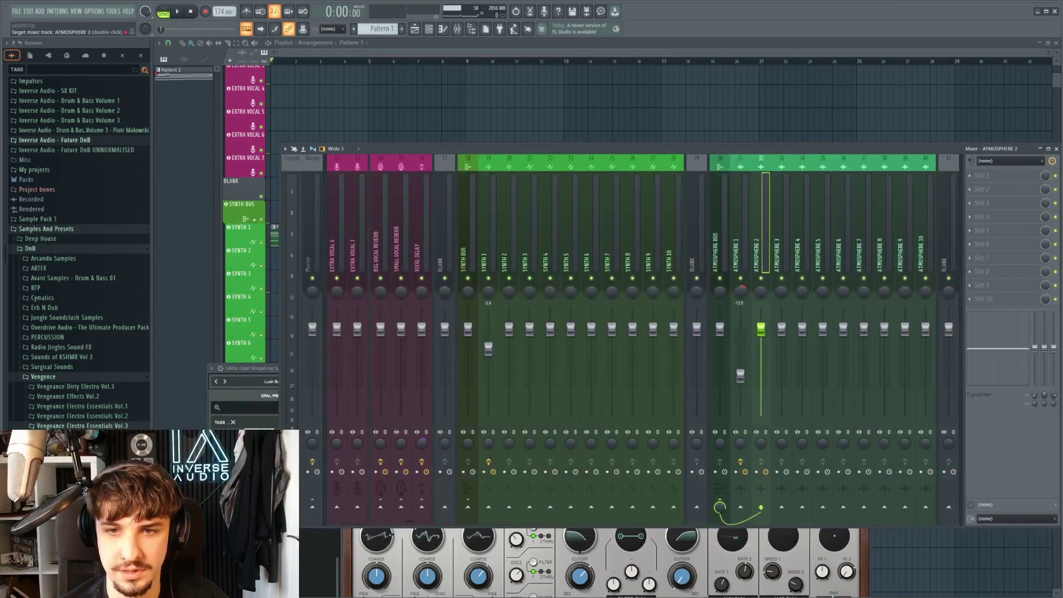
left_click_drag(244, 369, 344, 213)
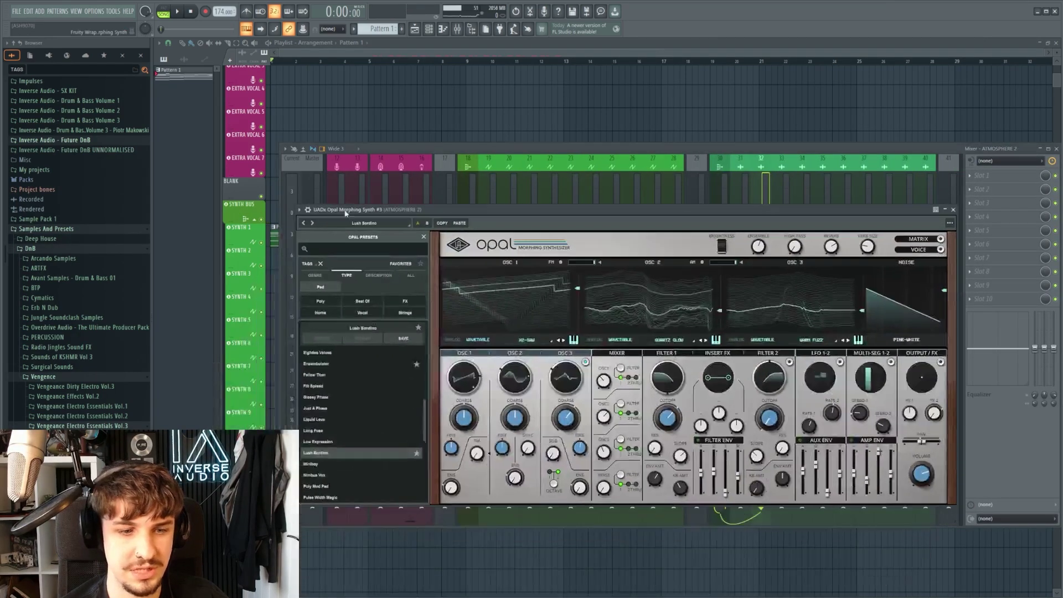
Draw four-bar D#4, D#5 and D#6 notes from bar 1 in the third Opal's piano roll.
key("F7")
left_click(201, 377)
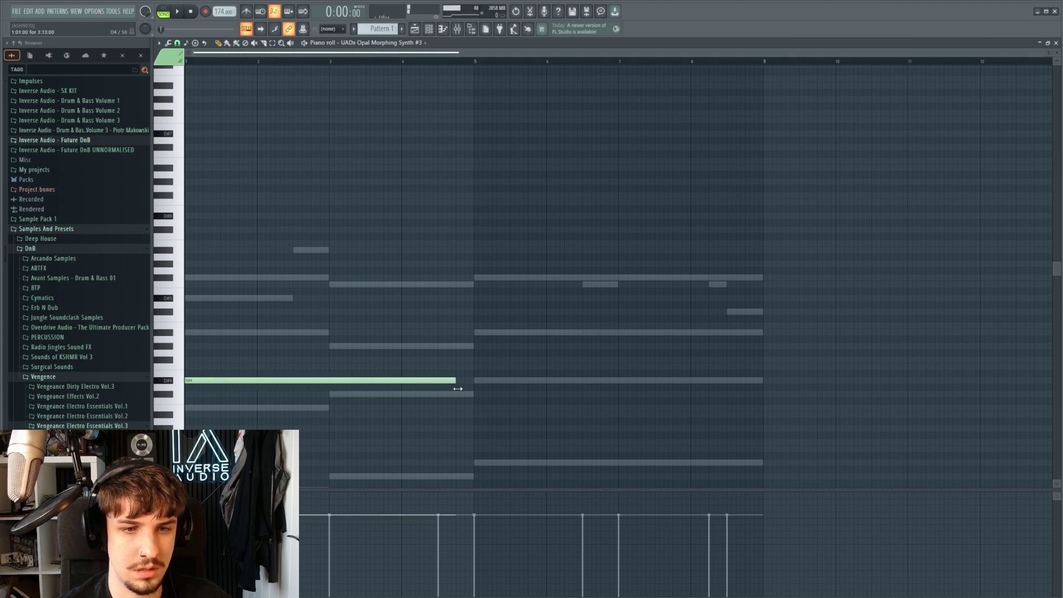
left_click_drag(225, 326, 190, 298)
left_click(189, 216)
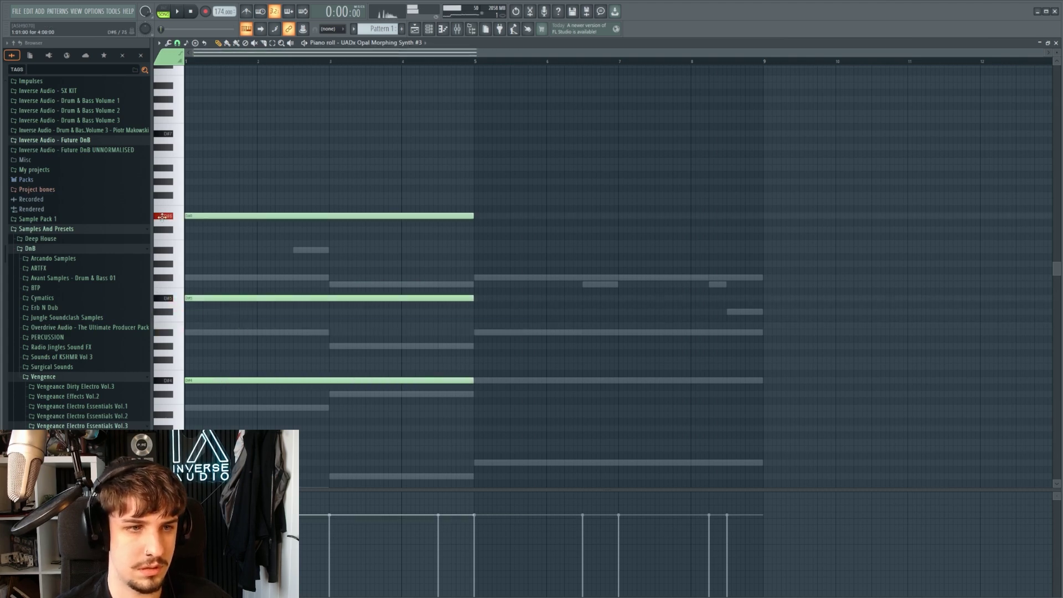
Extend all three D# drone notes to eight bars, ending at bar 9, and play the pattern.
left_click_drag(258, 186, 280, 442)
left_click_drag(473, 380, 763, 380)
key("ctrl+d")
key("space")
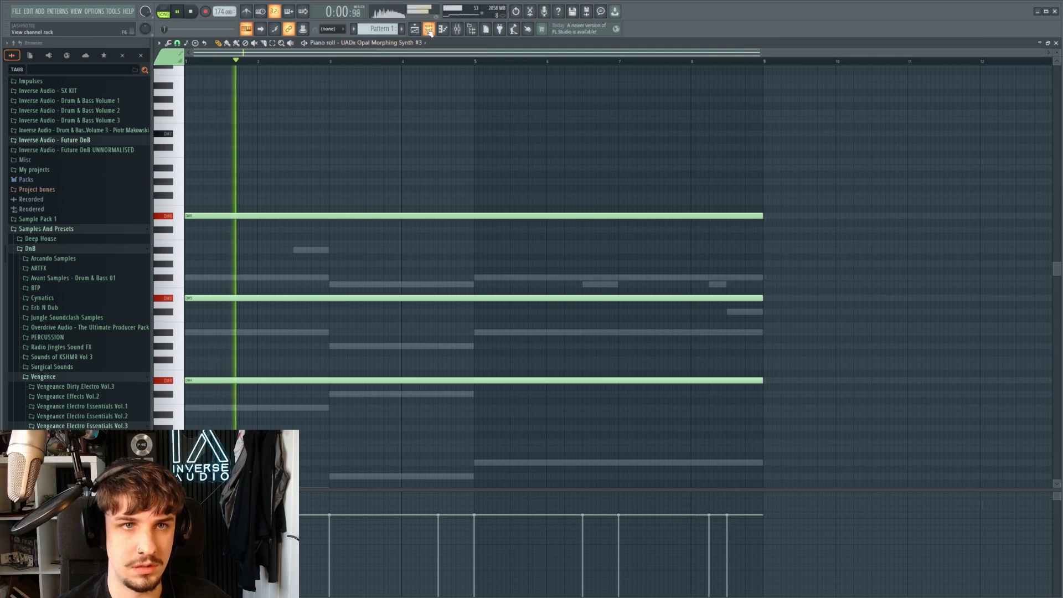
Stop playback and move the third Opal's drone notes out of Pattern 1 into a new Pattern 2.
key("F6")
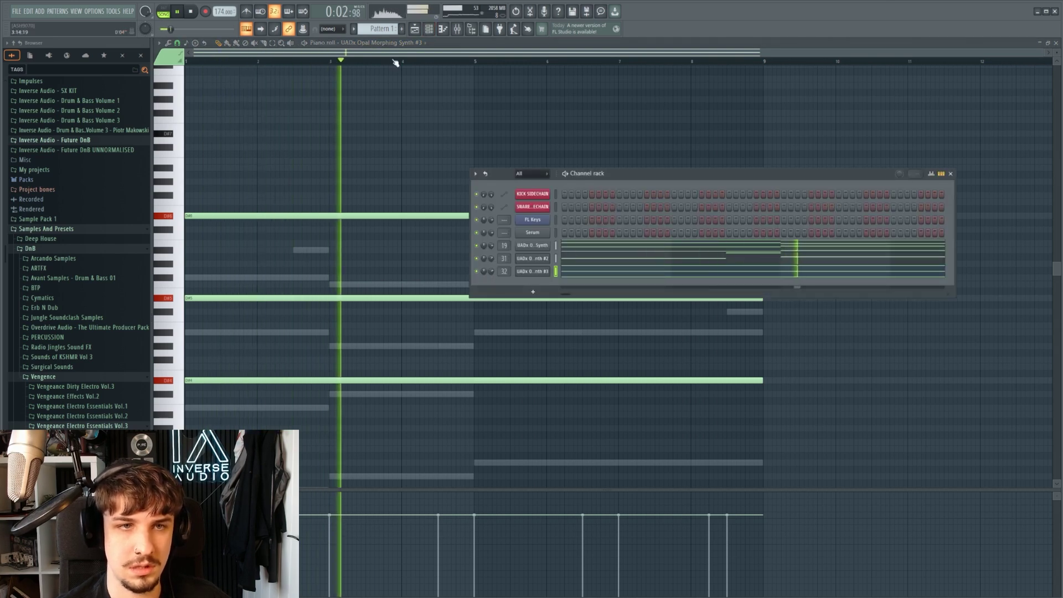
key("F5")
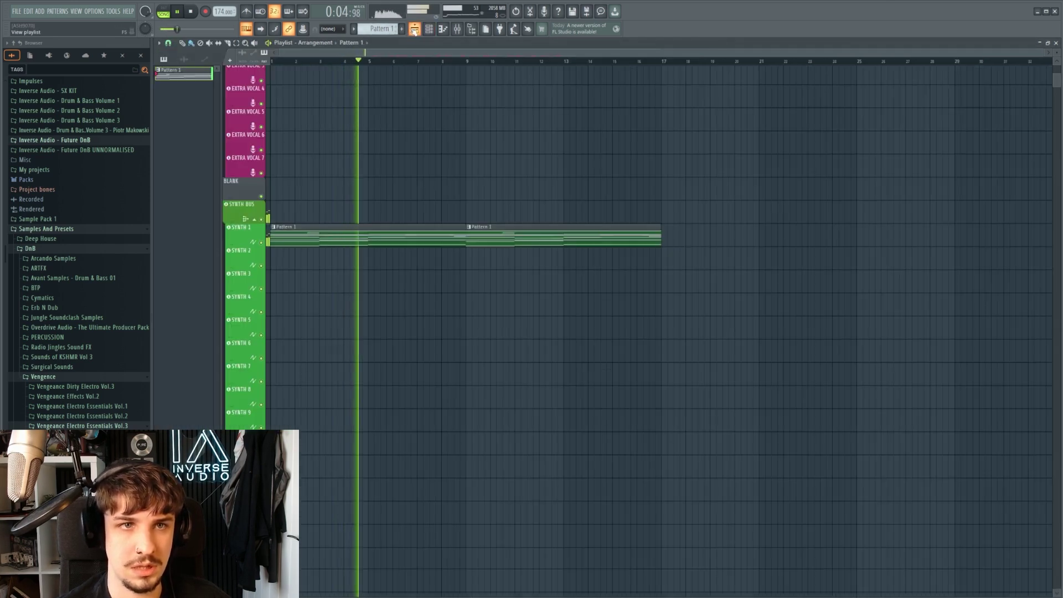
key("space")
key("F6")
key("ctrl+x")
key("KP_Add")
key("ctrl+v")
key("F6")
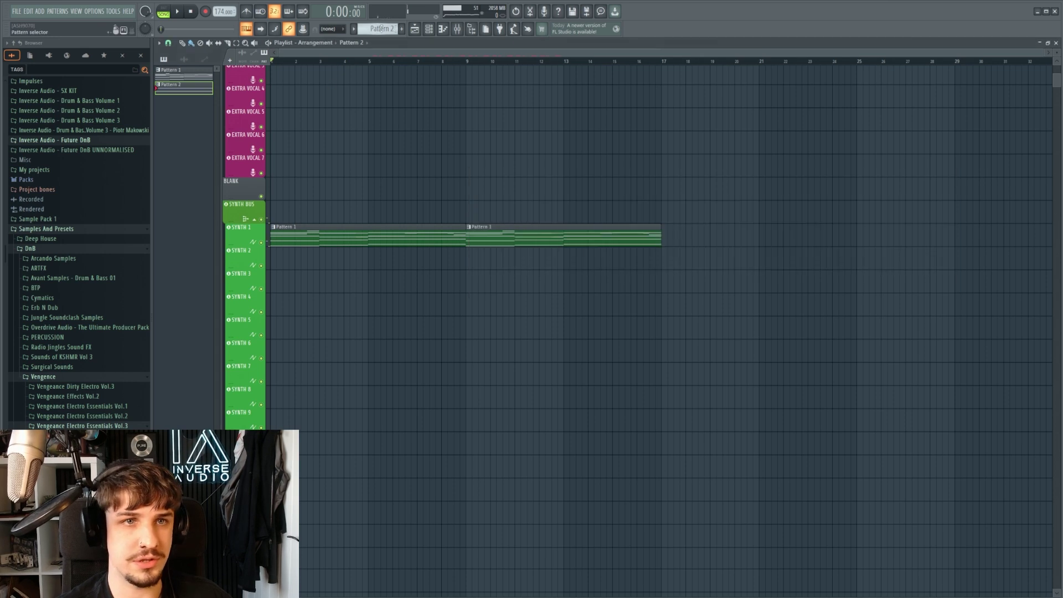
Place Pattern 2 at bar 1 of the SYNTH 2 playlist track and render it to a WAV file.
left_click(277, 258)
left_click(355, 29)
left_click(434, 173)
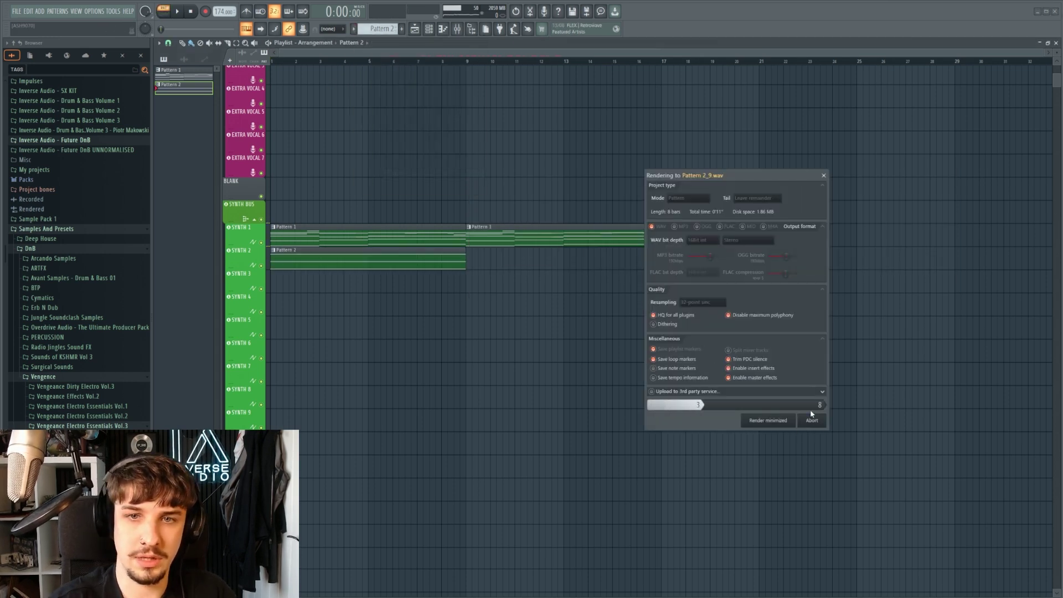
Switch the channel rack filter from audio to all channels and close the rack.
left_click(530, 173)
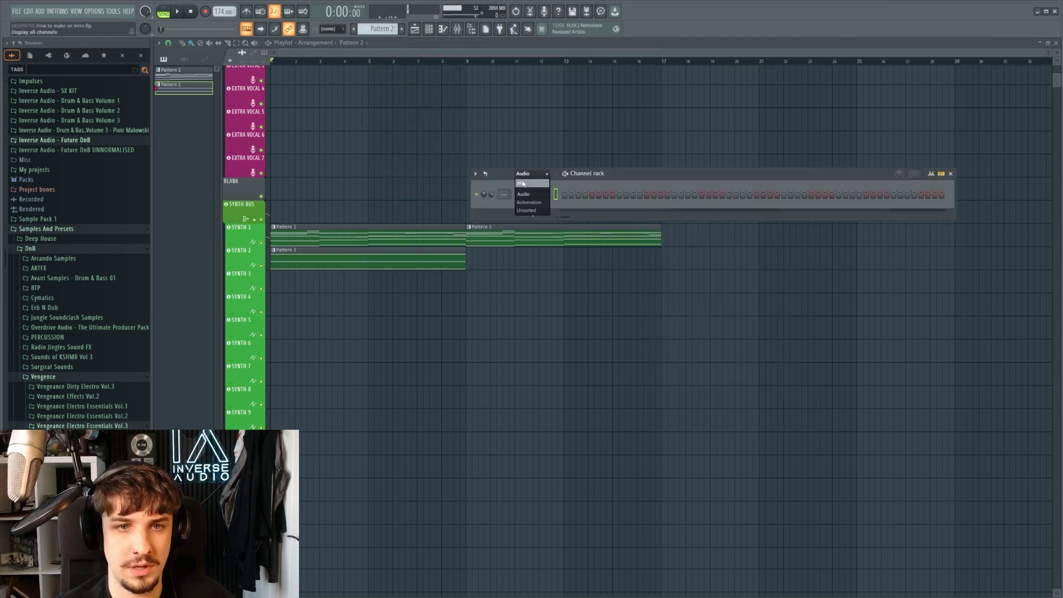
left_click(528, 182)
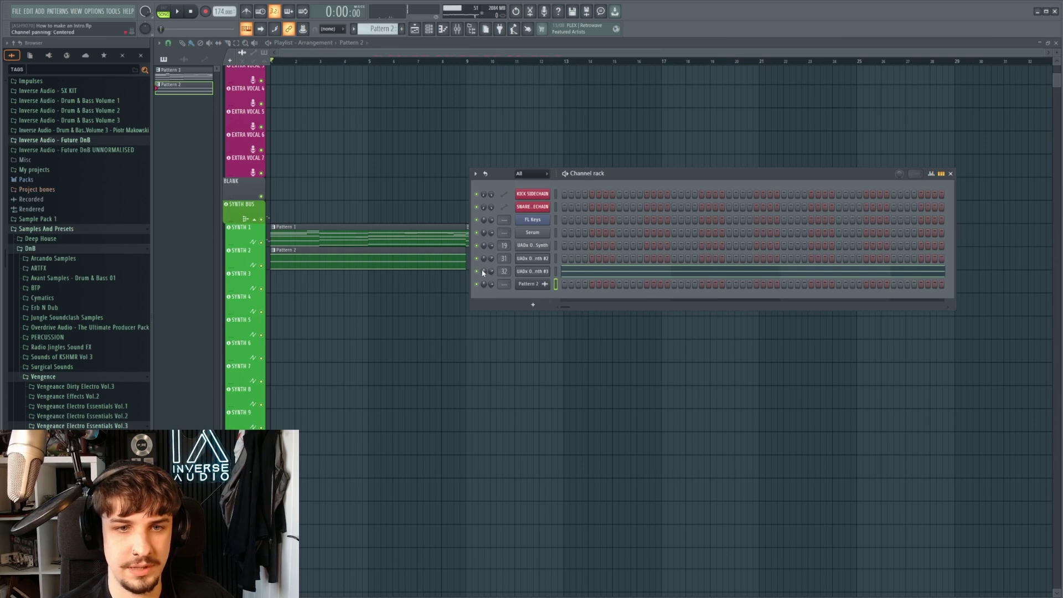
key("F6")
Load PaulXStretch in the Master track's fourth effect slot and set its window to detached.
key("F9")
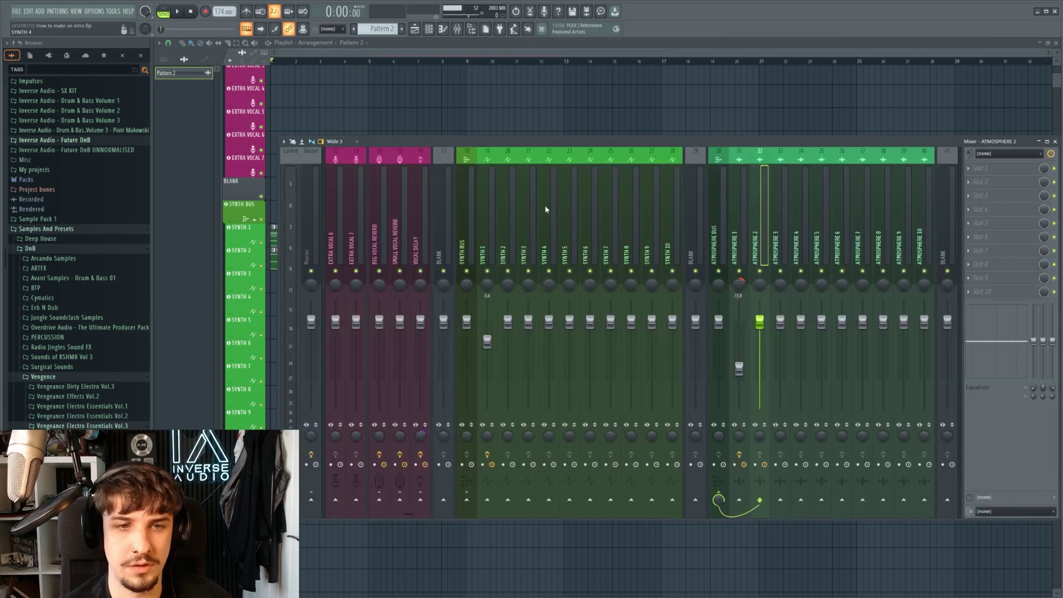
left_click(311, 160)
left_click(994, 214)
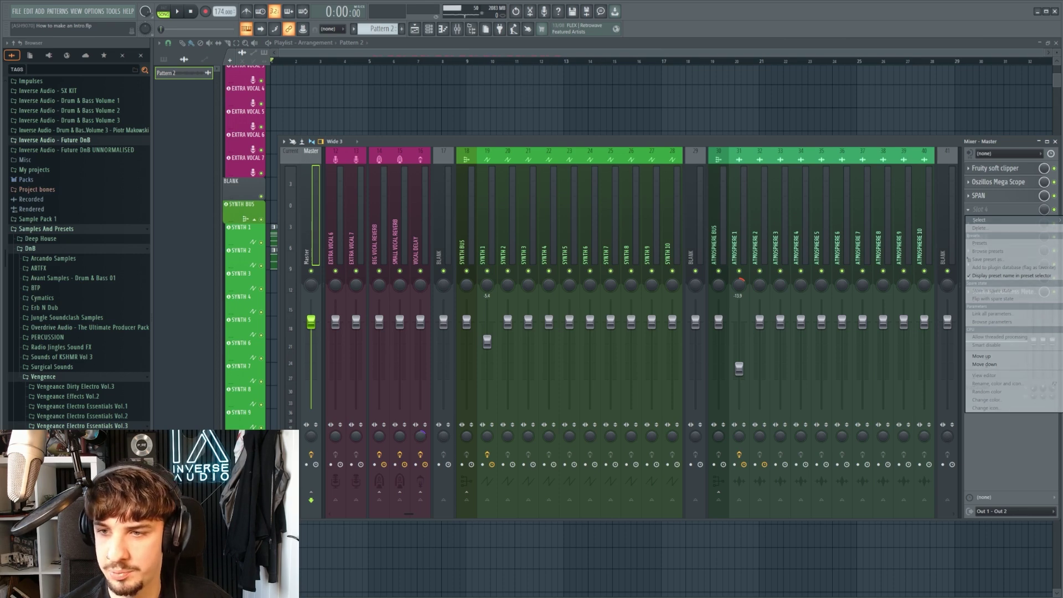
left_click_drag(418, 139, 706, 142)
left_click(504, 142)
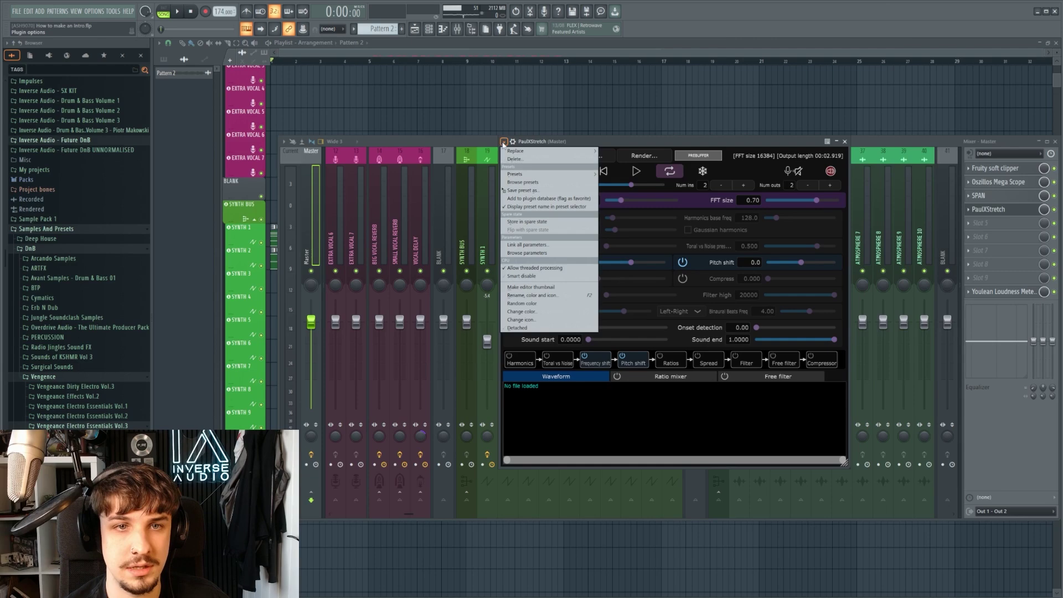
left_click(534, 328)
Load the rendered Pattern 2 audio into PaulXStretch, set the stretch amount to 4.0, and preview the result.
left_click_drag(166, 73, 592, 359)
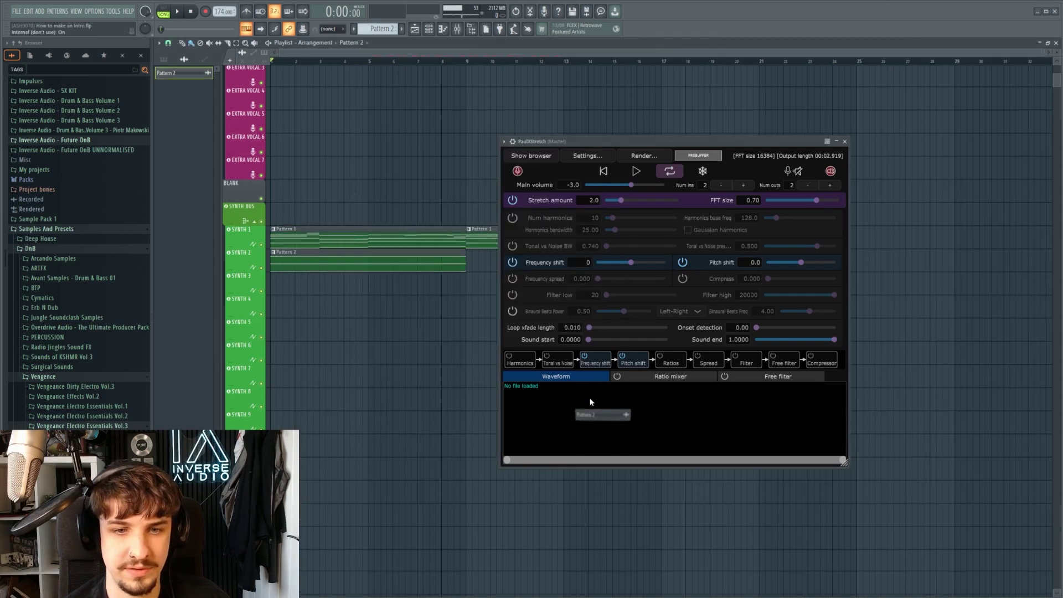
left_click_drag(590, 402, 591, 404)
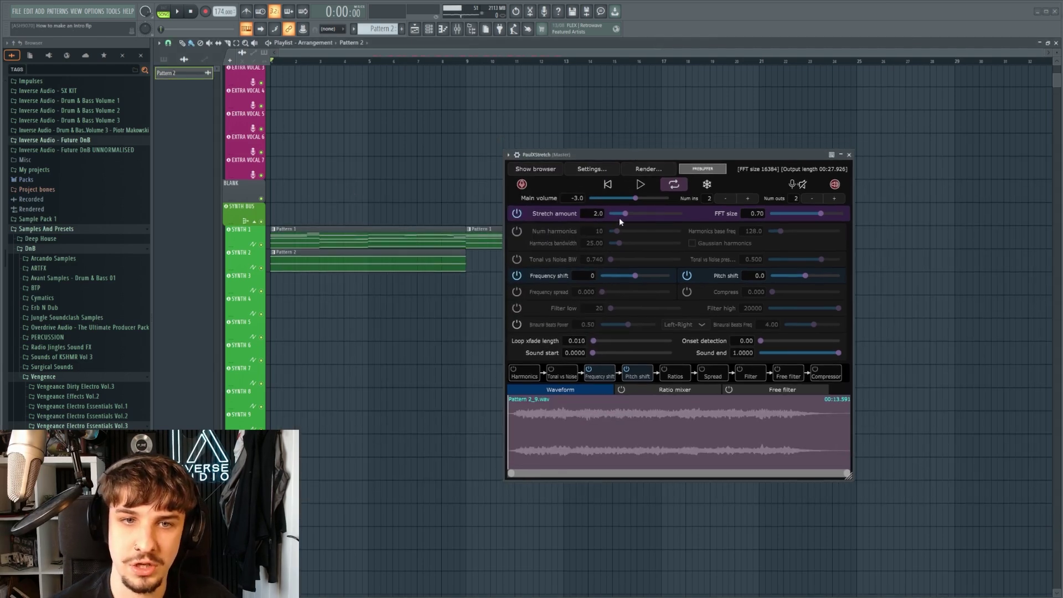
left_click_drag(620, 218, 628, 215)
left_click(640, 184)
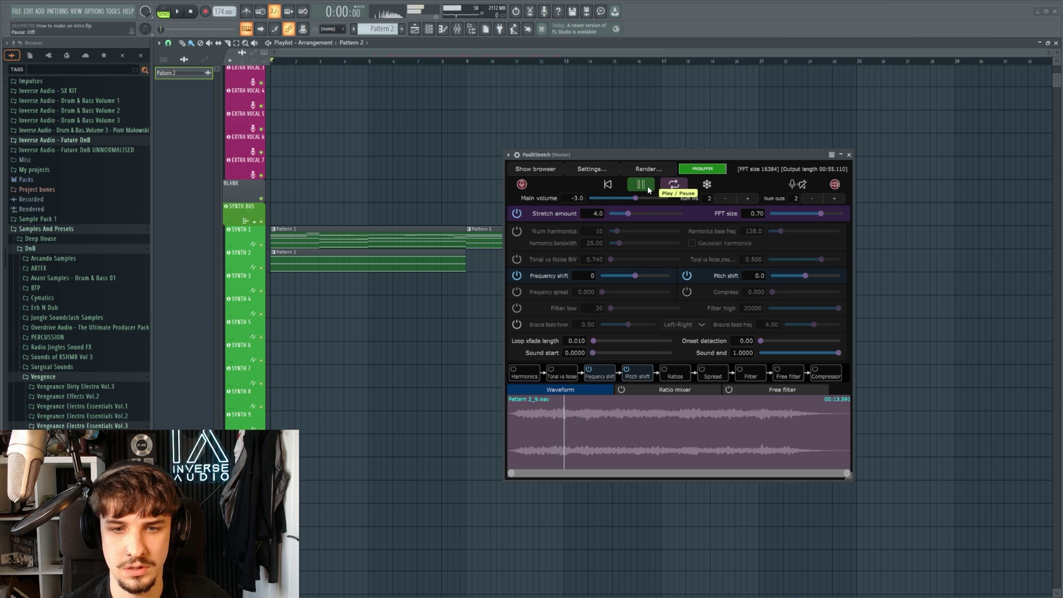
left_click(647, 187)
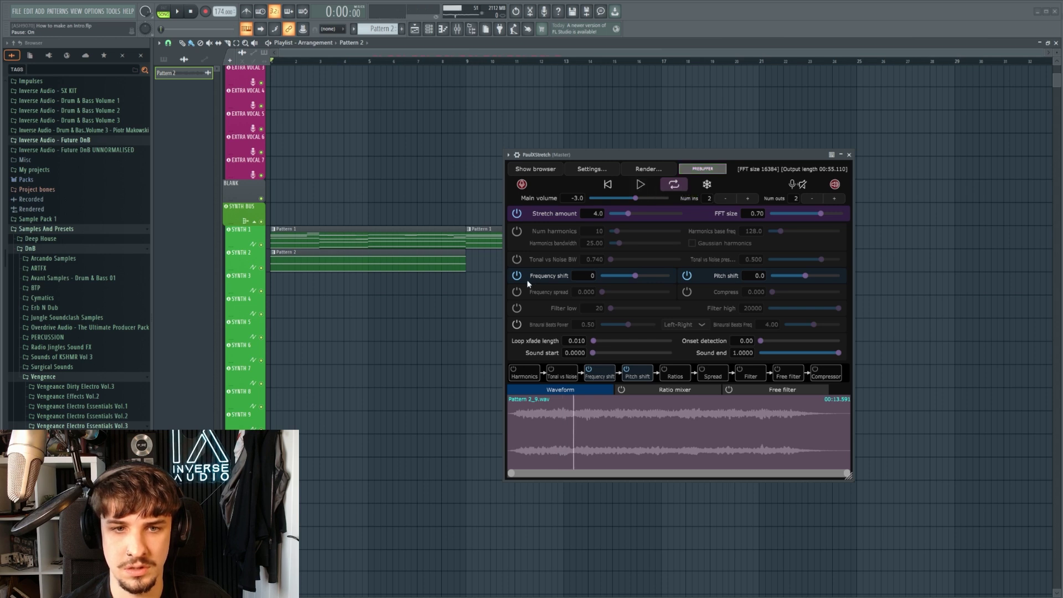
Try PaulXStretch's Harmonics module with the harmonics bandwidth raised to about 144.
left_click(516, 232)
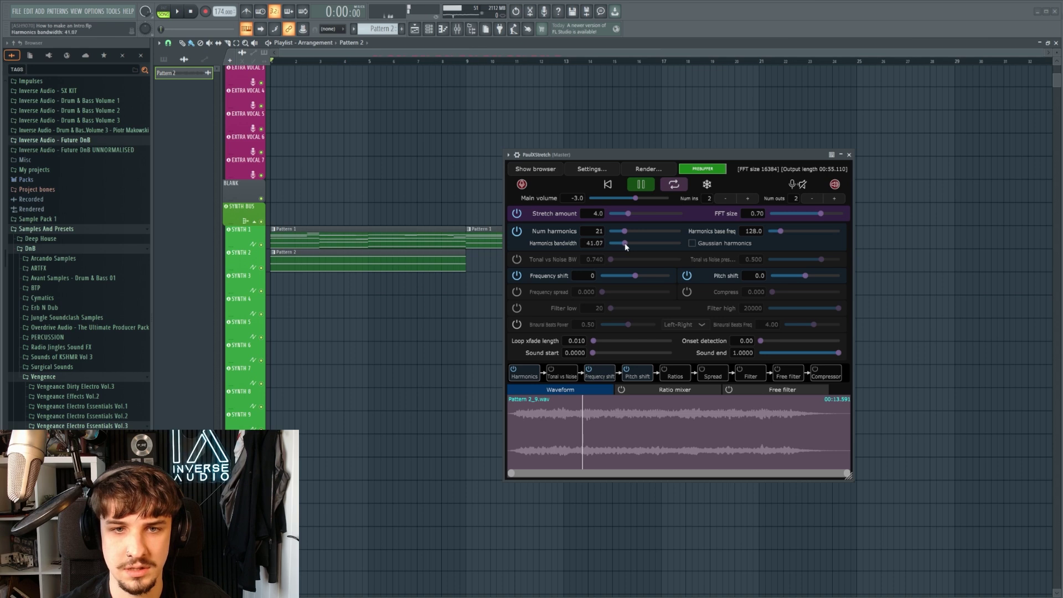
left_click_drag(620, 243, 660, 242)
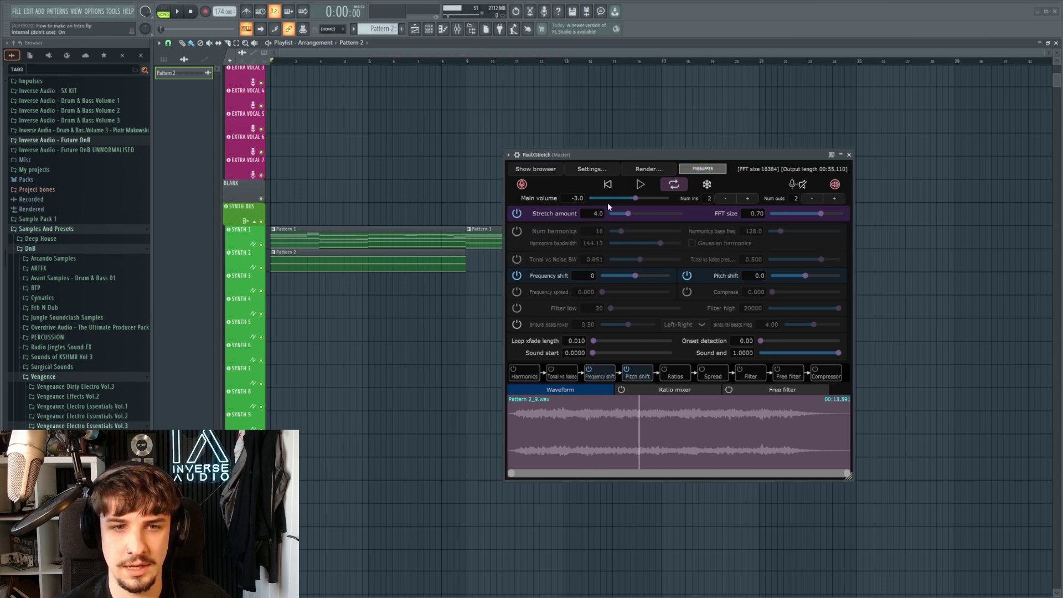
Load Edison after PaulXStretch on the Master, record the stretched drone, and place the recording on the SYNTH 5 playlist track.
left_click(462, 32)
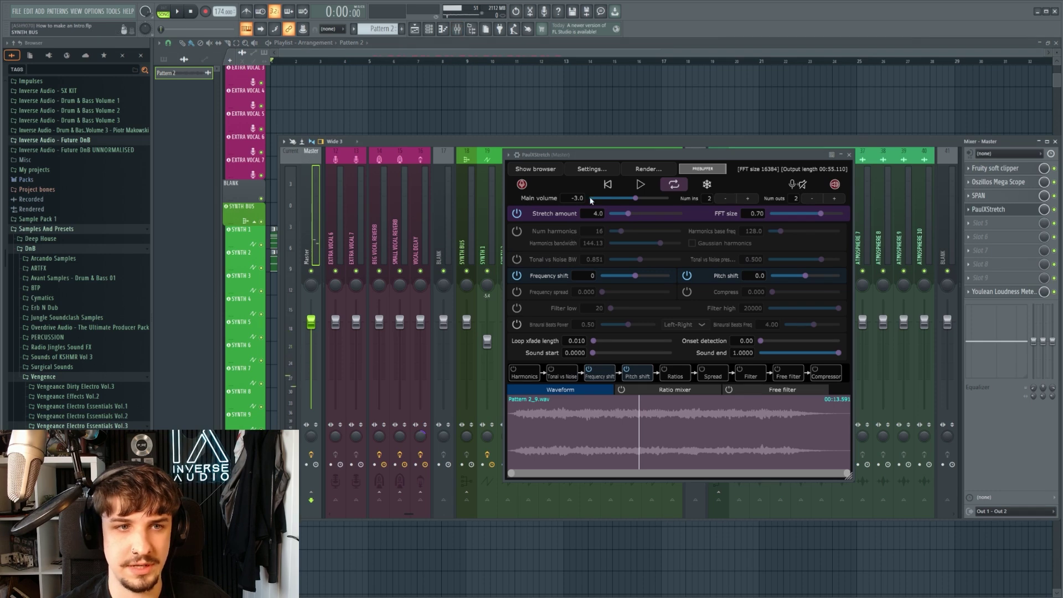
left_click(991, 224)
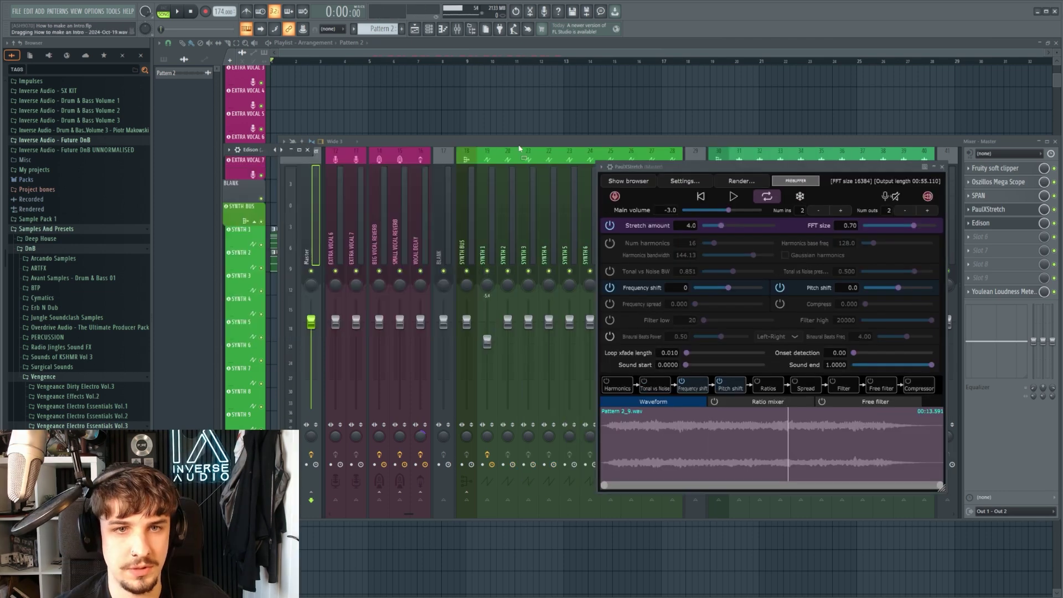
key("F9")
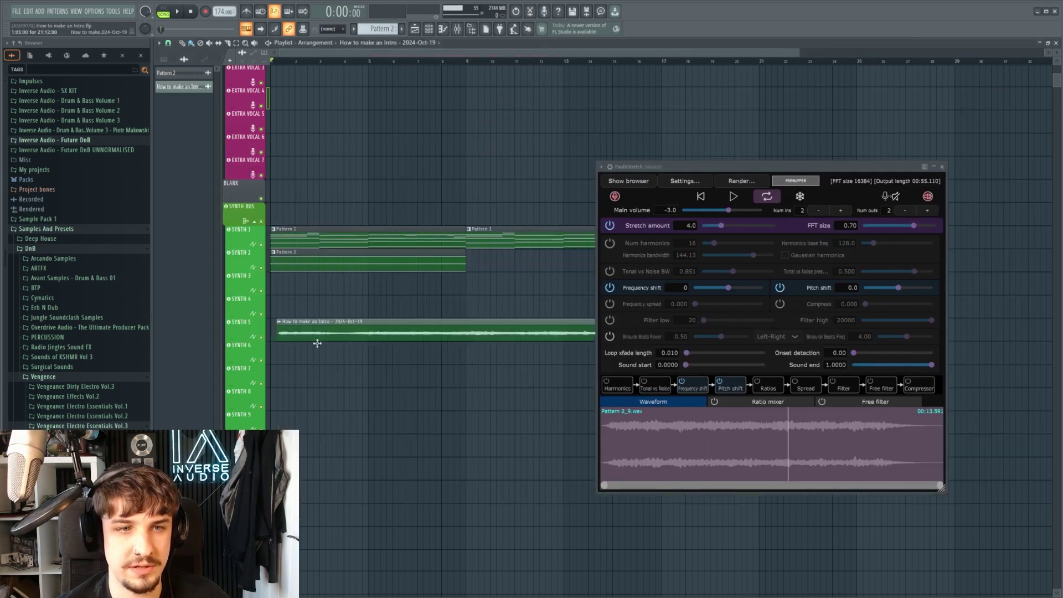
Remove PaulXStretch and Edison from the Master track's effect slots.
left_click_drag(335, 448, 335, 471)
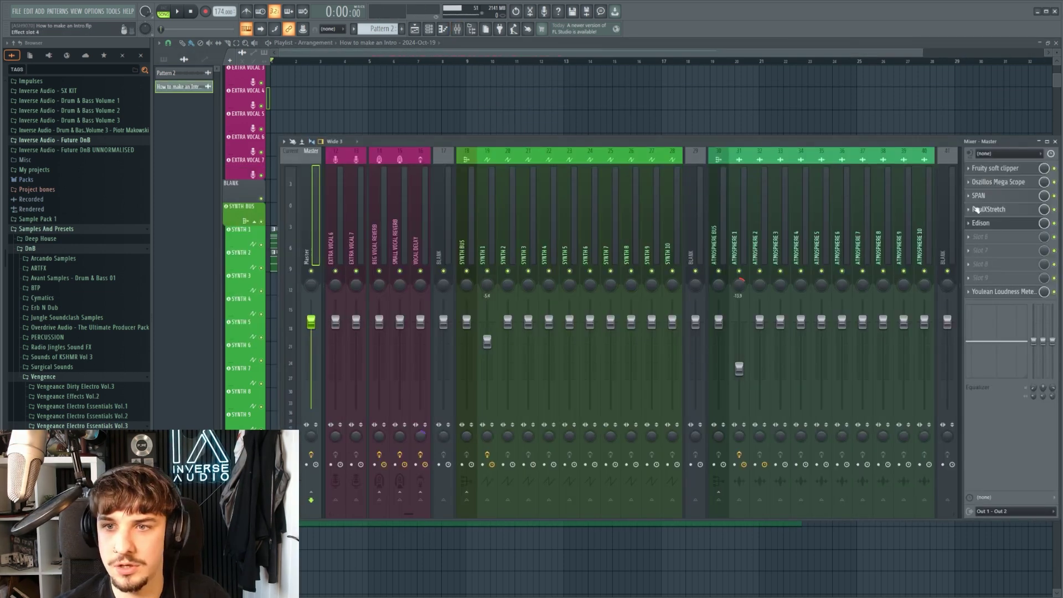
left_click(969, 209)
left_click(981, 229)
left_click(968, 223)
left_click(980, 241)
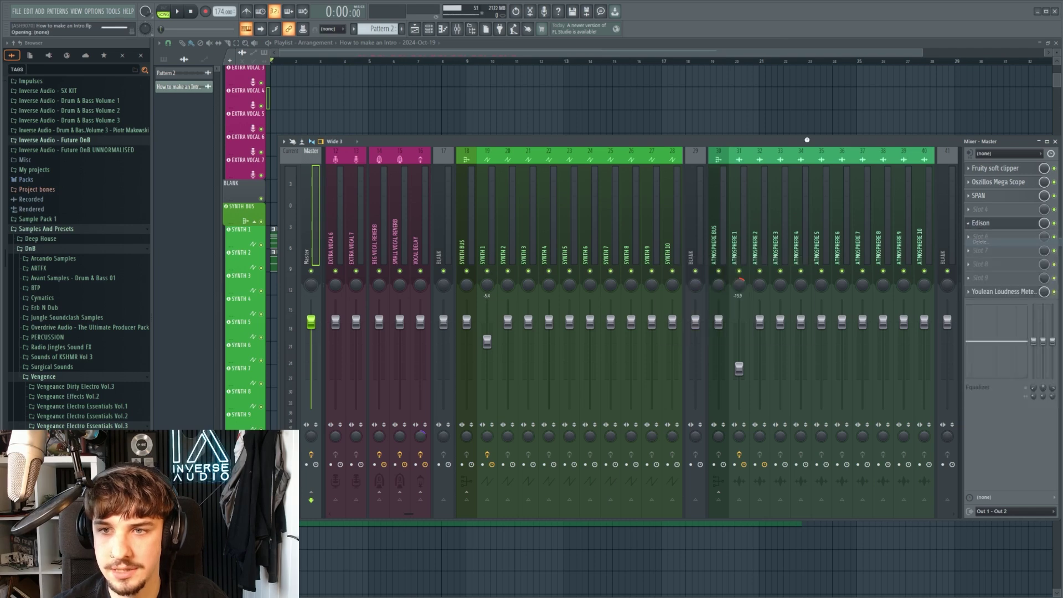
Place the stretched drone clip on the ATMOSPHERE 2 playlist track and lower its mixer level to about -6 dB during playback.
key("F9")
scroll(506, 304, "down", 3)
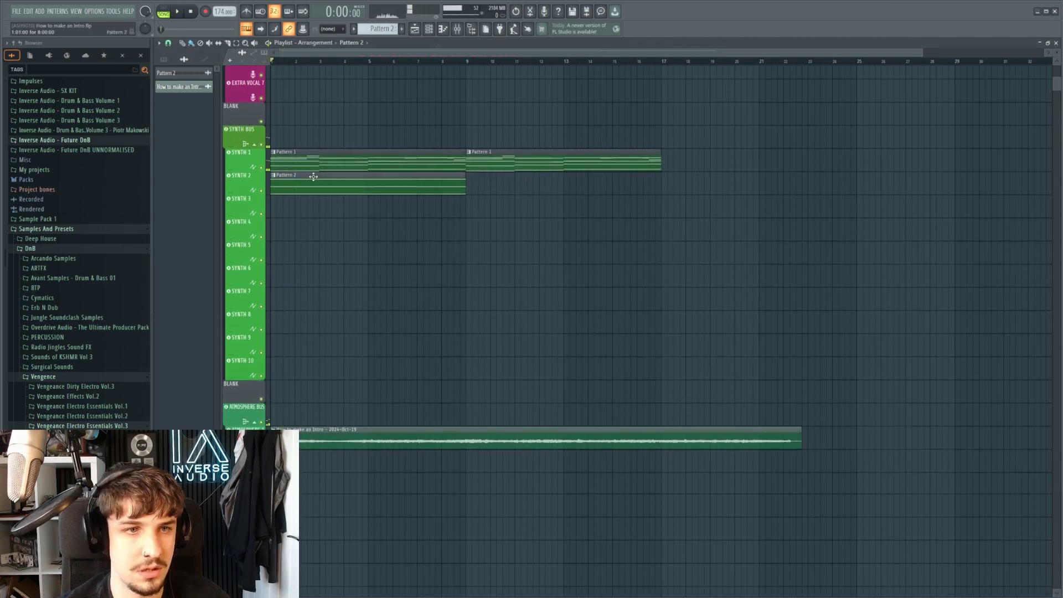
key("F9")
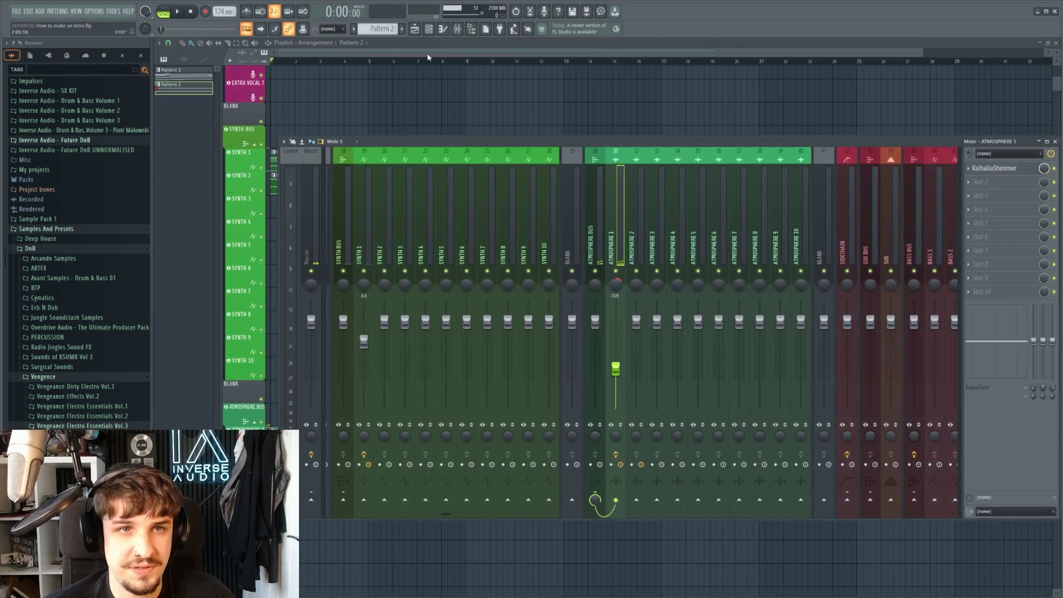
key("space")
left_click(457, 29)
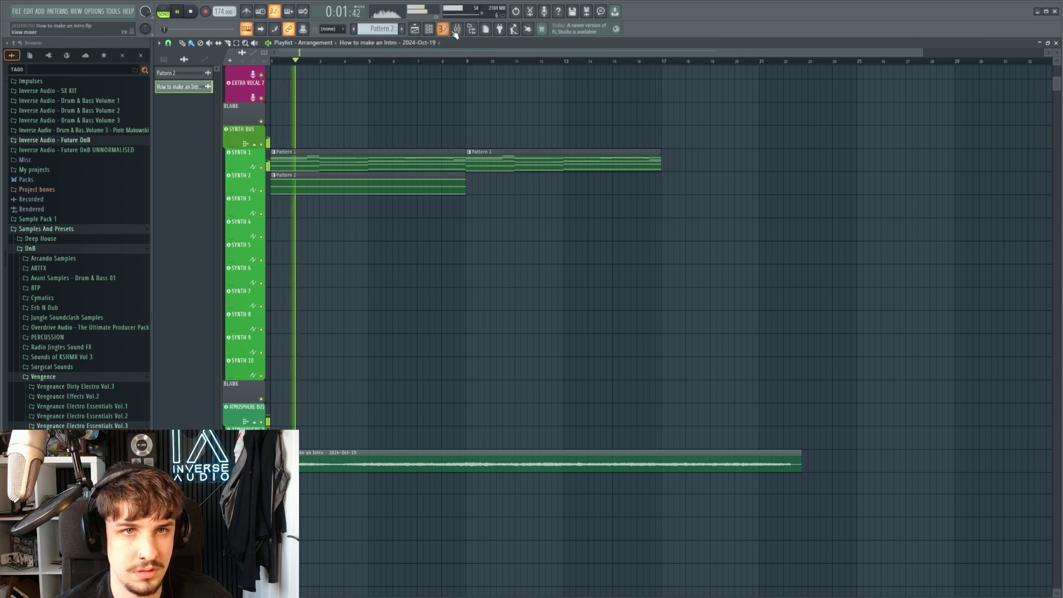
left_click(457, 29)
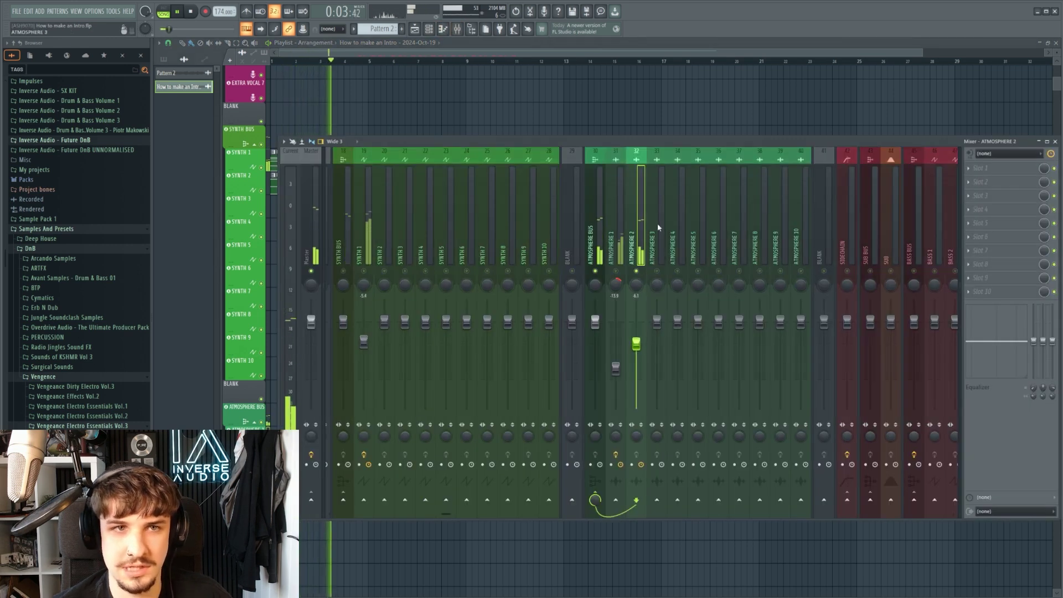
key("space")
Add Pro-Q 3 to ATMOSPHERE 2 and shape the drone with a low cut, a low-mid dip and a high cut at about 2.8 kHz.
left_click(989, 169)
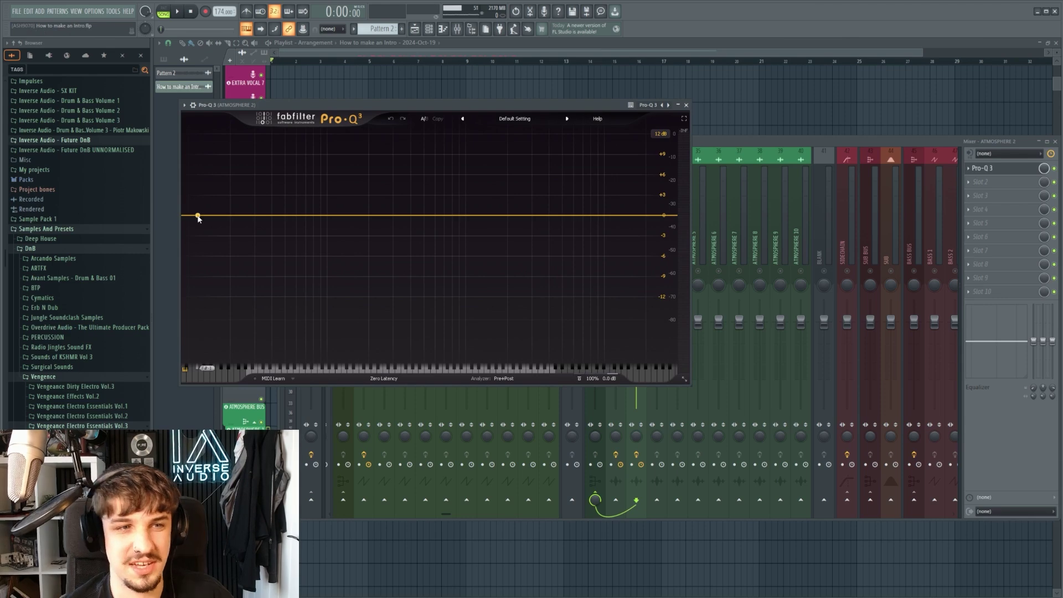
left_click_drag(198, 215, 365, 253)
key("space")
left_click_drag(659, 215, 527, 251)
left_click_drag(366, 254, 361, 265)
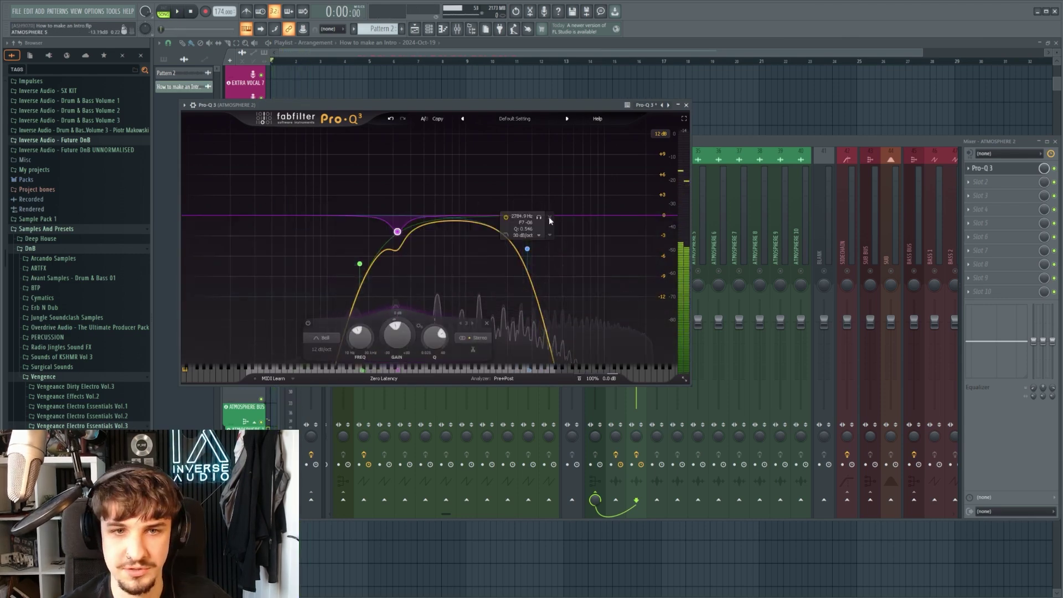
Load Portal in ATMOSPHERE 2's second effect slot and choose the ANTI MATTER preset while the arrangement plays.
left_click(984, 182)
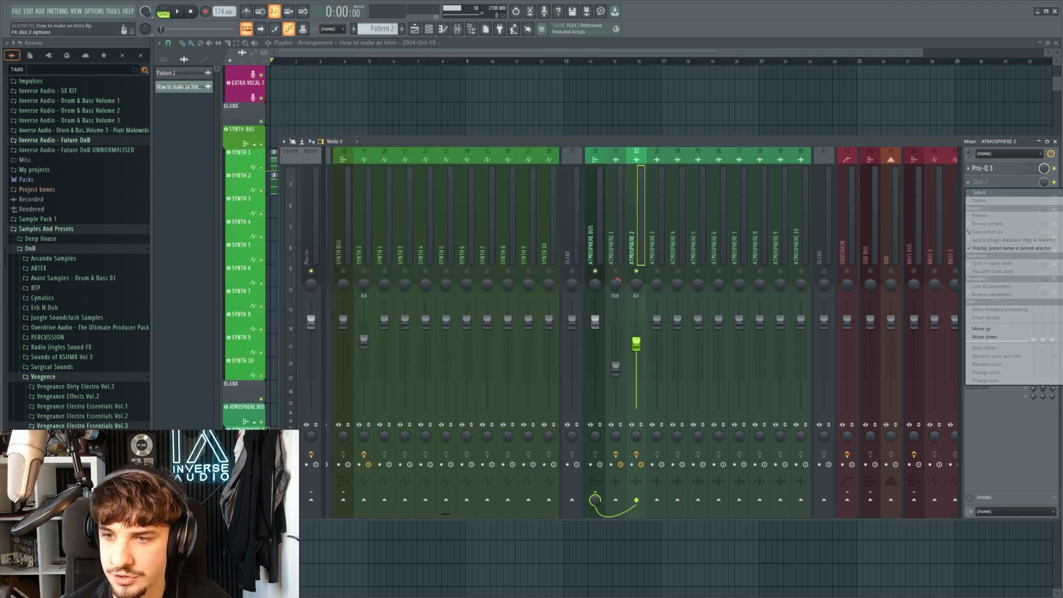
left_click(738, 288)
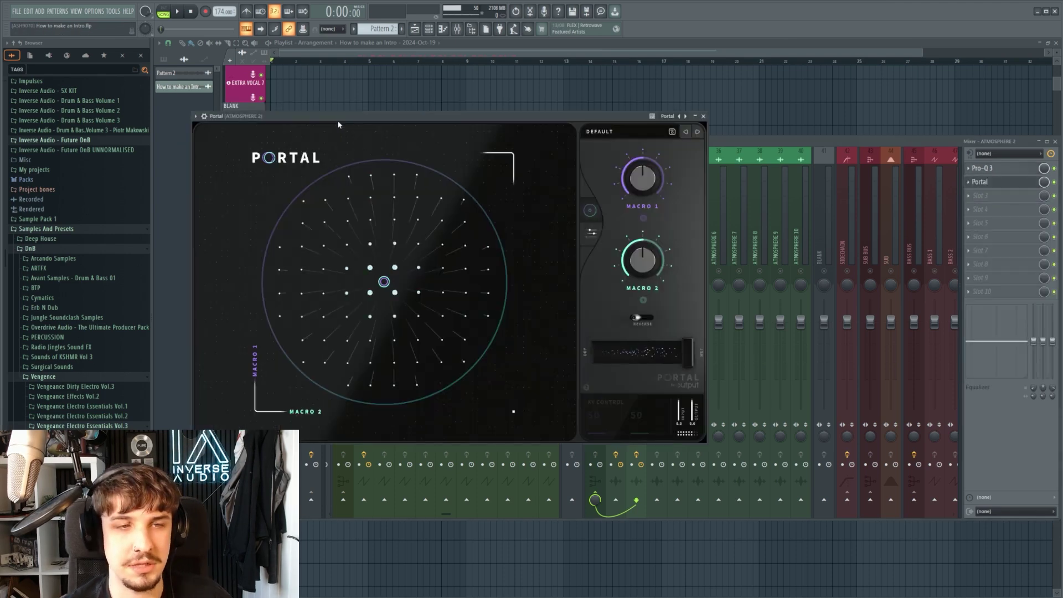
left_click_drag(338, 122, 515, 127)
key("space")
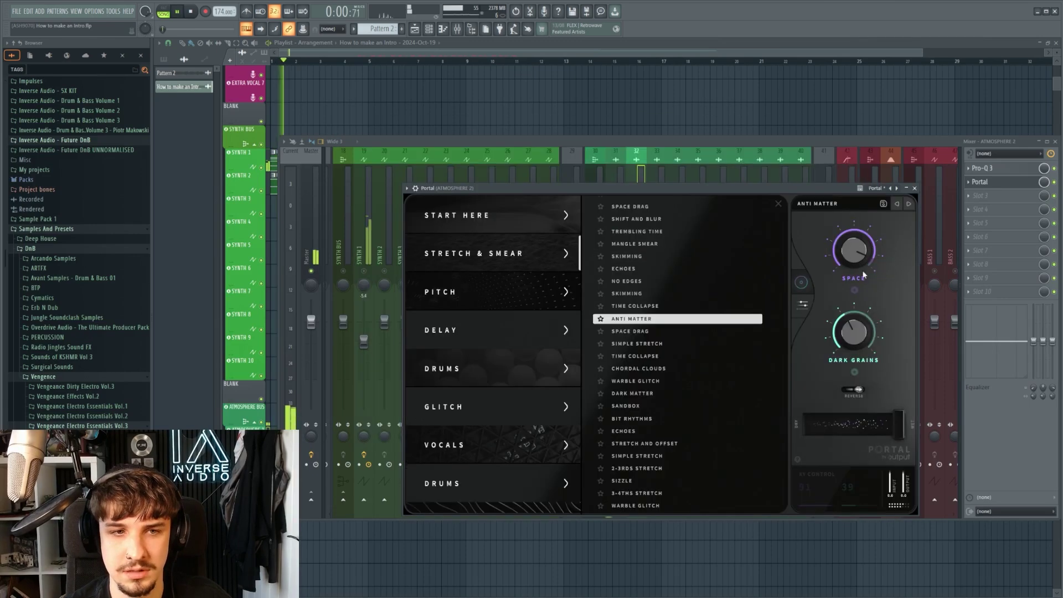
Adjust Portal's Space macro and set its Dark Grains macro to 68.
left_click_drag(853, 331, 853, 342)
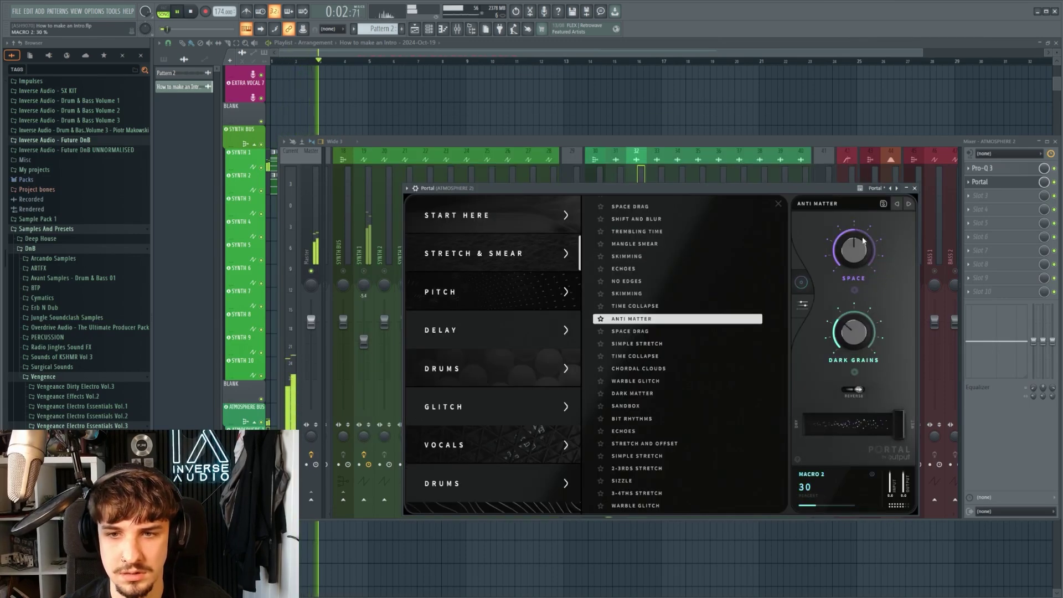
left_click_drag(848, 249, 848, 237)
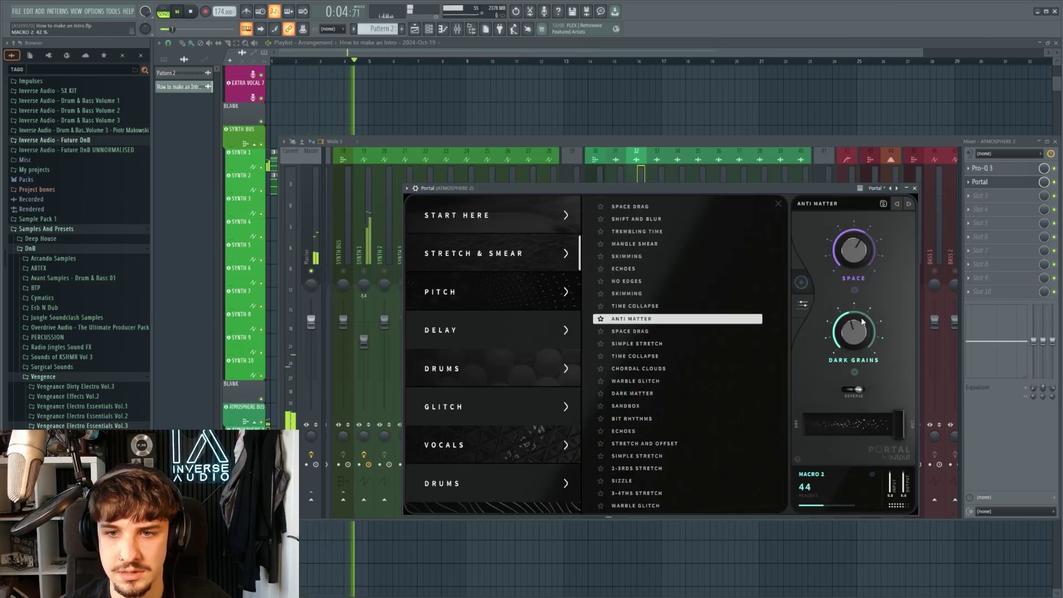
left_click_drag(870, 334, 870, 225)
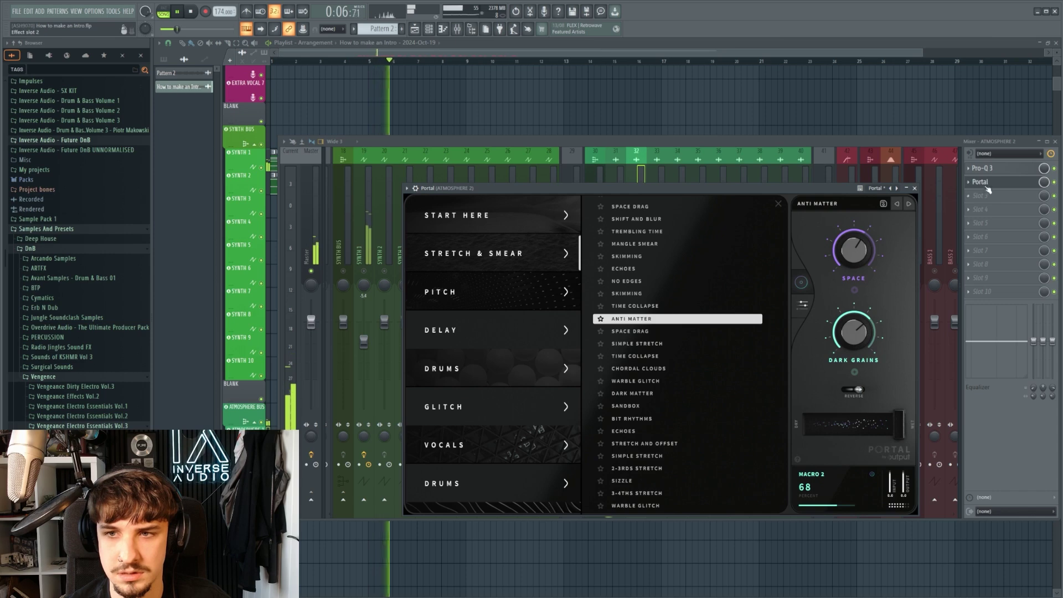
left_click(988, 184)
key("space")
Load ValhallaShimmer in ATMOSPHERE 2's third effect slot and reduce the track's level slightly during playback.
left_click(990, 196)
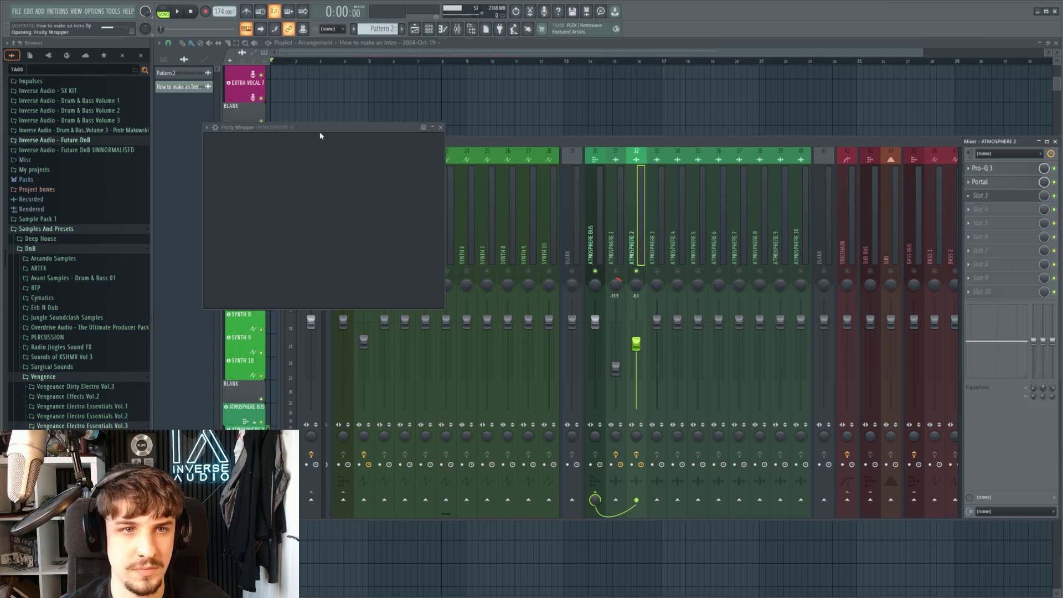
left_click_drag(319, 130, 538, 173)
key("space")
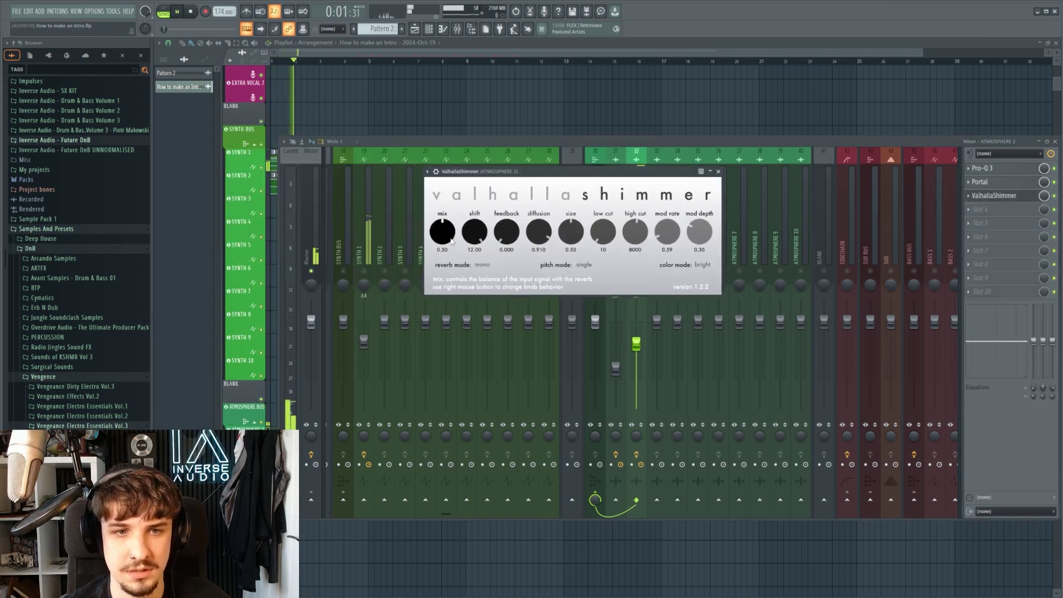
left_click(717, 171)
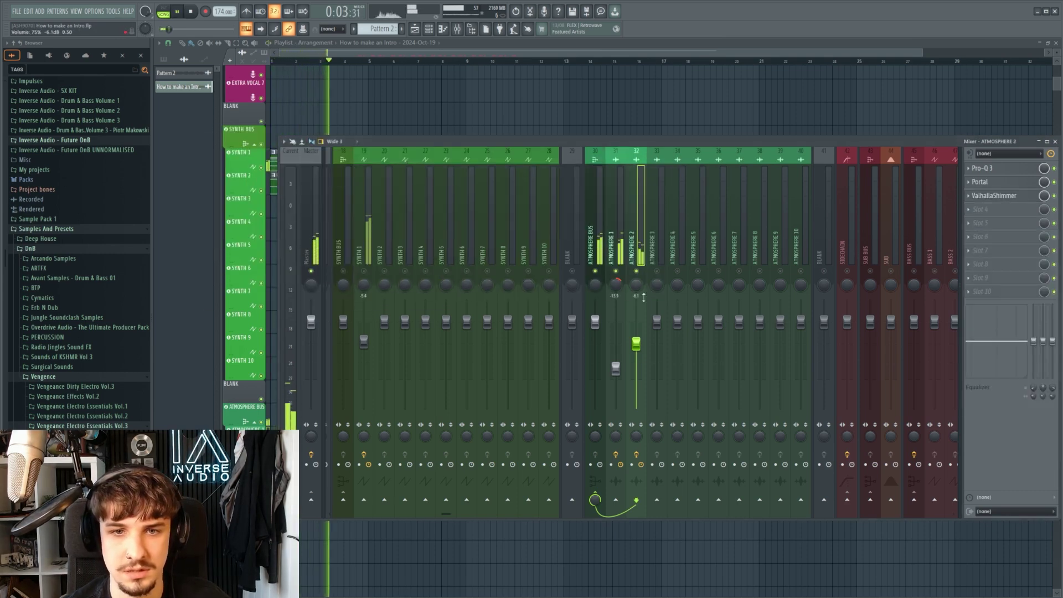
scroll(619, 261, "left", 3)
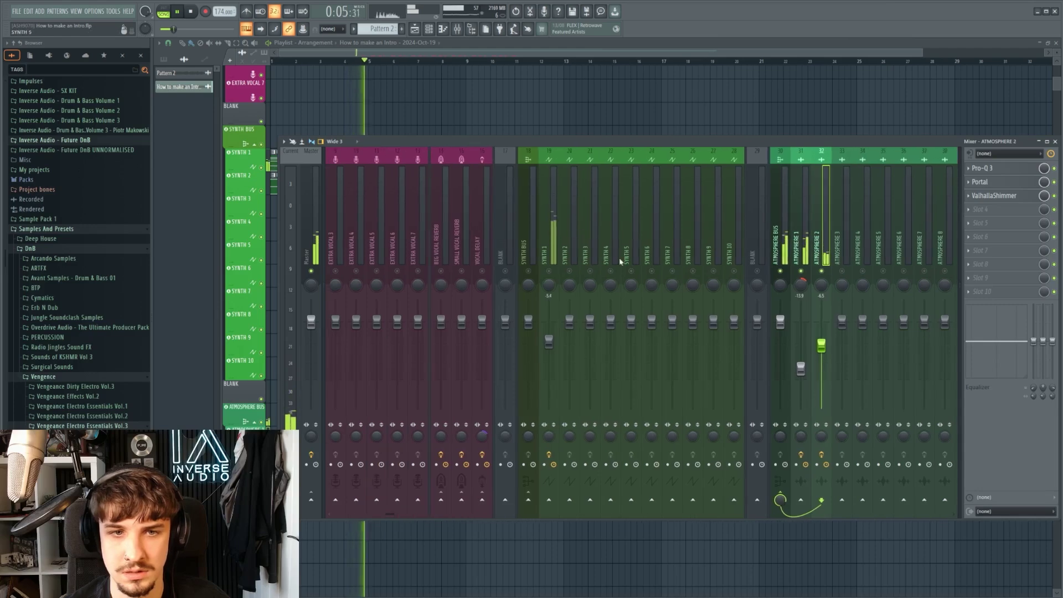
scroll(620, 260, "right", 3)
key("space")
Load the Wider plugin in ATMOSPHERE 2's fourth effect slot and adjust its stereo width while the arrangement plays.
right_click(997, 212)
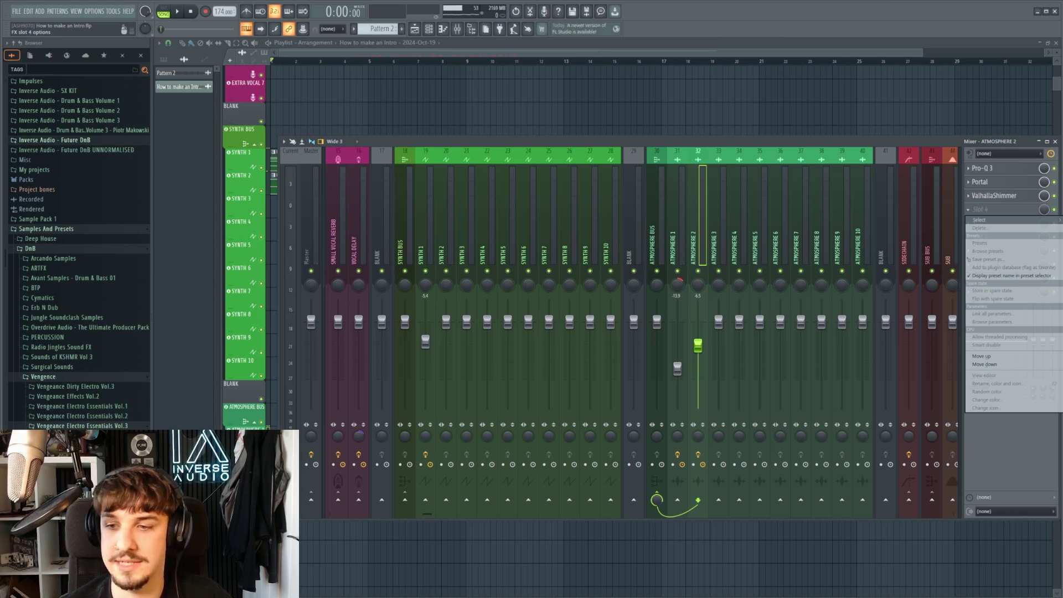
key("space")
left_click_drag(387, 142, 495, 212)
left_click_drag(527, 276, 539, 278)
left_click(596, 209)
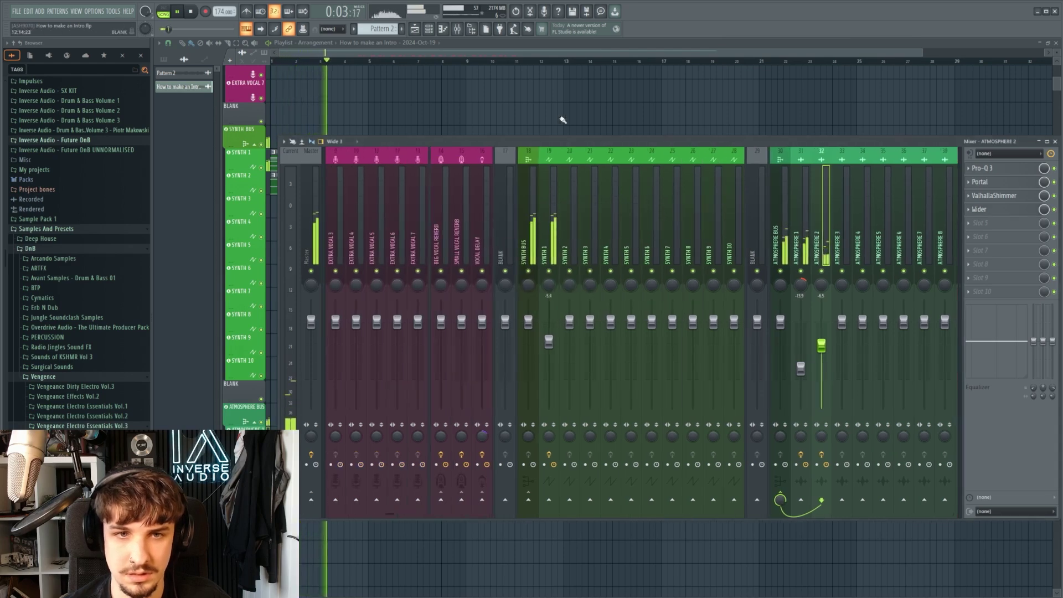
Mute the Pattern 2 clip on the SYNTH 2 track and listen to the remaining layers.
key("F9")
scroll(543, 270, "up", 2)
scroll(576, 266, "down", 2)
right_click(576, 238, "alt")
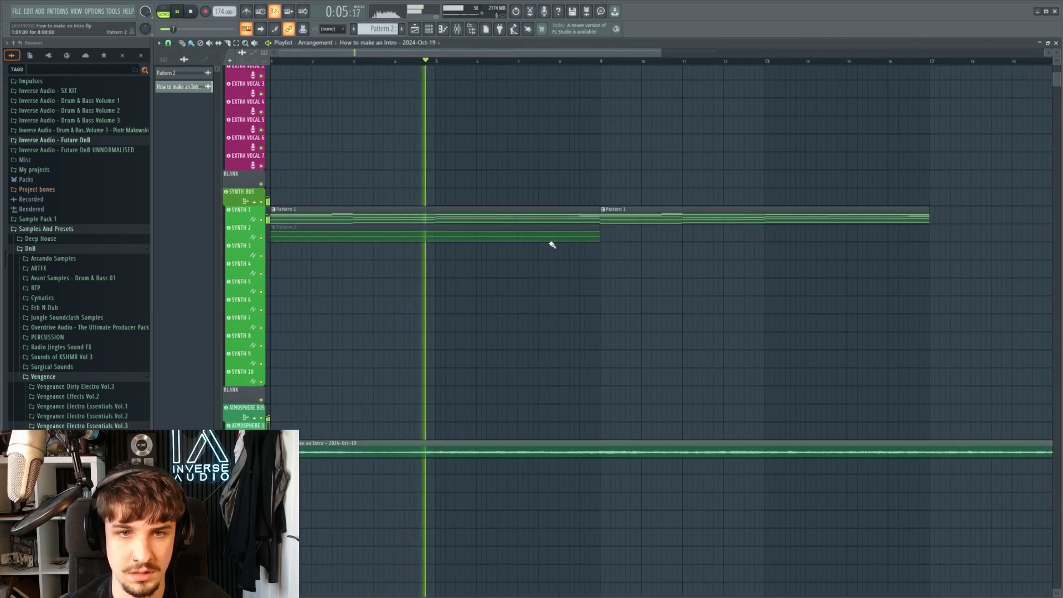
scroll(523, 323, "down", 2)
scroll(409, 226, "up", 2)
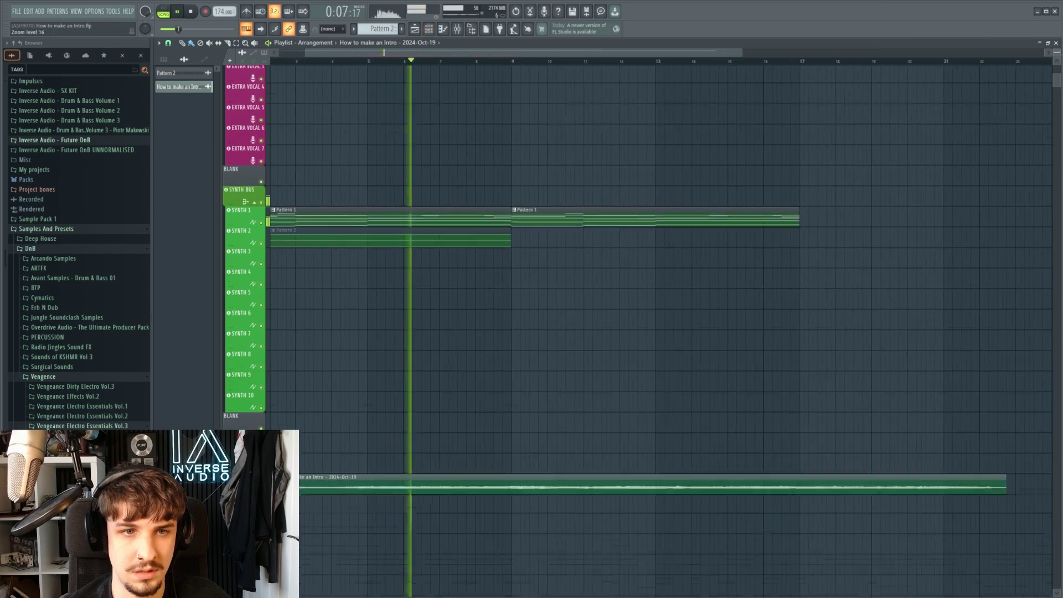
scroll(408, 227, "down", 3)
key("space")
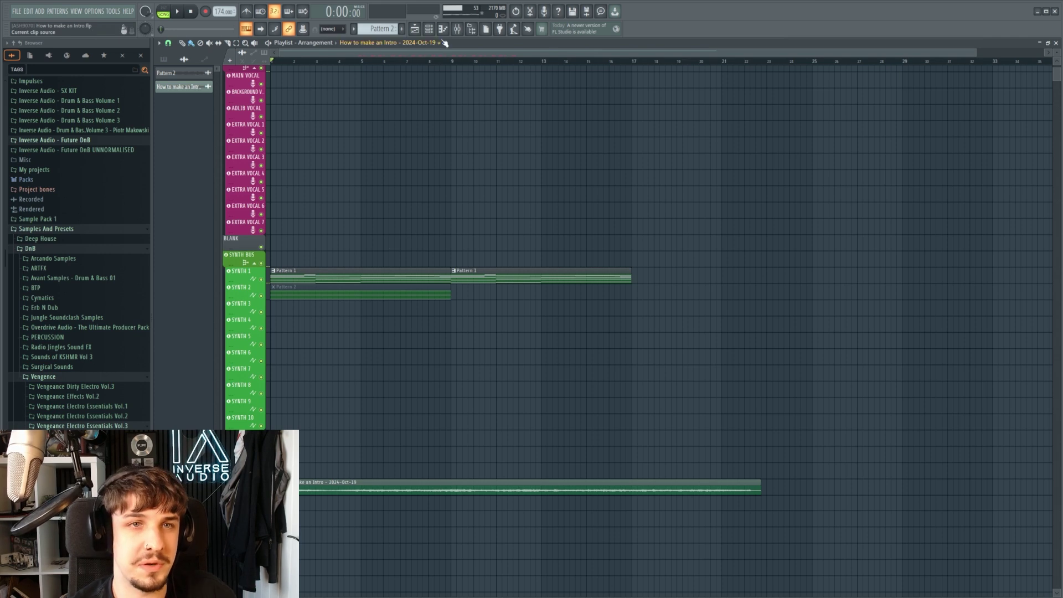
Show all channels in the channel rack and add another UADx Opal Morphing Synth instrument.
left_click(428, 28)
left_click(529, 175)
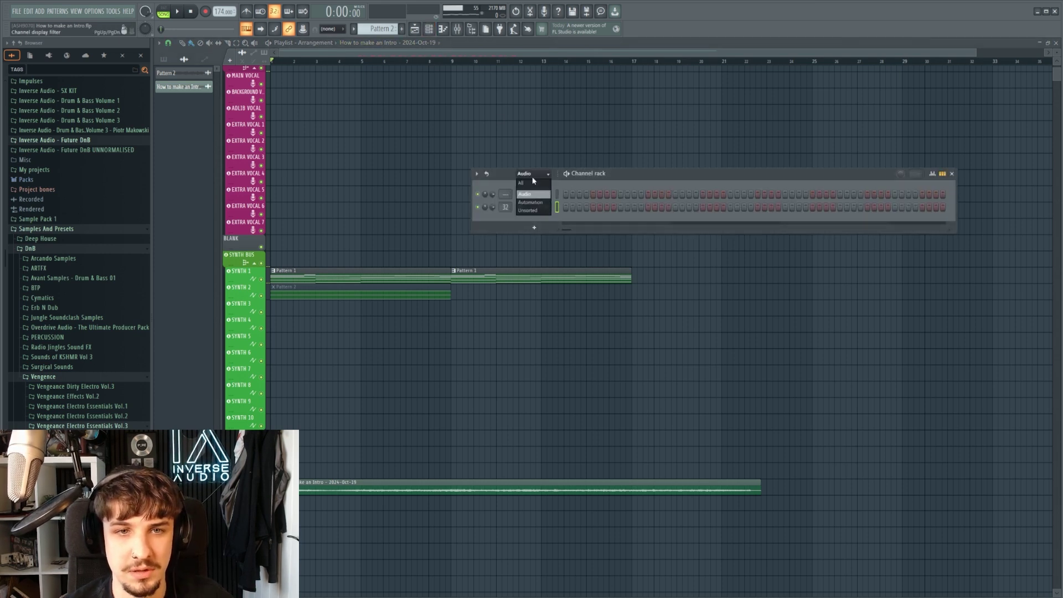
left_click(531, 213)
left_click(534, 314)
left_click(637, 245)
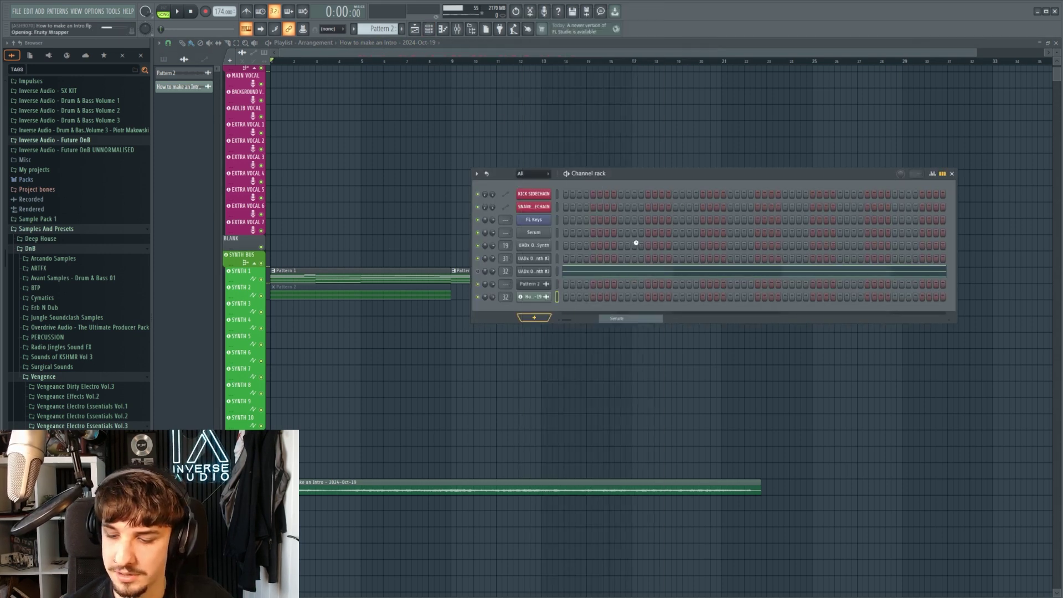
left_click(534, 313)
key("u")
key("u")
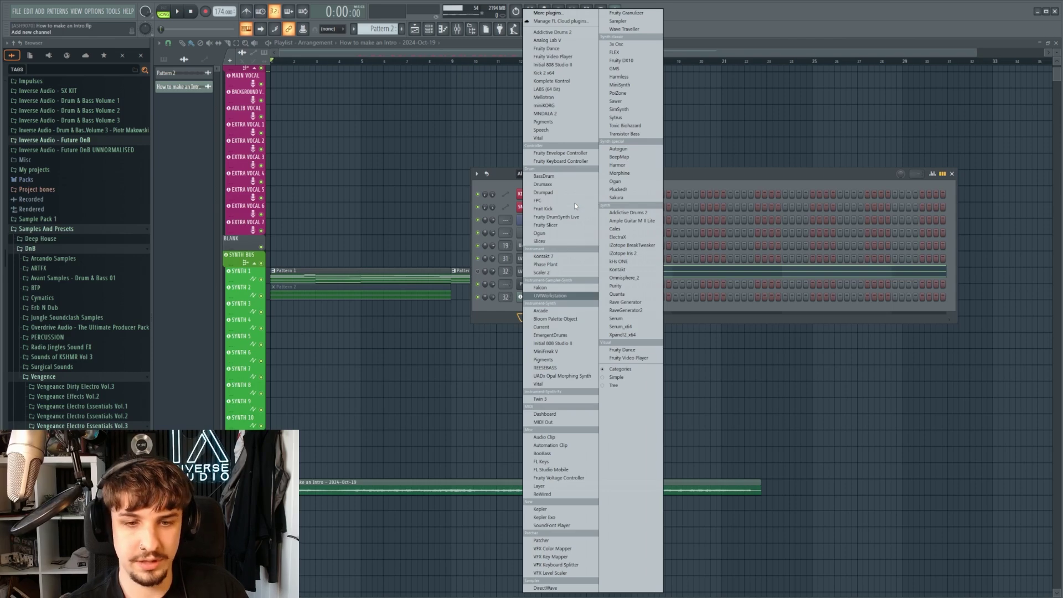
key("Return")
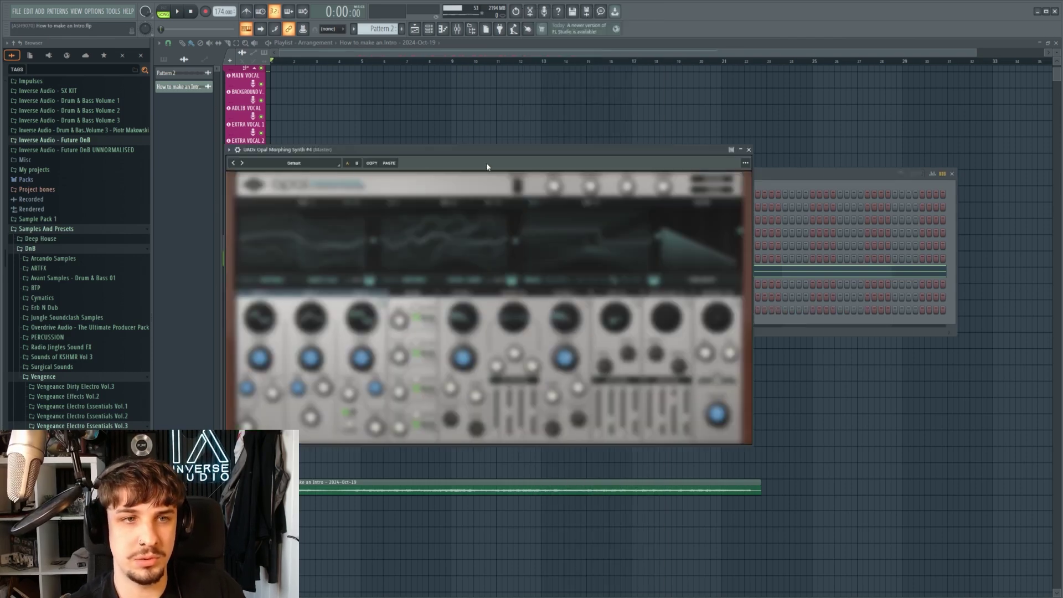
Filter the new Opal instance's presets by the Pluck type and load Circuit Break.
left_click_drag(386, 151, 470, 132)
left_click(378, 146)
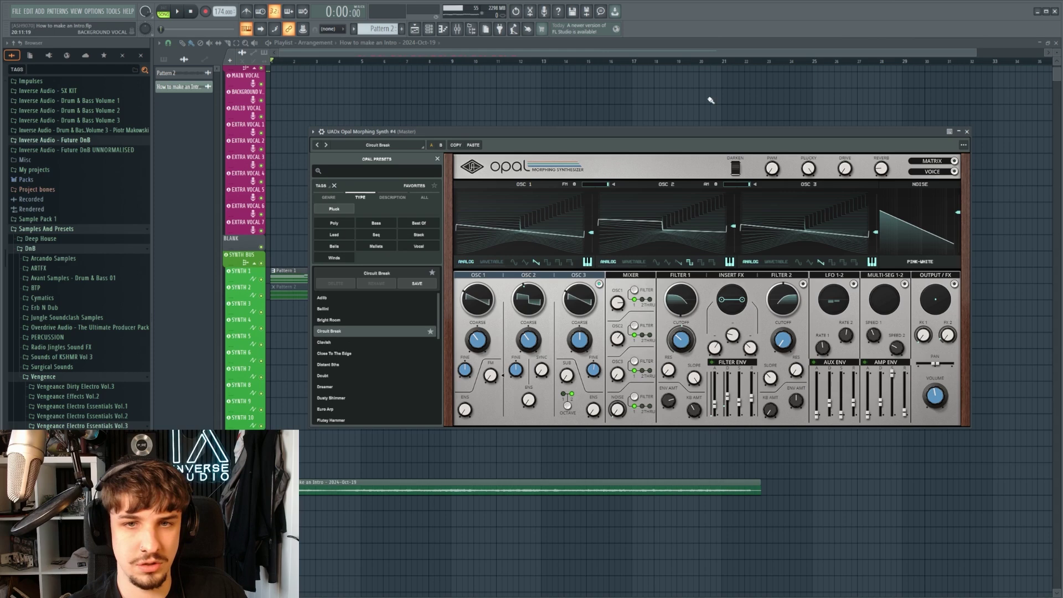
left_click_drag(661, 131, 663, 113)
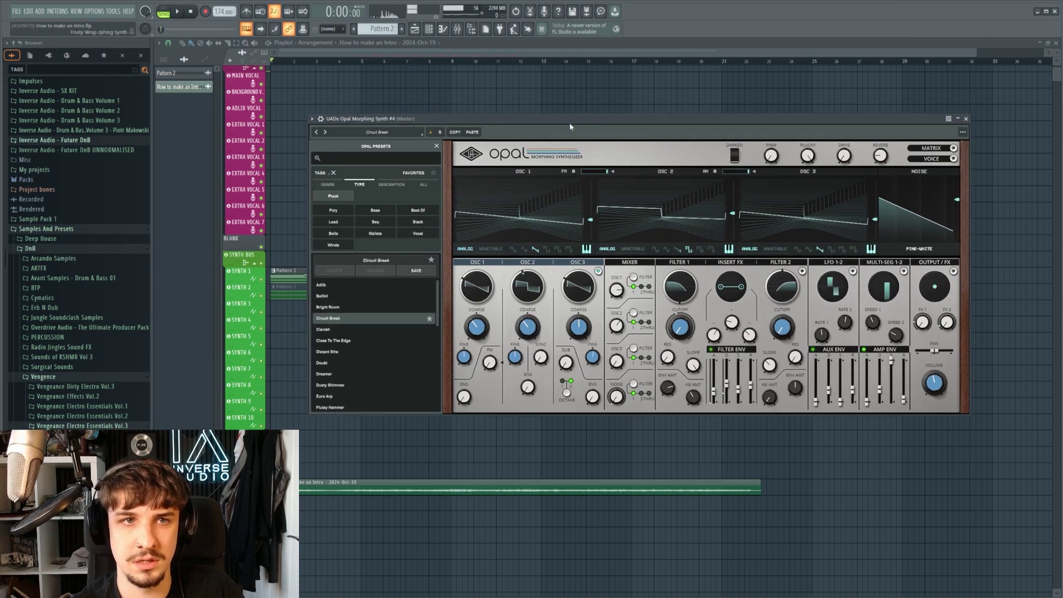
Route the new Opal channel to the SYNTH 3 mixer track and add Pro-Q 3 with a low cut at about 130 Hz.
left_click(436, 28)
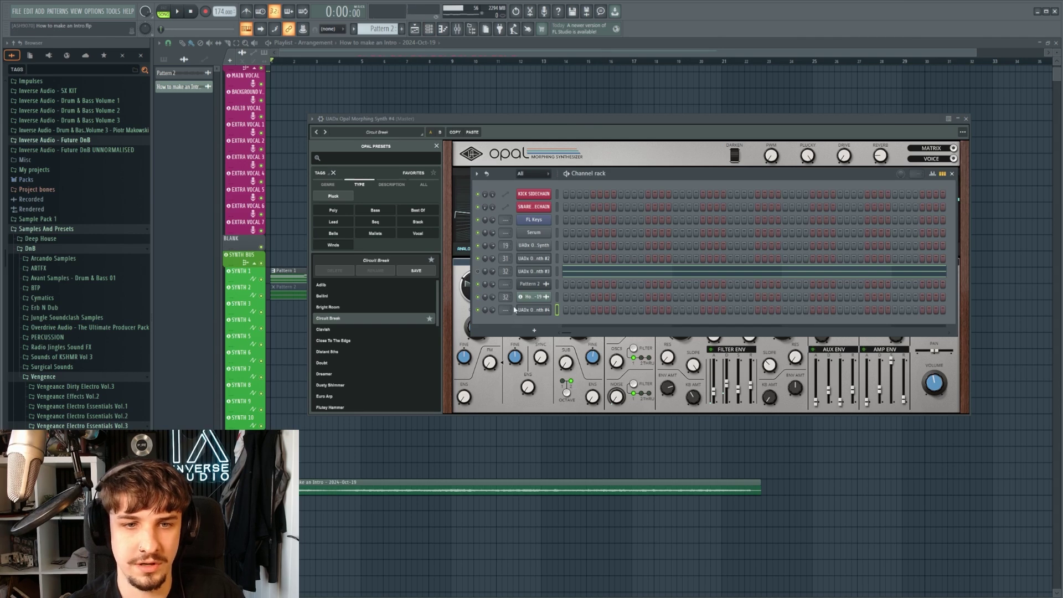
left_click_drag(506, 310, 505, 264)
left_click(968, 168)
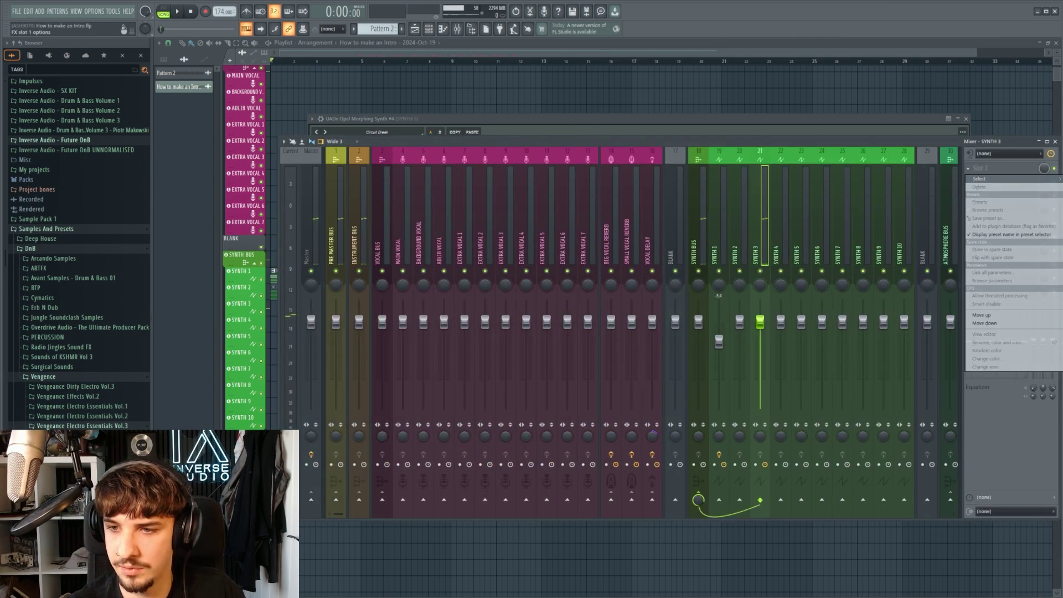
left_click_drag(247, 239, 367, 256)
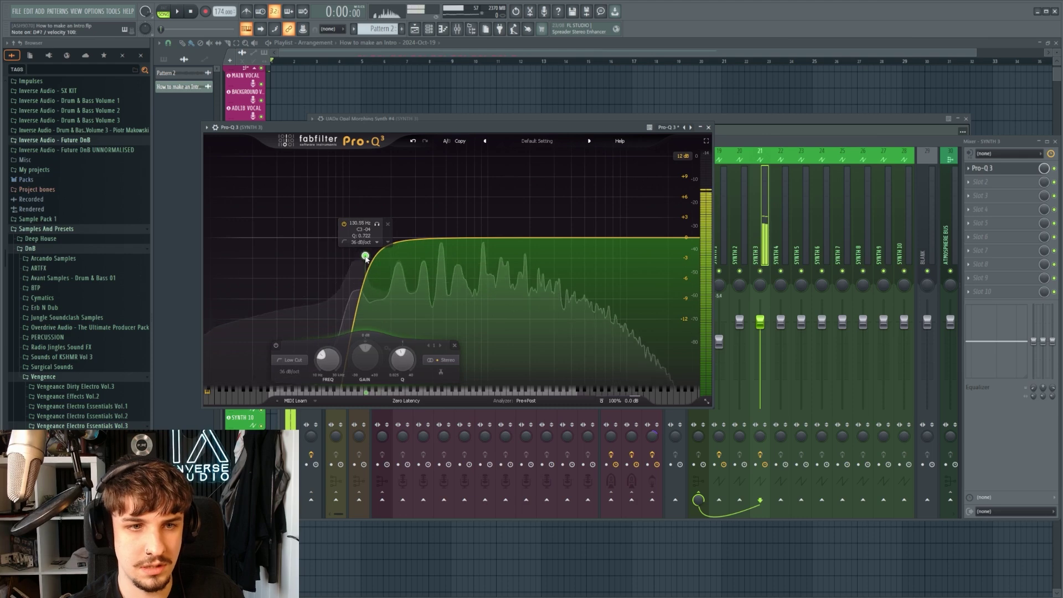
Add ValhallaVintageVerb with a reduced mix to SYNTH 3, followed by Timeless 3 in the third slot.
left_click(968, 181)
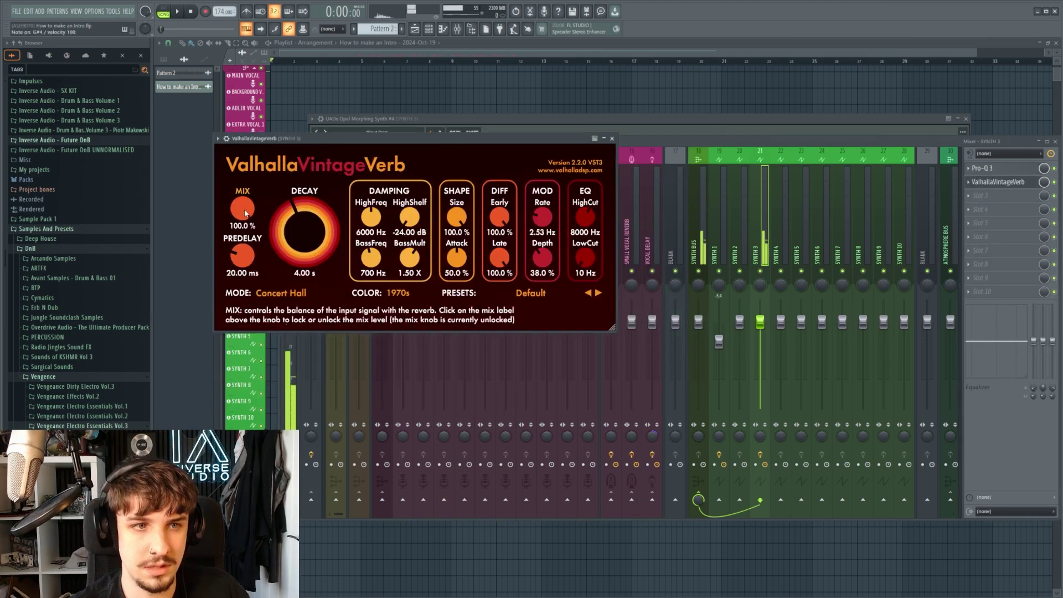
left_click_drag(241, 209, 242, 276)
left_click(968, 195)
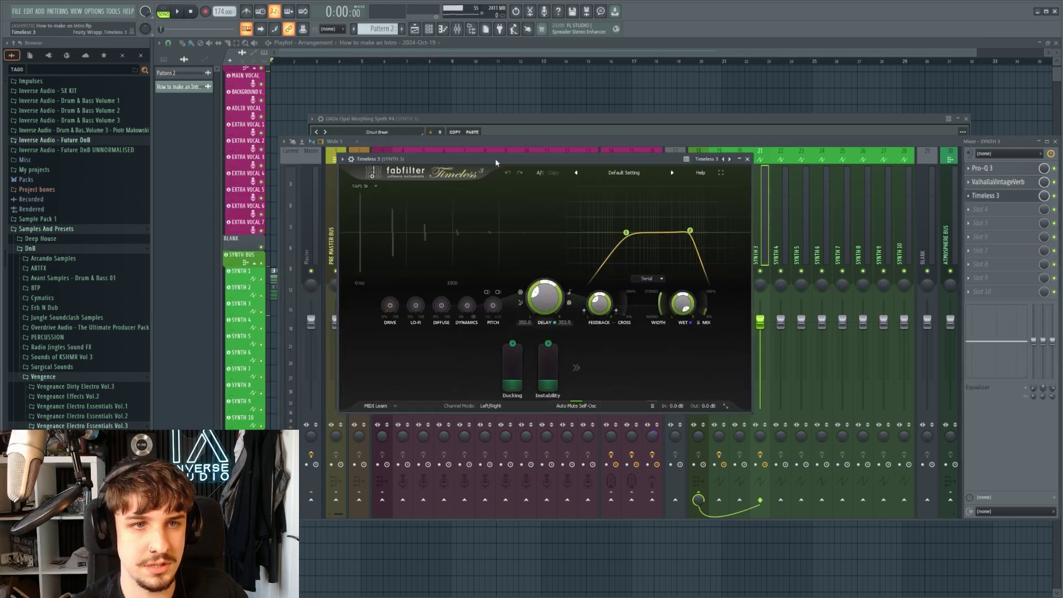
left_click(796, 160)
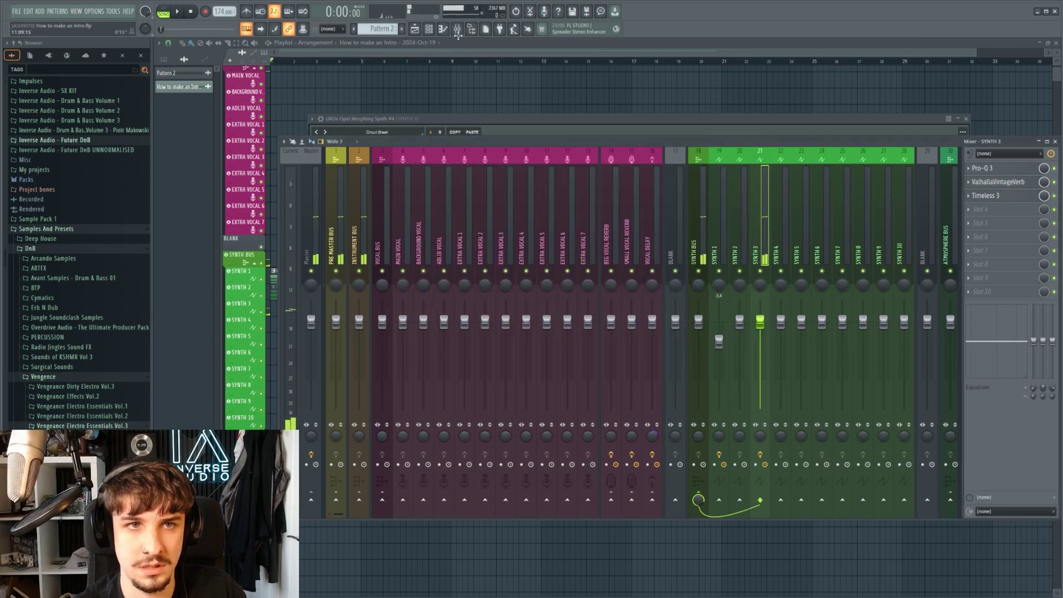
Switch to Pattern 1 and open the piano roll of the newest Opal channel, routed to mixer track 21.
left_click(442, 29)
left_click(1006, 198)
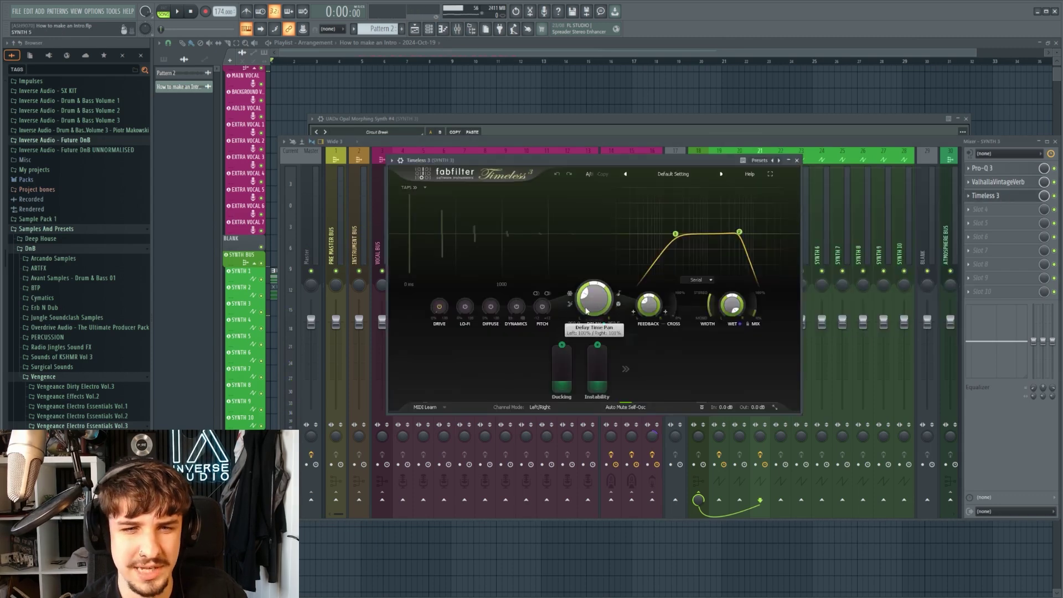
key("F6")
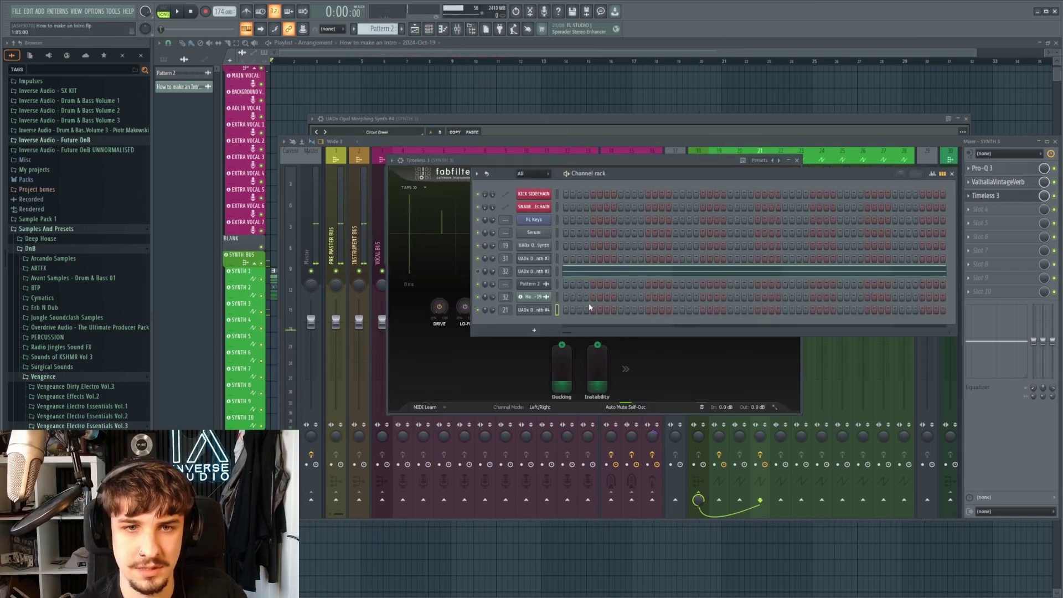
right_click(550, 306)
left_click(392, 39)
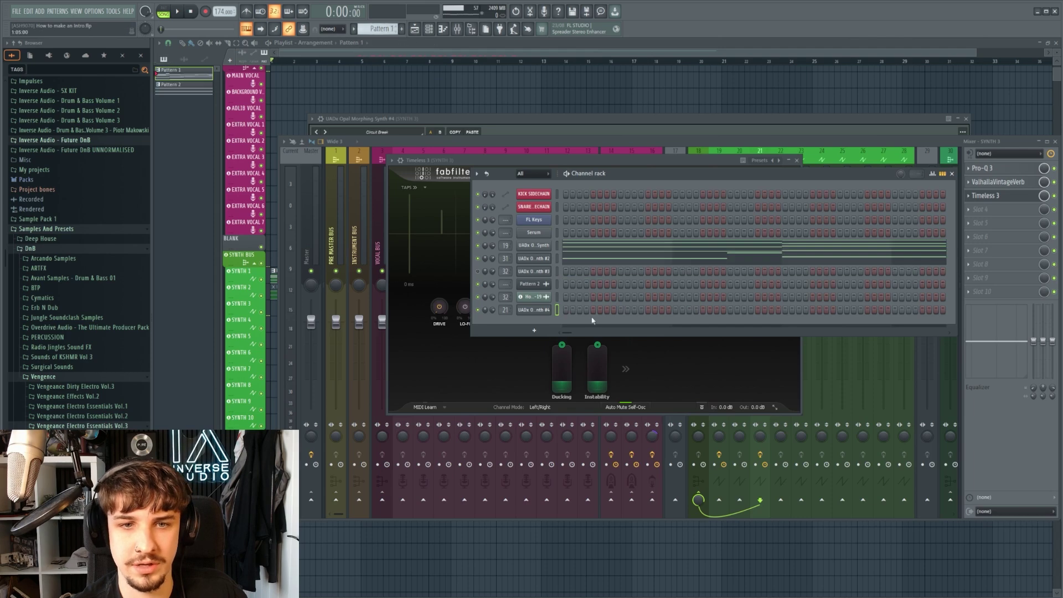
right_click(534, 310)
left_click(564, 311)
Start the pluck melody with one short D#6 note at the beginning of bar 1.
scroll(420, 282, "up", 1)
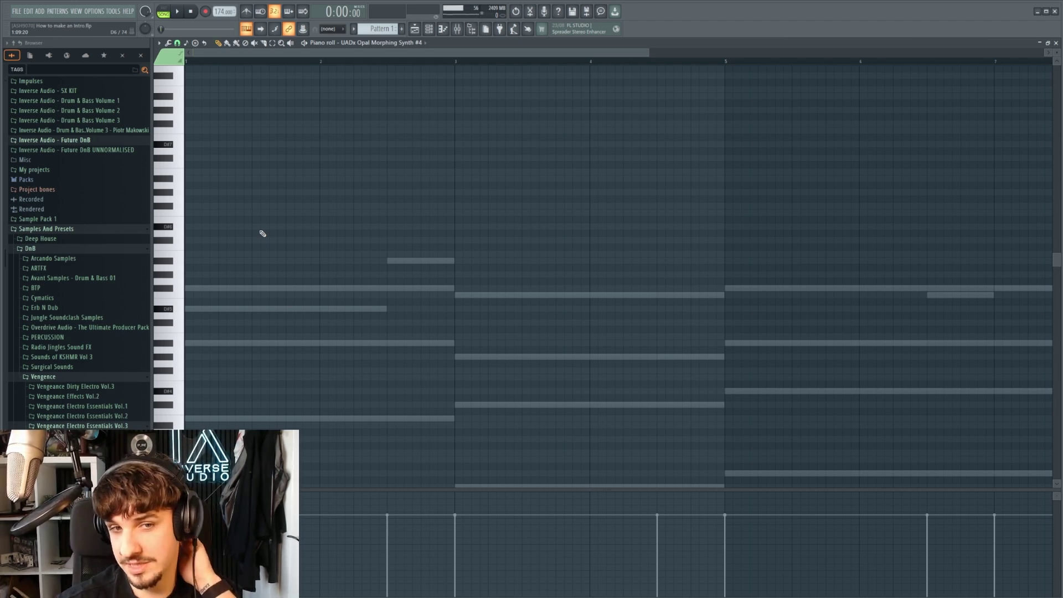
scroll(573, 219, "down", 8)
scroll(717, 136, "down", 2)
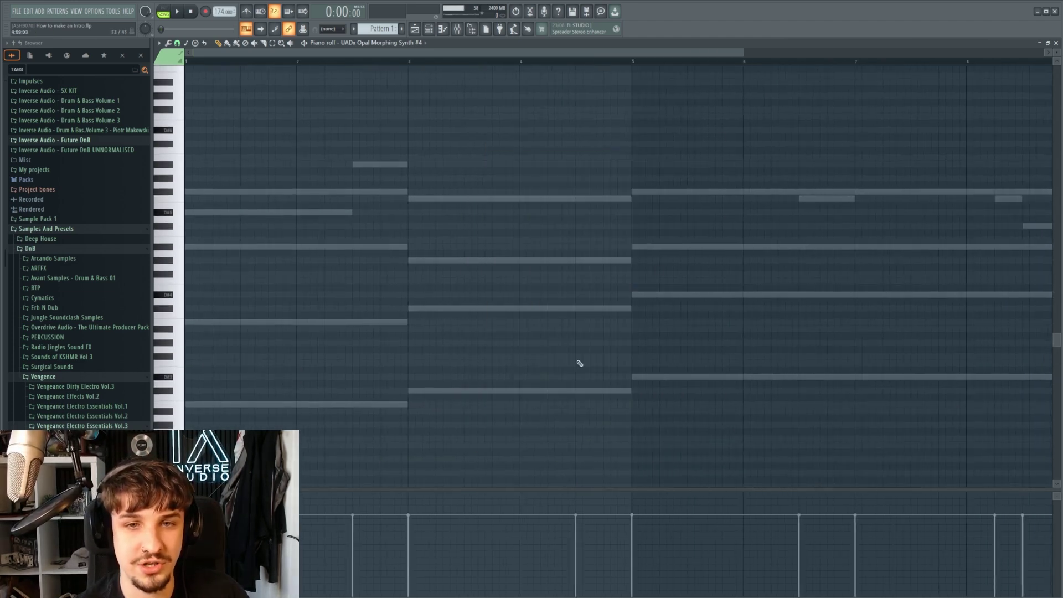
scroll(470, 268, "up", 3)
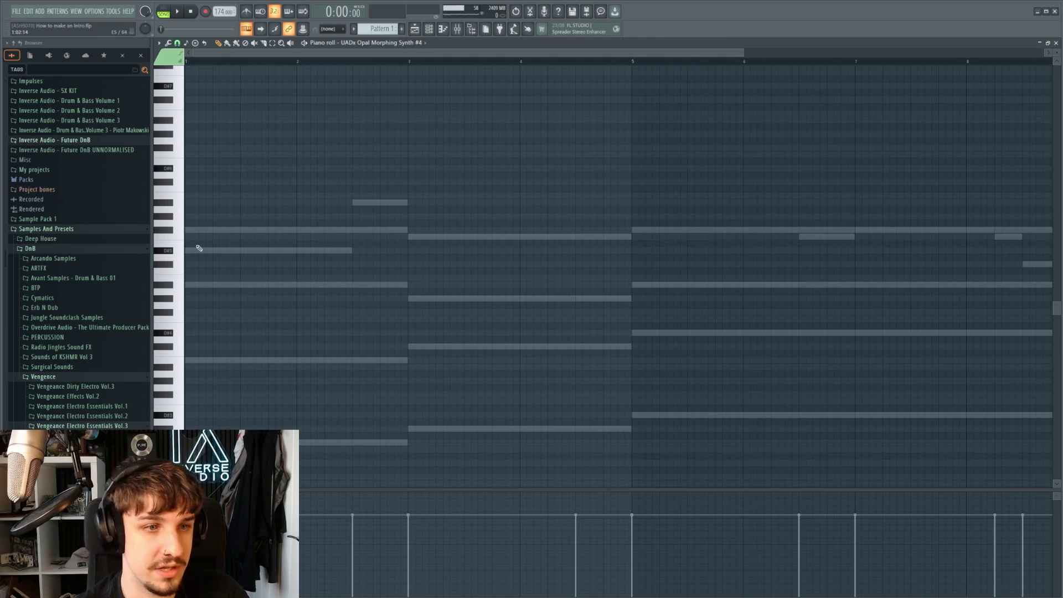
scroll(302, 261, "down", 4)
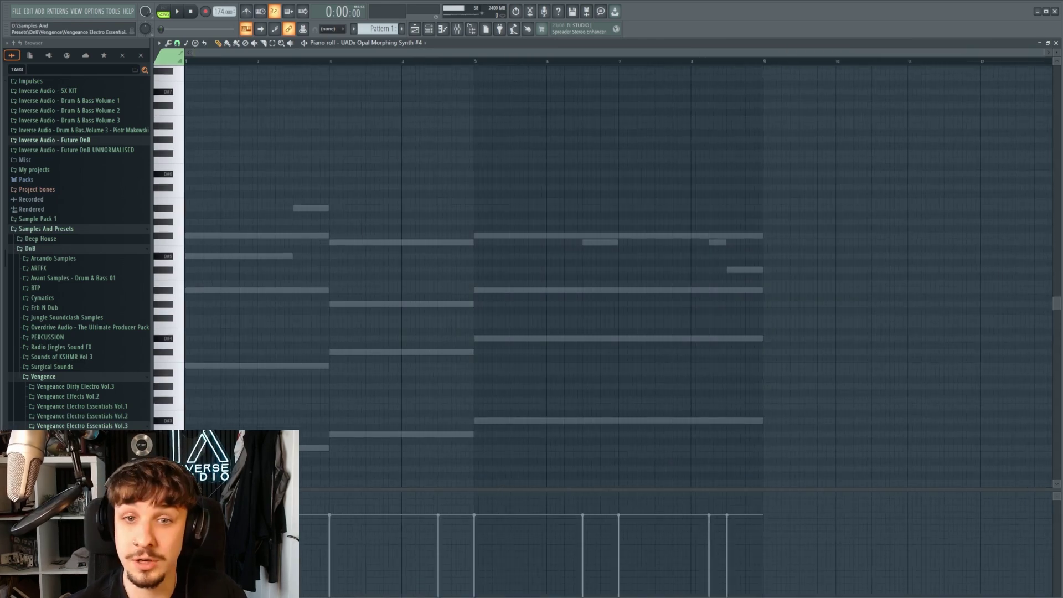
scroll(204, 254, "up", 6)
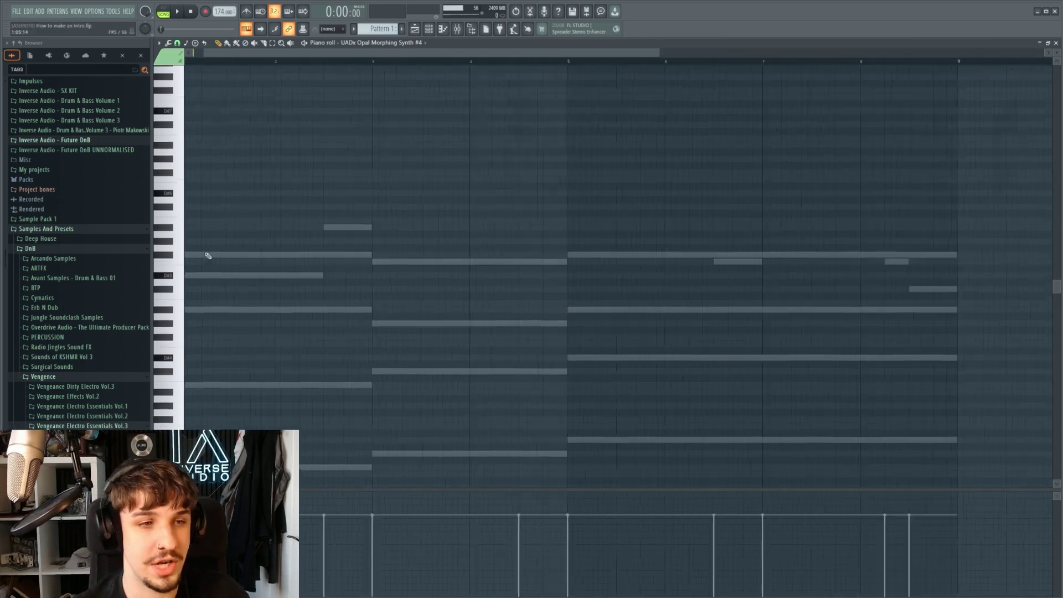
scroll(194, 300, "down", 3)
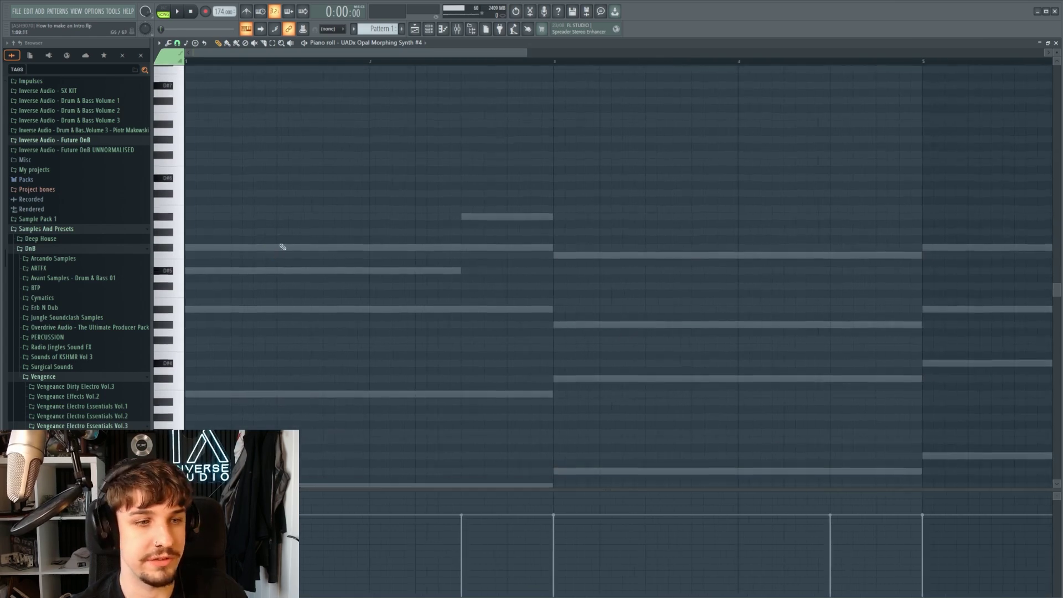
left_click(175, 270)
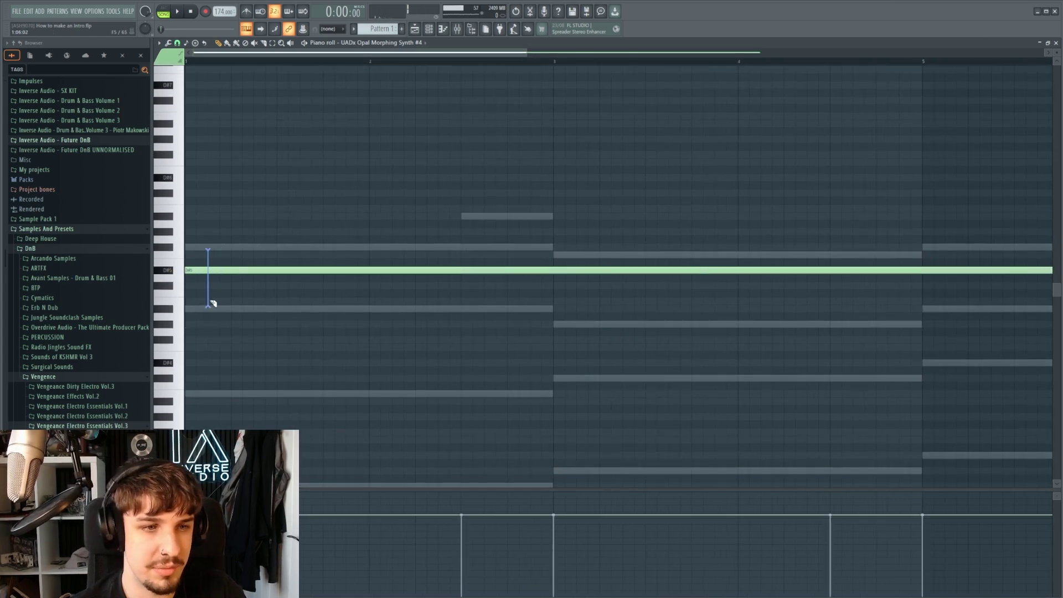
left_click_drag(210, 303, 209, 306)
right_click(252, 270)
key("space")
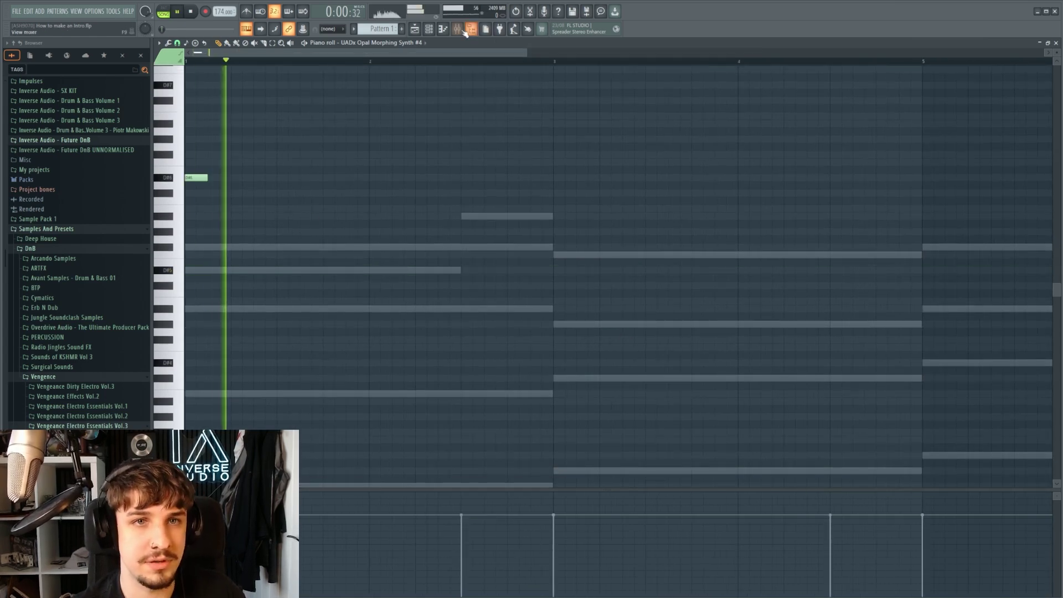
key("F9")
key("F9")
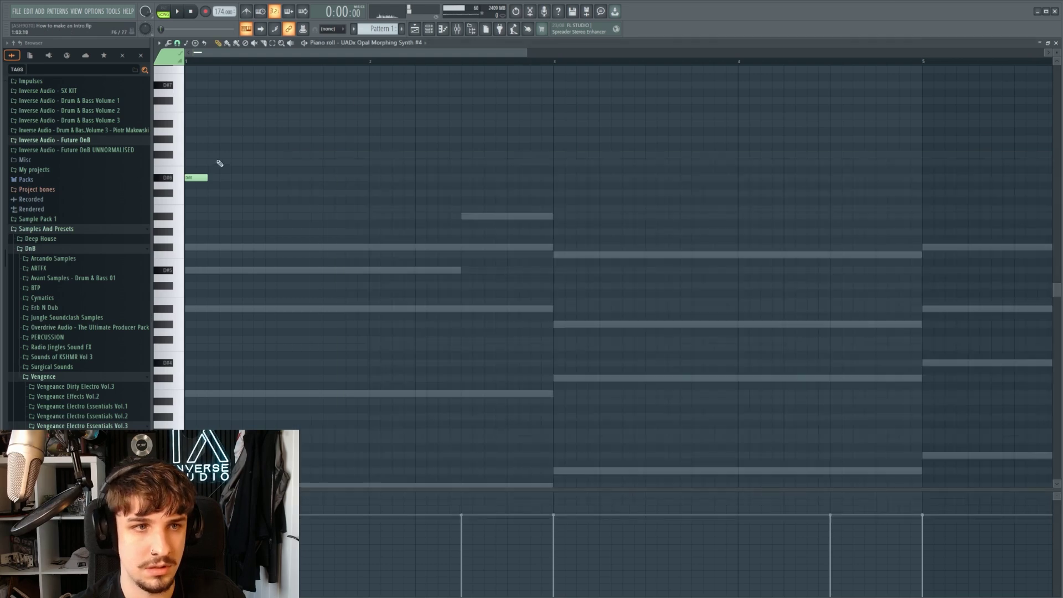
Continue the pluck melody in bar 1 with short, evenly spaced A#5, F#5 and G#5 notes.
scroll(196, 180, "up", 2)
key("space")
left_click(299, 226)
right_click(301, 226)
key("space")
left_click(262, 217)
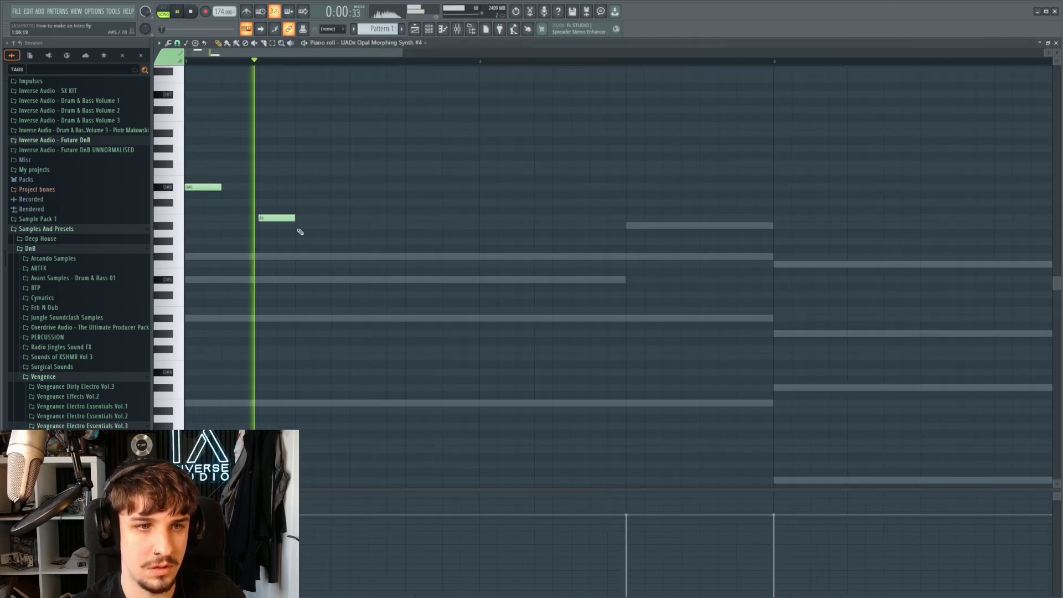
left_click(333, 226)
left_click_drag(266, 219, 266, 227)
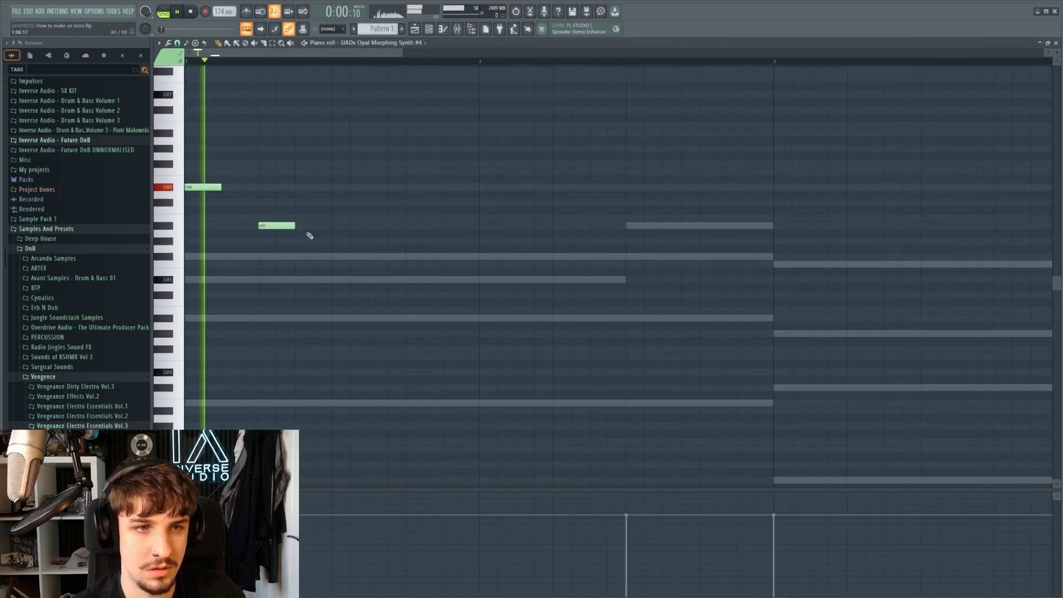
left_click(335, 257)
scroll(398, 248, "down", 2)
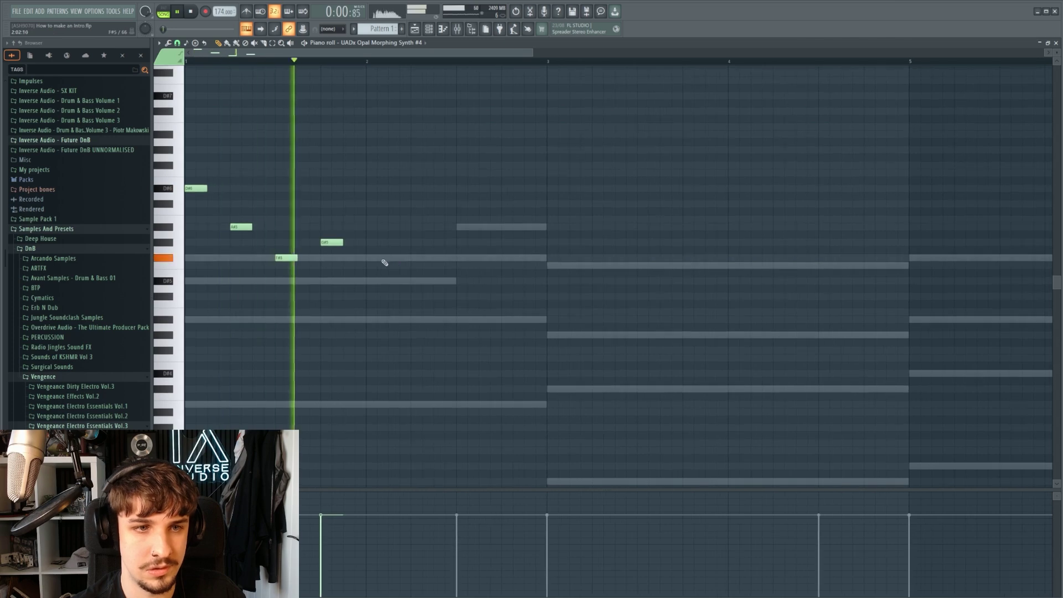
Move the third pluck note to G#5 and the fourth to F#5 so the phrase descends, and play it back.
key("space")
left_click_drag(287, 258, 289, 281)
key("space")
key("space")
left_click_drag(331, 243, 331, 258)
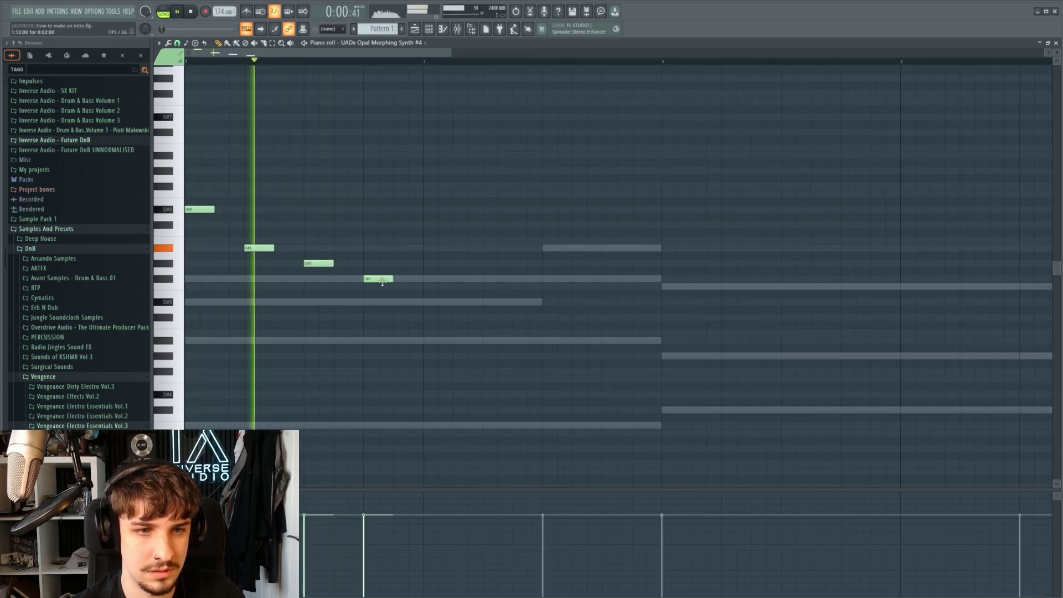
key("space")
key("space")
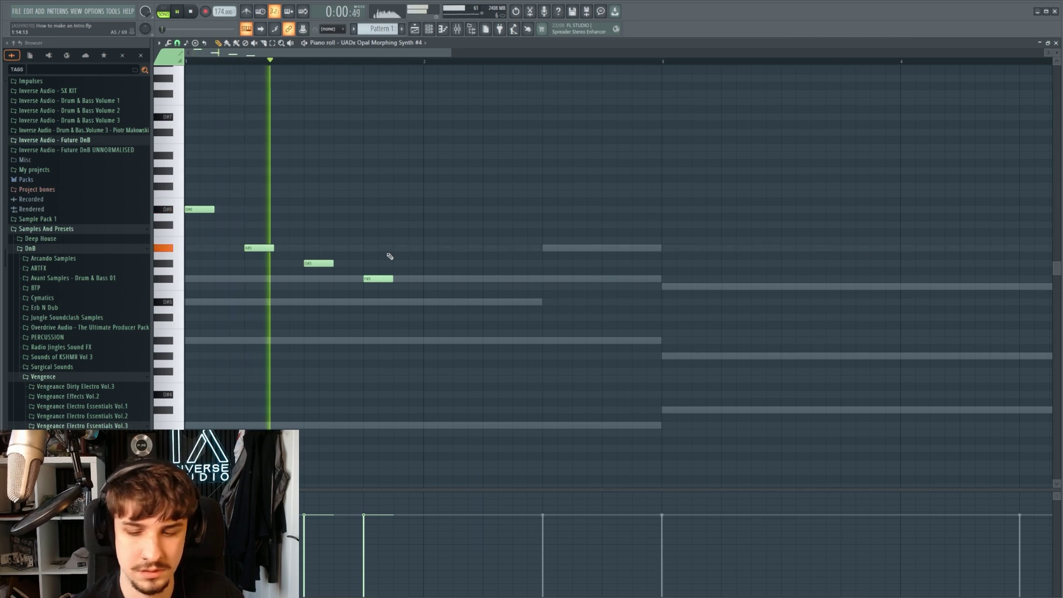
Transpose the phrase up one octave, move the third note to F6, and replace the fourth note with D#6.
key("space")
key("ctrl+Up")
key("space")
left_click_drag(390, 257, 398, 272)
scroll(398, 272, "up", 1)
right_click(387, 273)
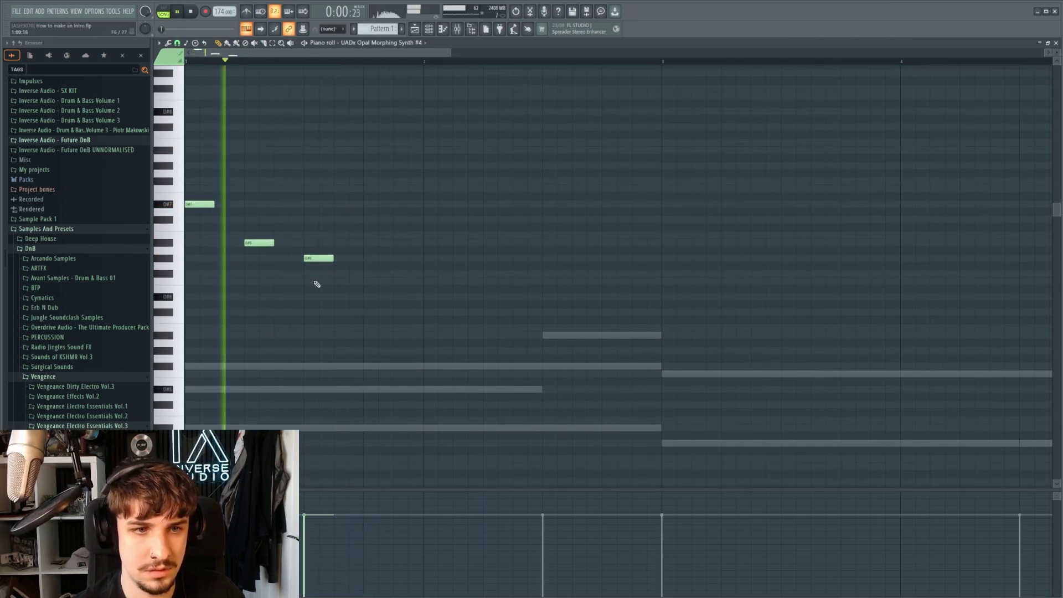
left_click_drag(307, 258, 314, 281)
left_click(367, 297)
key("space")
Duplicate the four-note phrase to the start of bar 2 and raise the third note of both phrases to F#6.
key("space")
key("ctrl+b")
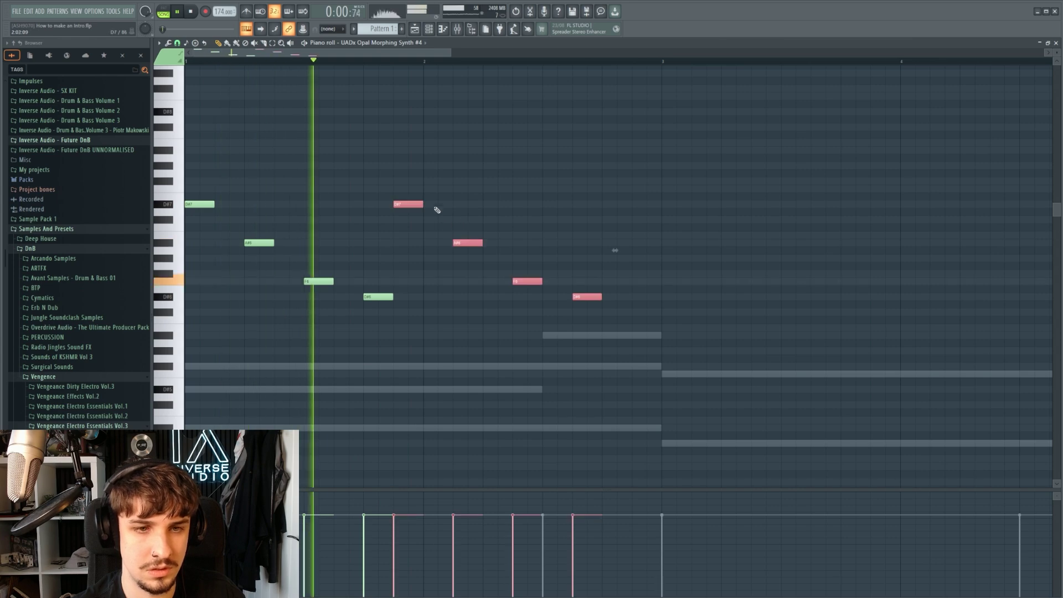
left_click_drag(403, 205, 433, 204)
key("space")
key("space")
key("ctrl+d")
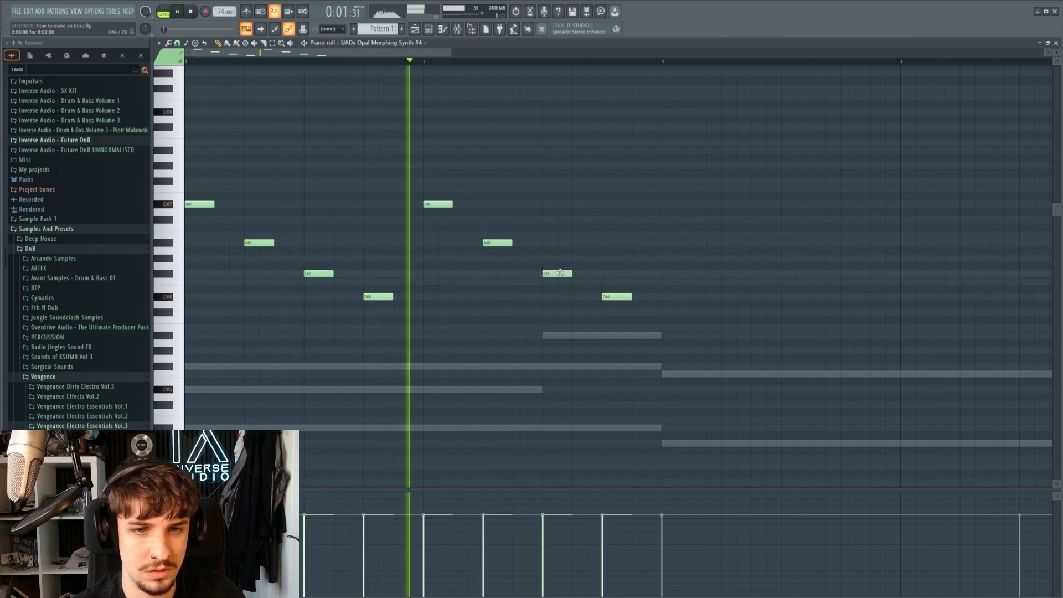
Add a short C#6 note directly after the last note of the phrase in bars 1 and 2.
scroll(534, 244, "down", 2)
scroll(535, 244, "up", 1)
key("space")
key("space")
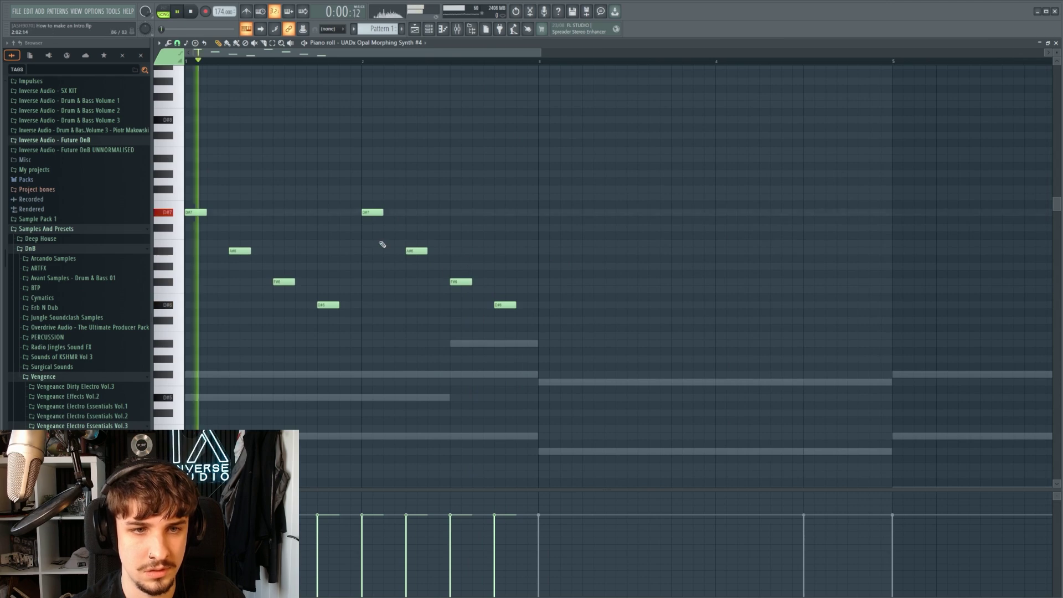
left_click(348, 320)
left_click(525, 320)
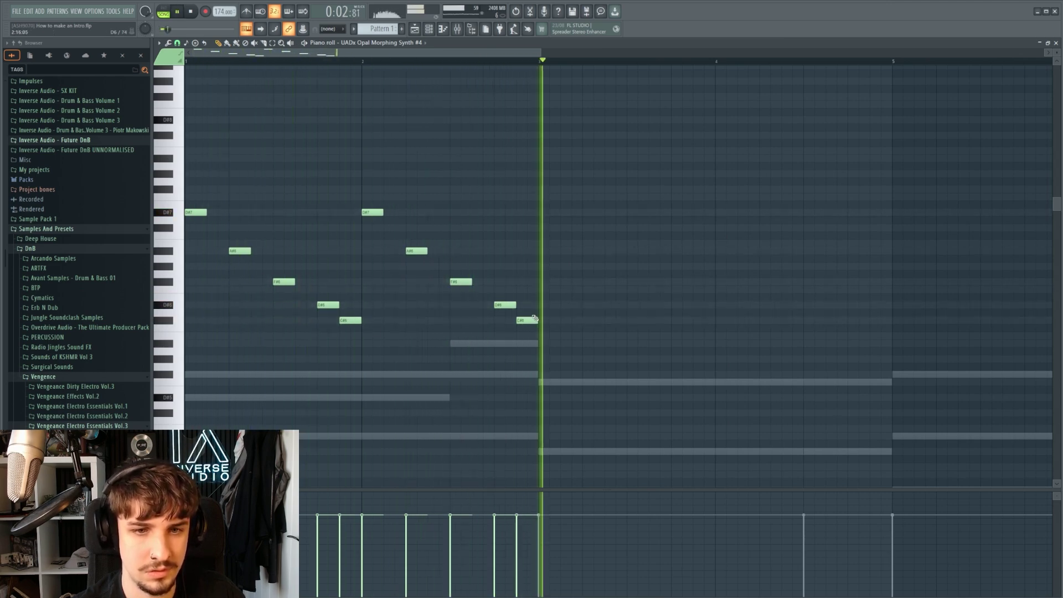
Duplicate the two-bar pluck phrase until it fills all eight bars of the pattern.
key("ctrl+b")
scroll(526, 288, "down", 2)
key("ctrl+b")
scroll(526, 289, "down", 2)
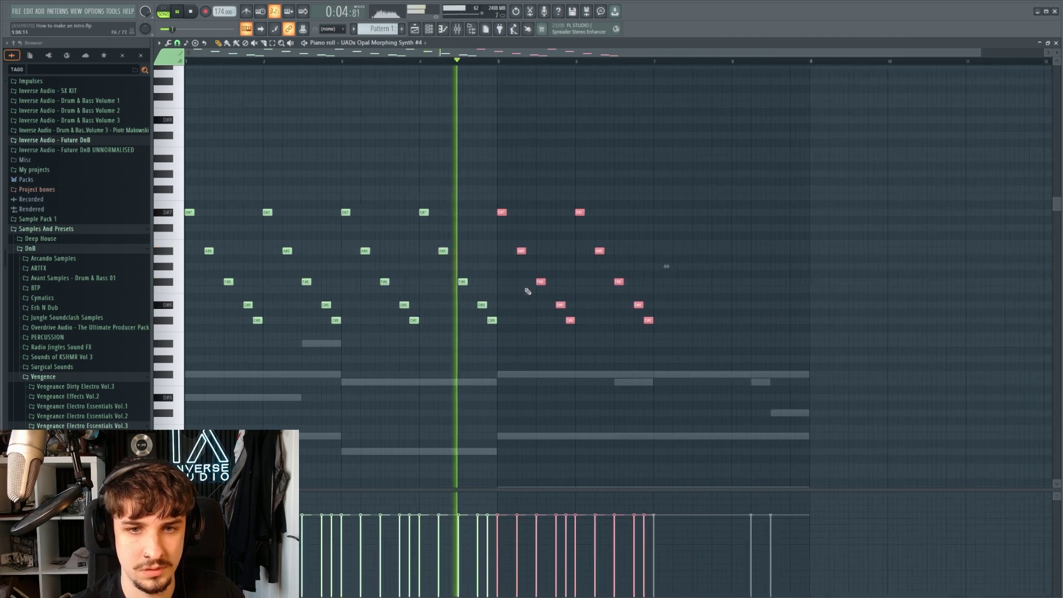
key("ctrl+d")
scroll(363, 197, "down", 1)
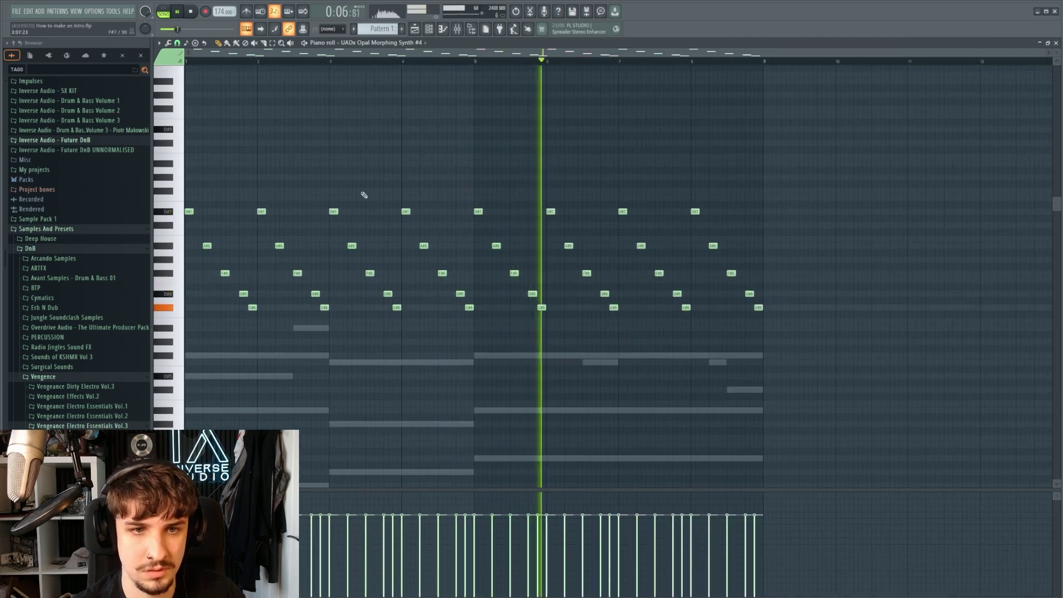
Lower the volume of the pluck's mixer track slightly while the pattern plays.
left_click(432, 30)
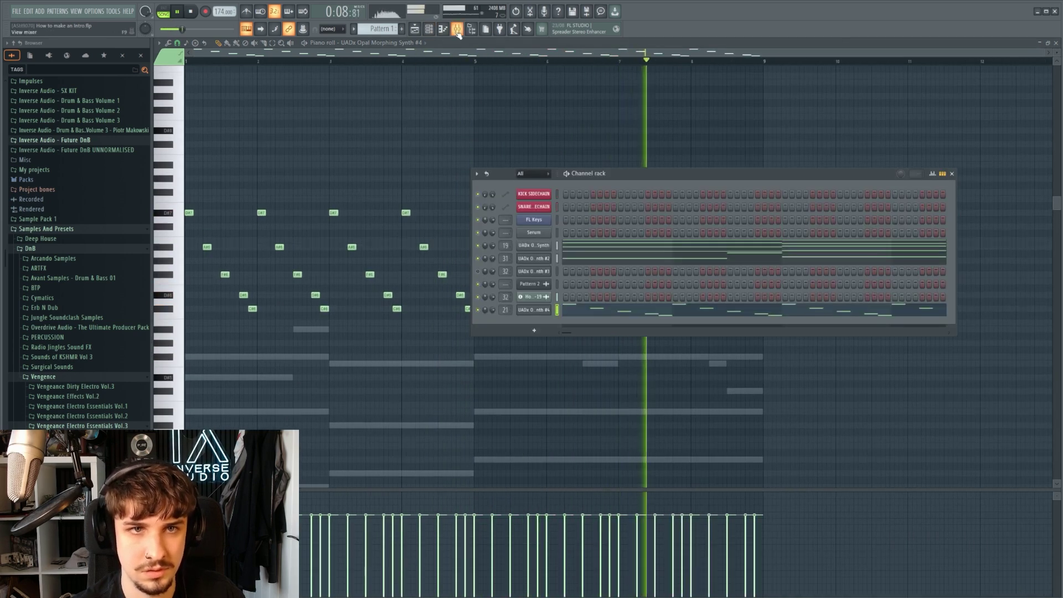
left_click(456, 29)
left_click_drag(634, 321, 645, 335)
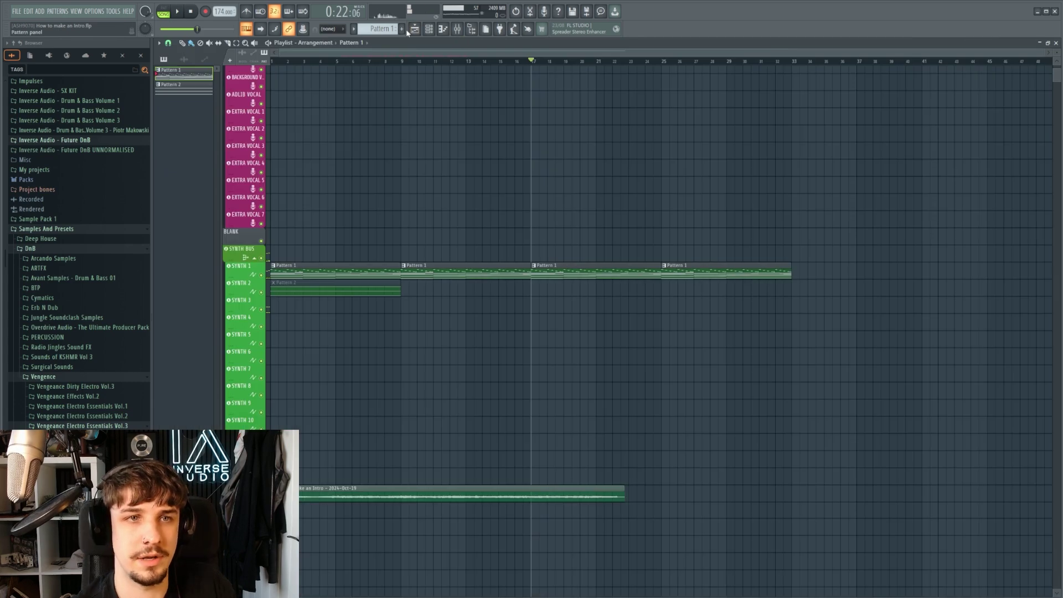
Create Pattern 3 and add a new Serum instrument to the channel rack.
left_click(429, 29)
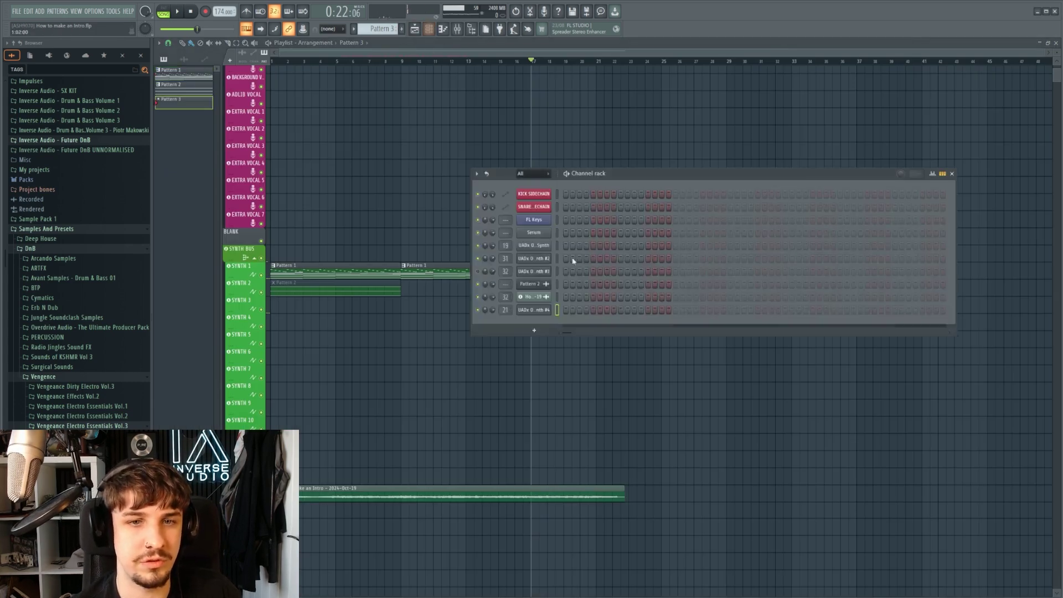
left_click(535, 331)
left_click(628, 318)
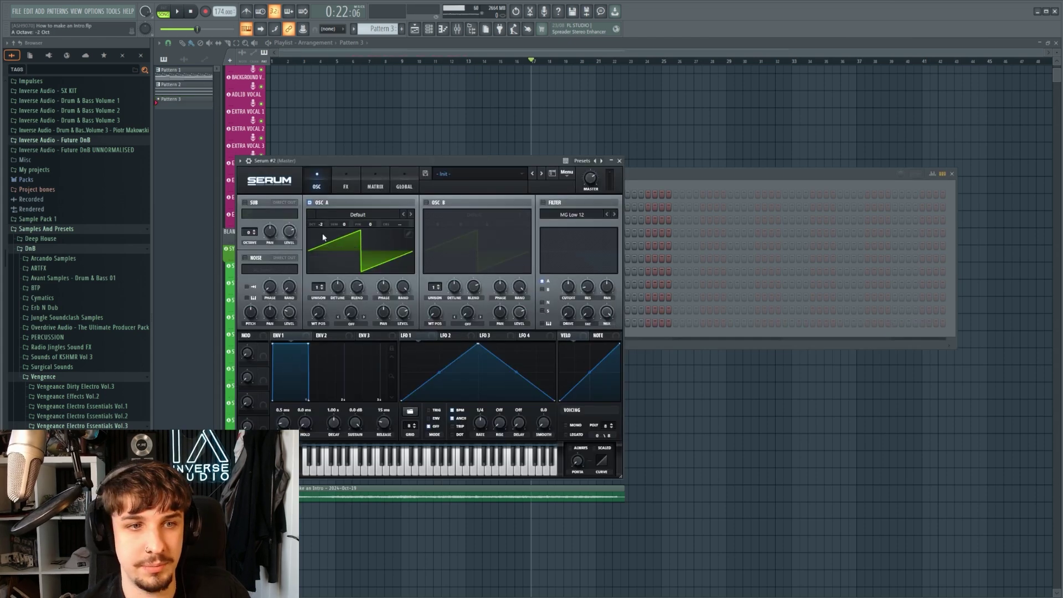
Enable Serum's oscillator B, tune both oscillators down 2 octaves, and pull the fundamental out of oscillator A's wavetable.
left_click_drag(327, 161, 566, 149)
left_click(666, 189)
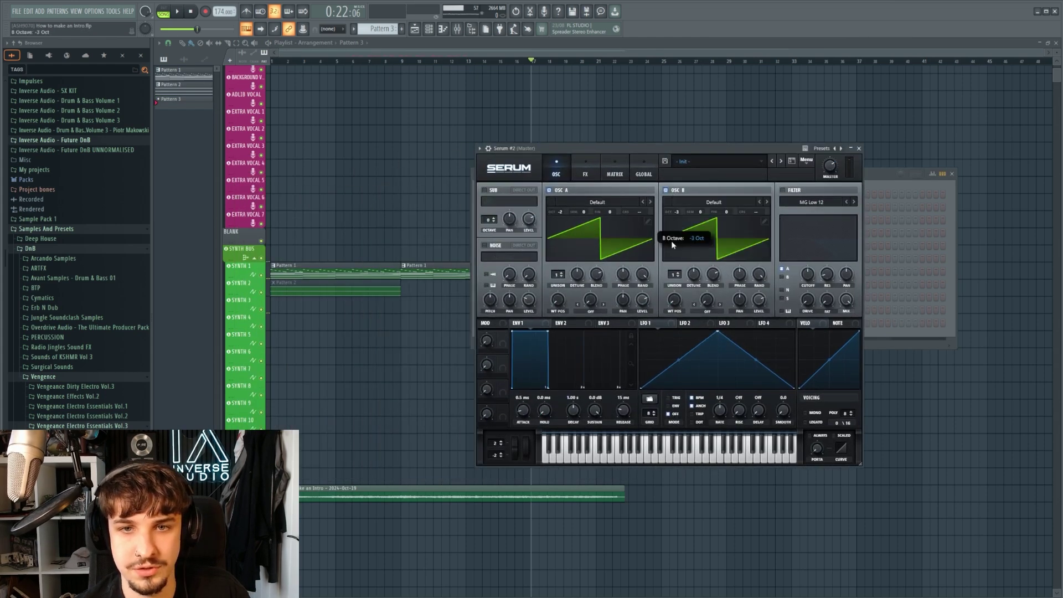
left_click(647, 222)
left_click_drag(509, 196, 508, 215)
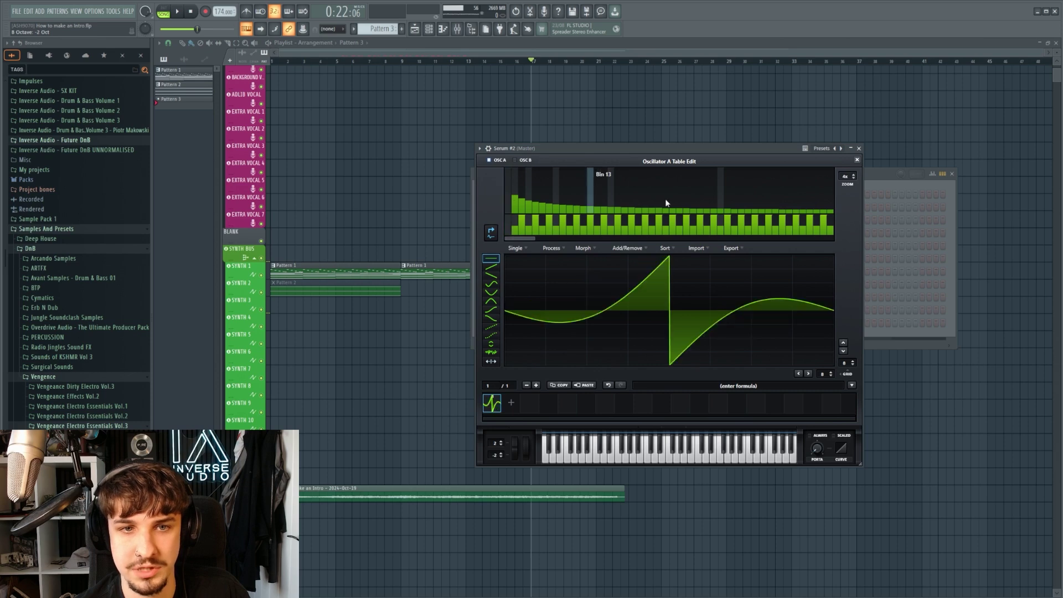
left_click(857, 161)
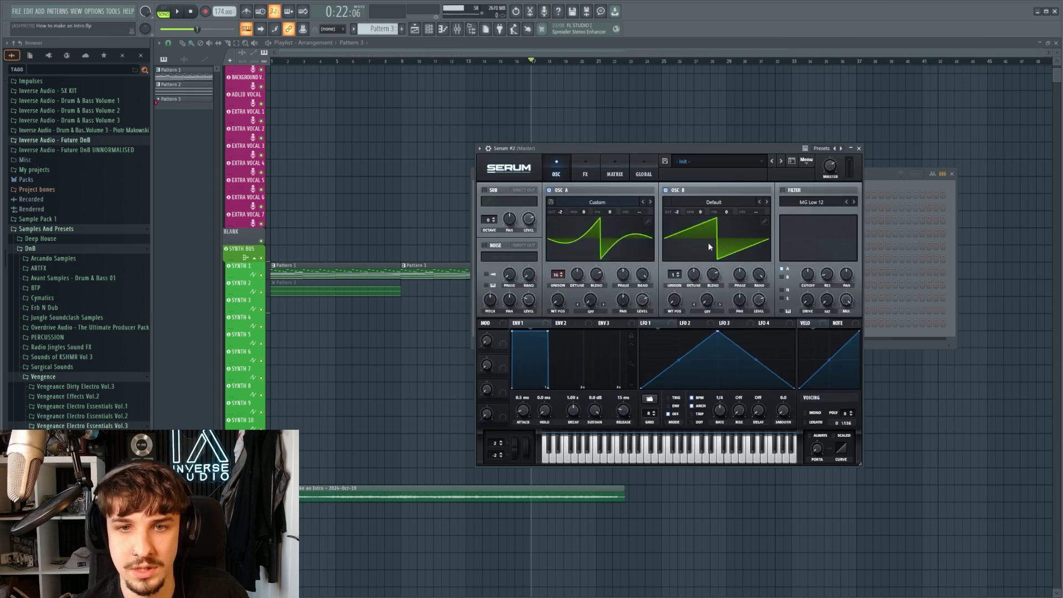
Run both oscillators through the MG Low 12 filter with a lowered cutoff, and open Serum's effects page.
left_click(782, 190)
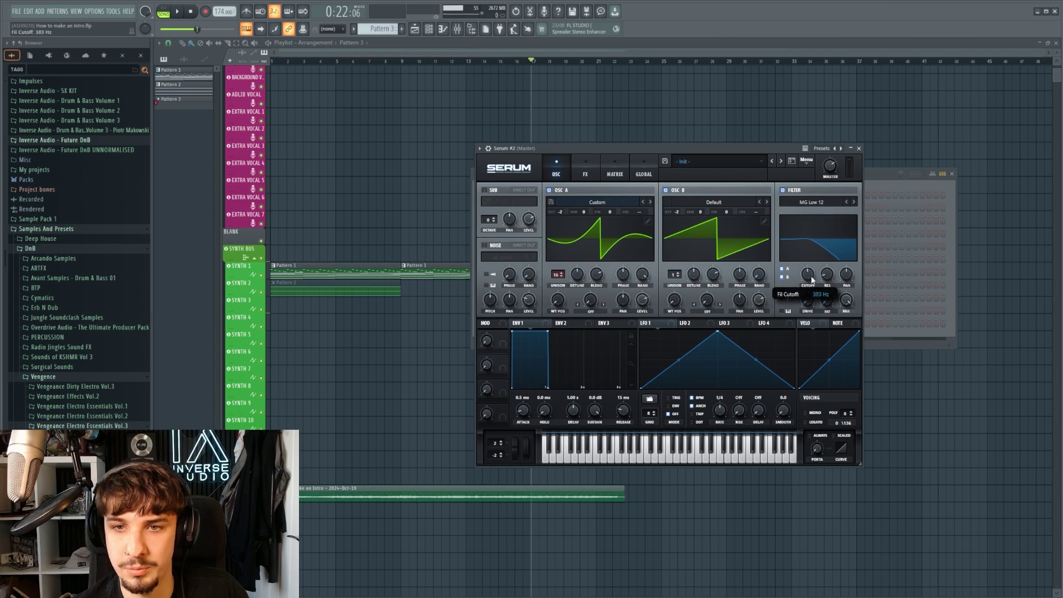
left_click(597, 175)
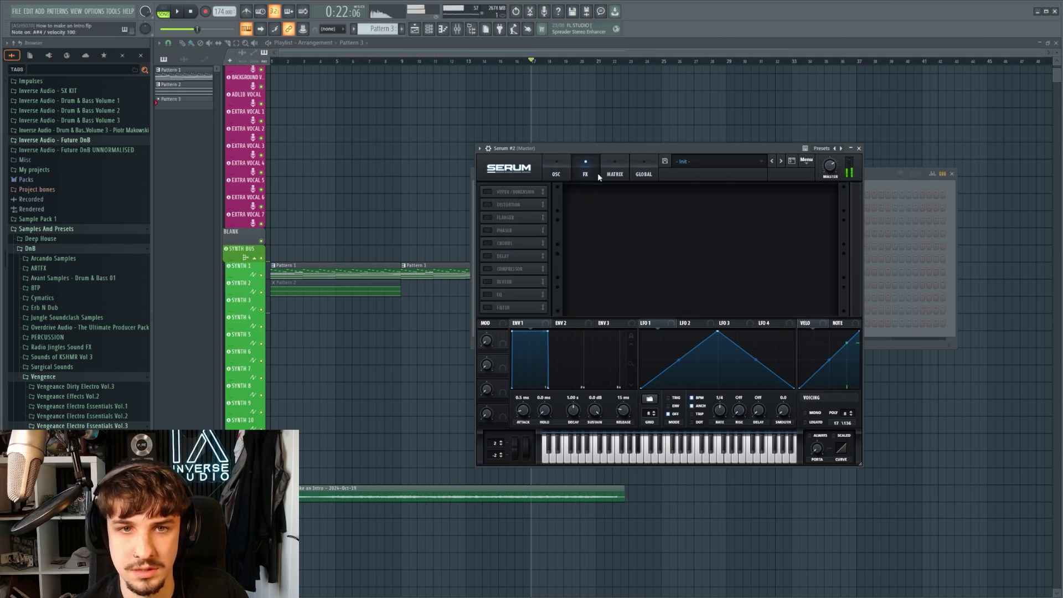
Enable the Chorus effect on the Serum #2 synth, return to its oscillators and close the synth.
left_click(488, 243)
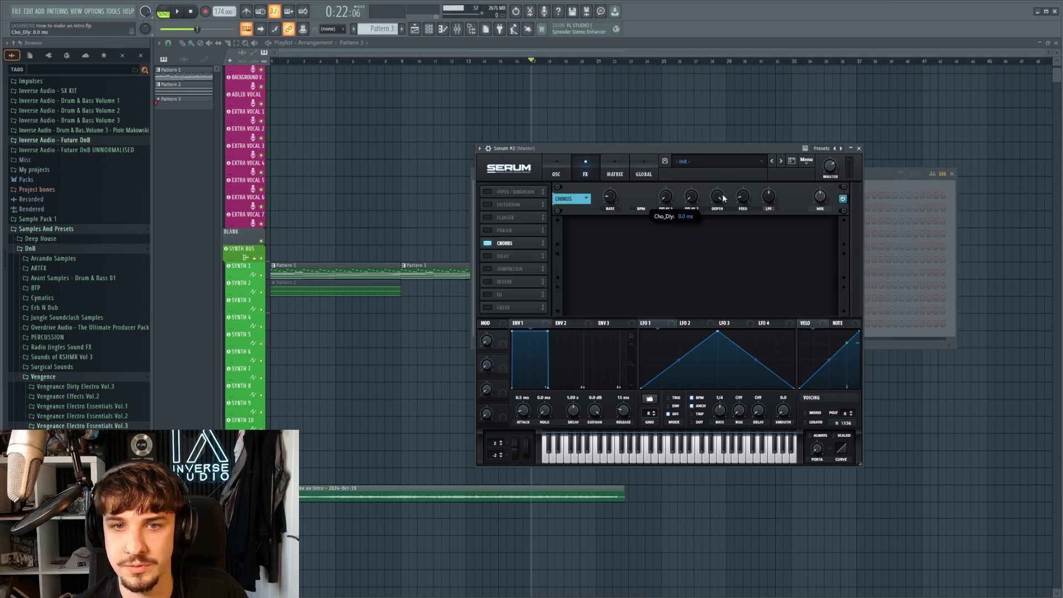
left_click(565, 170)
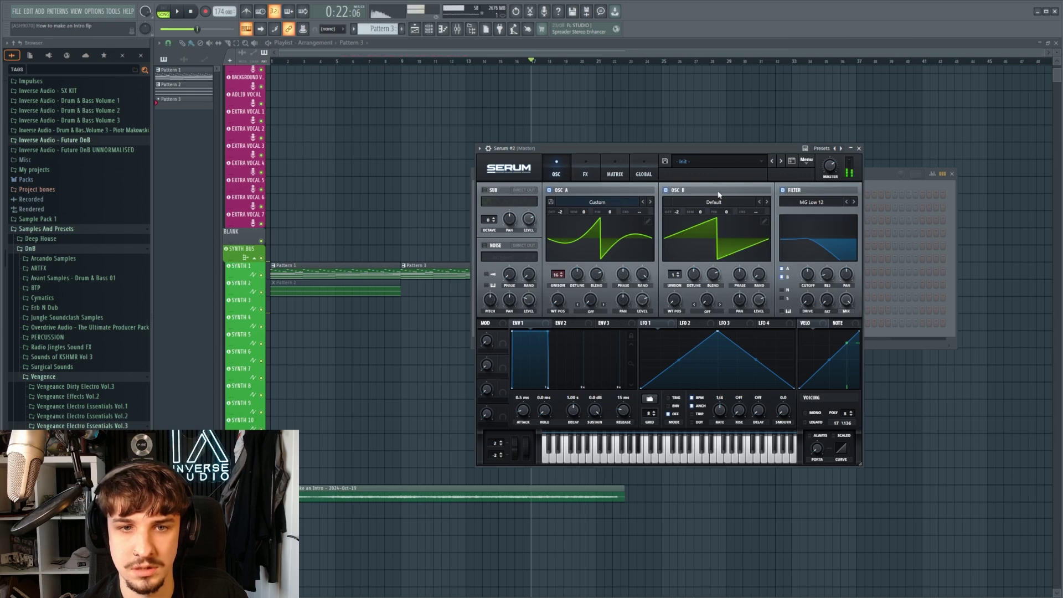
left_click(858, 148)
Route Serum #2 to mixer track 46, BASS 1, and load Decapitator in that track's first effect slot.
left_click_drag(507, 323, 507, 260)
key("Right")
key("Right")
right_click(999, 76)
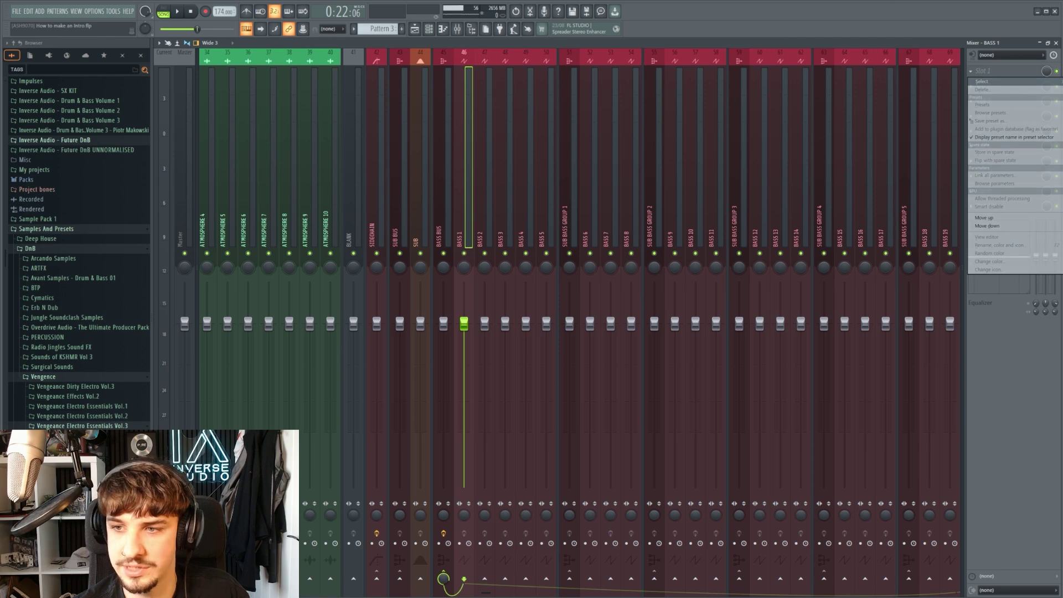
left_click_drag(386, 148, 551, 176)
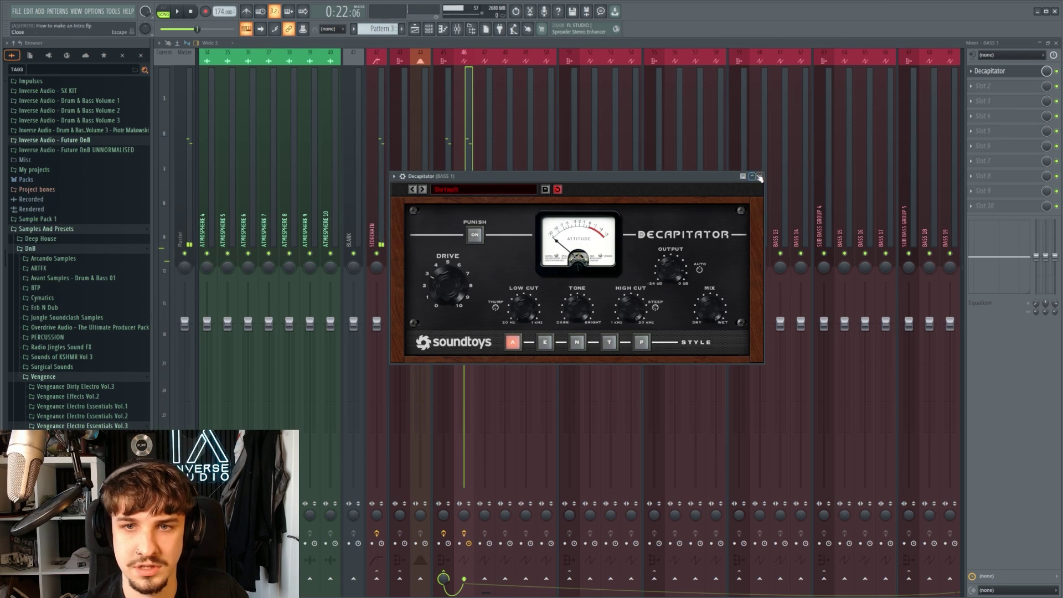
left_click(760, 177)
Open Serum #2's piano roll in Pattern 1 and add three long bass notes matching the lowest chord notes.
left_click(415, 30)
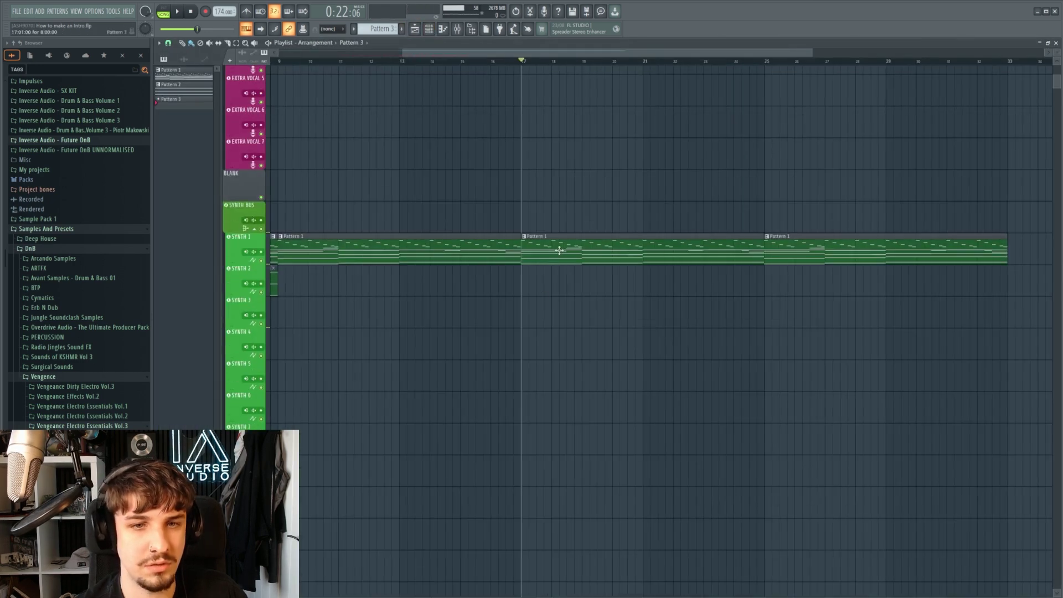
left_click(560, 249)
scroll(384, 249, "down", 2)
left_click(429, 28)
right_click(552, 317)
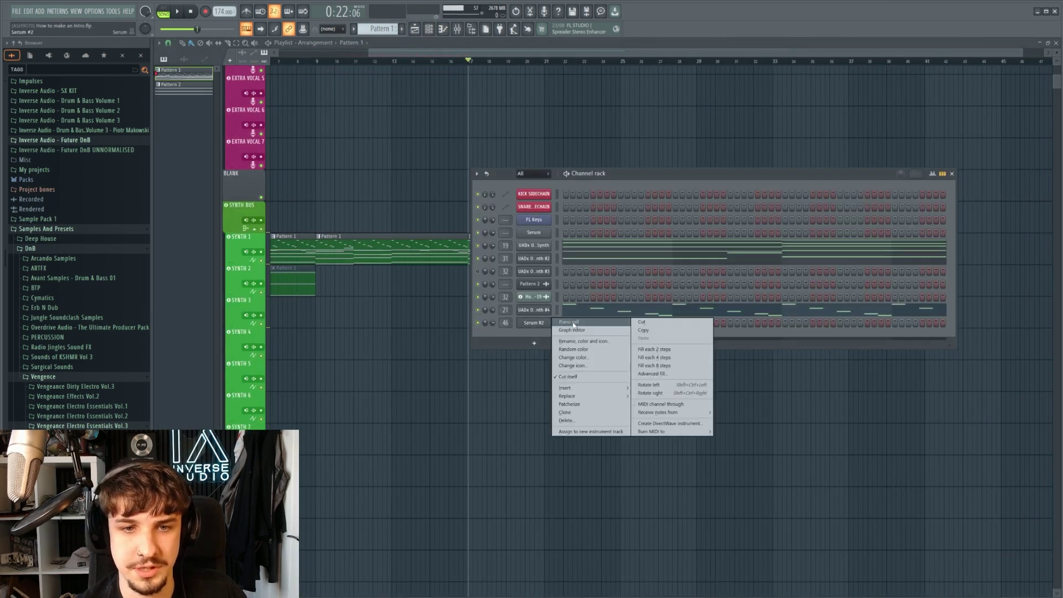
left_click(569, 322)
scroll(263, 349, "down", 4)
scroll(243, 315, "down", 1)
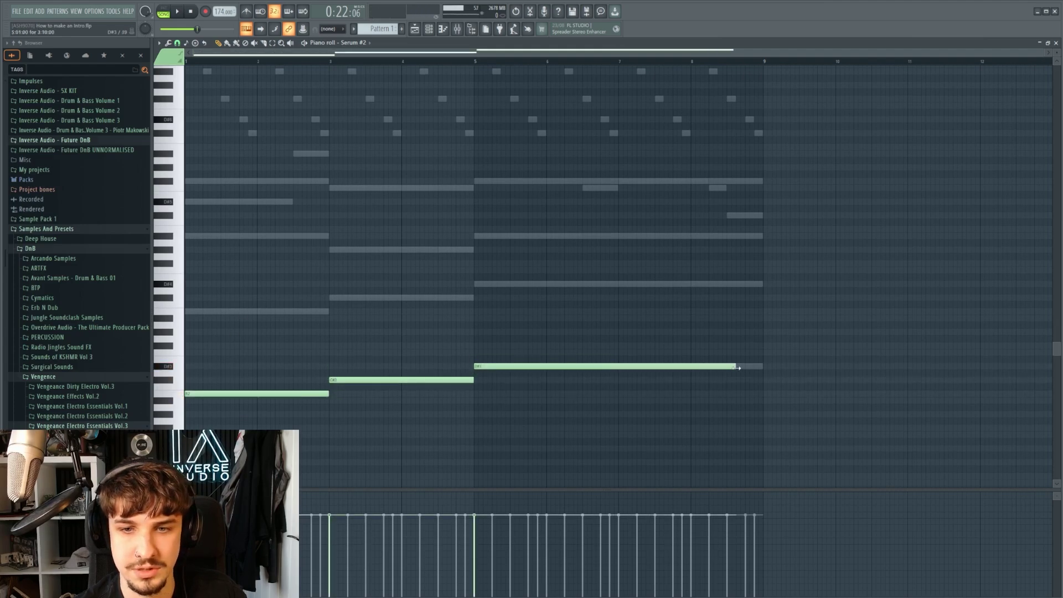
Raise all three Serum #2 bass notes by one octave and play them back.
left_click_drag(803, 321, 185, 487)
key("ctrl+Up")
key("space")
scroll(206, 216, "up", 3)
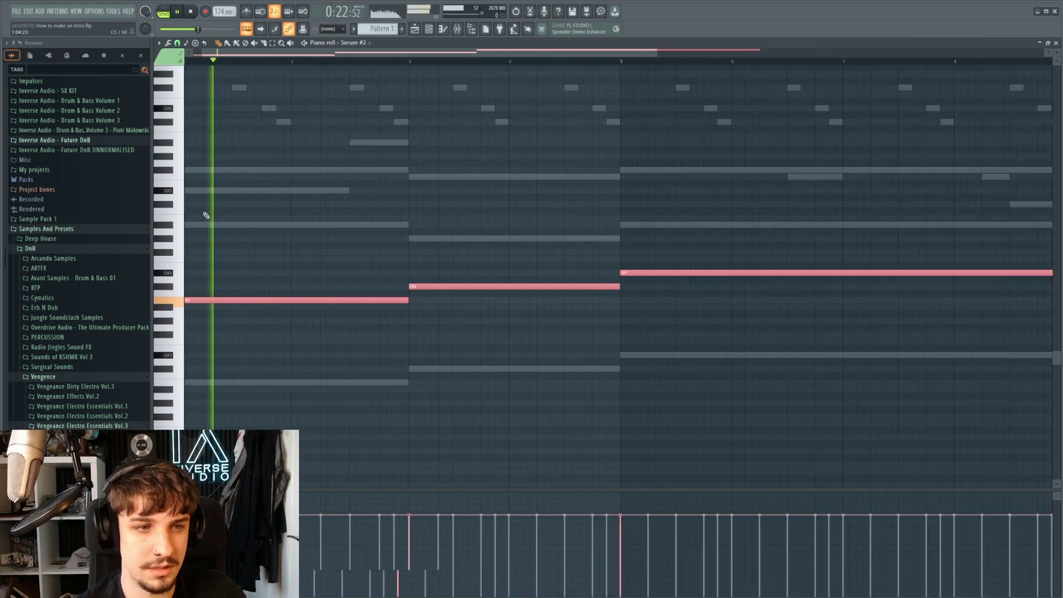
scroll(254, 288, "up", 3)
scroll(278, 311, "down", 3)
key("space")
Raise only the first bass note by another octave and start playback.
left_click_drag(308, 315, 282, 372)
key("ctrl+Up")
key("space")
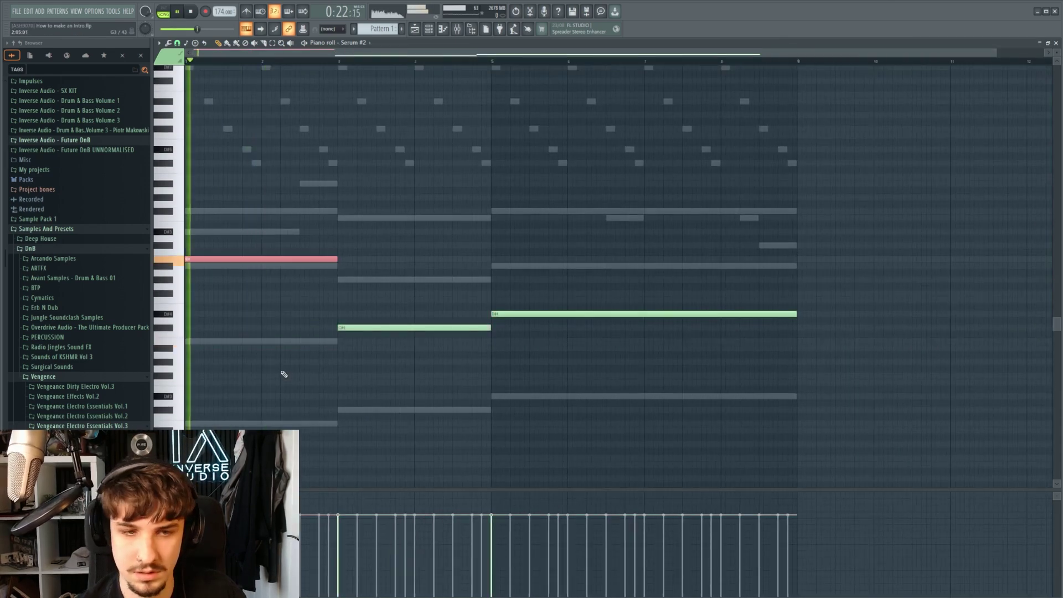
Listen to the Serum #2 bass line against the other parts of Pattern 1.
scroll(280, 310, "up", 2)
scroll(432, 310, "down", 1, "ctrl")
left_click_drag(278, 309, 502, 335)
left_click(483, 324, "ctrl")
scroll(473, 324, "down", 1, "ctrl")
scroll(467, 334, "down", 2, "ctrl")
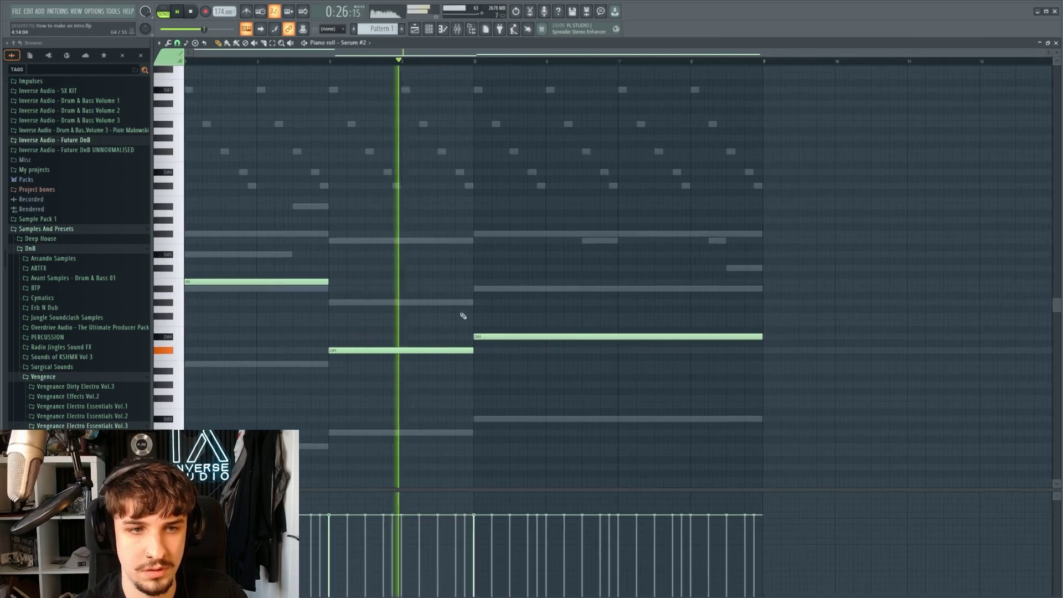
scroll(482, 325, "up", 2, "ctrl")
scroll(551, 325, "down", 1, "ctrl")
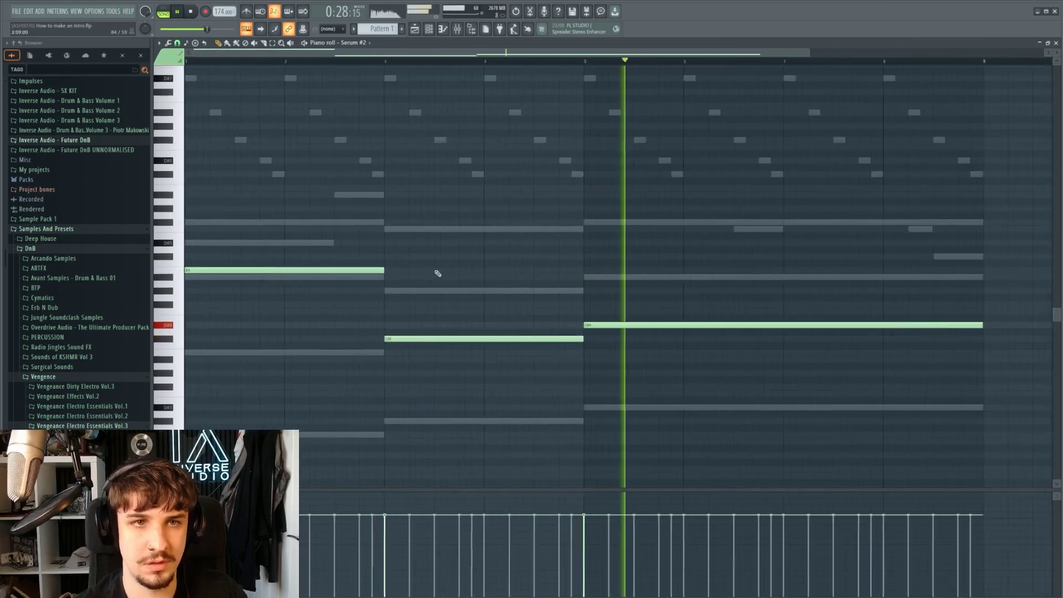
scroll(434, 273, "up", 1)
Return to the playlist, stop playback and open the first UADx Opal Morph synth from the channel rack.
key("F5")
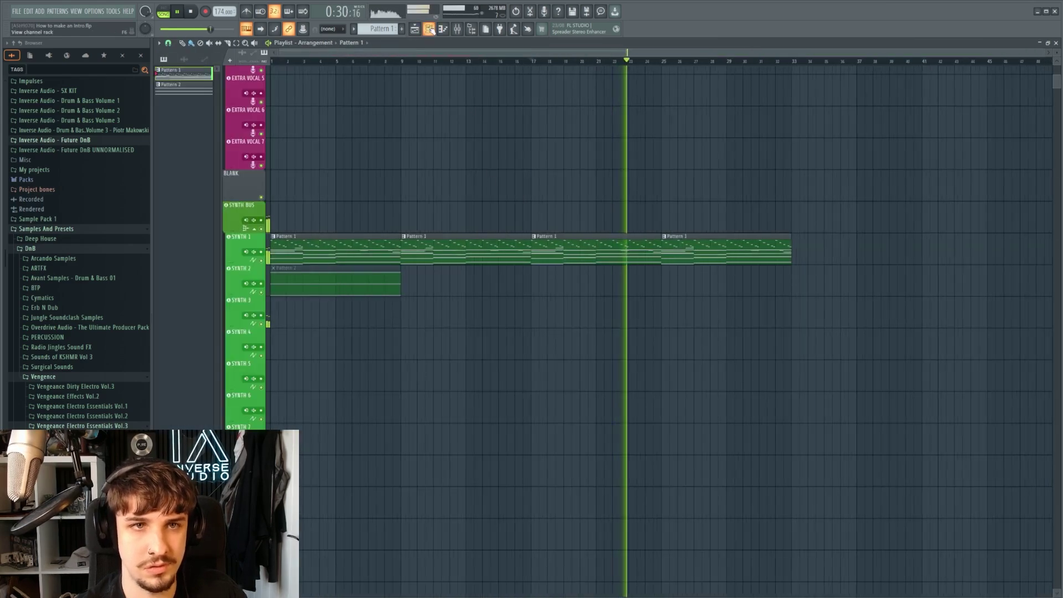
key("F6")
key("F6")
scroll(560, 356, "down", 1, "alt")
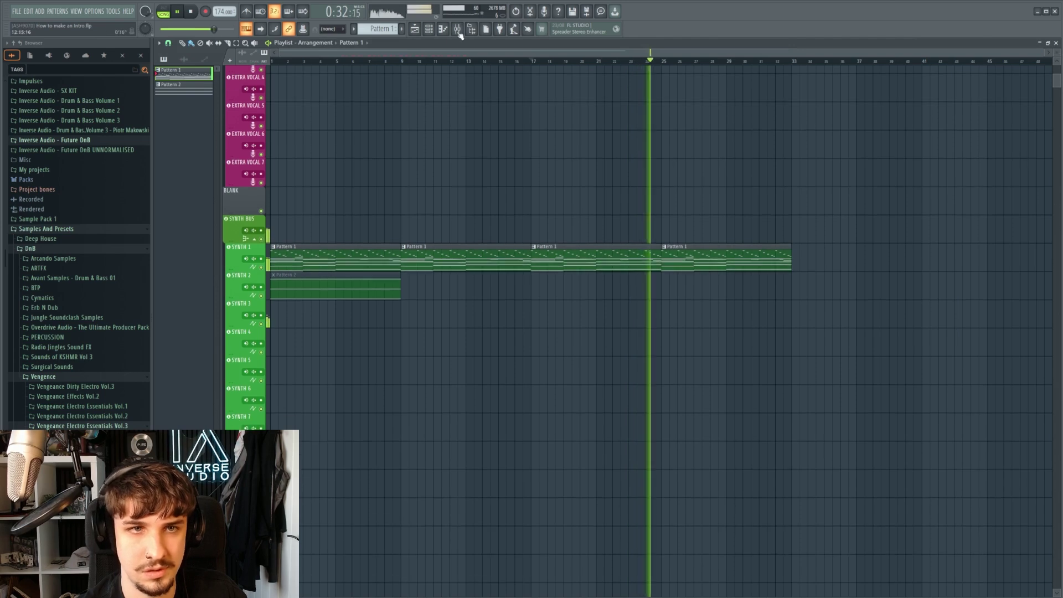
key("F6")
key("space")
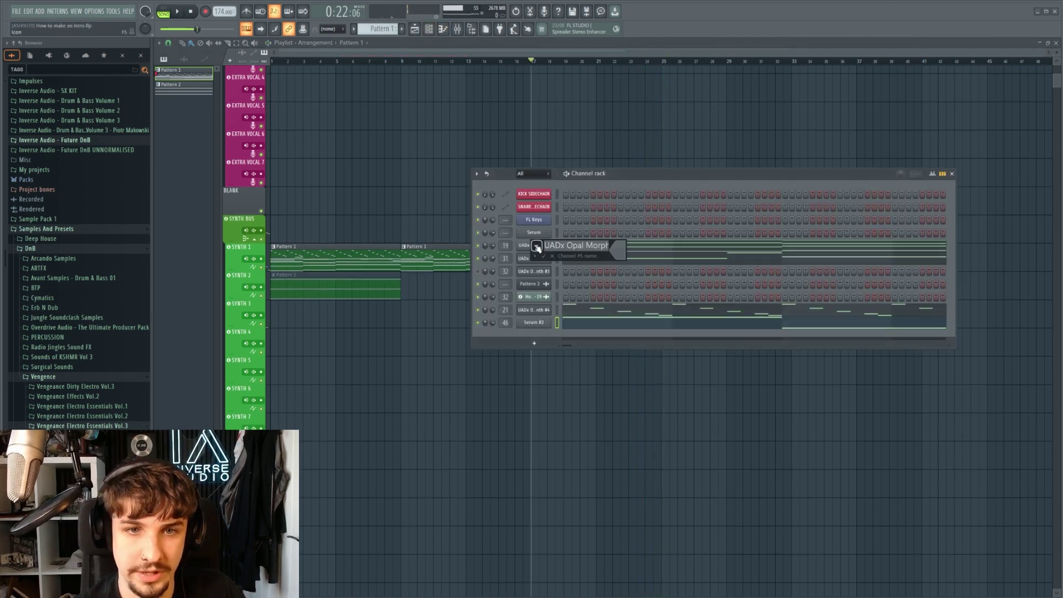
left_click(536, 245)
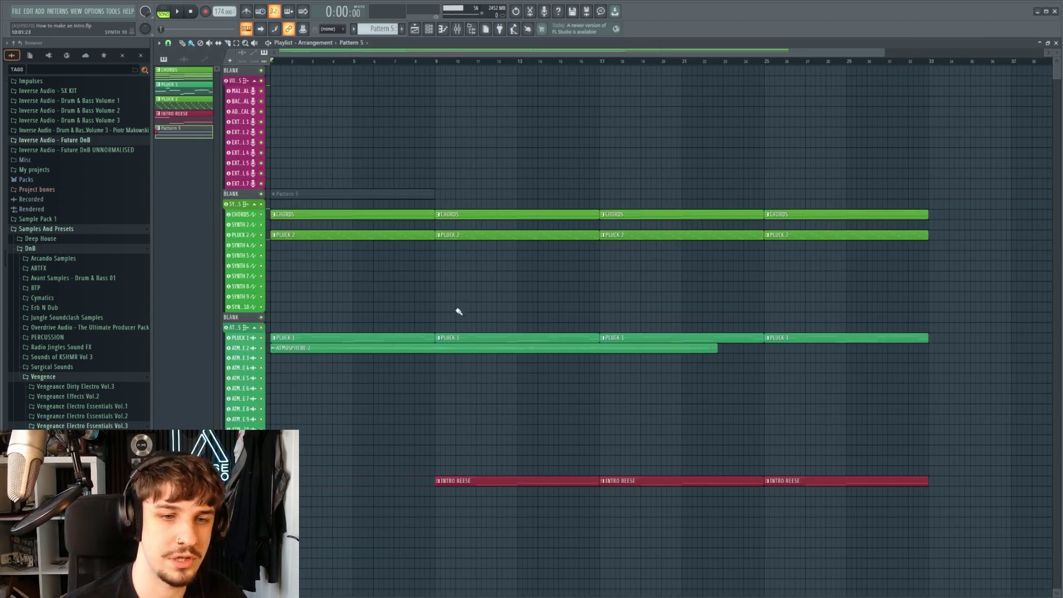
Delete the first PLUCK 2 clip before bar 9 of the arrangement and play from the start.
scroll(449, 311, "up", 1, "ctrl")
scroll(438, 311, "up", 1, "alt")
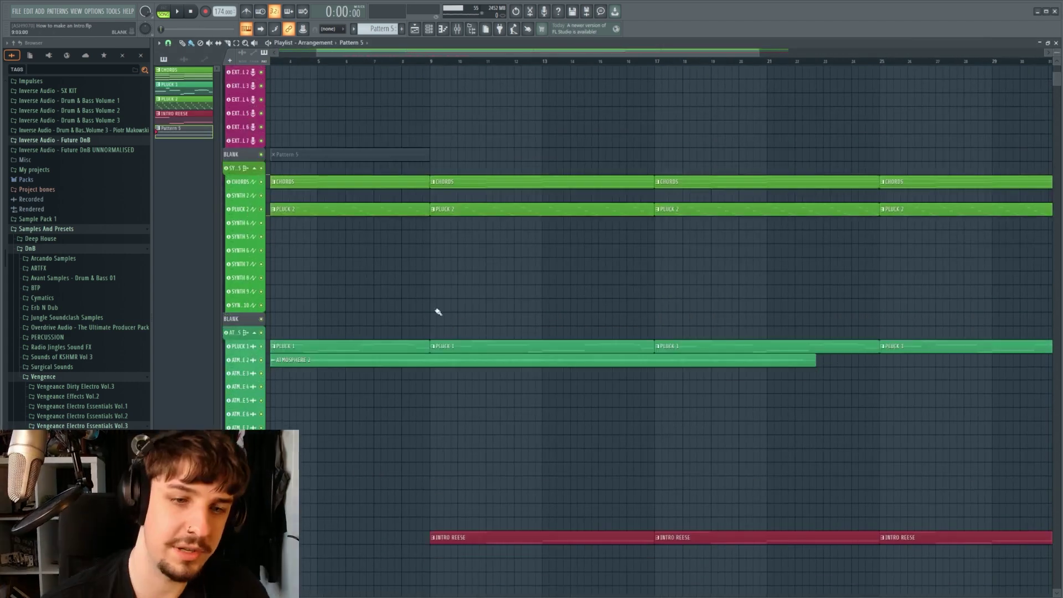
left_click_drag(459, 323, 574, 342)
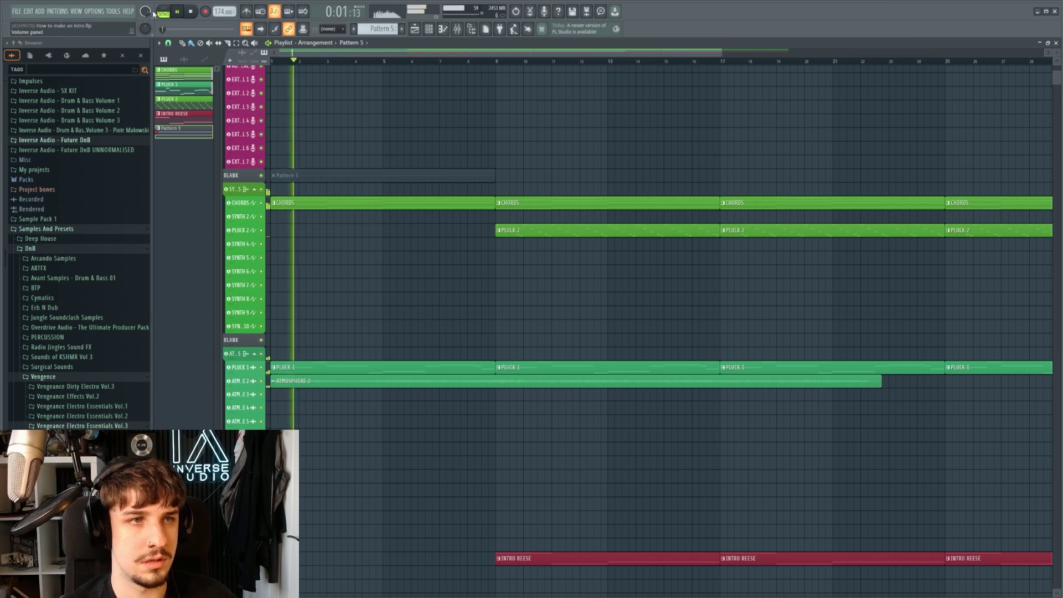
Listen to the intro arrangement from the start, past the PLUCK 2 and INTRO REESE entries, into the section after bar 17.
scroll(334, 190, "down", 1, "ctrl")
scroll(334, 190, "up", 1, "alt")
scroll(370, 205, "down", 1, "ctrl")
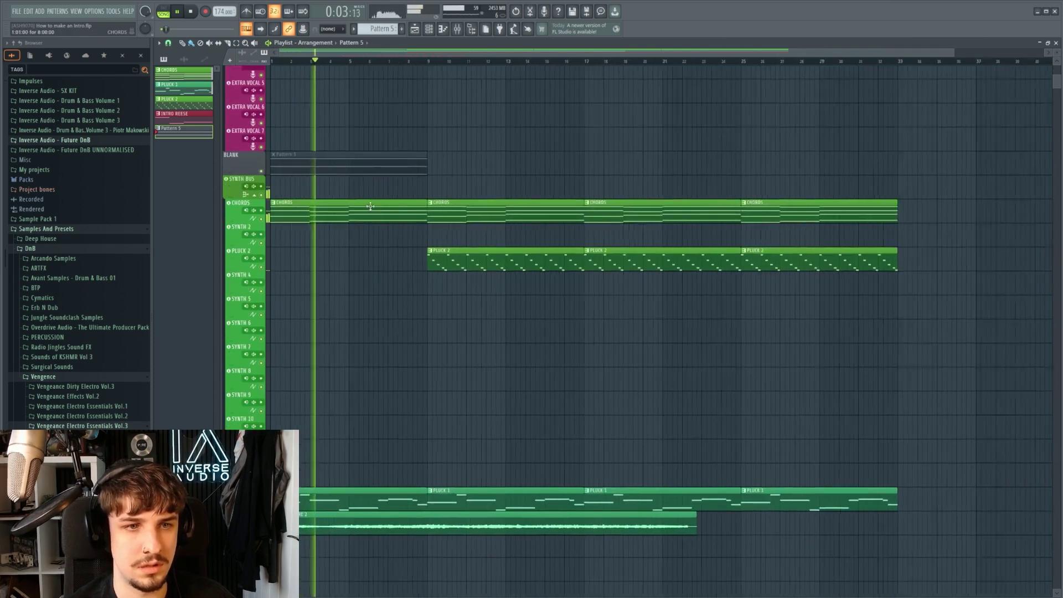
scroll(370, 205, "down", 1, "alt")
scroll(371, 206, "down", 1, "ctrl")
scroll(451, 244, "down", 2)
scroll(387, 230, "up", 1, "ctrl")
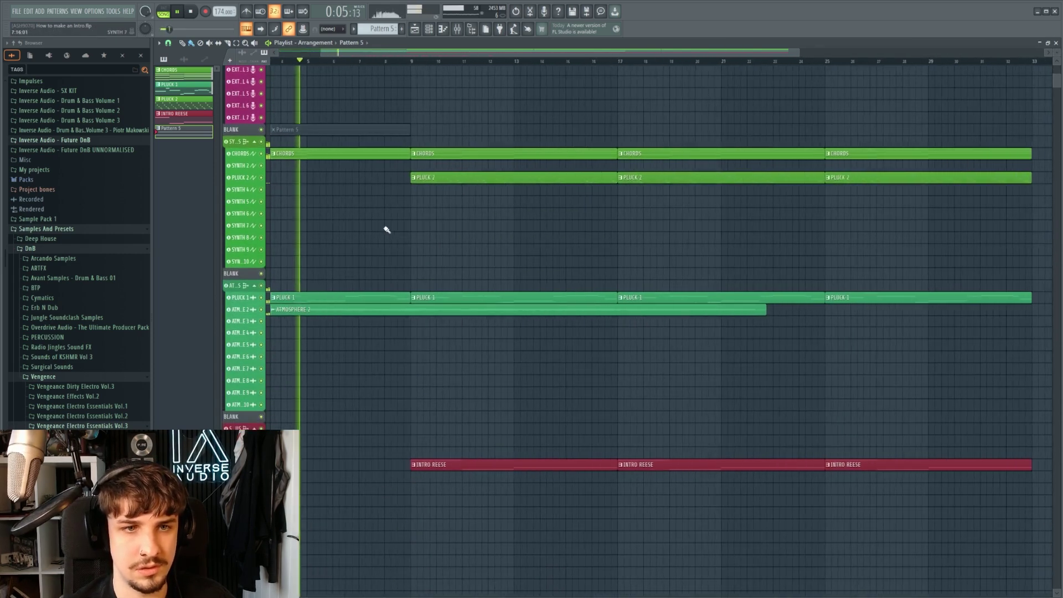
scroll(450, 247, "up", 1)
scroll(451, 247, "left", 2)
scroll(458, 244, "down", 3, "ctrl")
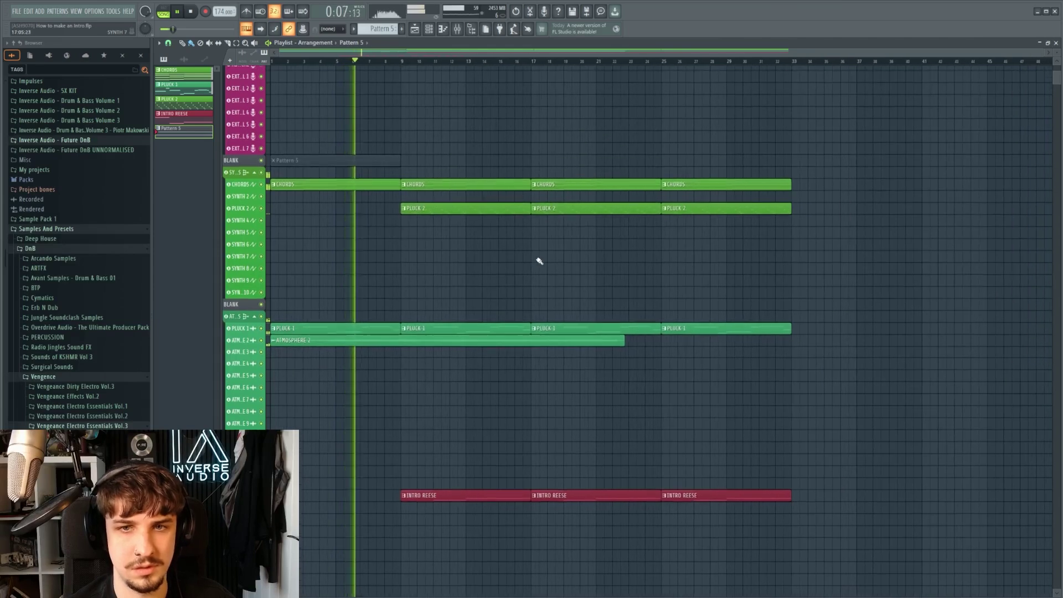
scroll(422, 287, "up", 2, "ctrl")
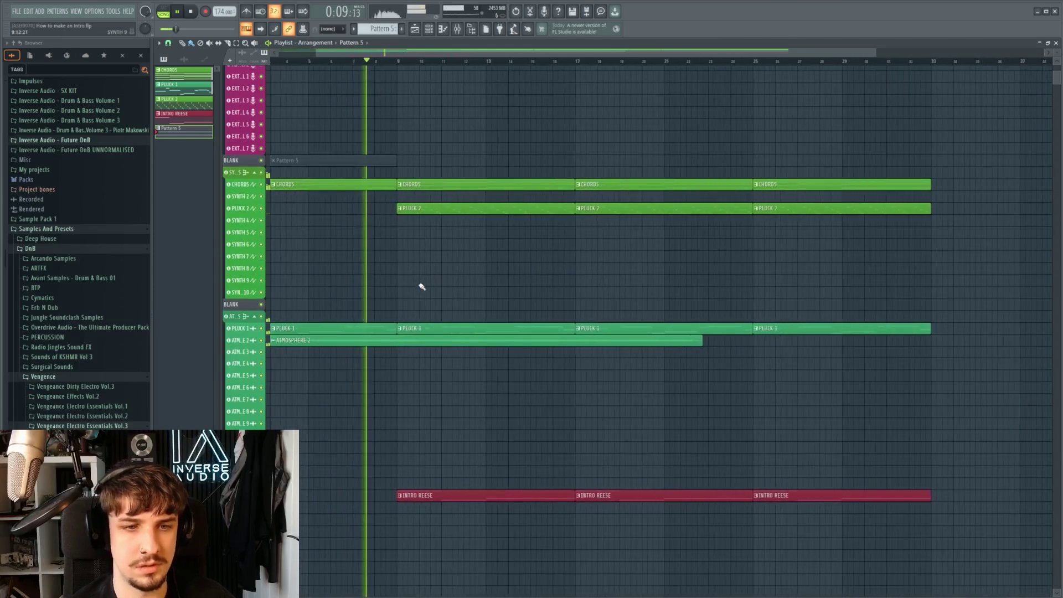
scroll(460, 287, "left", 1)
scroll(537, 266, "down", 1)
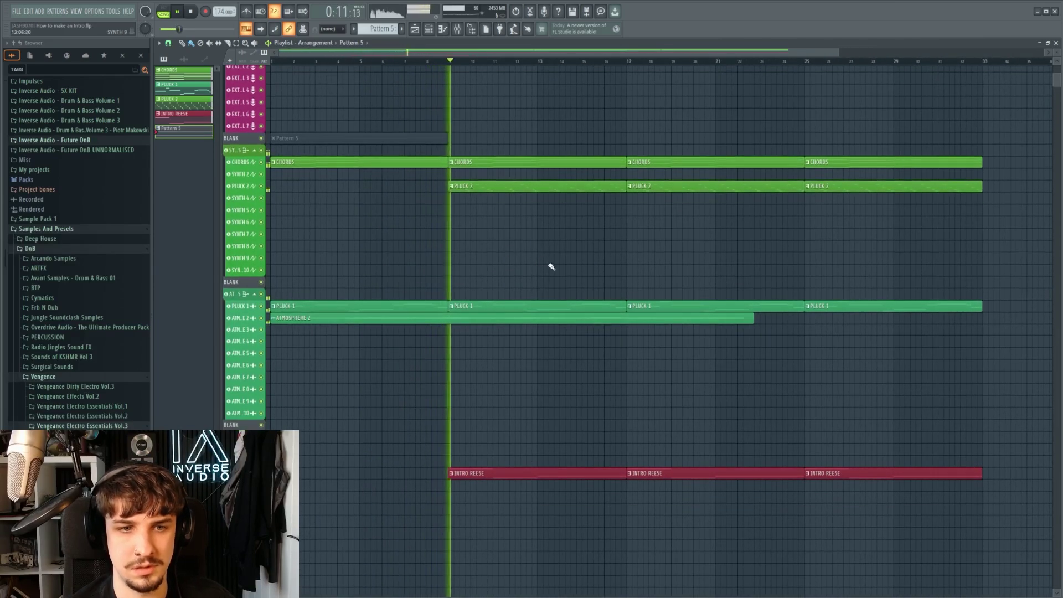
scroll(551, 267, "down", 2, "ctrl")
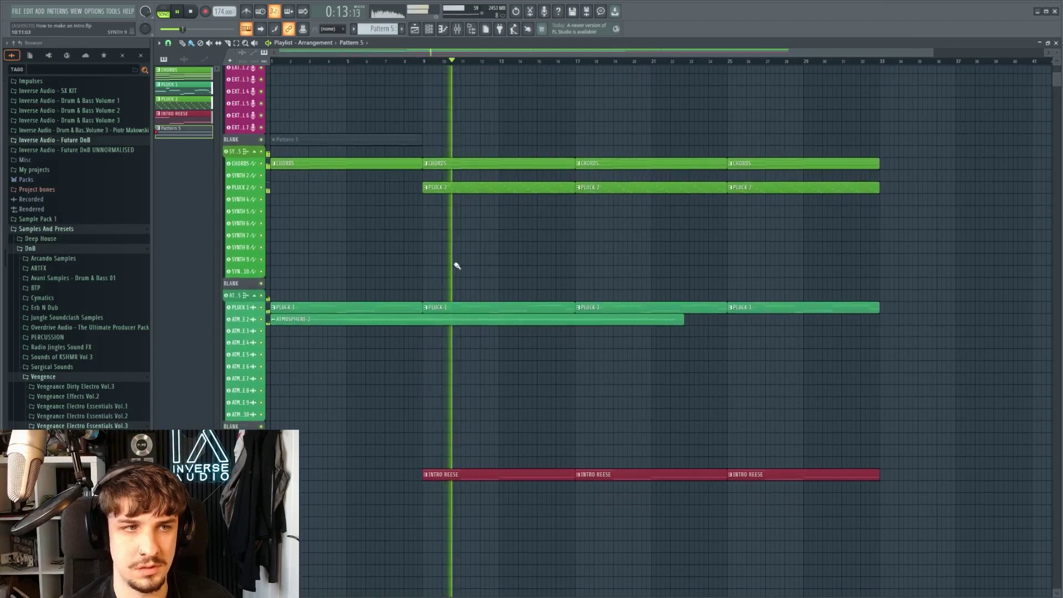
scroll(457, 266, "down", 3, "alt")
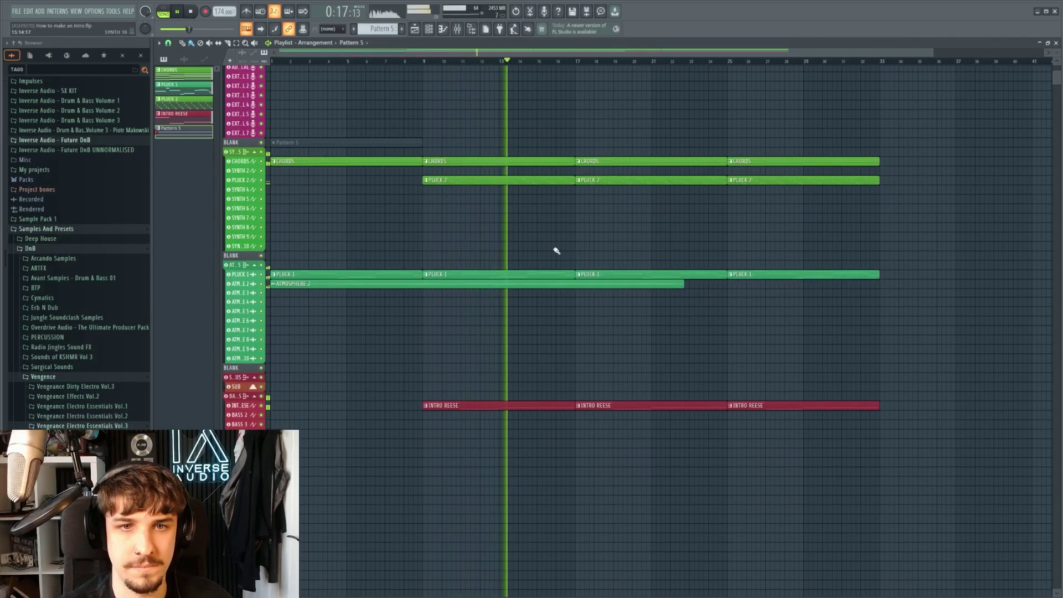
scroll(553, 247, "up", 2, "ctrl")
scroll(524, 250, "up", 1)
scroll(517, 259, "up", 2, "ctrl")
scroll(550, 260, "down", 5, "ctrl")
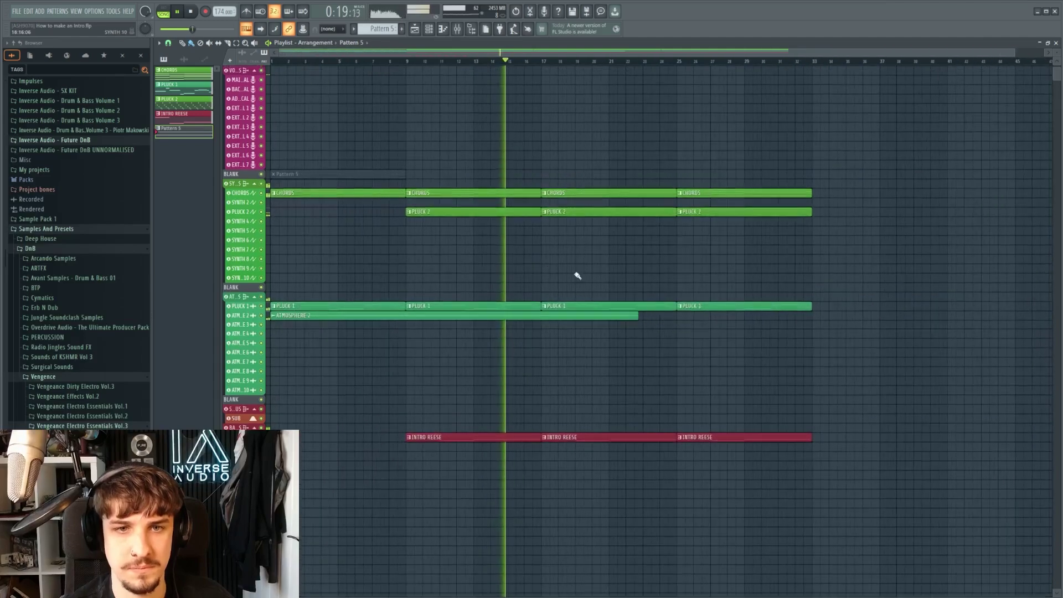
scroll(548, 284, "up", 1, "ctrl")
scroll(608, 290, "up", 2, "alt")
scroll(645, 296, "up", 1, "ctrl")
scroll(492, 283, "down", 2, "ctrl")
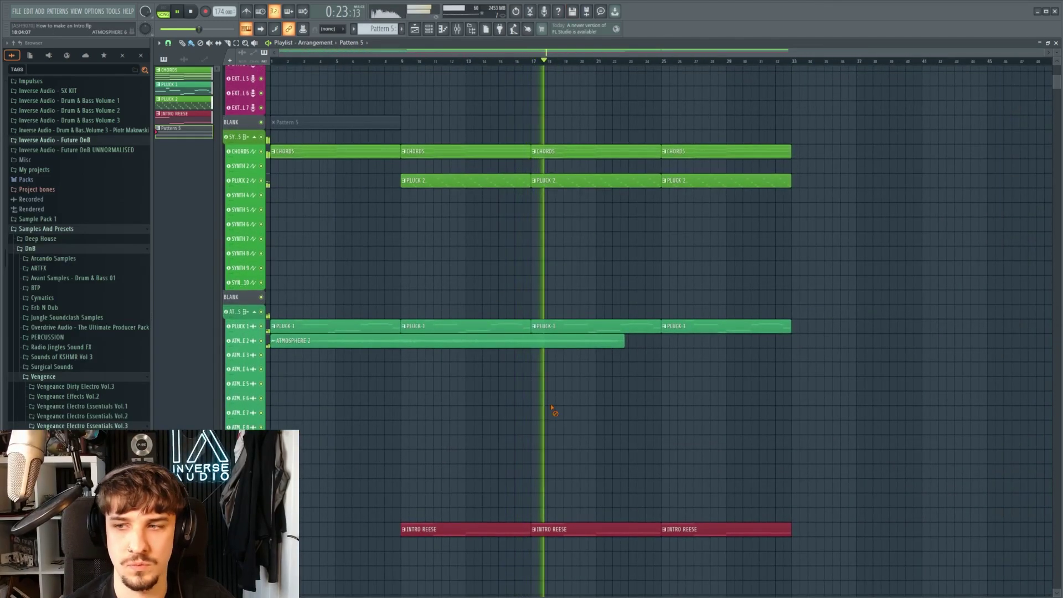
scroll(582, 421, "up", 1)
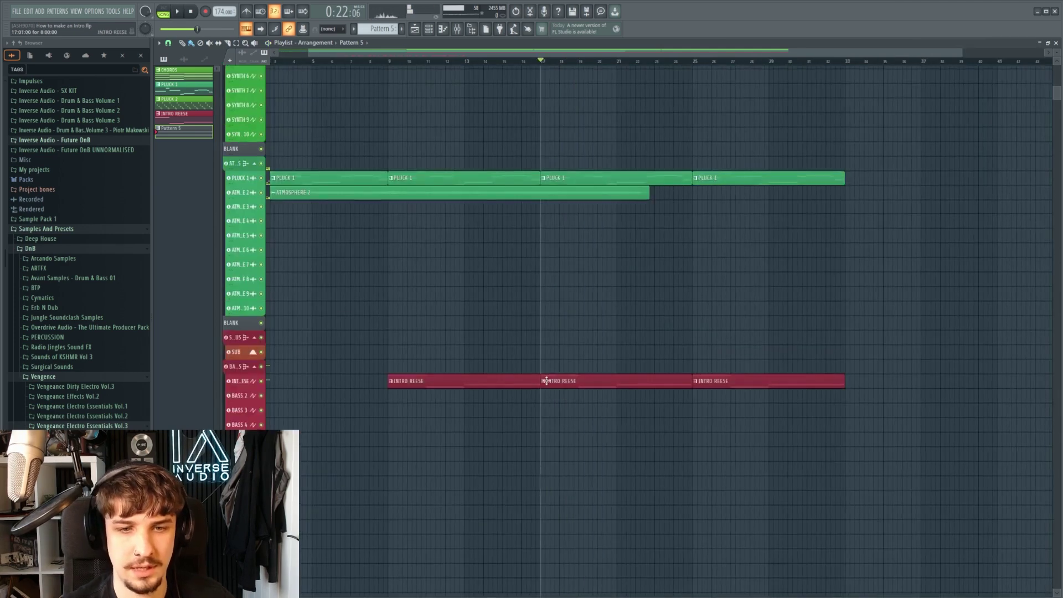
Make the INTRO REESE clip at bar 17 unique and open its notes for editing.
left_click(544, 381)
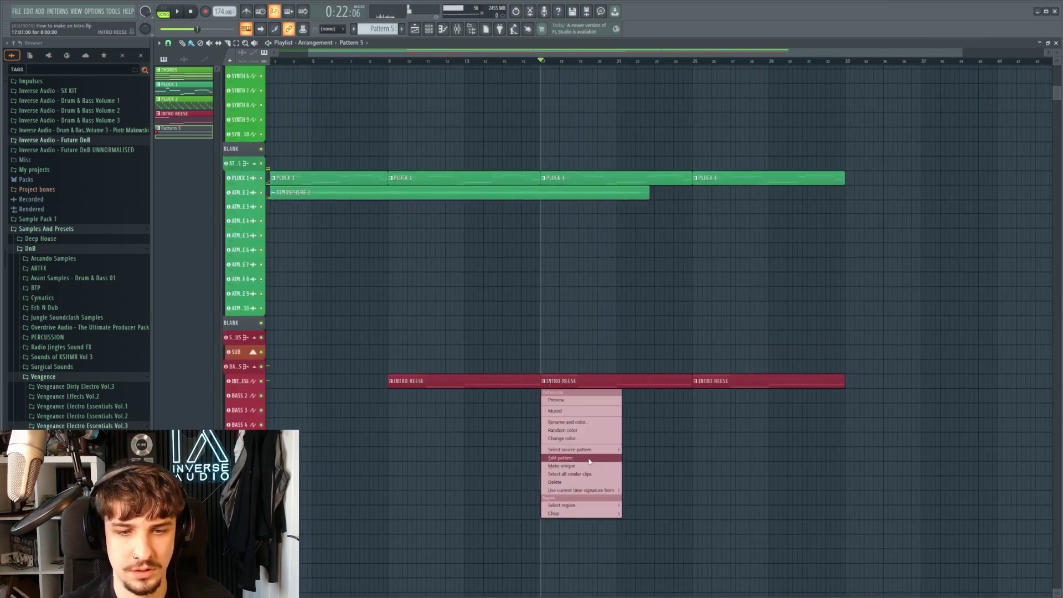
left_click(577, 467)
double_click(617, 384)
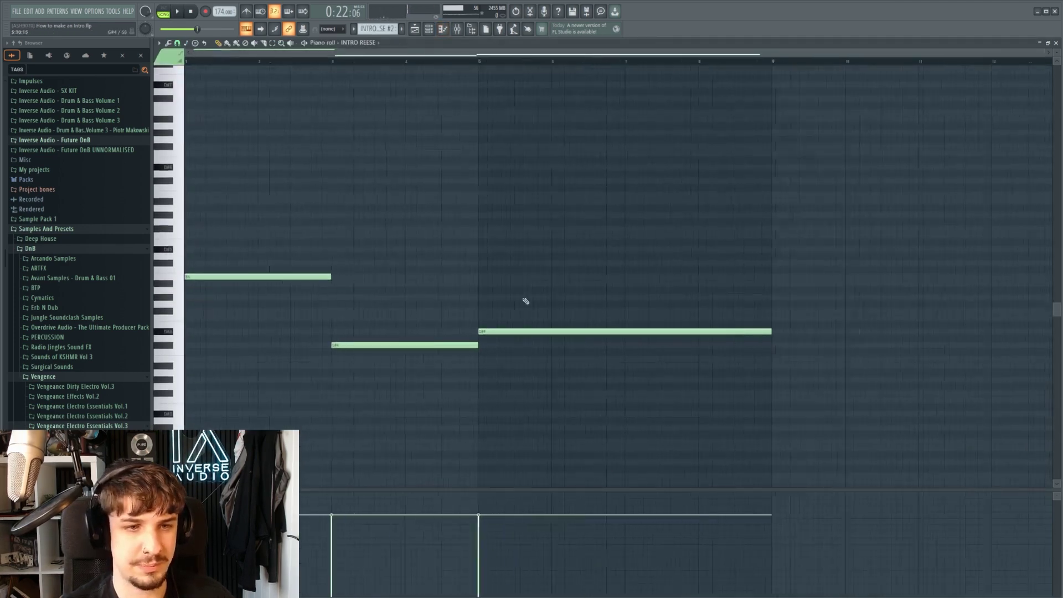
Shorten the first two notes of INTRO REESE #2, fill their ends with short notes an octave higher, and play them.
left_click(414, 29)
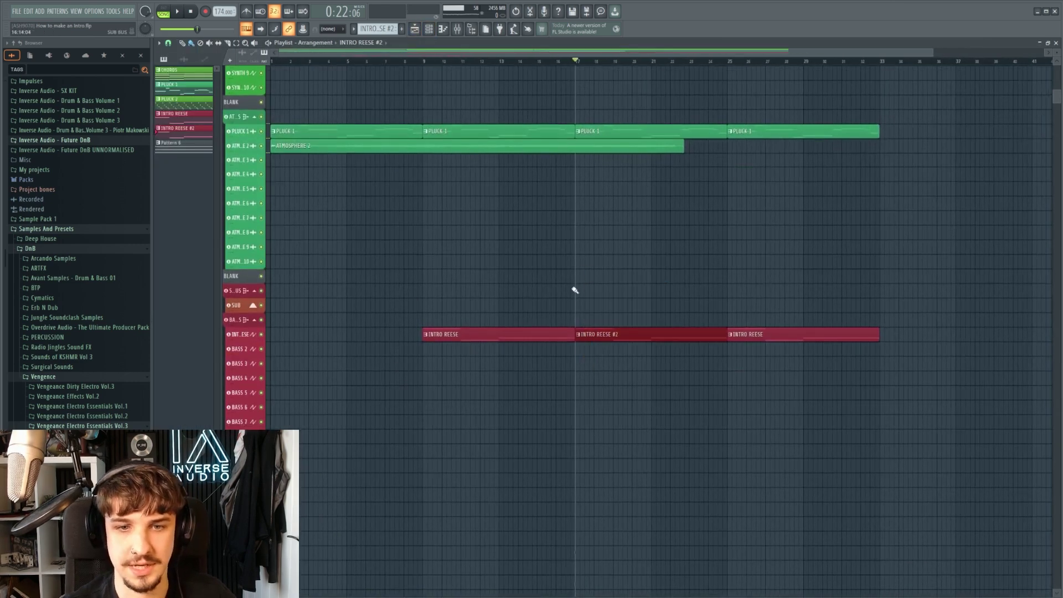
double_click(637, 333)
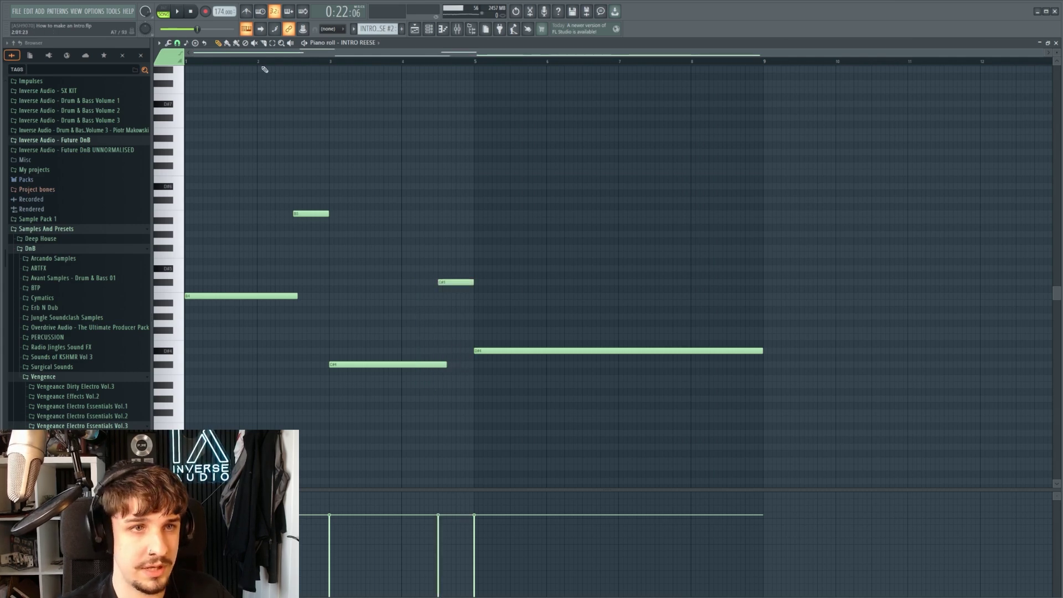
key("space")
scroll(332, 287, "up", 3)
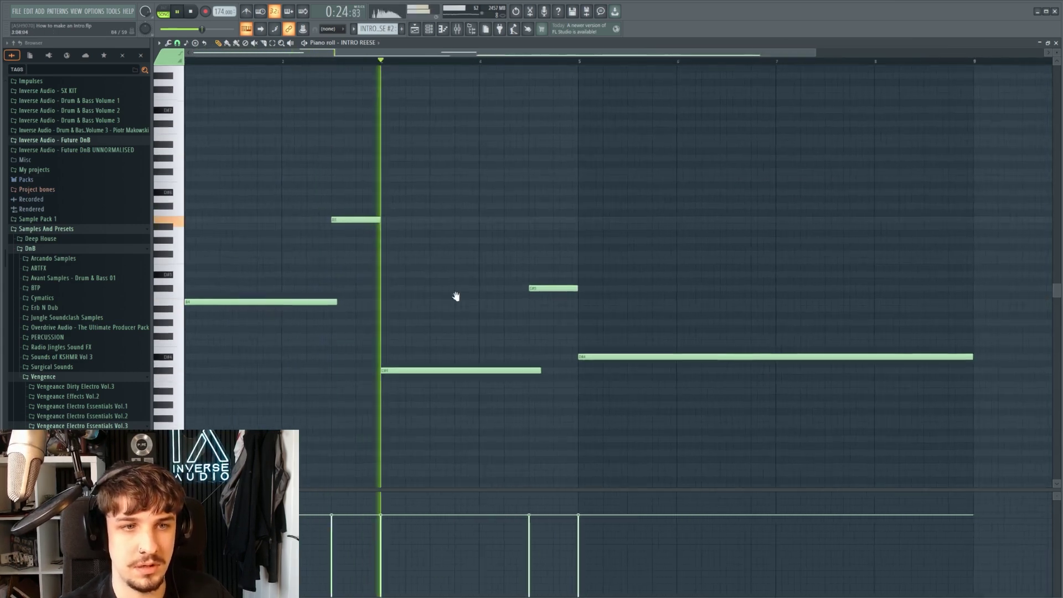
scroll(399, 315, "up", 3)
Split the final long note of INTRO REESE #2 half a bar before bar 8 and add another note at bar 8.
left_click_drag(496, 308, 607, 335)
scroll(705, 339, "down", 3)
scroll(601, 336, "up", 1)
scroll(598, 337, "down", 2)
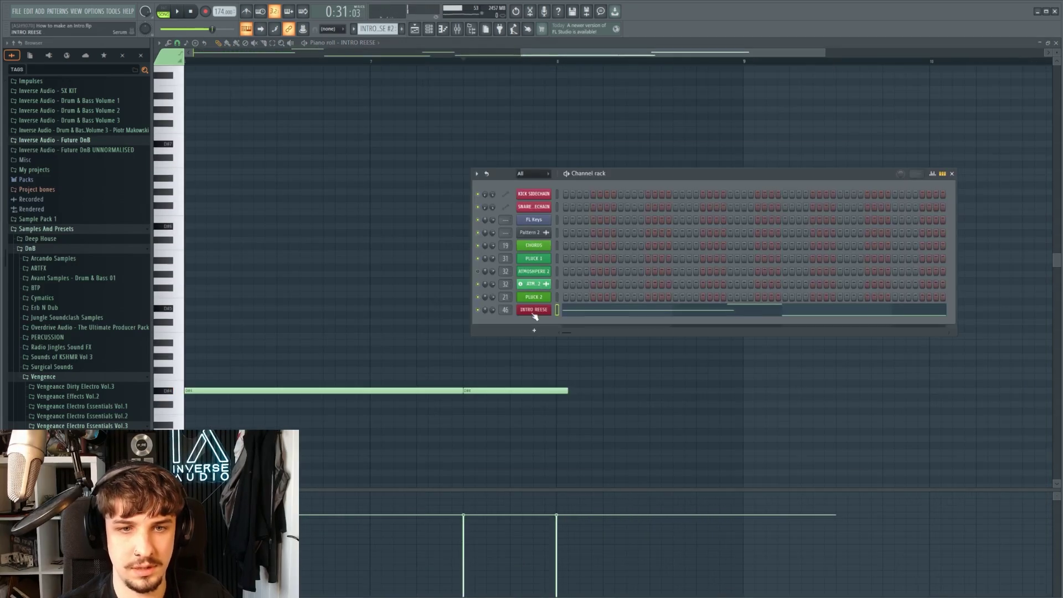
Extend the final run of INTRO REESE #2 in bar 8 with C#5, A#4 and B4 notes spaced one beat apart.
left_click(534, 312)
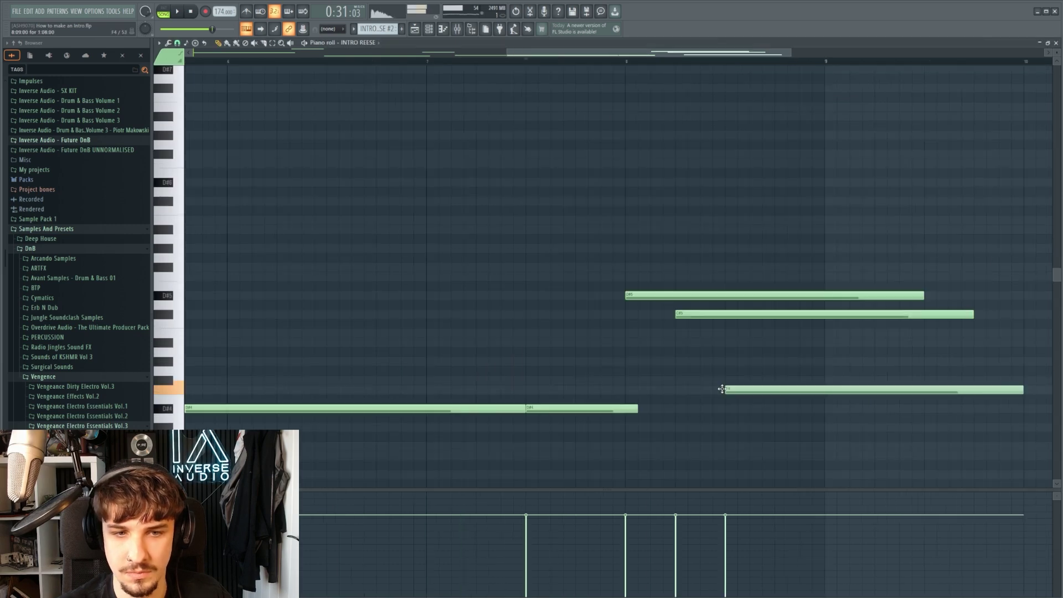
right_click(722, 389)
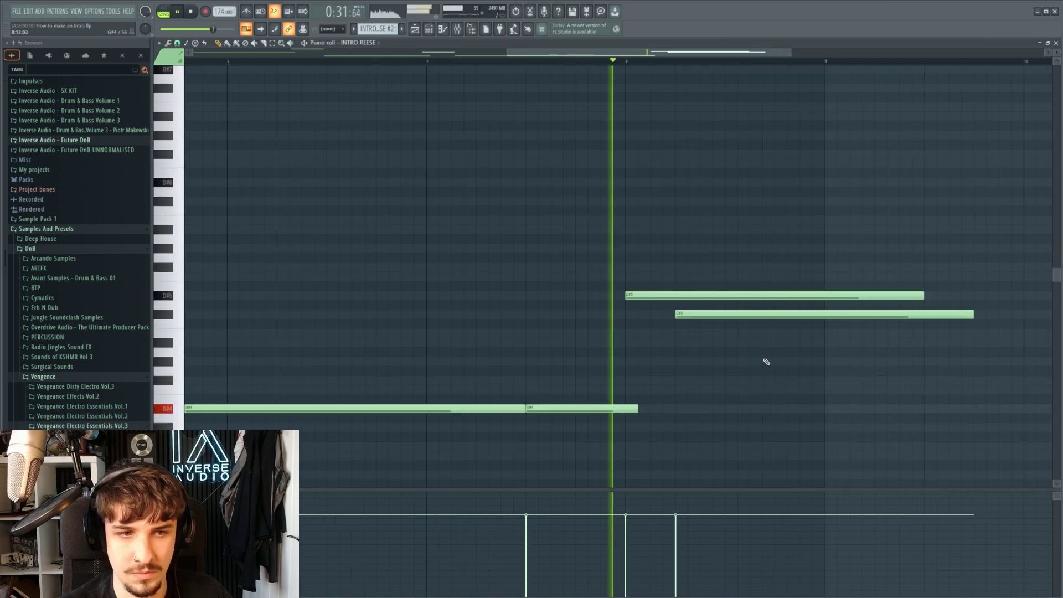
left_click(730, 335)
mouse_move(730, 334)
left_mouse_down()
mouse_move(718, 344)
mouse_move(730, 343)
left_mouse_up()
key("space")
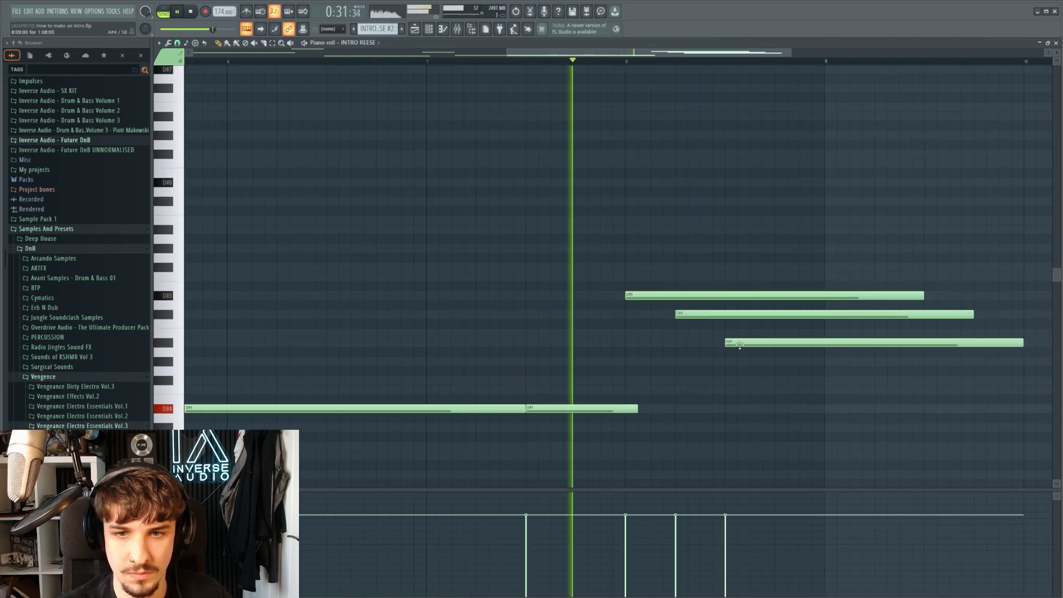
left_click(777, 334)
scroll(774, 359, "down", 2)
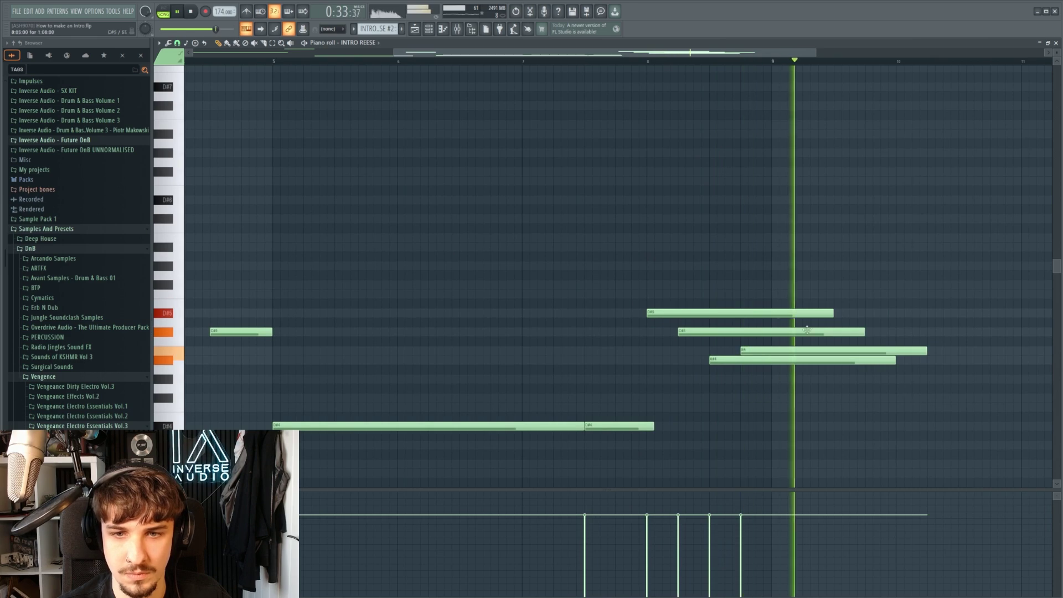
Shorten the four run notes in bar 8 to about a beat each so the phrase ends at bar 9, and play it.
left_click_drag(636, 302, 938, 365)
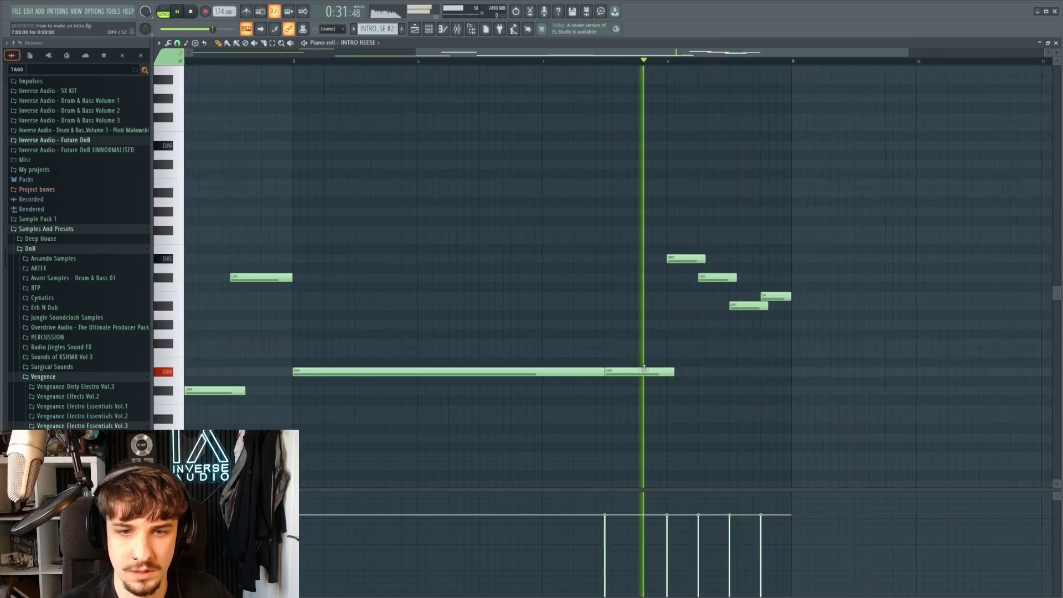
scroll(650, 369, "down", 2)
scroll(648, 369, "up", 2)
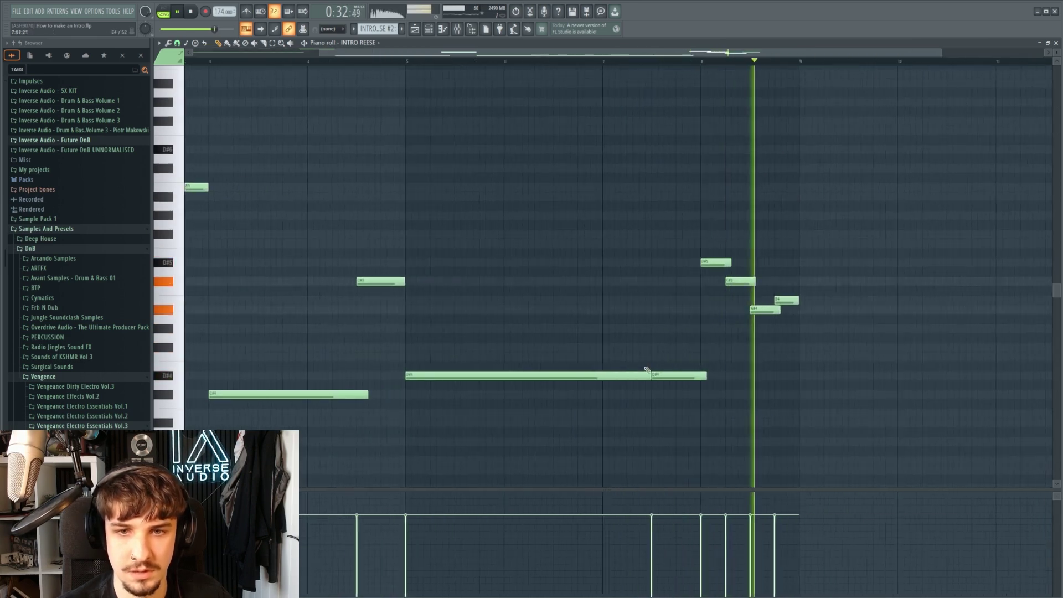
scroll(595, 349, "down", 2)
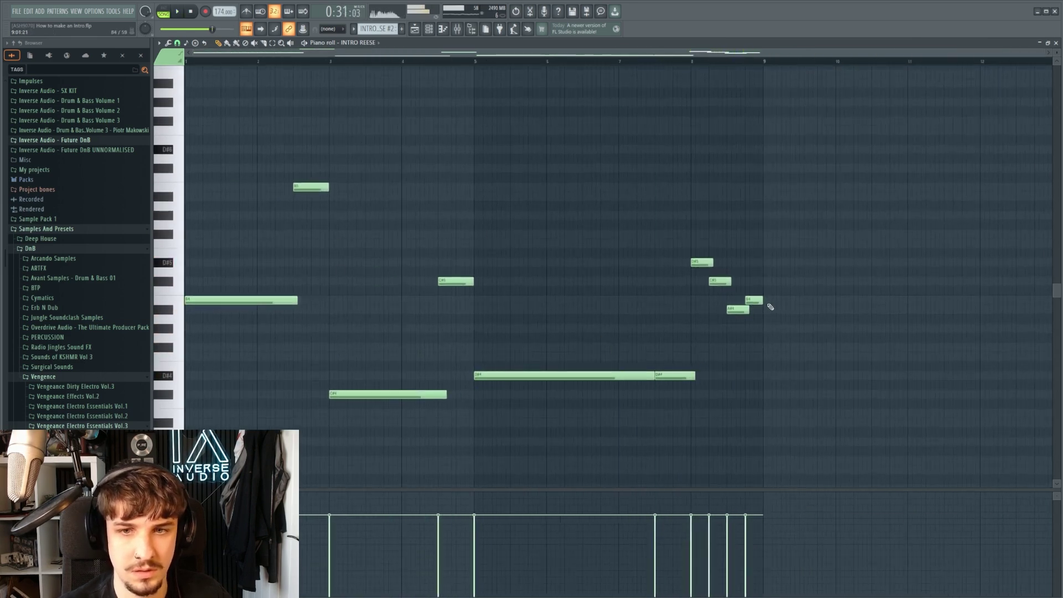
Lower the run's last two notes to G#4 and A#4, slightly lengthen the two earlier octave notes, and play the ending.
key("space")
key("space")
mouse_move(735, 311)
left_mouse_down()
mouse_move(733, 331)
mouse_move(749, 310)
left_mouse_up()
key("space")
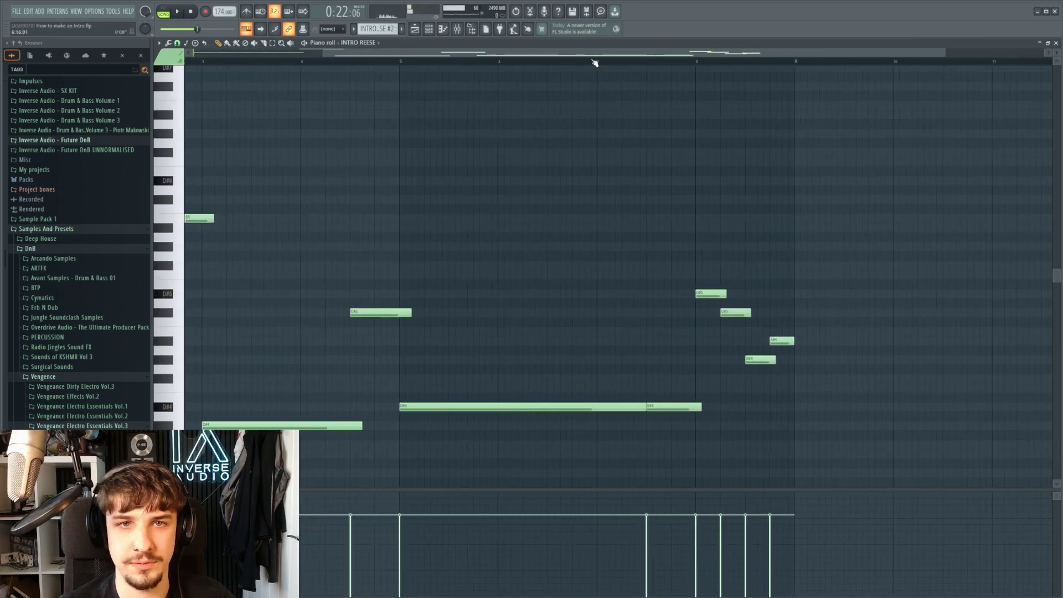
left_click_drag(763, 326, 707, 316)
left_click_drag(666, 363, 639, 365)
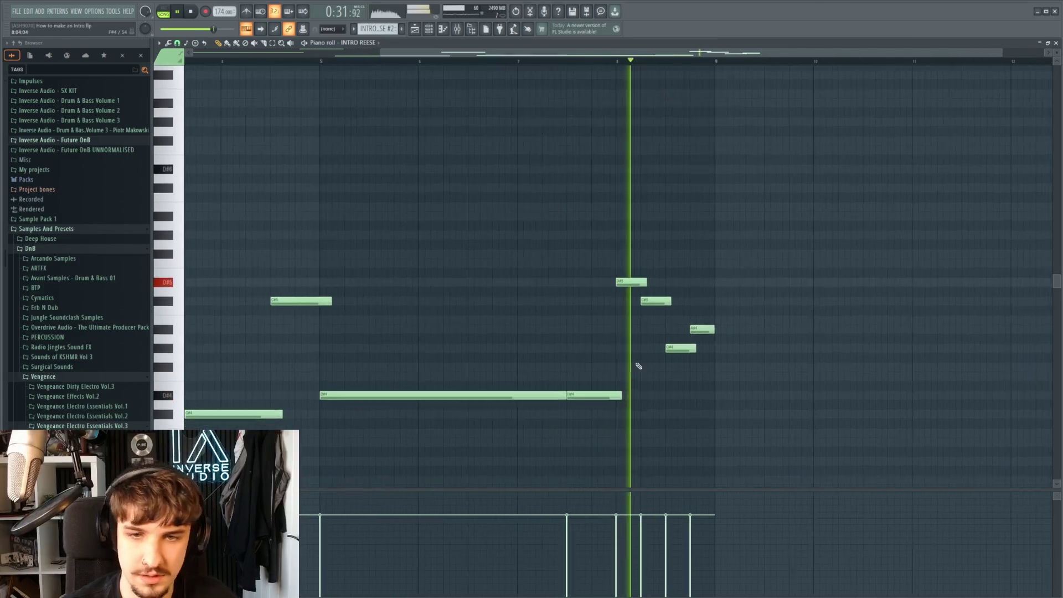
Delete the G#4 note from the bar 8 run, stretch the C#5 note across its gap, and play the ending.
scroll(636, 371, "down", 2)
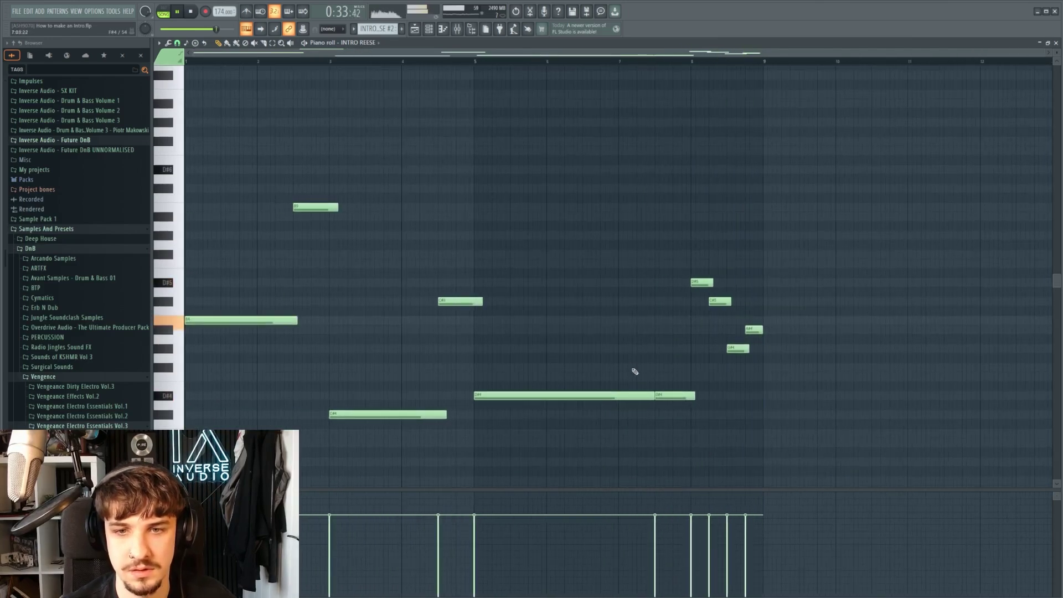
right_click(749, 345)
scroll(771, 334, "up", 1)
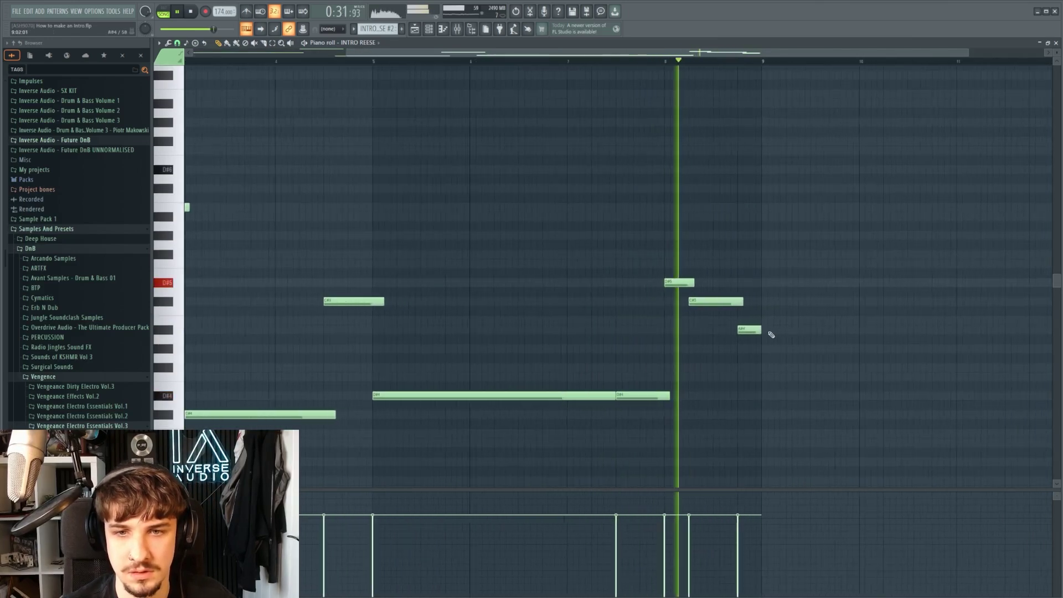
scroll(764, 339, "down", 1)
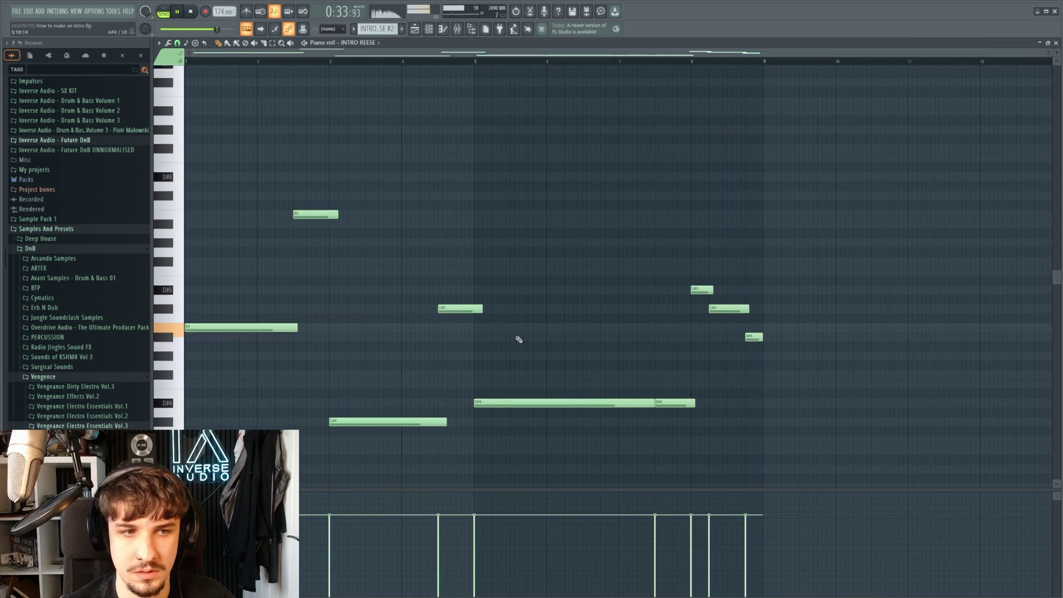
Return to the playlist and look over the arranged CHORDS, PLUCK, ATMOSPHERE 2 and INTRO REESE clips.
left_click(414, 30)
key("space")
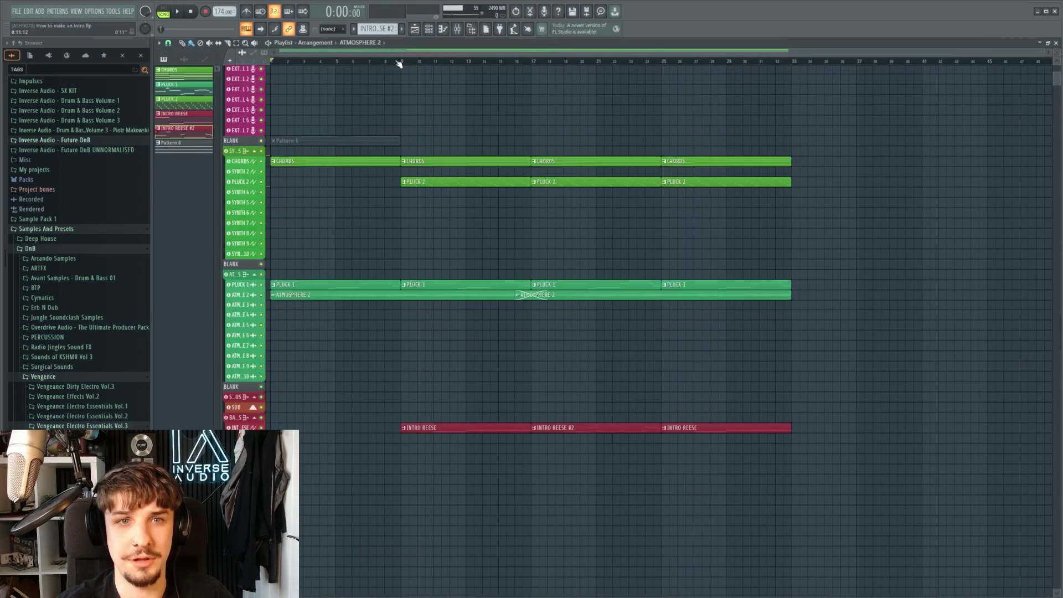
scroll(439, 187, "up", 2)
left_click_drag(380, 162, 787, 206)
scroll(686, 259, "up", 1)
left_click_drag(680, 261, 512, 352)
scroll(664, 371, "up", 1)
left_click(692, 337, "ctrl")
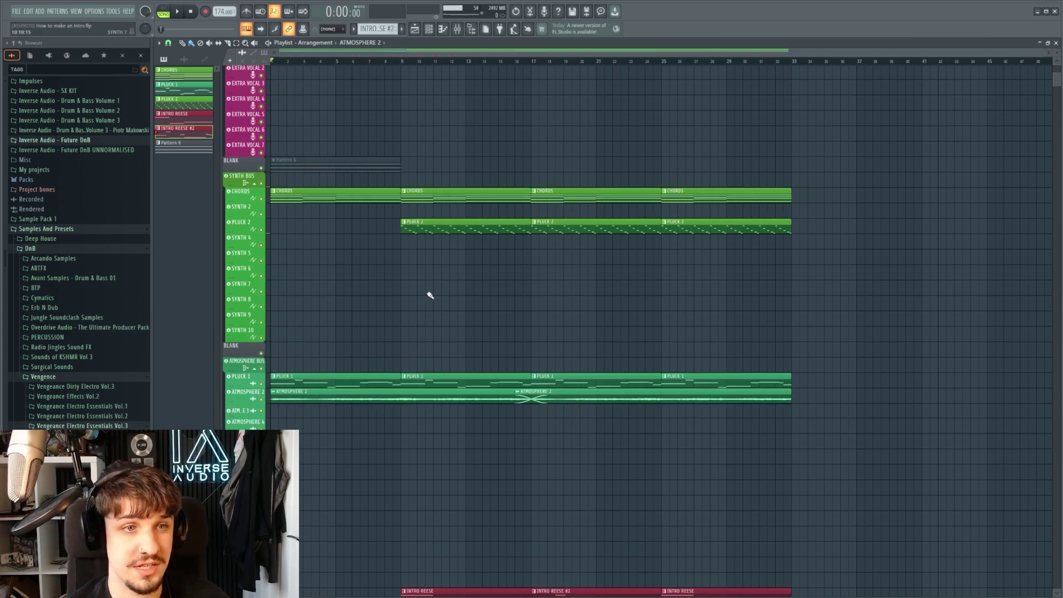
scroll(422, 226, "down", 1)
scroll(355, 373, "down", 4)
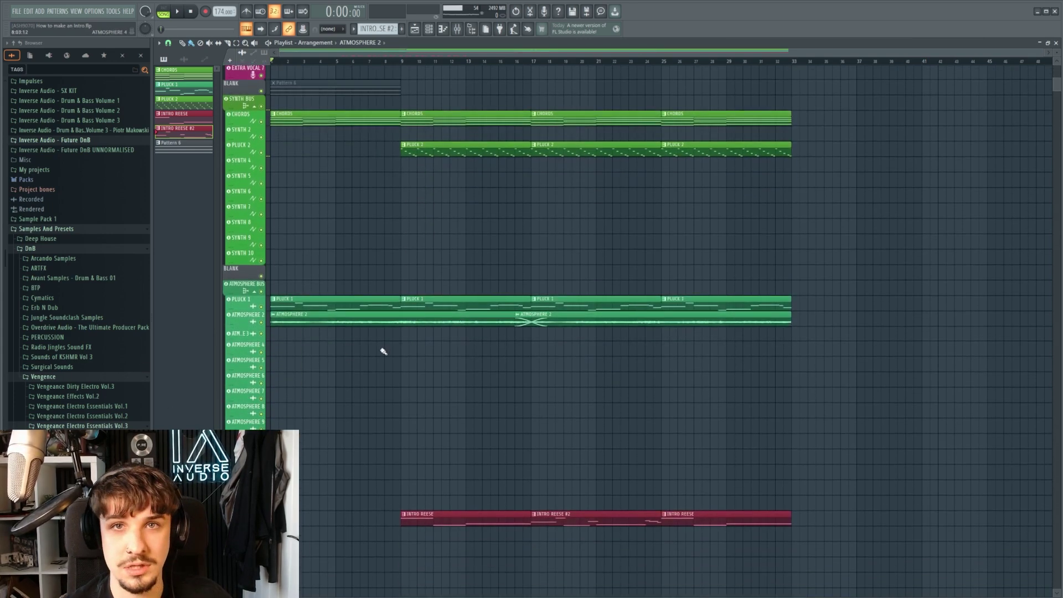
Find VEE3 Ride 01 in the VEE3 Rides sample folder and place it on the HAT 1 track at bar 9.
scroll(83, 405, "down", 5)
left_click(83, 279)
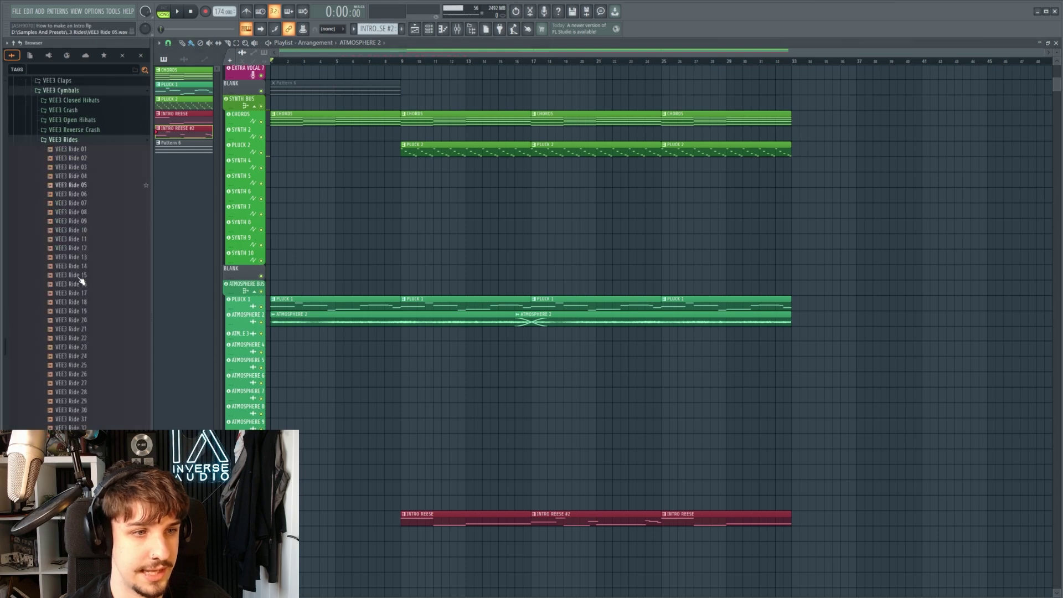
left_click_drag(417, 350, 413, 348)
scroll(93, 173, "up", 5)
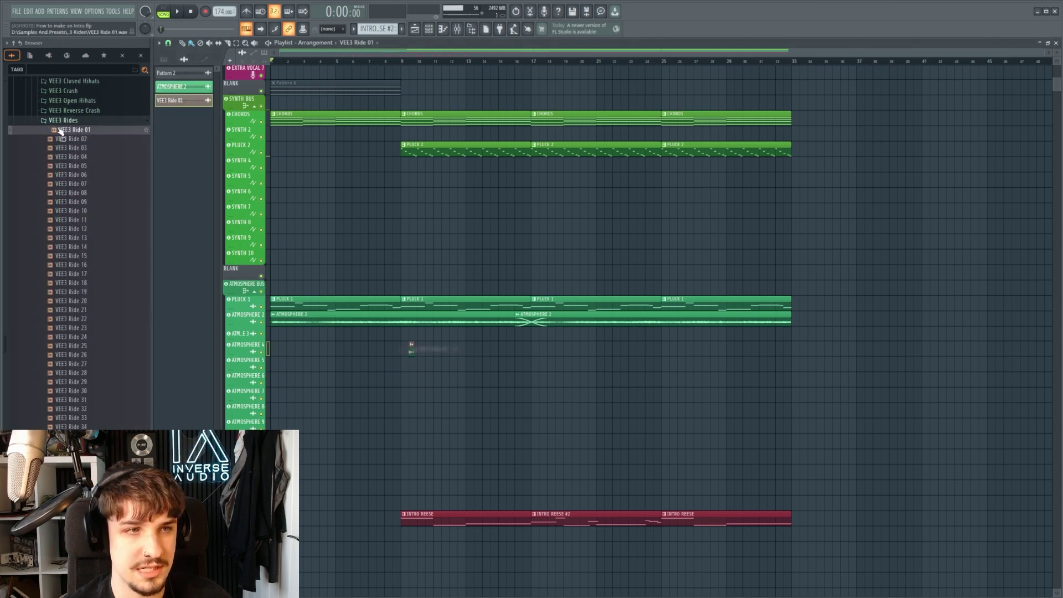
scroll(421, 363, "up", 5)
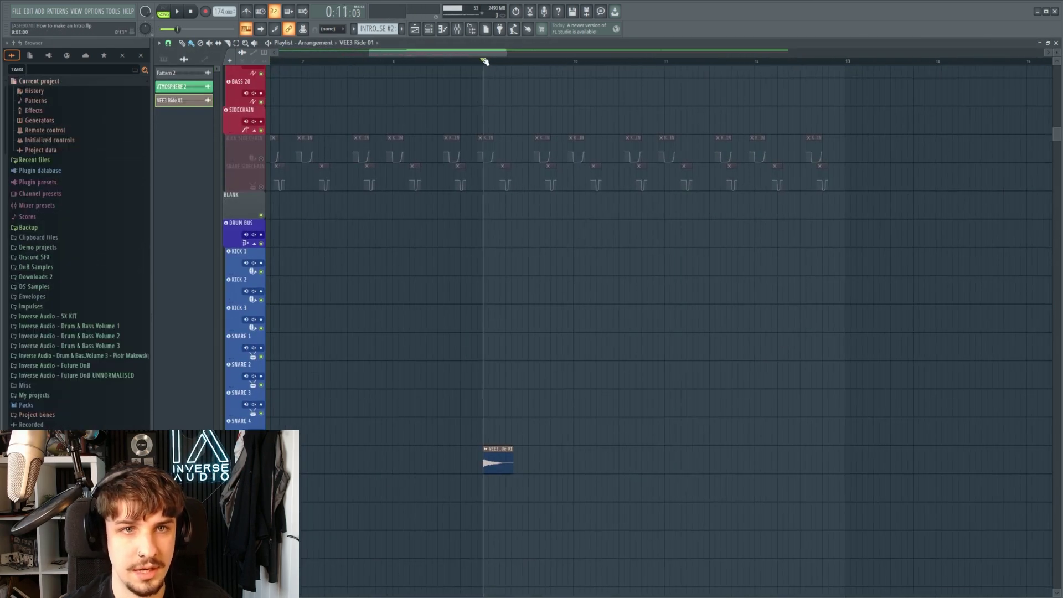
scroll(491, 363, "up", 6)
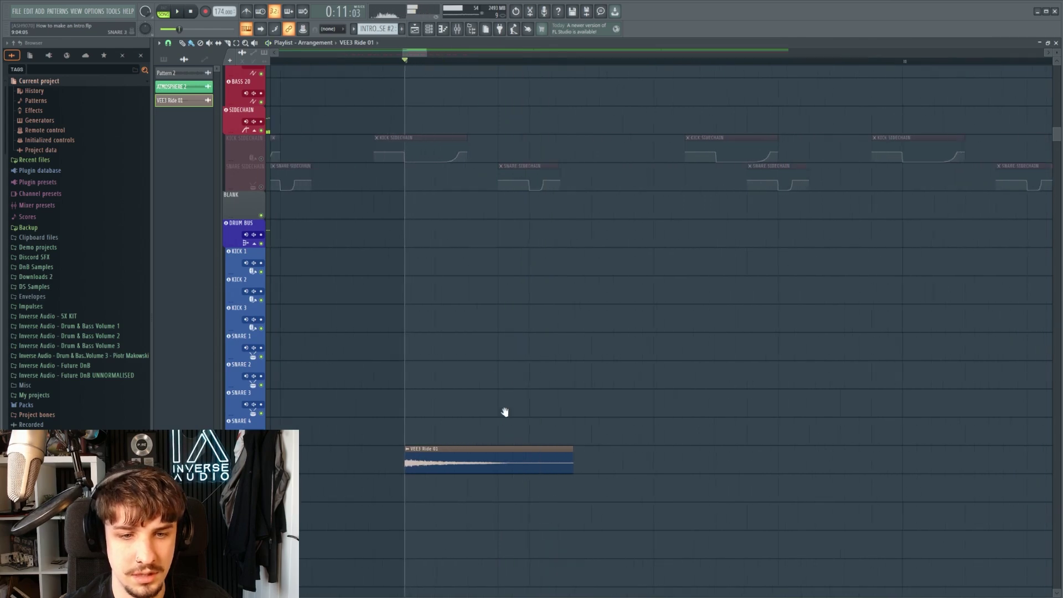
Trim the VEE3 Ride 01 clip on the HAT 1 track to one beat.
scroll(556, 360, "down", 2)
left_click_drag(577, 350, 500, 403)
scroll(567, 380, "up", 3)
scroll(569, 381, "down", 2)
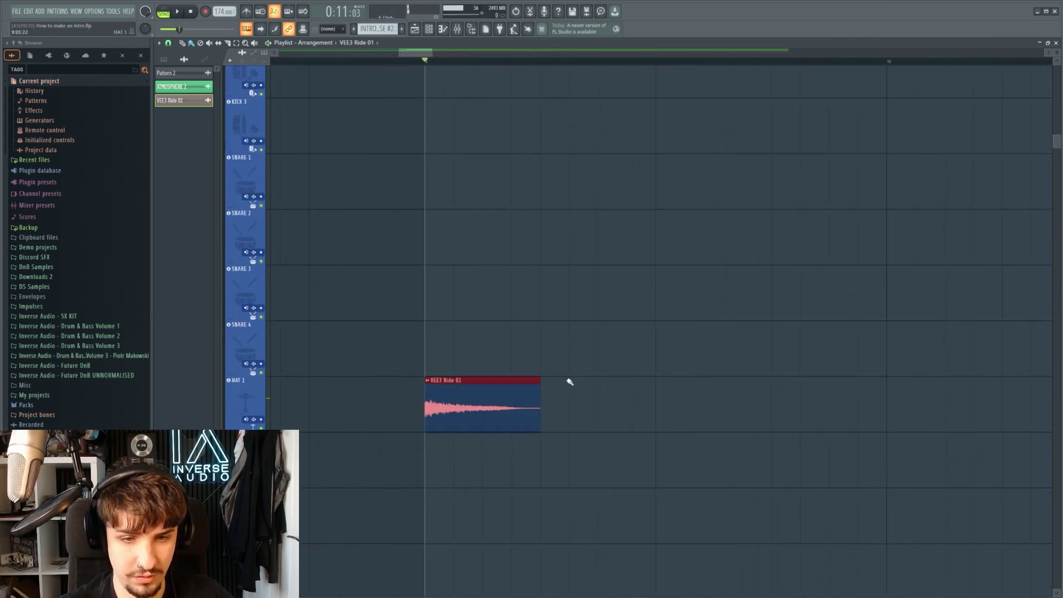
Repeat the one-beat ride clip so four consecutive hits fill bar 9.
scroll(587, 375, "up", 1)
key("ctrl+b")
key("ctrl+b")
key("ctrl+b")
right_click(673, 395)
left_click_drag(673, 395, 600, 293)
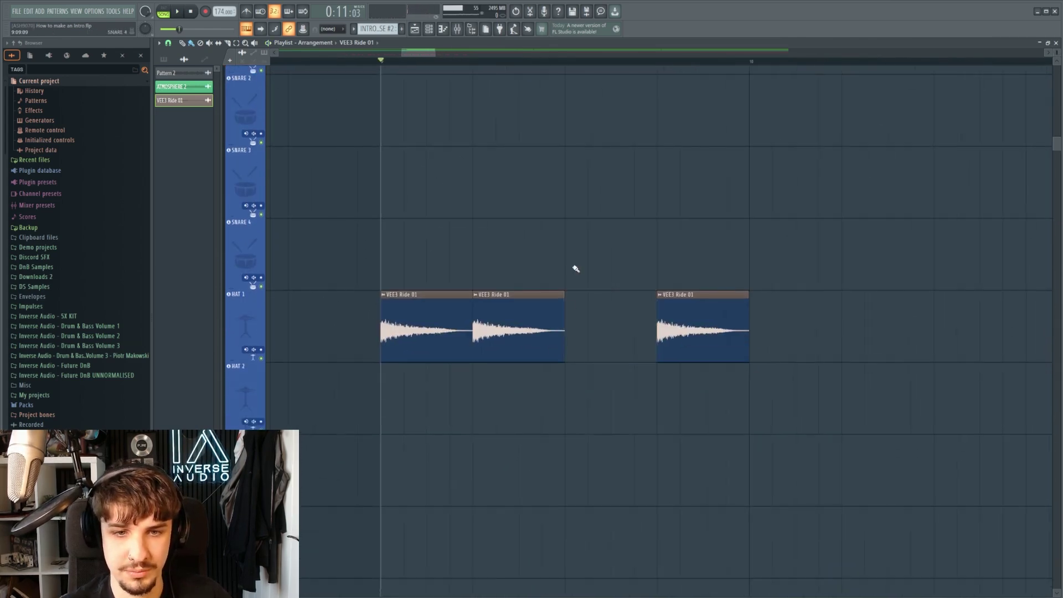
scroll(542, 262, "down", 5)
left_click_drag(534, 214, 559, 323)
scroll(559, 322, "up", 5)
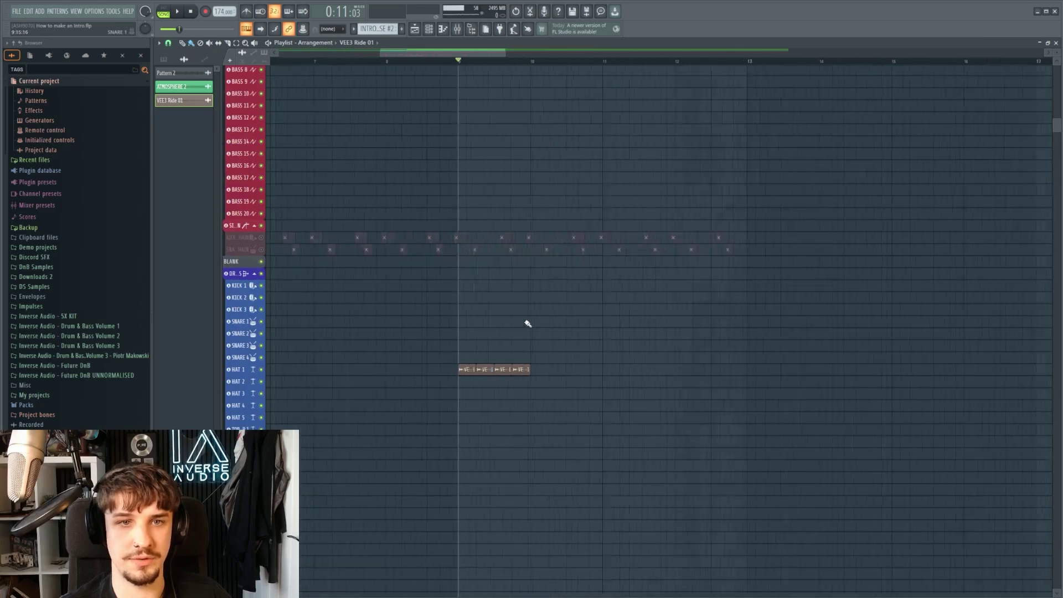
Set the clip gain of the second and fourth ride hits to -7.3 dB and the third to -4.4 dB, and fade out the second.
left_click_drag(471, 351, 489, 354)
scroll(489, 354, "up", 1)
scroll(531, 320, "down", 2)
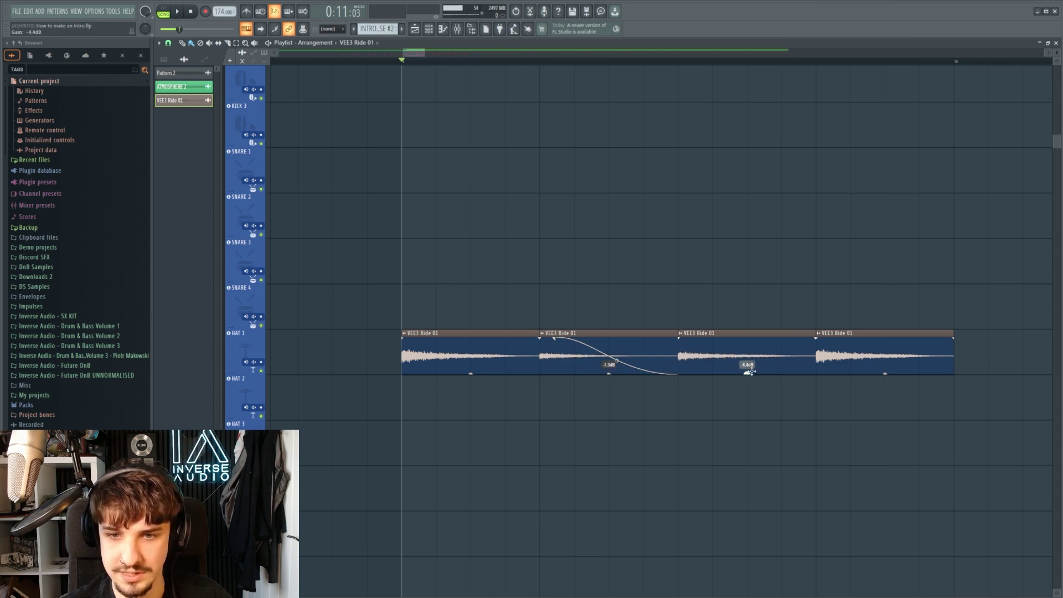
left_click(529, 334, "ctrl")
scroll(533, 332, "up", 2)
left_click_drag(588, 273, 570, 221)
left_click_drag(745, 170, 723, 381)
left_click_drag(681, 223, 661, 272)
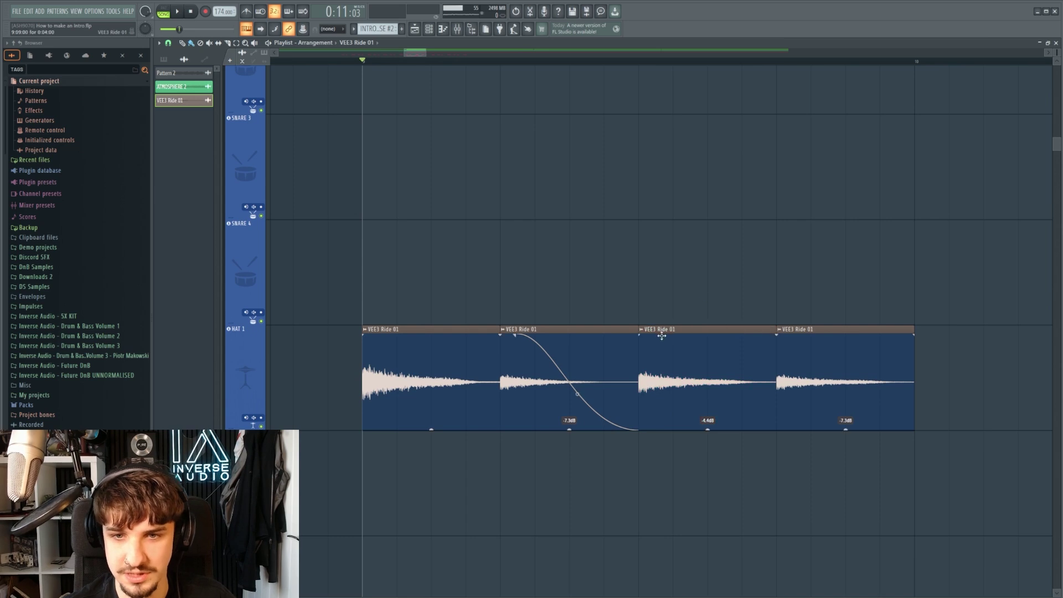
Nudge the second and third ride hits slightly late off the grid and fit the second clip's end before the third.
left_click_drag(738, 316, 734, 336)
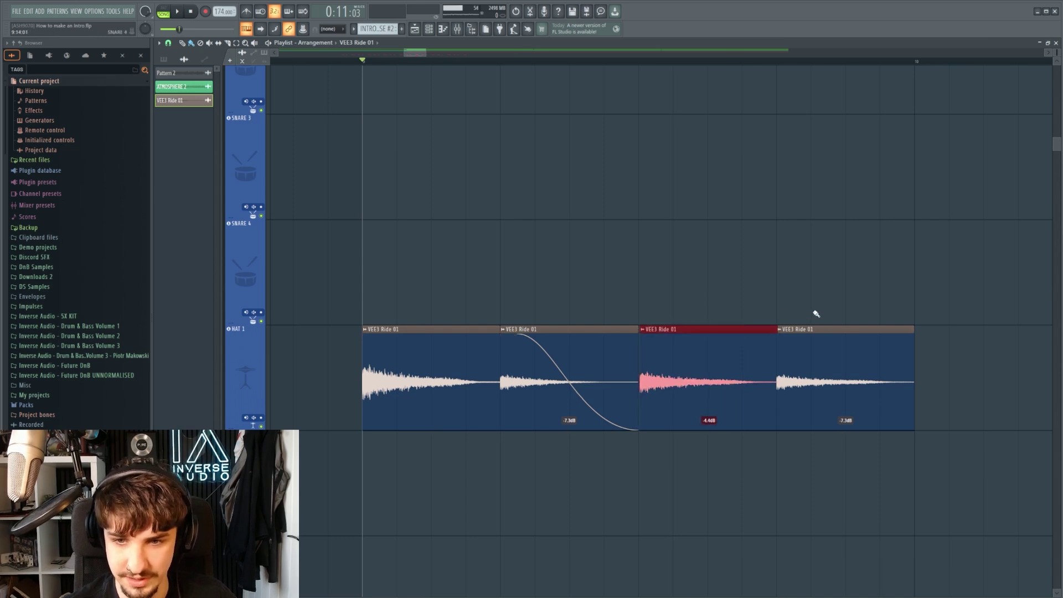
scroll(777, 318, "up", 3)
scroll(562, 298, "down", 4)
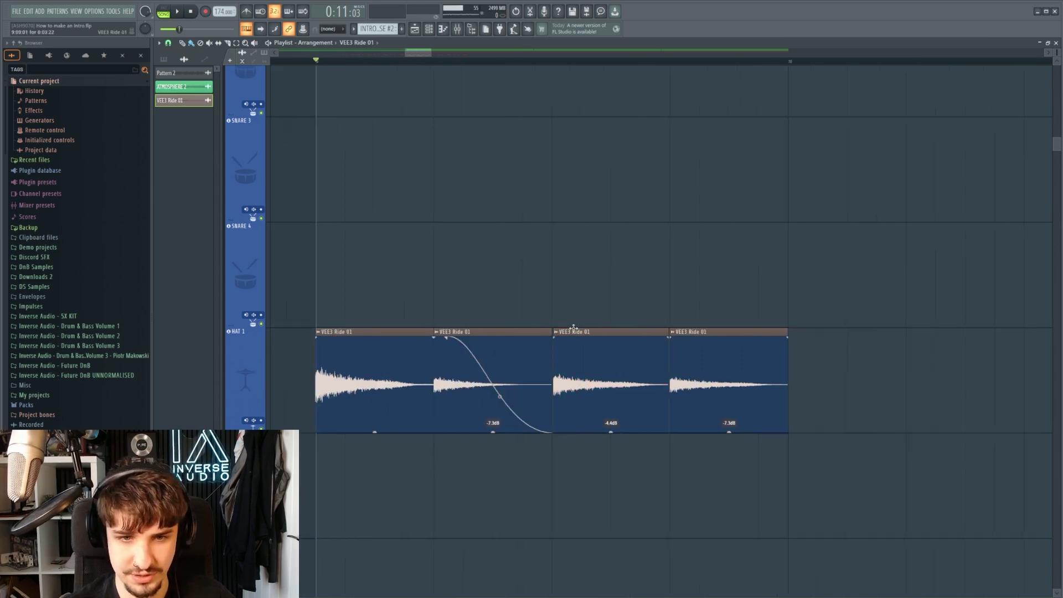
left_click_drag(474, 228, 472, 346)
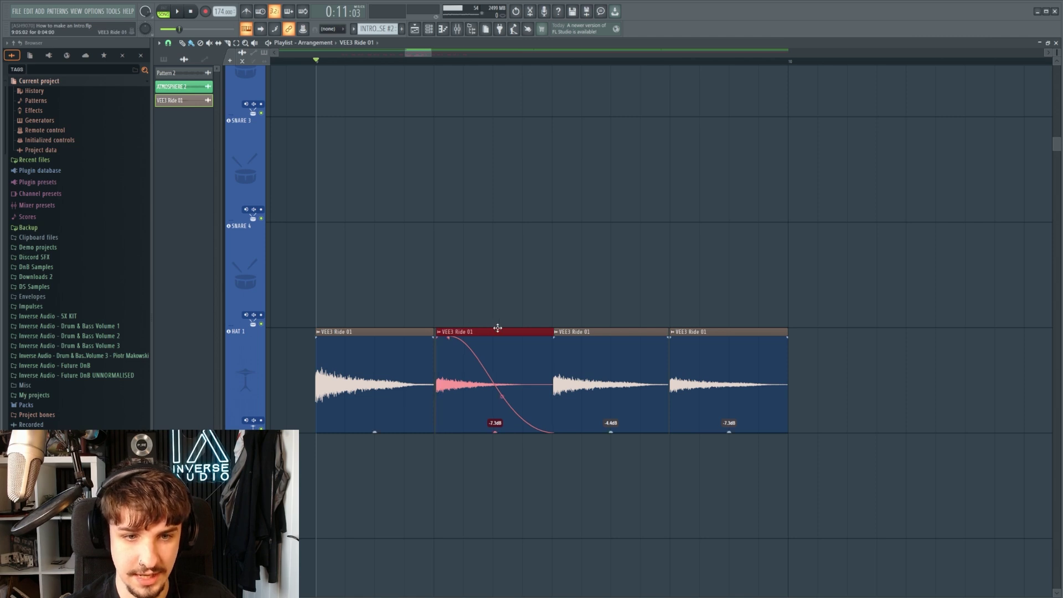
scroll(497, 328, "up", 2)
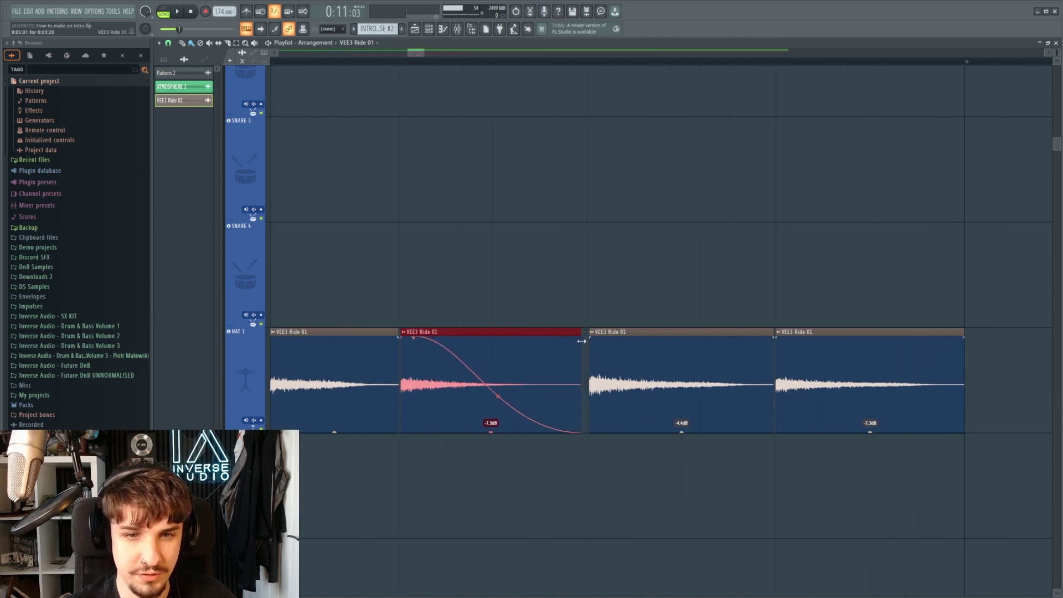
Add fade-outs to the remaining ride hits, audition the bar, and duplicate the four-hit pattern into bar 10.
scroll(531, 332, "down", 8)
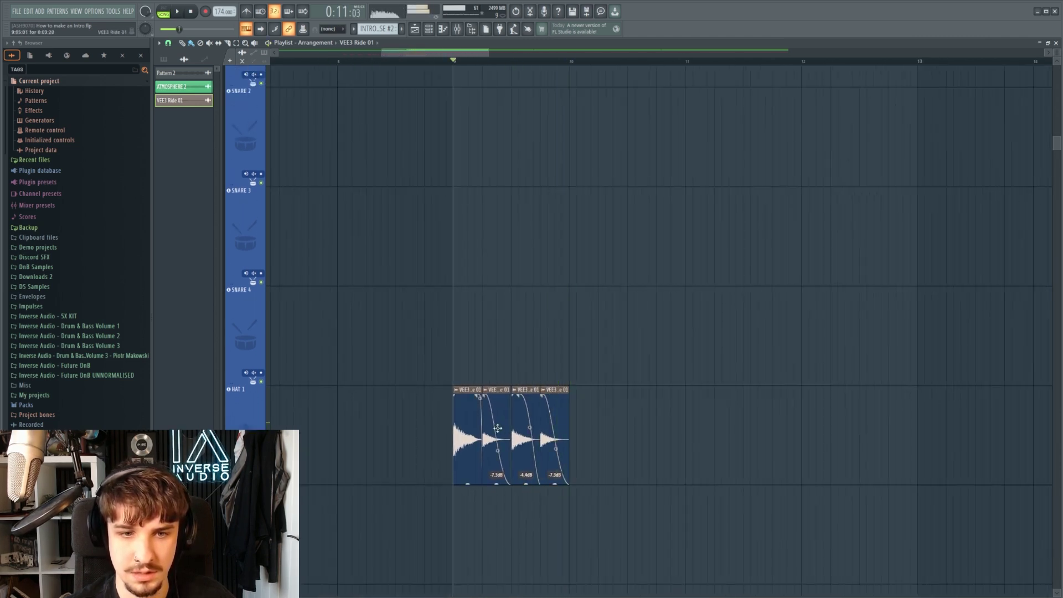
key("space")
key("space")
key("space")
key("space")
key("ctrl+b")
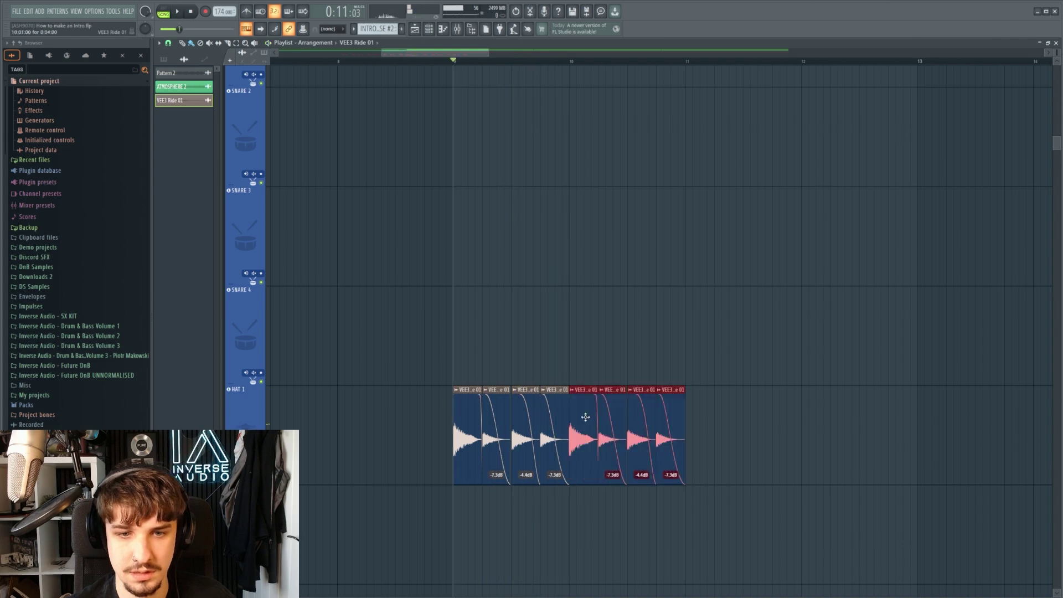
Repeat the two-bar ride pattern until it reaches bar 17, and play the section from bar 9.
scroll(586, 417, "down", 3)
left_click_drag(624, 61, 537, 72)
scroll(517, 450, "down", 3)
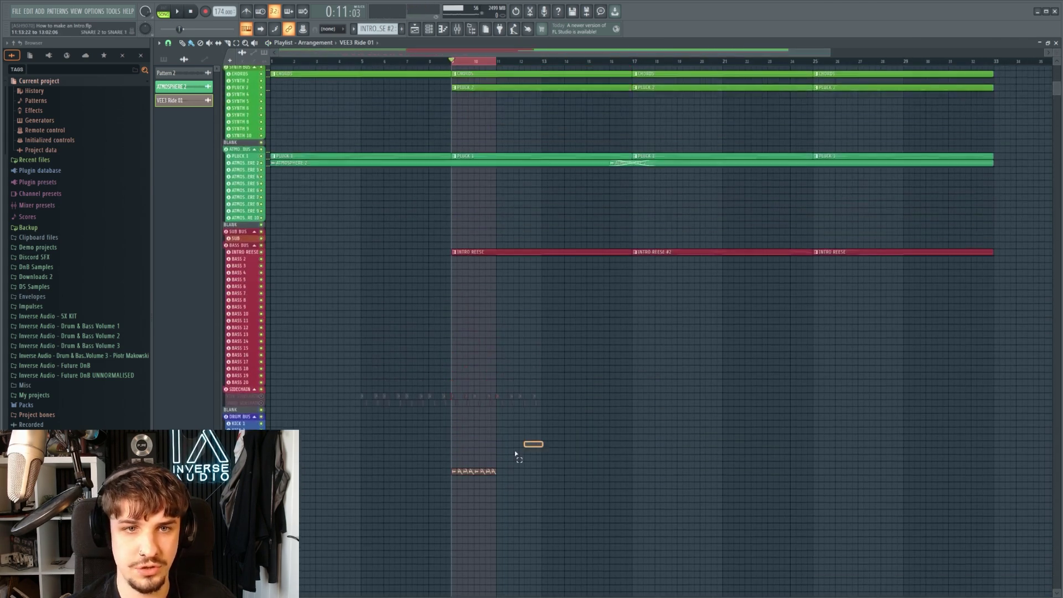
key("ctrl+b")
key("ctrl+b")
key("ctrl+b")
key("space")
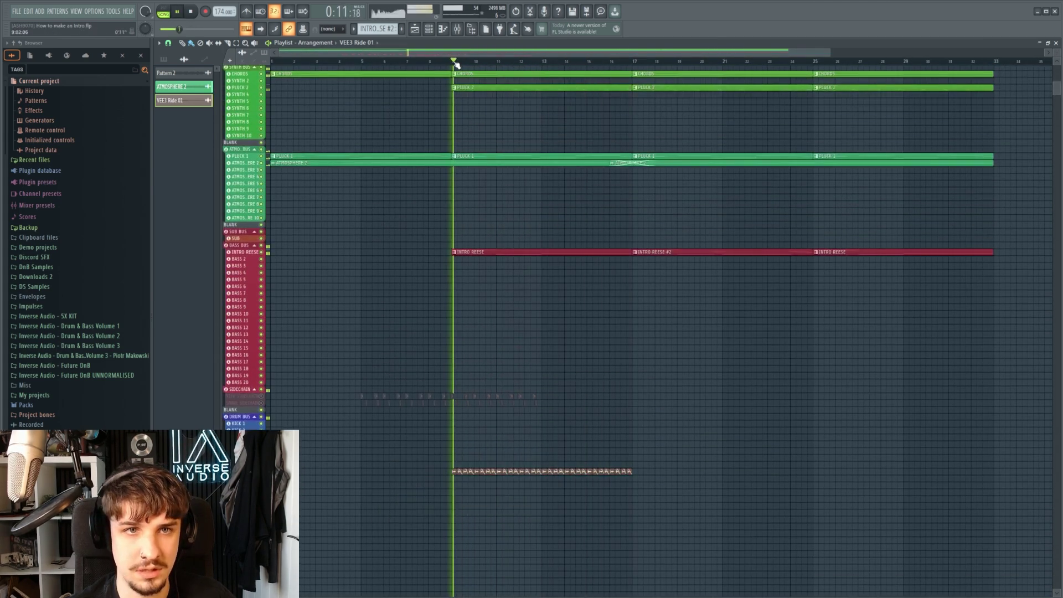
Add ValhallaRoom to the HAT 1 mixer track and set its mix to 22.6% and decay to about 1.26 s during playback.
key("F9")
scroll(627, 179, "down", 5)
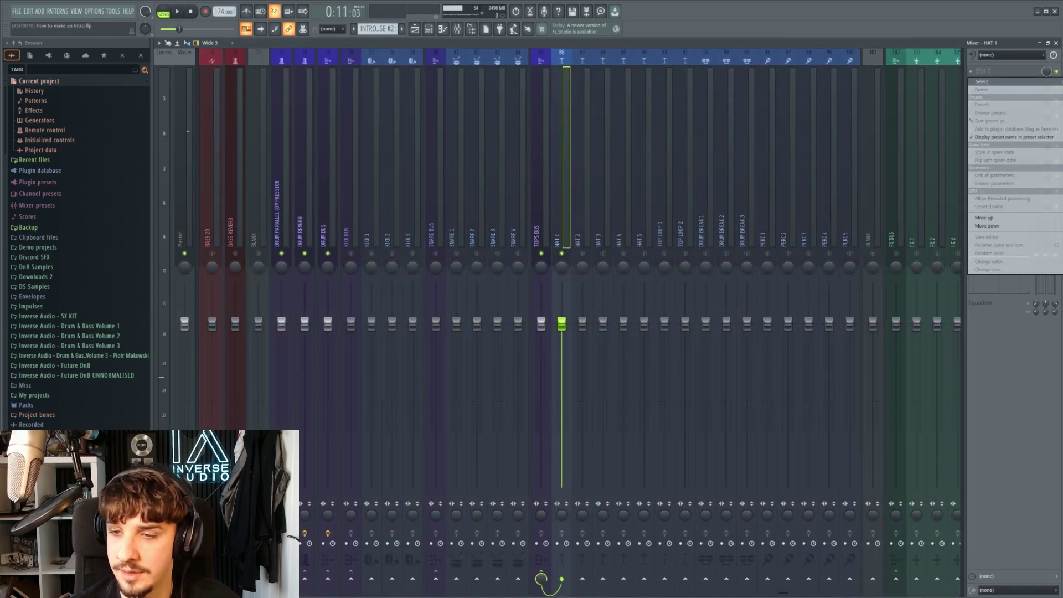
left_click_drag(348, 151, 497, 172)
key("space")
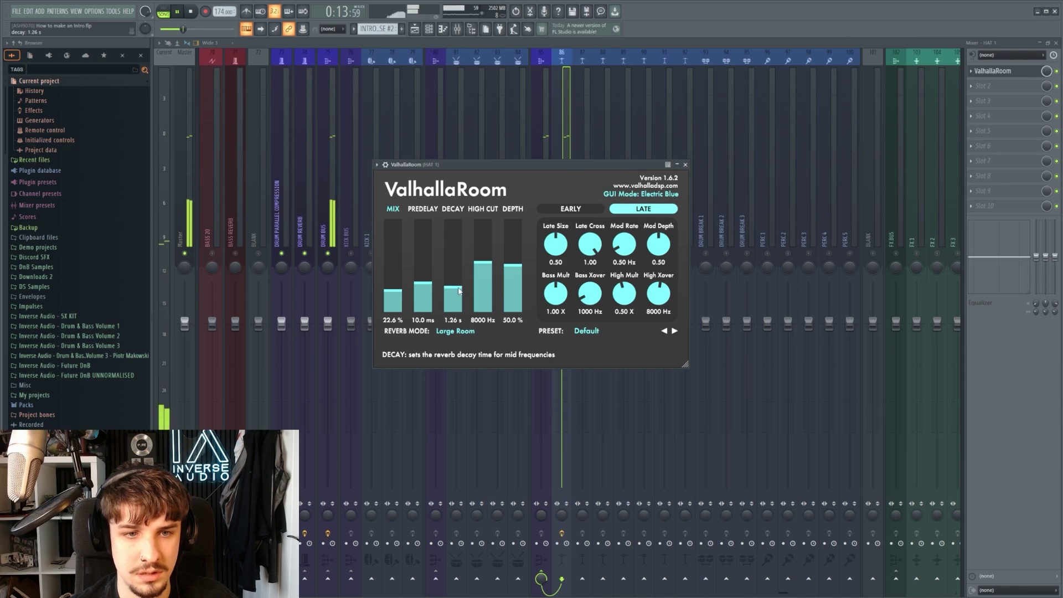
Close the reverb and lower the HAT 1 mixer track's volume while listening to it in the mix.
left_click(549, 128)
right_click(561, 252)
left_click(561, 240)
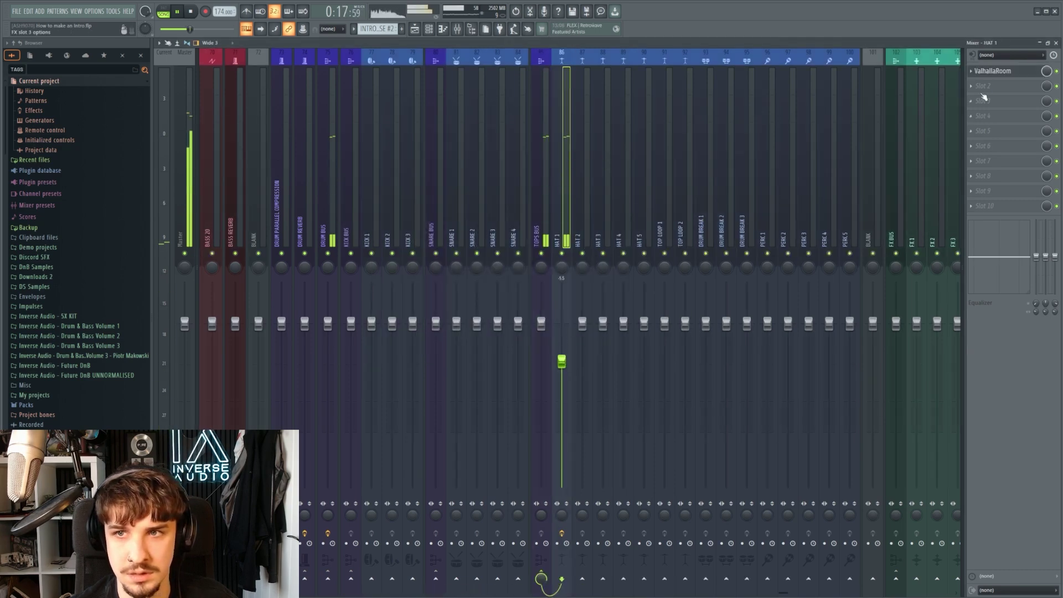
Load the +01 Bigger Legato Strings preset from the Strings category in Xpand!2 and close the plugin.
left_click(988, 75)
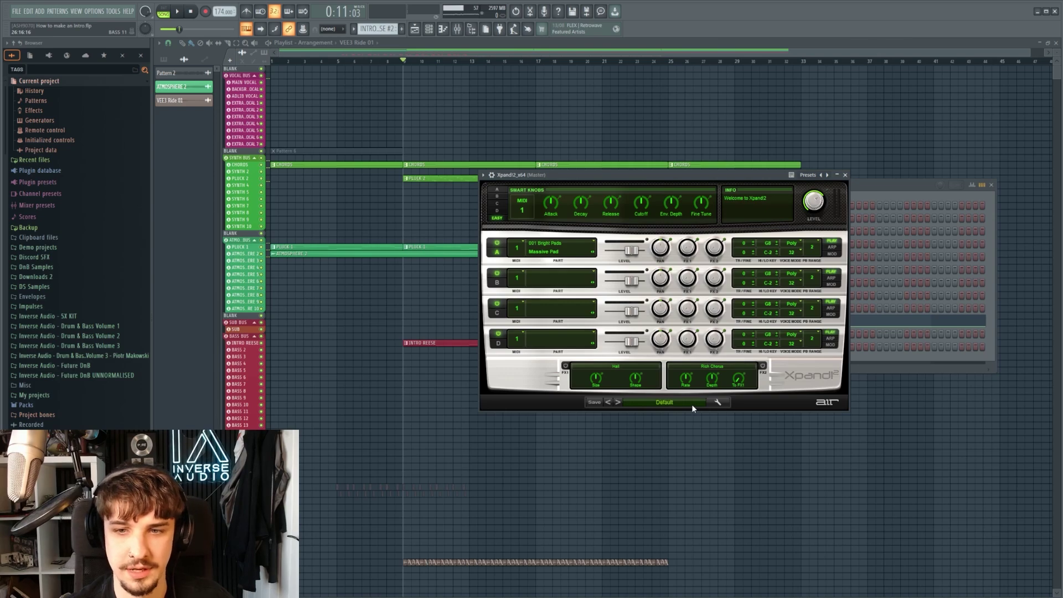
left_click(692, 404)
mouse_move(677, 470)
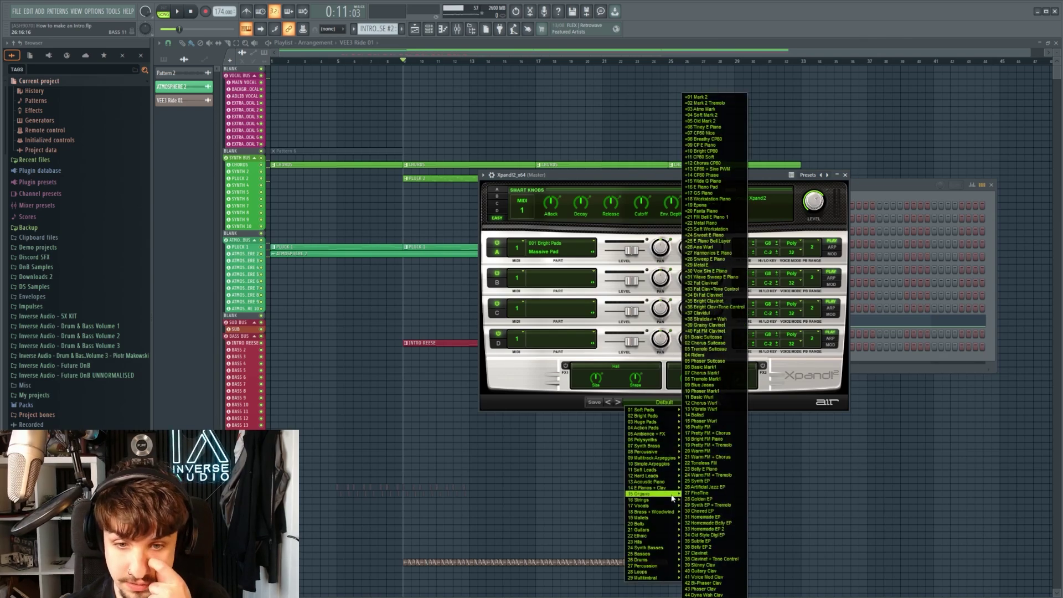
mouse_move(651, 459)
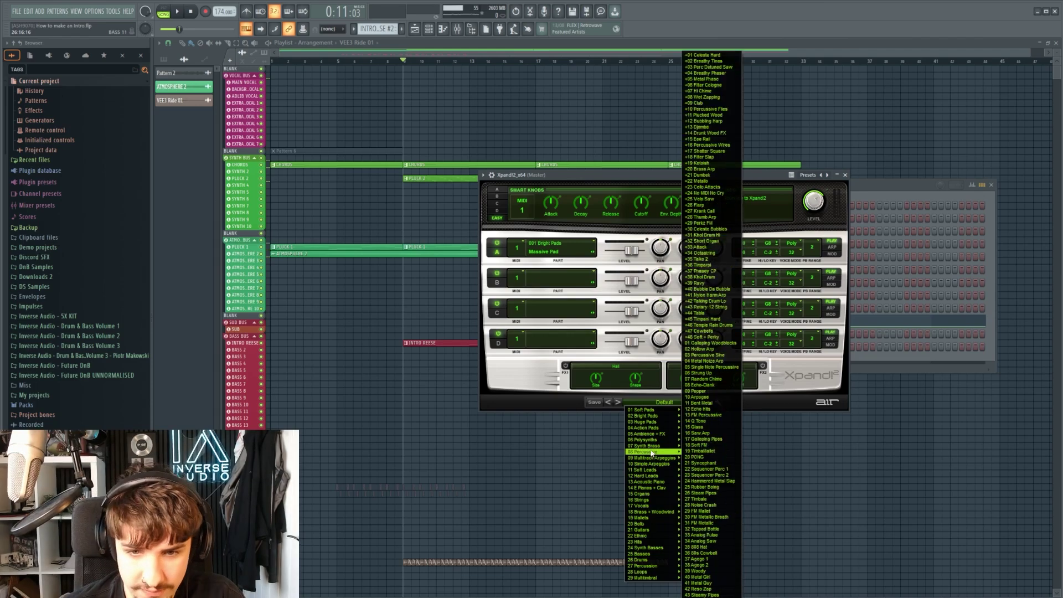
mouse_move(660, 510)
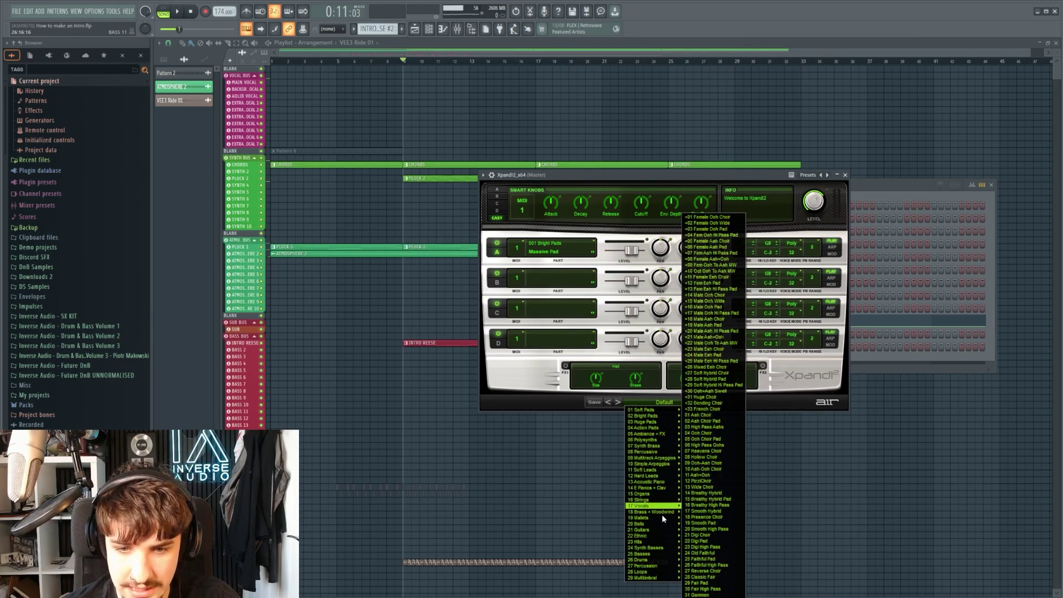
mouse_move(655, 512)
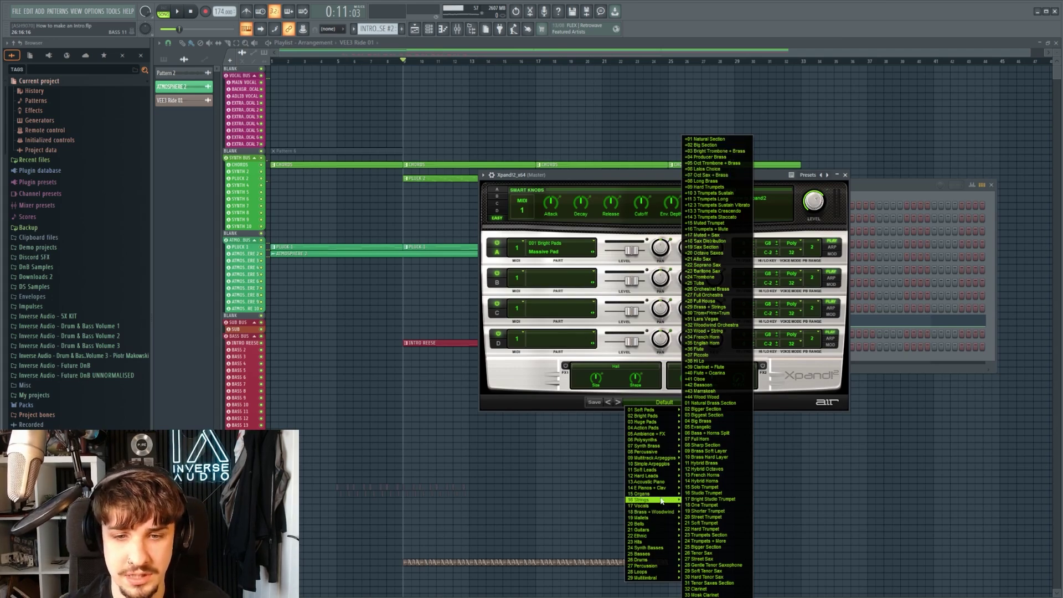
left_click(719, 220)
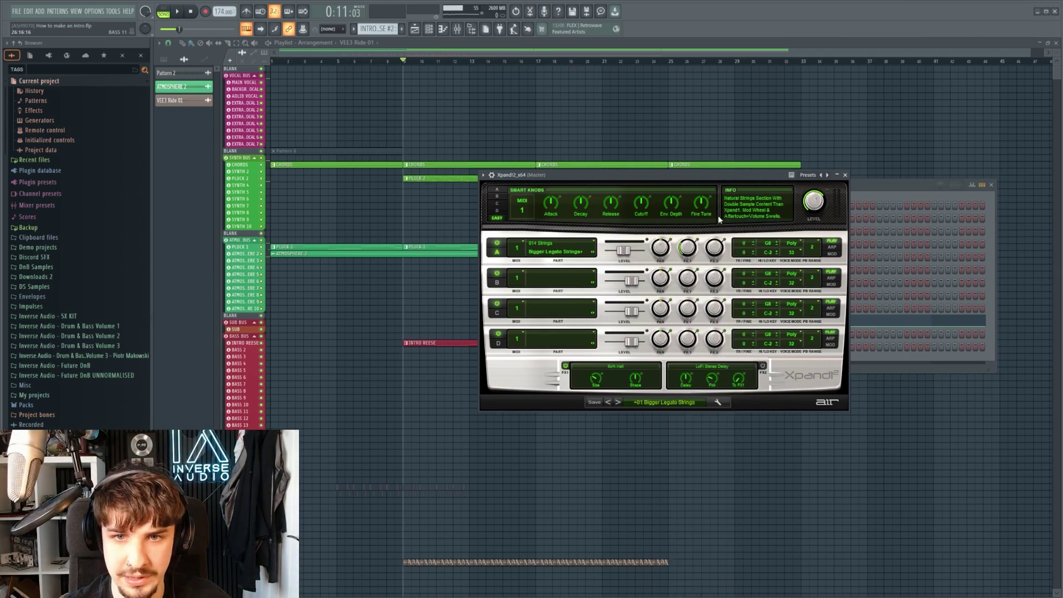
left_click(845, 176)
Raise the Xpand!2 note one octave to D#7 and lengthen it to fill eight bars.
key("F7")
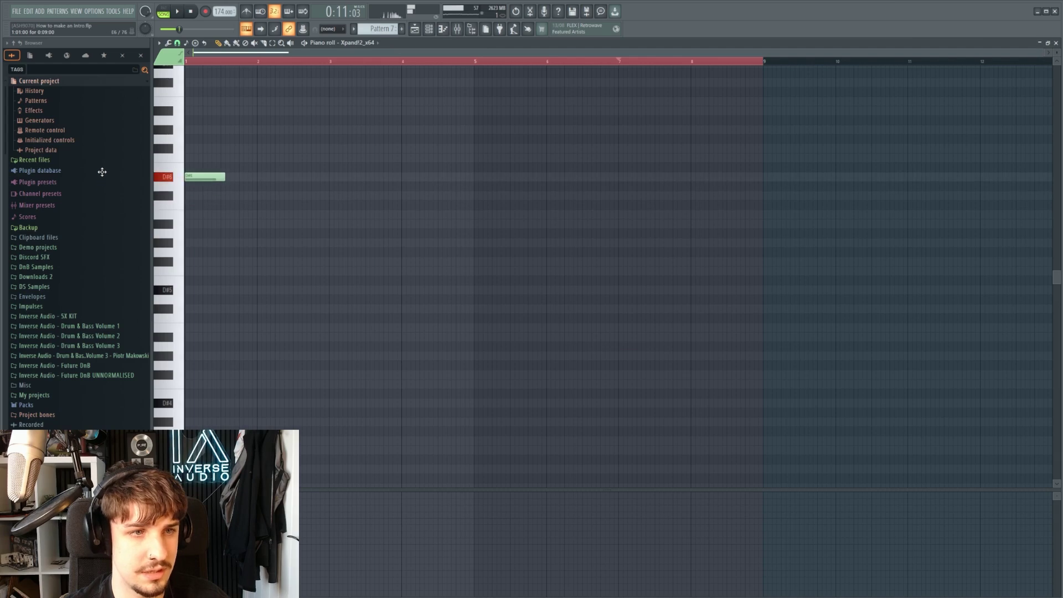
key("ctrl+Up")
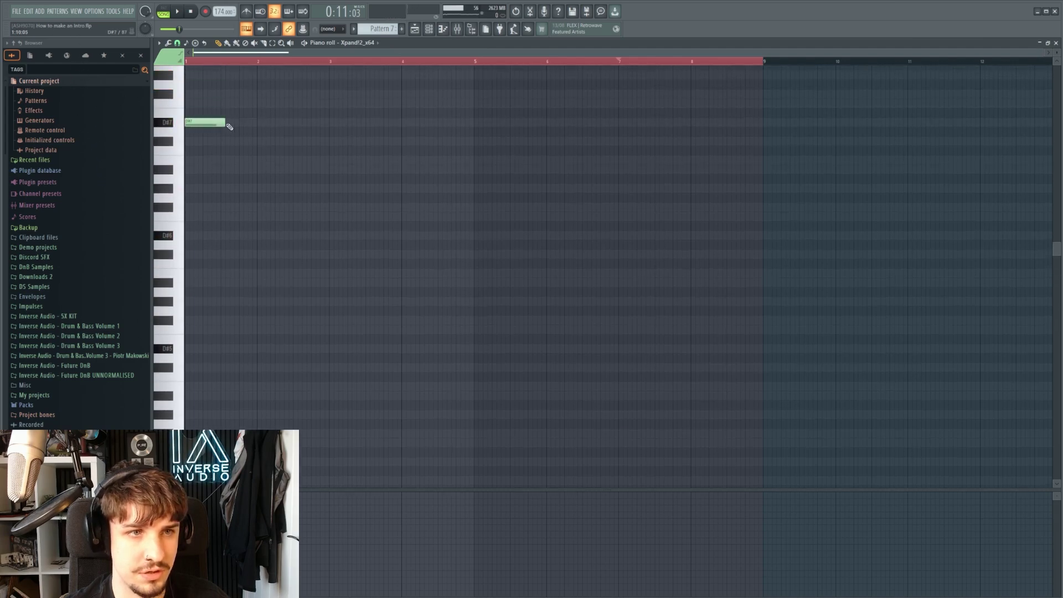
left_click_drag(229, 127, 760, 141)
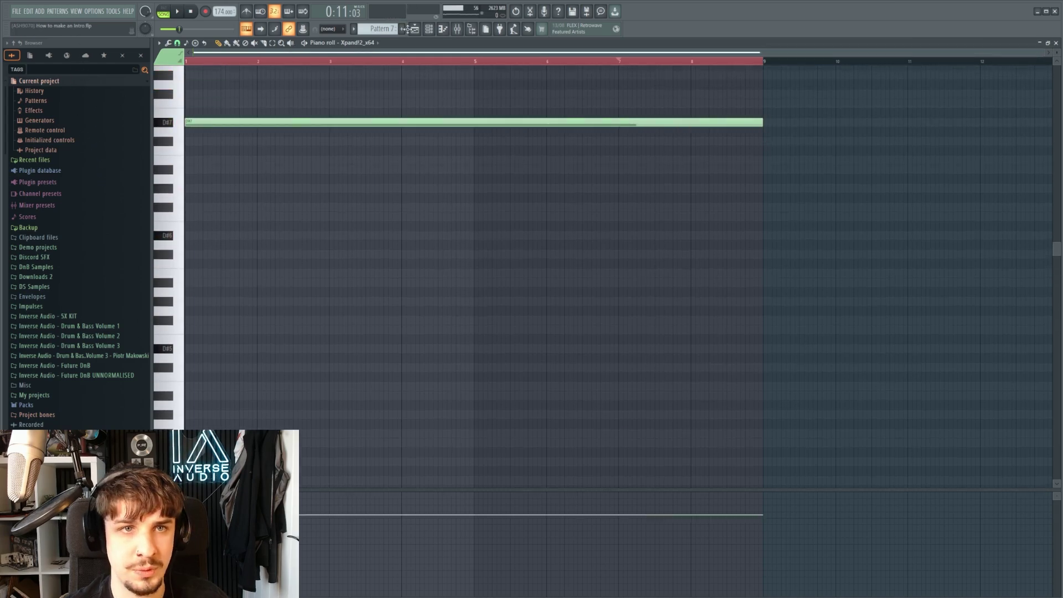
Play the arrangement from bar 17 and slightly lower the ATMOSPHERE 3 mixer track's volume against the other parts.
key("F5")
left_click(566, 63)
key("space")
left_click(457, 30)
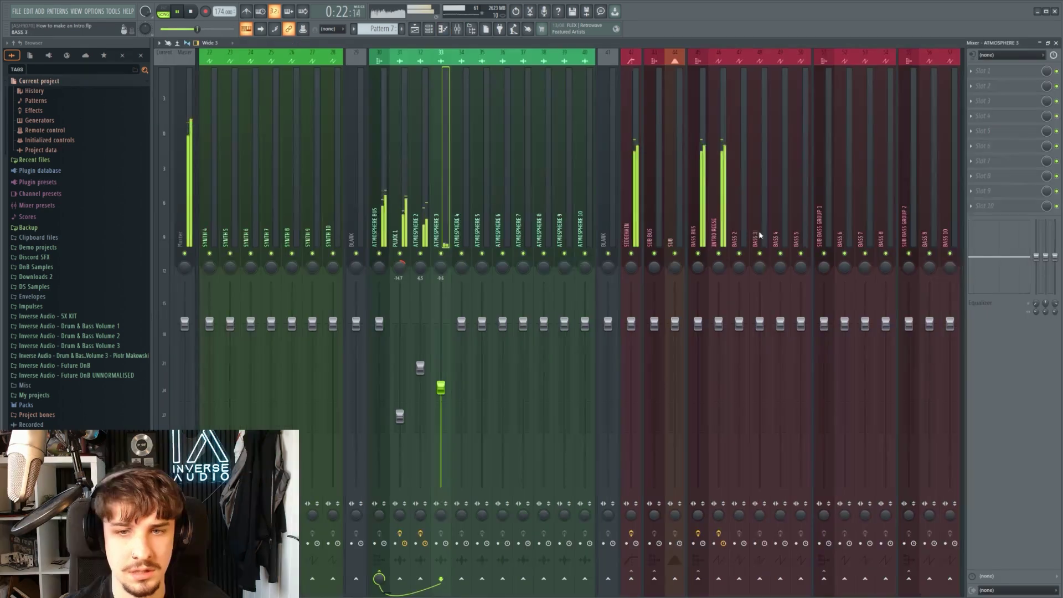
scroll(760, 235, "right", 3)
scroll(759, 235, "left", 9)
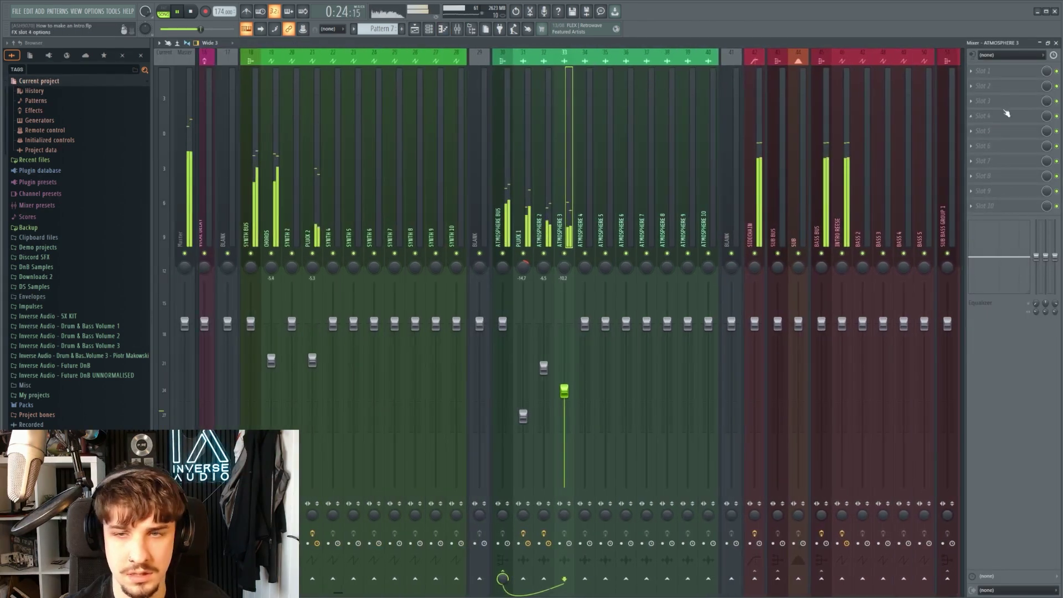
Name and colour the Pattern 7 clip as ATMOSPHERE 3, duplicate it from bar 17 to bar 25, and stop playback.
left_click(415, 30)
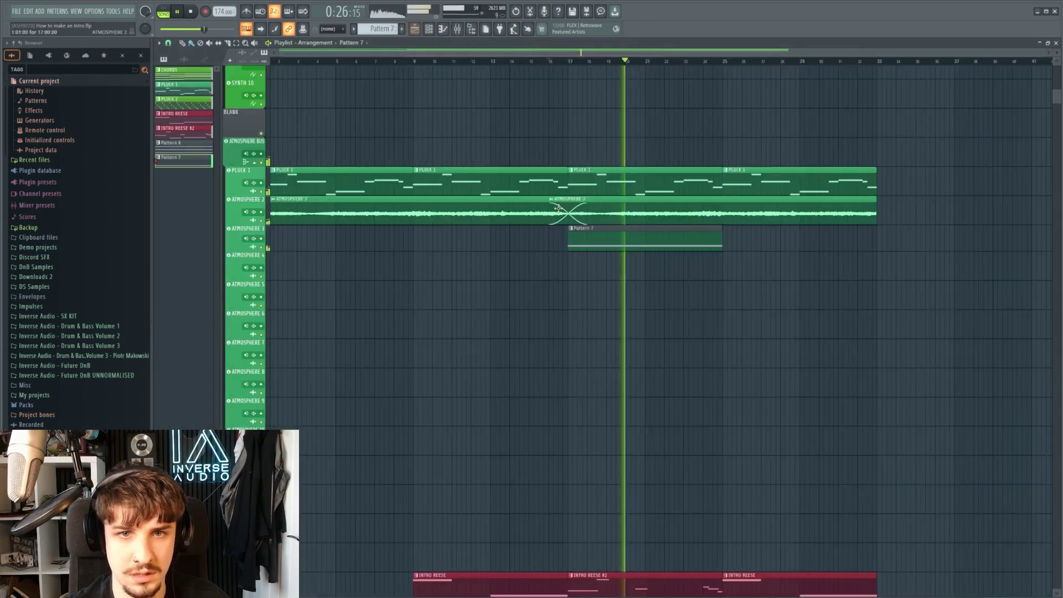
scroll(596, 278, "down", 1)
scroll(596, 277, "up", 1)
scroll(595, 278, "down", 3)
left_click_drag(639, 313, 615, 280)
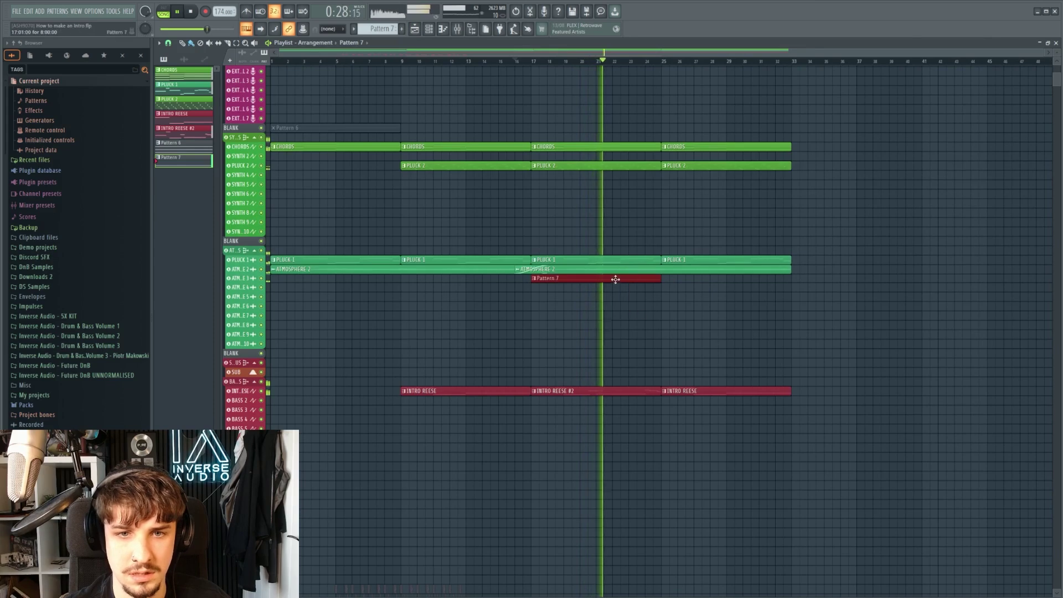
key("ctrl+b")
scroll(626, 315, "up", 2)
key("ctrl+d")
key("space")
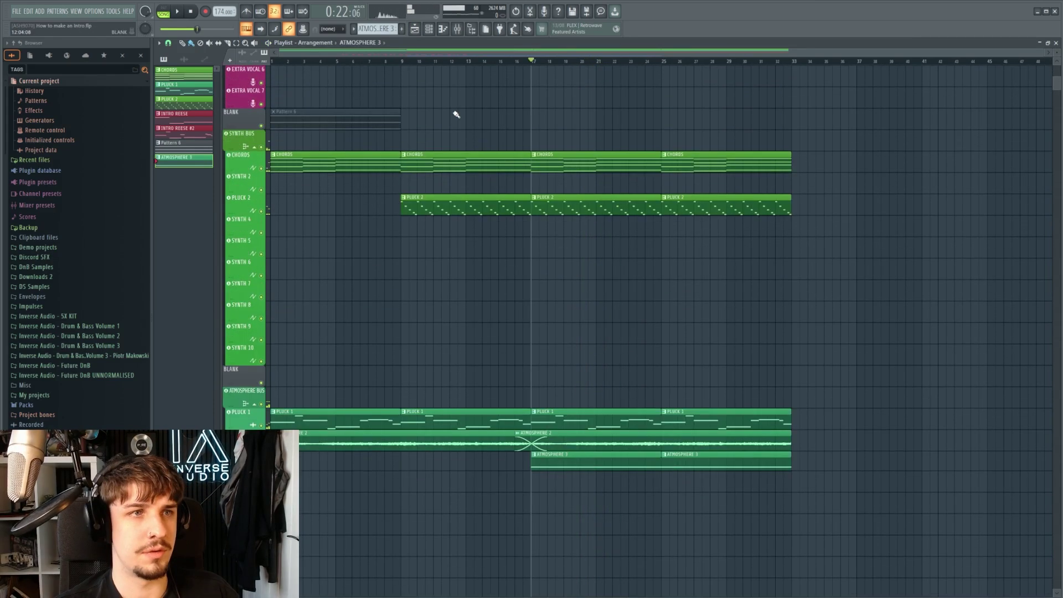
Add a Bloom Palette Object instrument and open its list of Experimental presets.
scroll(593, 289, "down", 3)
scroll(558, 237, "down", 9)
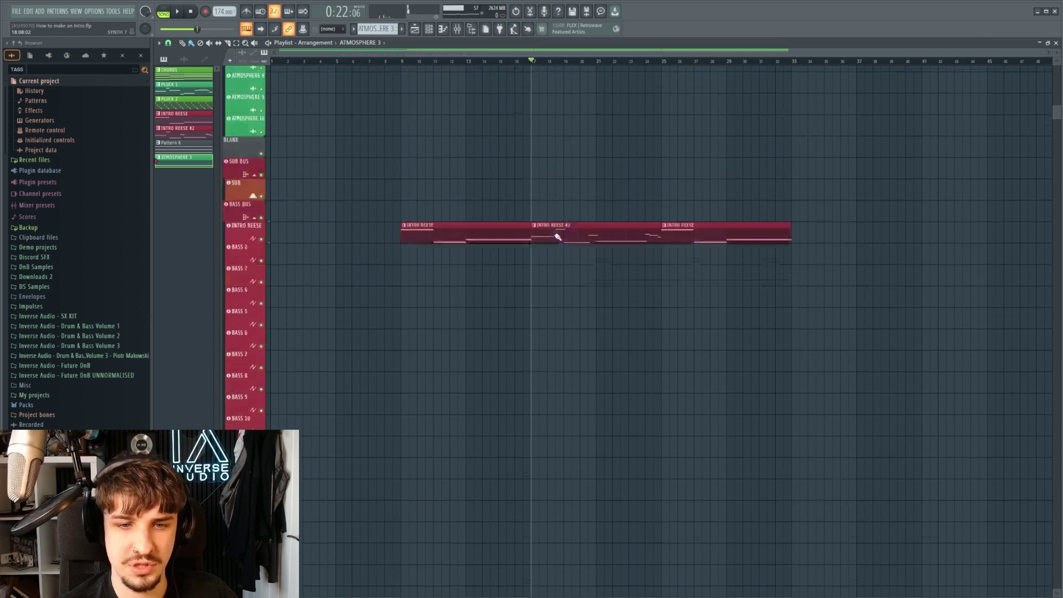
scroll(562, 260, "up", 17)
scroll(559, 286, "down", 3)
scroll(557, 285, "down", 5)
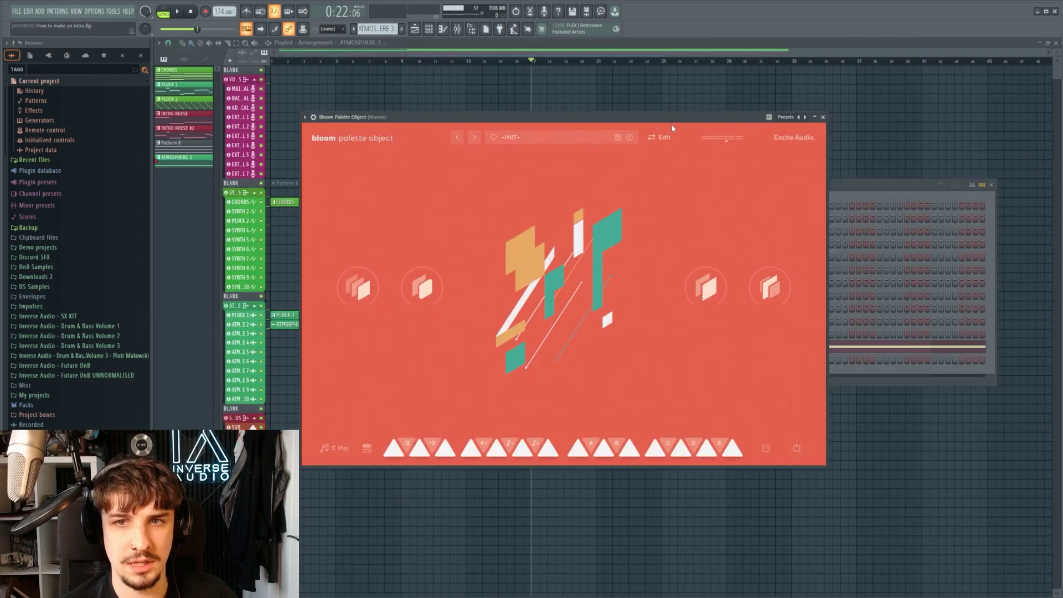
left_click_drag(667, 119, 685, 106)
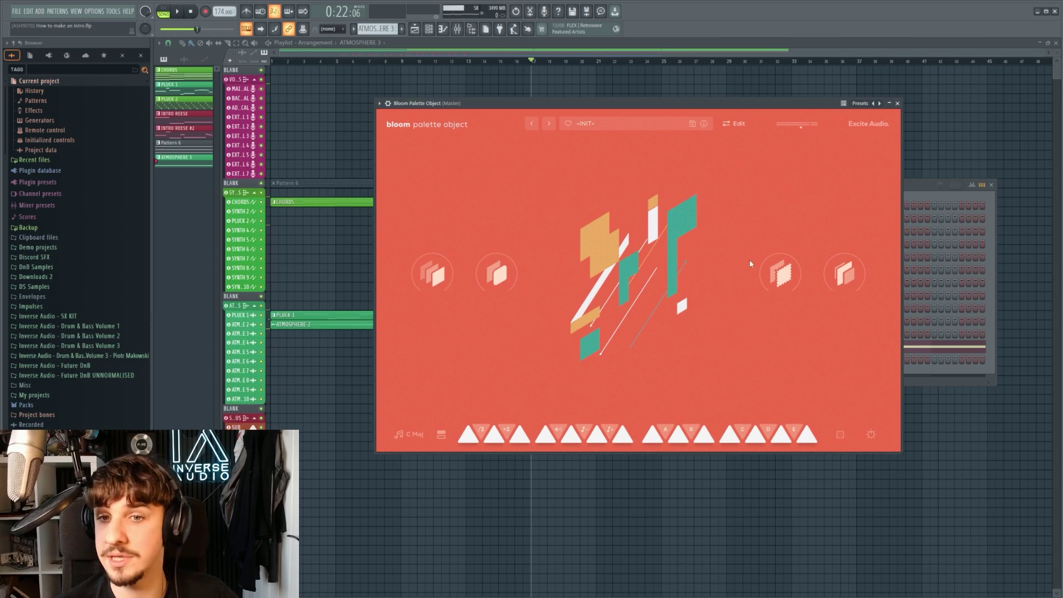
left_click(598, 124)
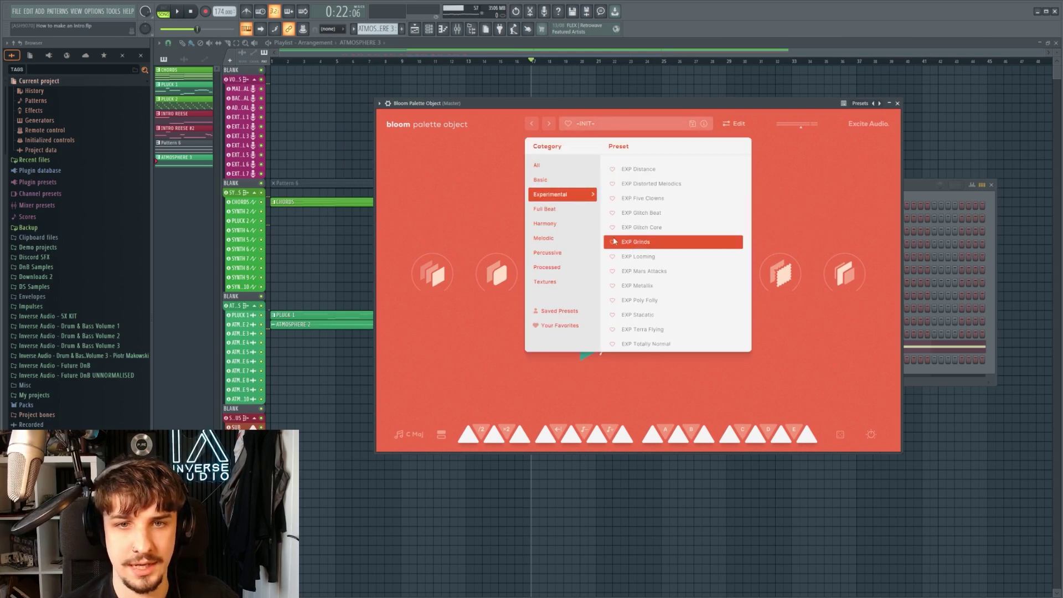
left_click_drag(505, 105, 467, 117)
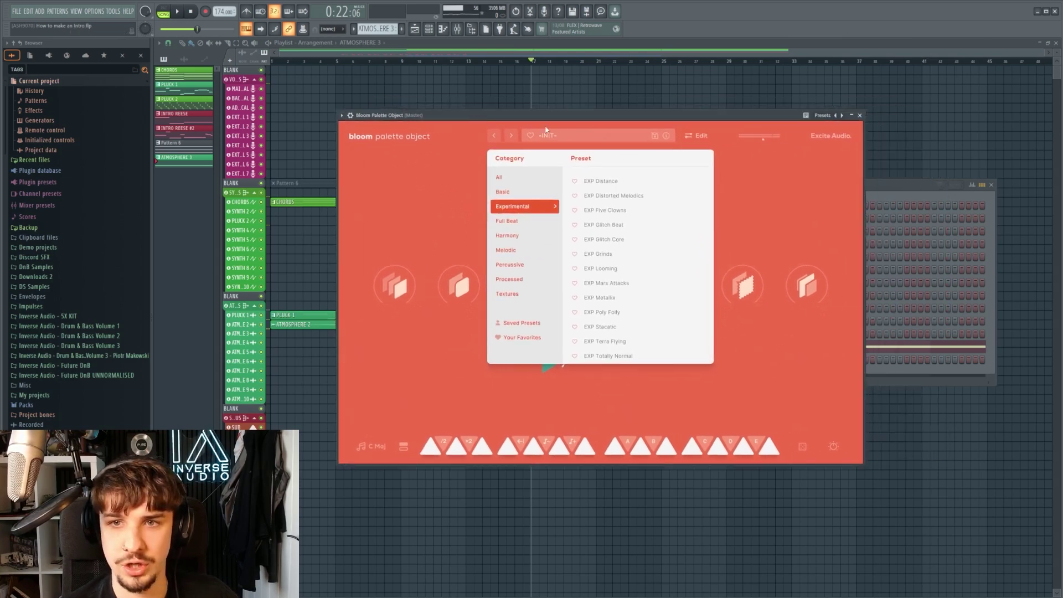
Look through Bloom's Melodic and Experimental presets, and display its rows of samples sorted by type.
left_click(569, 132)
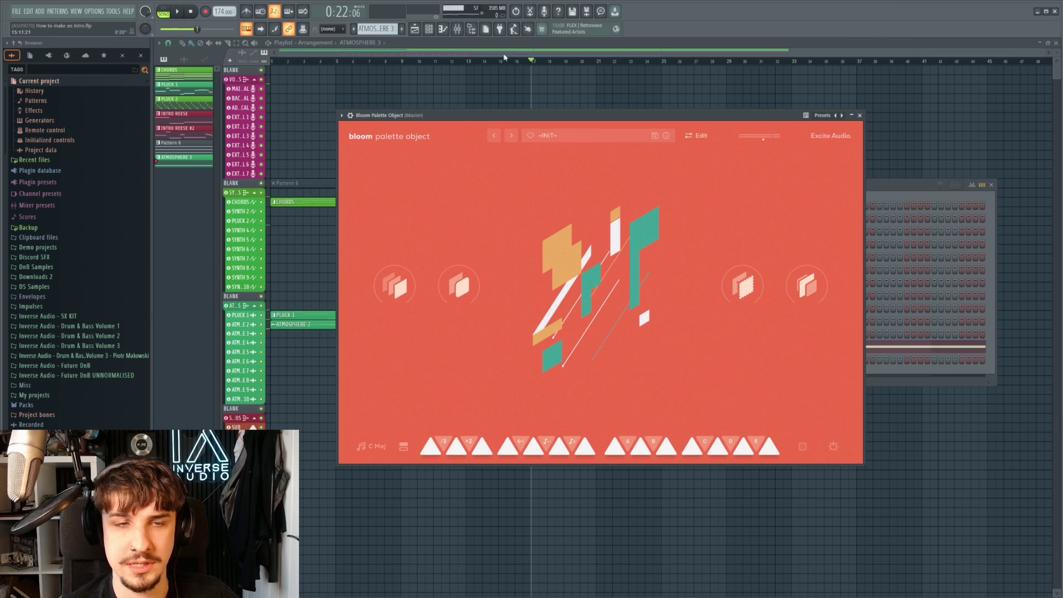
left_click(569, 133)
left_click(528, 249)
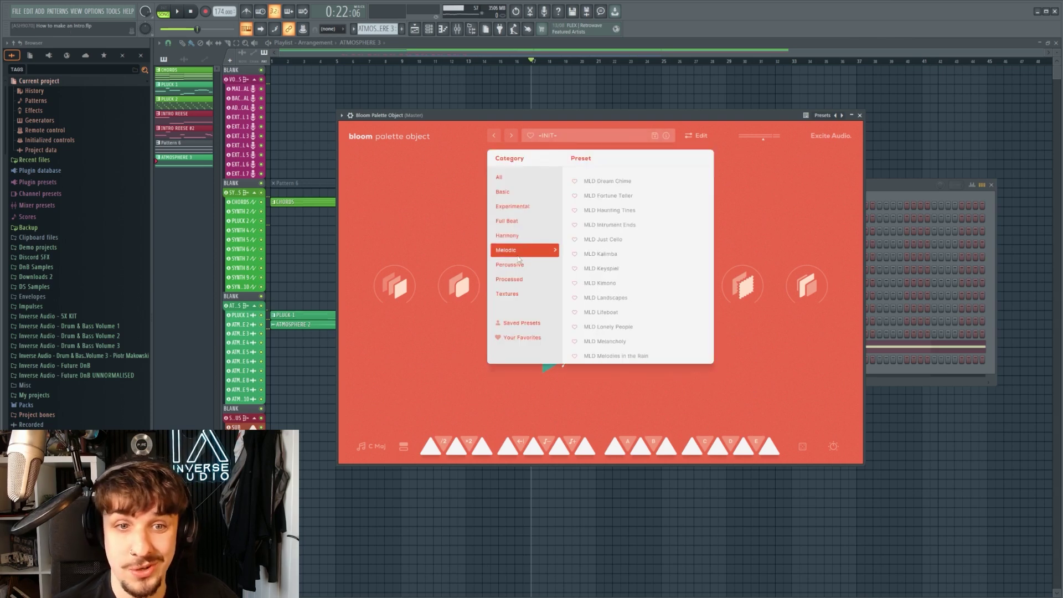
left_click(526, 210)
left_click(426, 210)
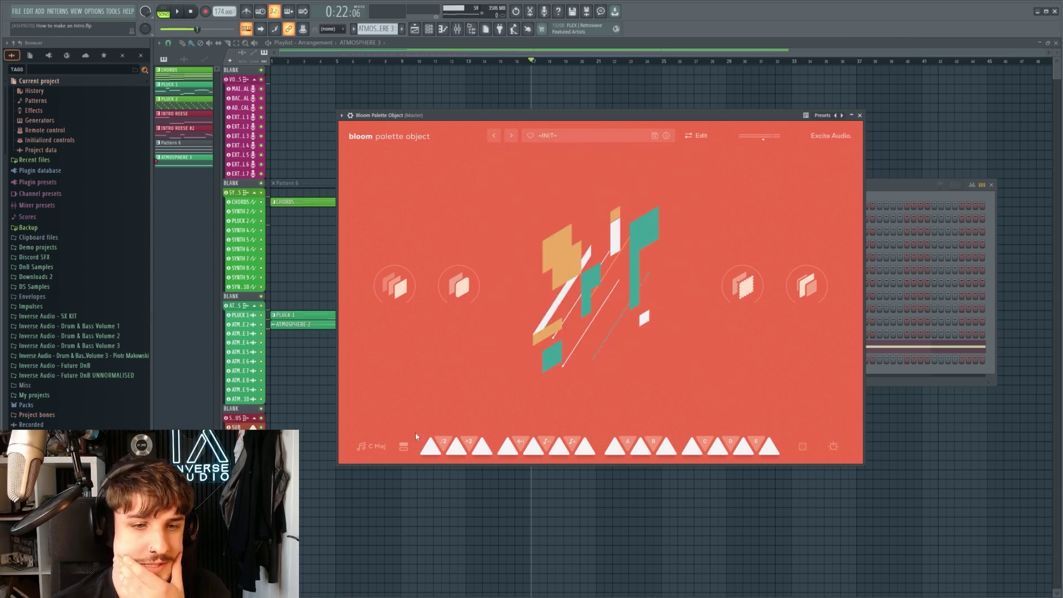
left_click(403, 447)
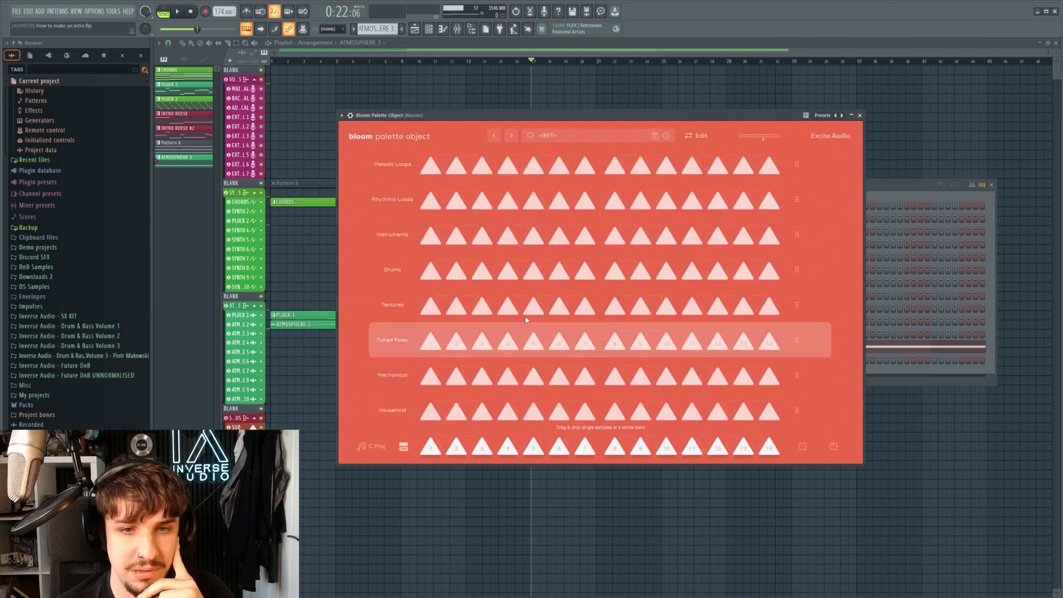
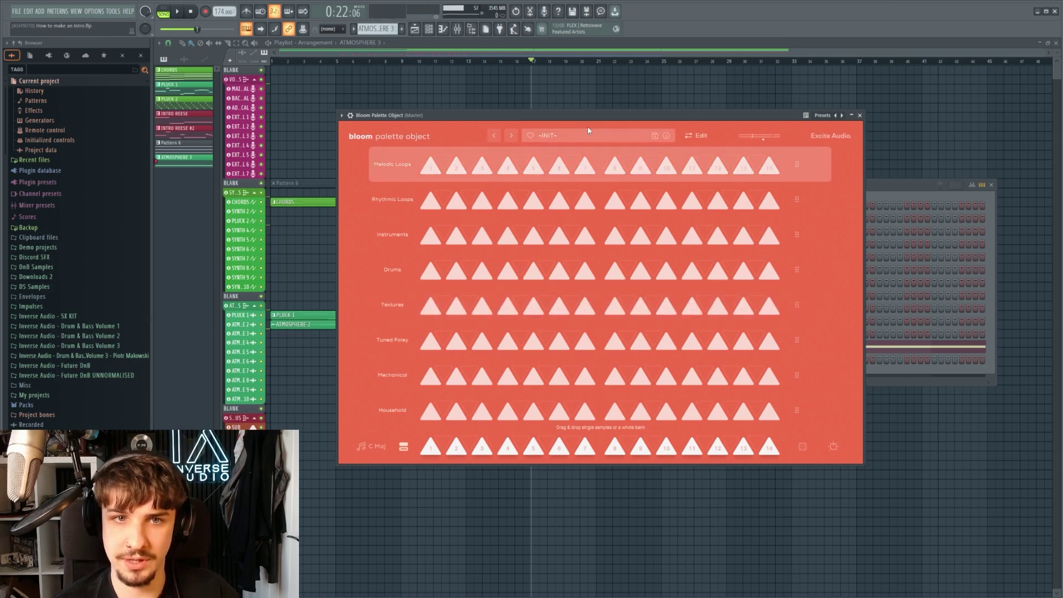
Audition Bloom's texture presets starting with TX Endless Meditation, load TX Rhythmic Crackles, and show its sample edit view.
left_click(557, 133)
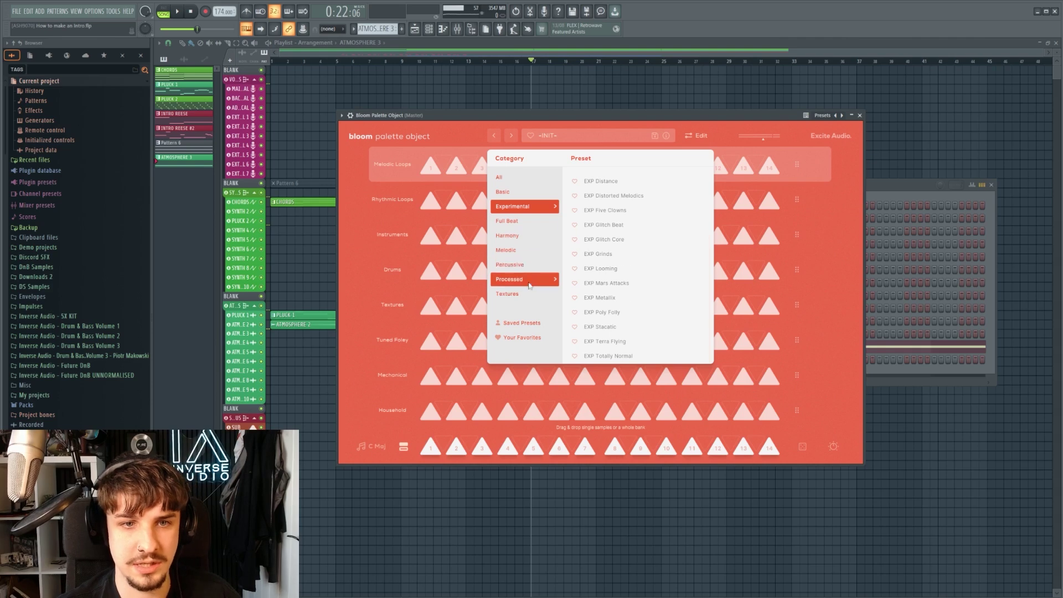
mouse_move(531, 293)
left_click(647, 224)
left_click(675, 416)
left_click(638, 448)
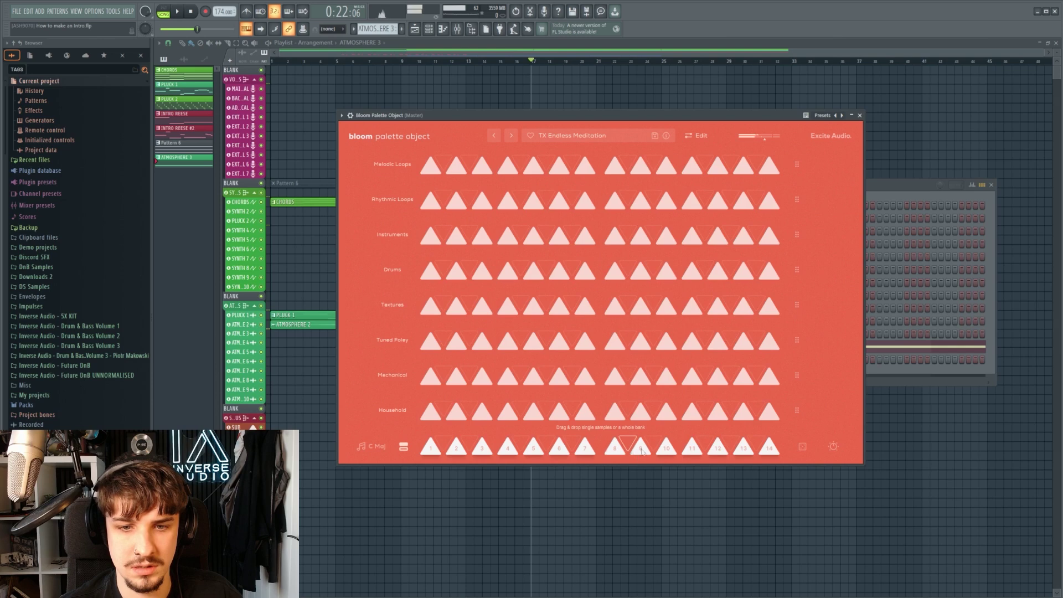
left_click(511, 135)
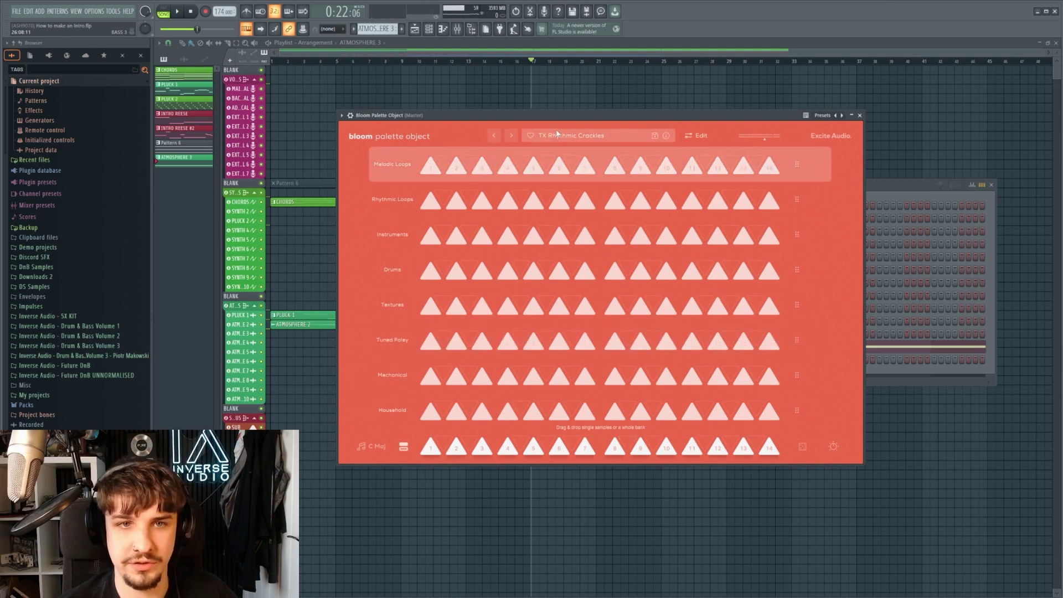
left_click(697, 135)
Select the Bloom Palette Object channel, create a new empty pattern for it, and play the playlist from bar 17.
left_click(583, 369)
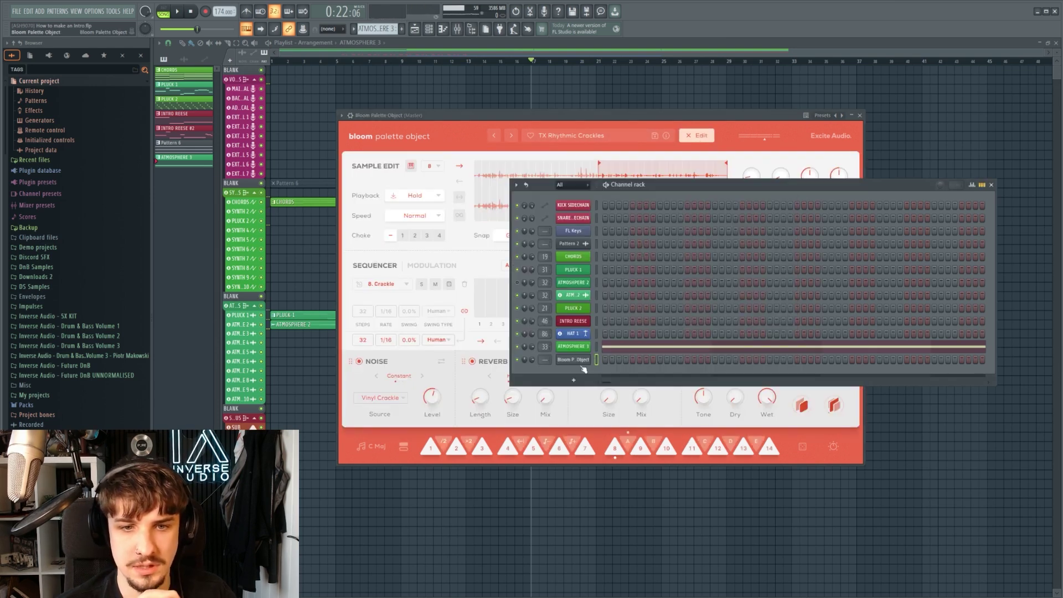
left_click(403, 31)
key("Return")
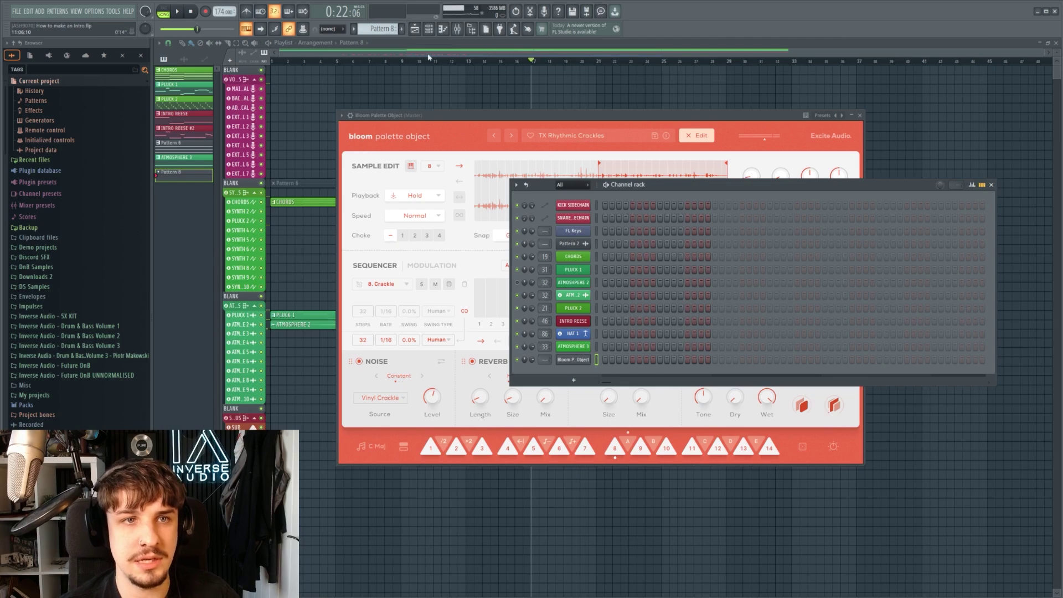
key("F5")
scroll(446, 192, "up", 3)
left_click_drag(545, 253, 440, 284)
scroll(464, 337, "up", 2)
key("space")
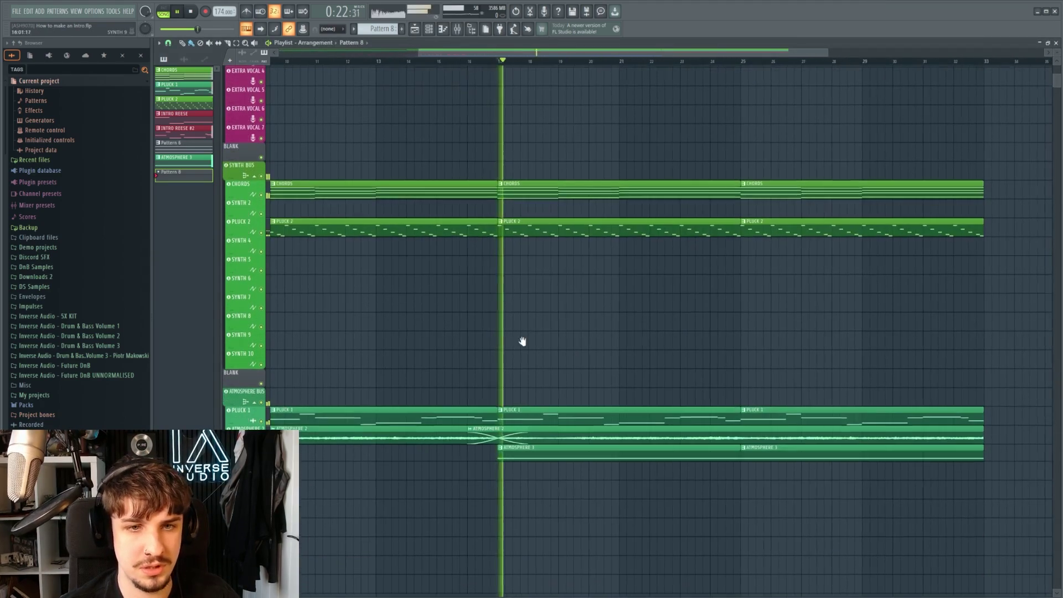
left_click_drag(522, 342, 502, 363)
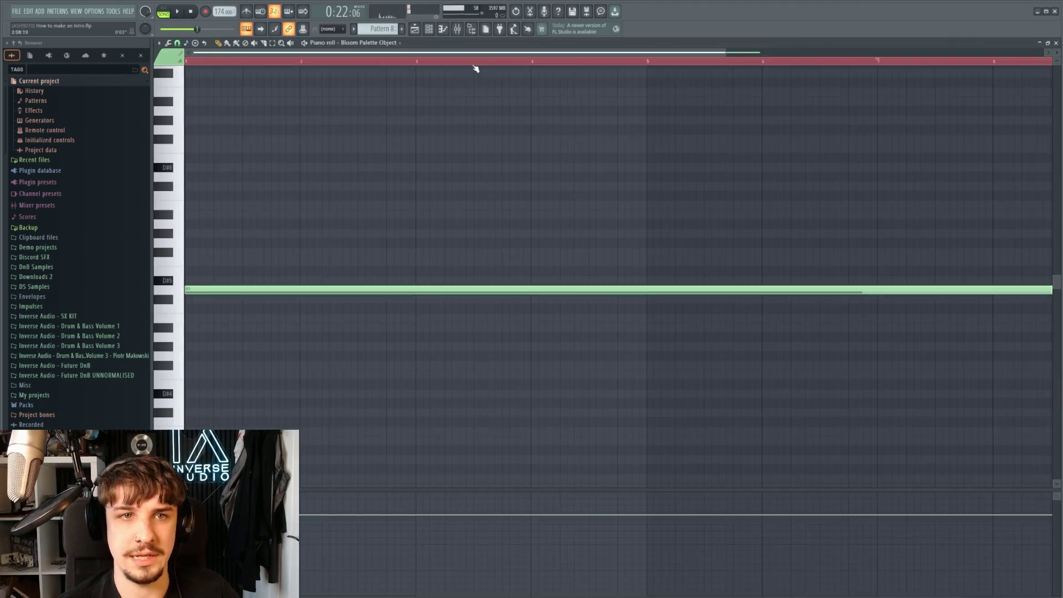
Replace the eight-bar Bloom note with a two-bar B4 note at the pattern's start and add a matching A#4 below it.
key("ctrl+d")
scroll(475, 68, "down", 2)
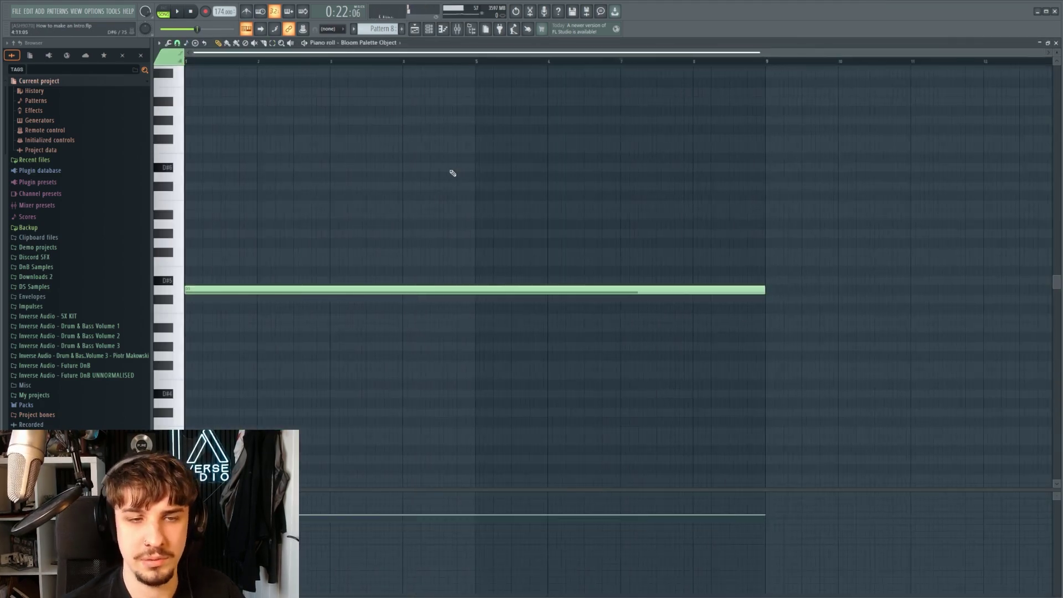
right_click(342, 287)
left_click_drag(333, 301, 198, 308)
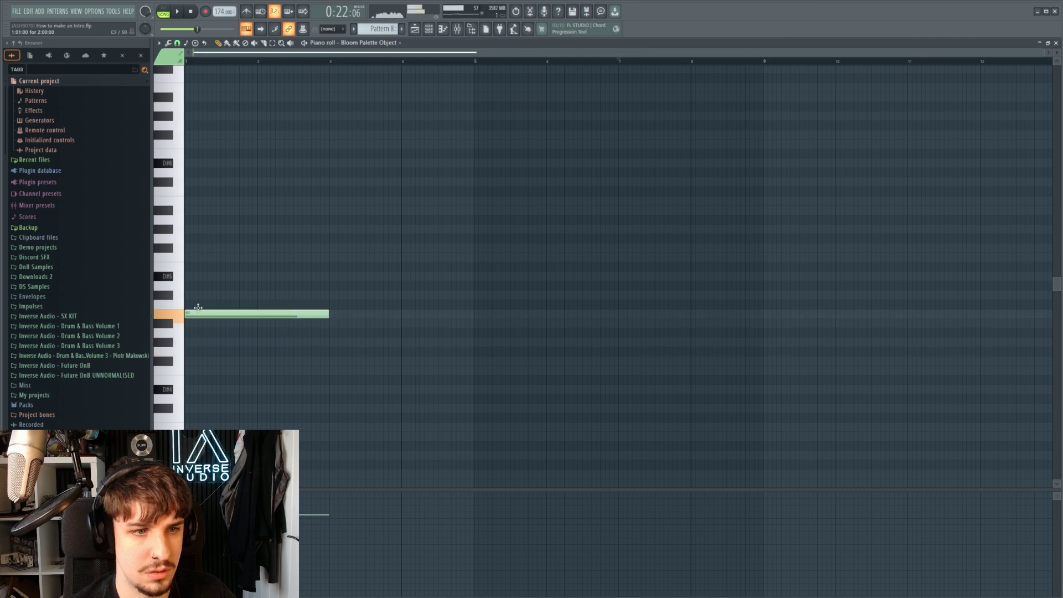
left_click(189, 324)
Play the Bloom notes with the arrangement and add a two-bar D#5 note starting halfway through bar 2.
key("space")
scroll(301, 316, "up", 3)
scroll(301, 315, "down", 1)
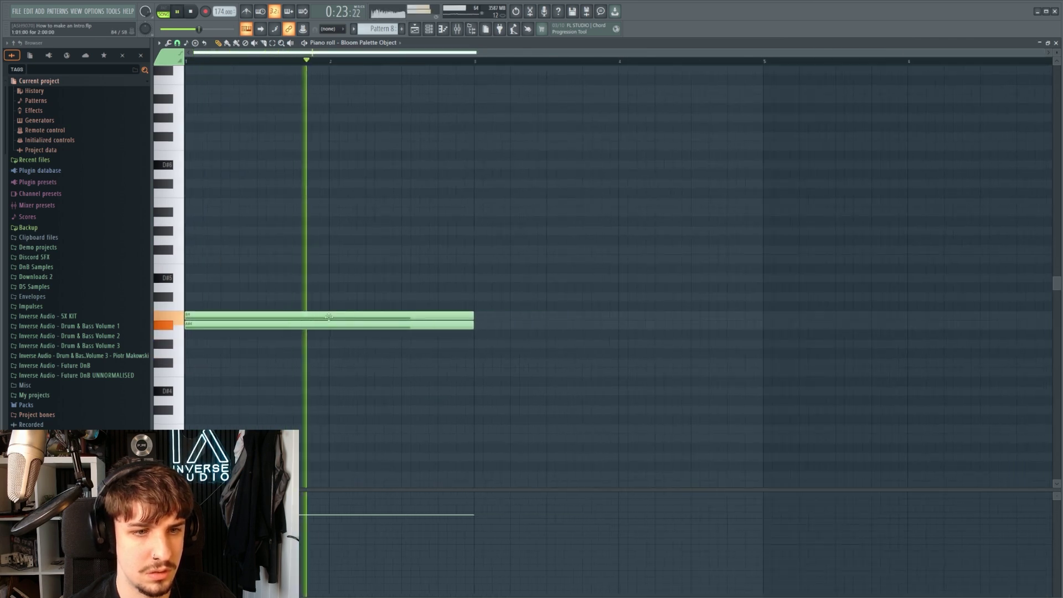
scroll(501, 314, "up", 1)
left_click(403, 282)
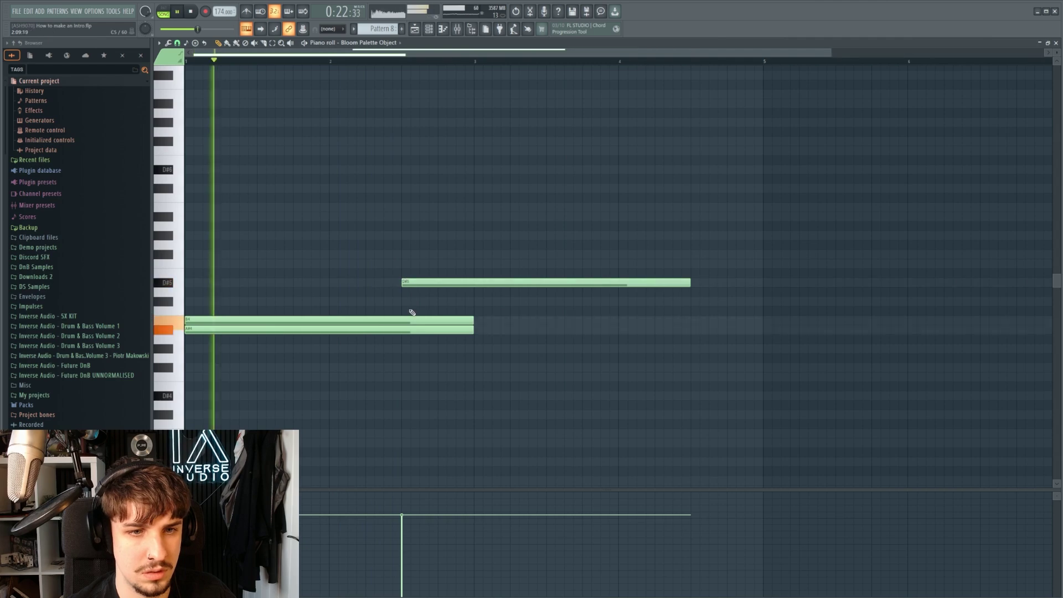
Cut the opening B4 and A#4 Bloom notes so both end where the D#5 note starts, halfway through bar 2.
left_click_drag(403, 335, 404, 337)
right_click(423, 330)
right_click(422, 320)
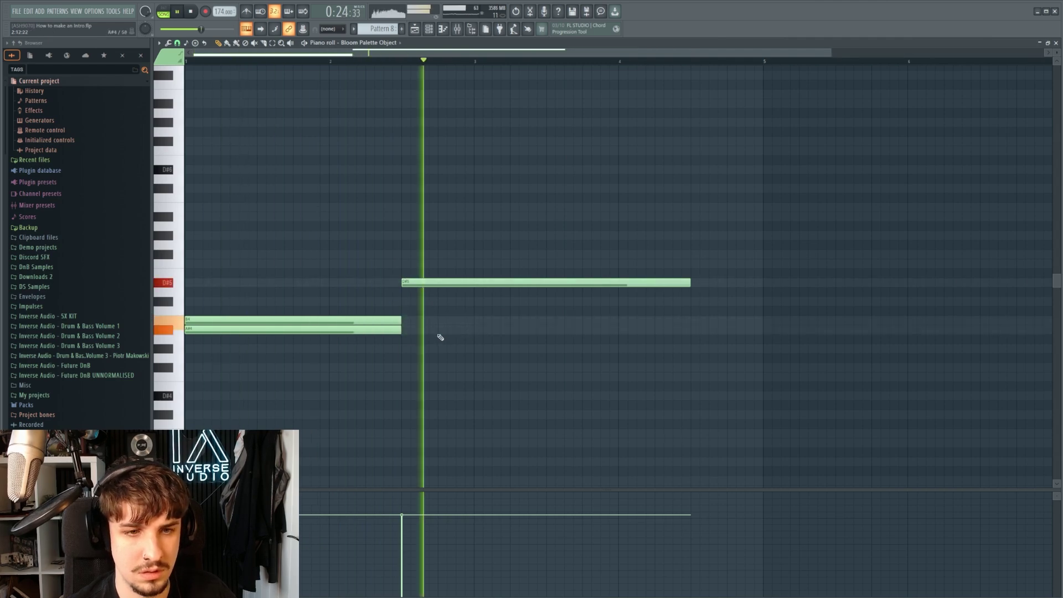
Trim the D#5 note to end at bar 3, and add a one-beat F5 with 1.5-bar B4 and G4 notes at bar 3.
key("space")
right_click(480, 283)
left_click_drag(474, 290, 474, 313)
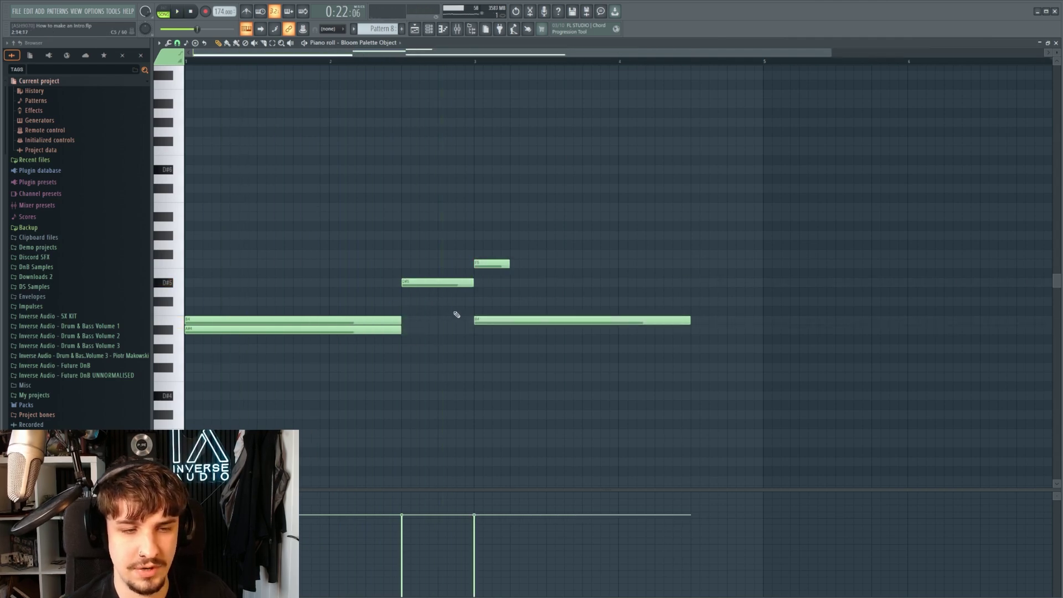
left_click(478, 361)
Play the edited Bloom phrase with the arrangement and review its notes in the piano roll.
key("space")
scroll(541, 344, "down", 2)
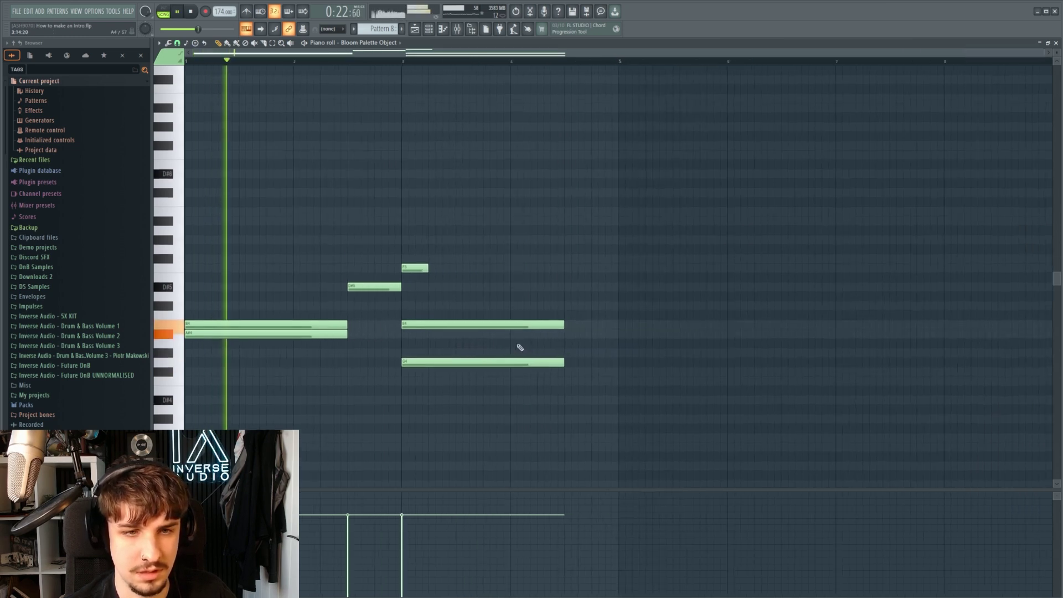
scroll(419, 347, "up", 2)
left_click_drag(425, 347, 446, 351)
left_click_drag(443, 318, 560, 345)
left_click(496, 312, "ctrl")
scroll(496, 314, "down", 1)
scroll(567, 327, "up", 1)
left_click_drag(481, 319, 442, 332)
left_click(446, 317)
scroll(257, 302, "up", 2)
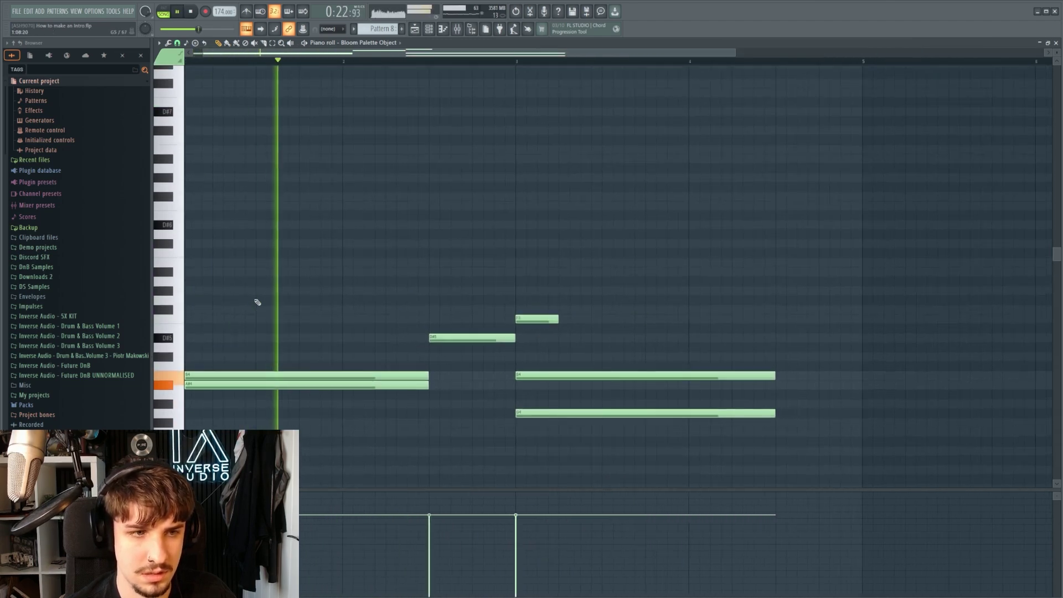
left_click(258, 292)
left_click_drag(265, 292, 294, 275)
right_click(292, 277)
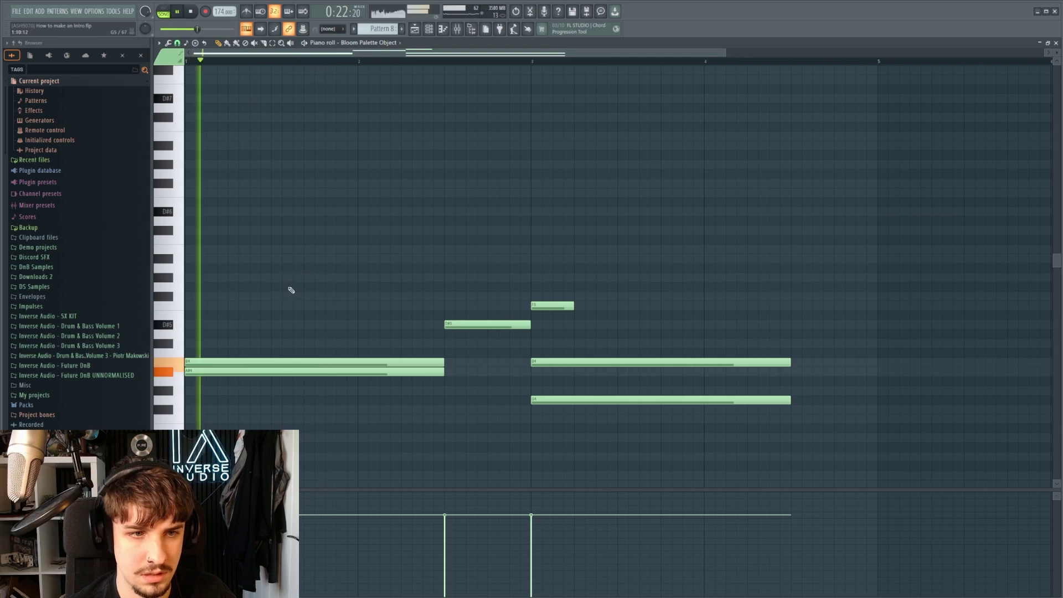
Add a one-beat G5 note and move it into bar 2, just after the D#5 note starts.
left_click(301, 286)
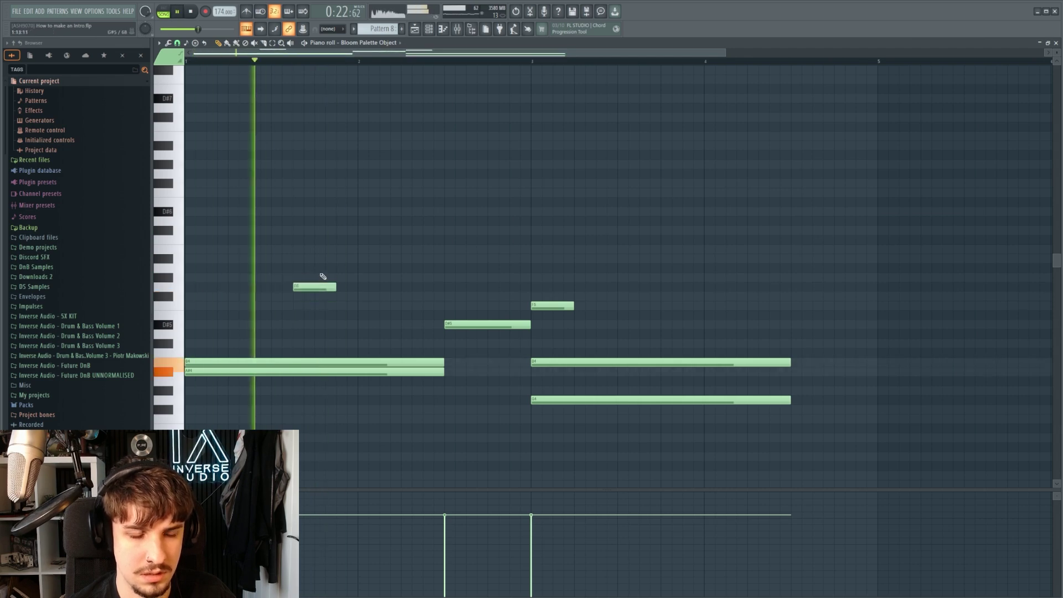
key("space")
key("space")
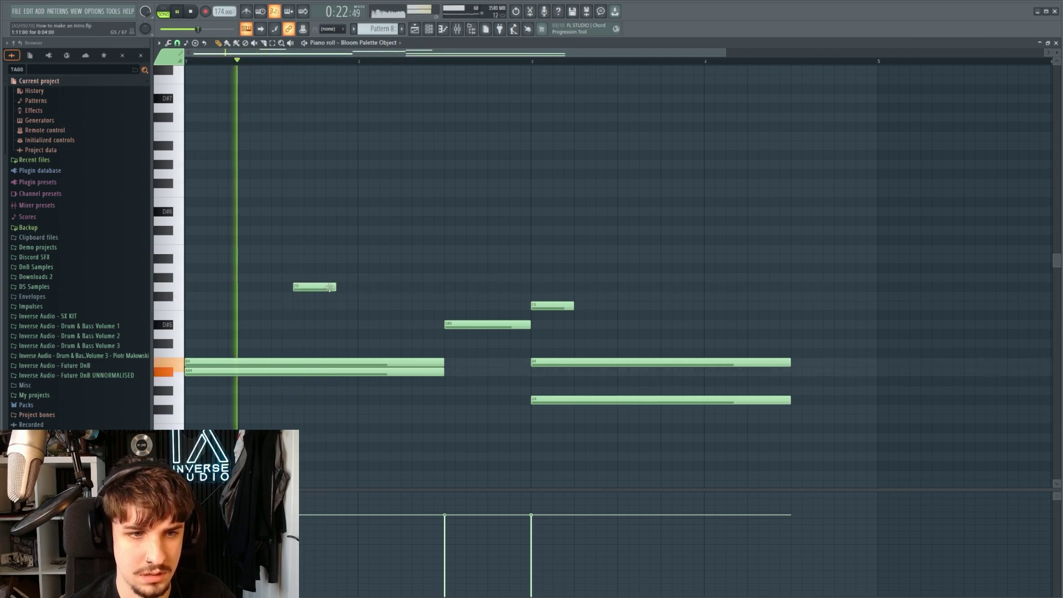
left_click_drag(328, 286, 489, 289)
key("space")
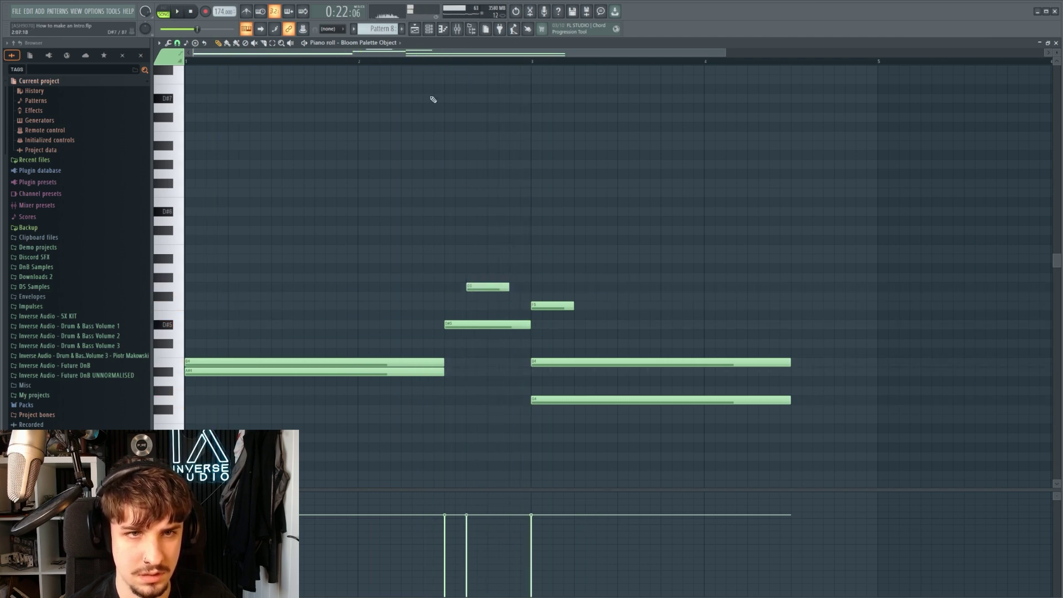
Play the Bloom pattern from bar 2 to check how the G5 note leads into the bar 3 notes.
left_click(361, 63)
key("space")
scroll(448, 232, "up", 1)
scroll(520, 282, "down", 2)
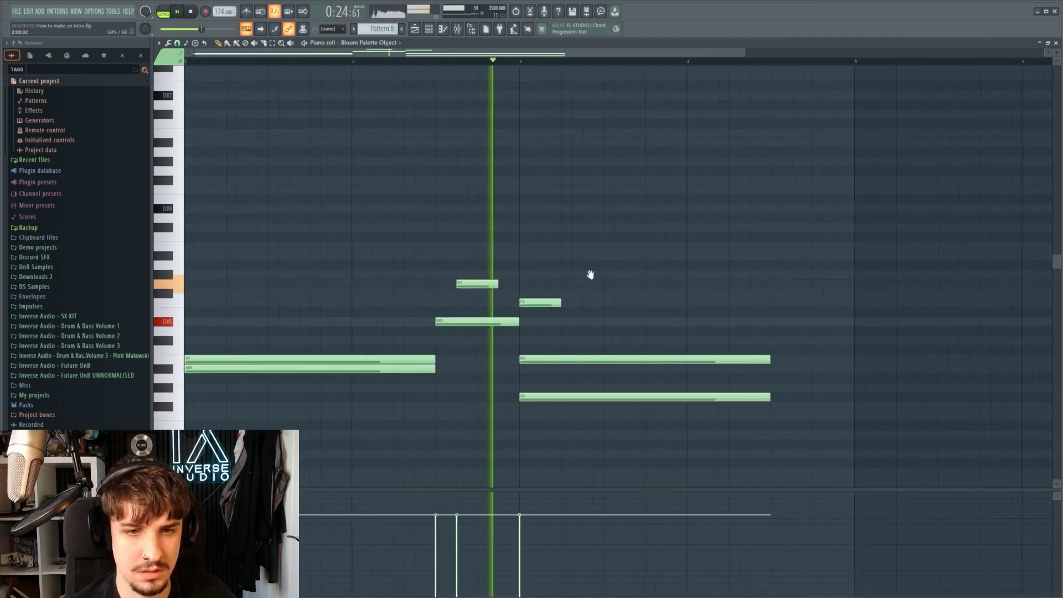
scroll(561, 303, "up", 1)
scroll(560, 310, "down", 2)
left_click_drag(560, 314, 601, 408)
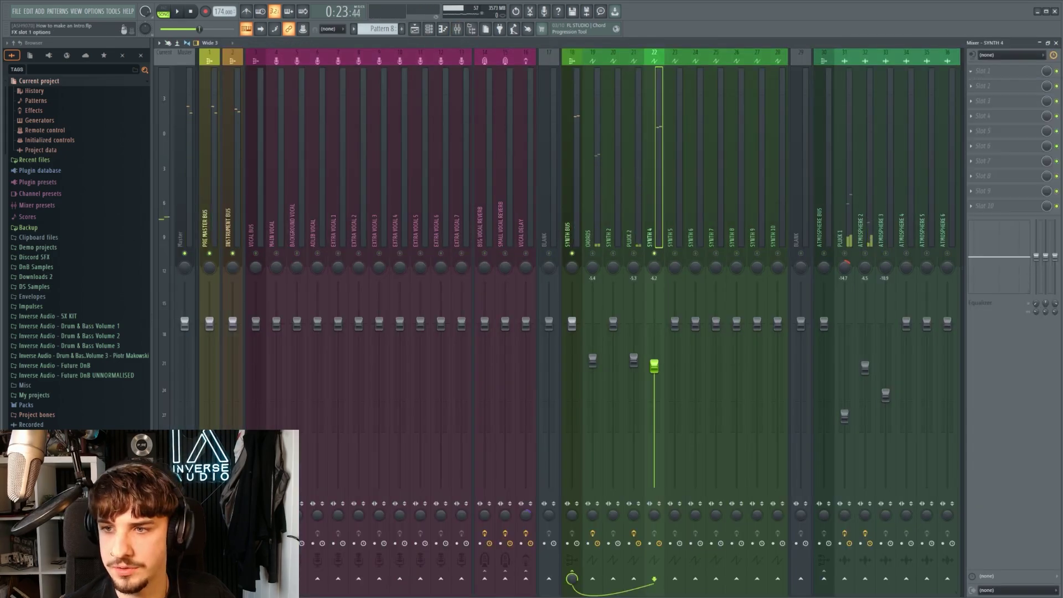
Load Pro-Q 3 on the SYNTH 4 mixer track and adjust its EQ curve during playback.
key("space")
left_click_drag(264, 260, 449, 300)
left_click(730, 149)
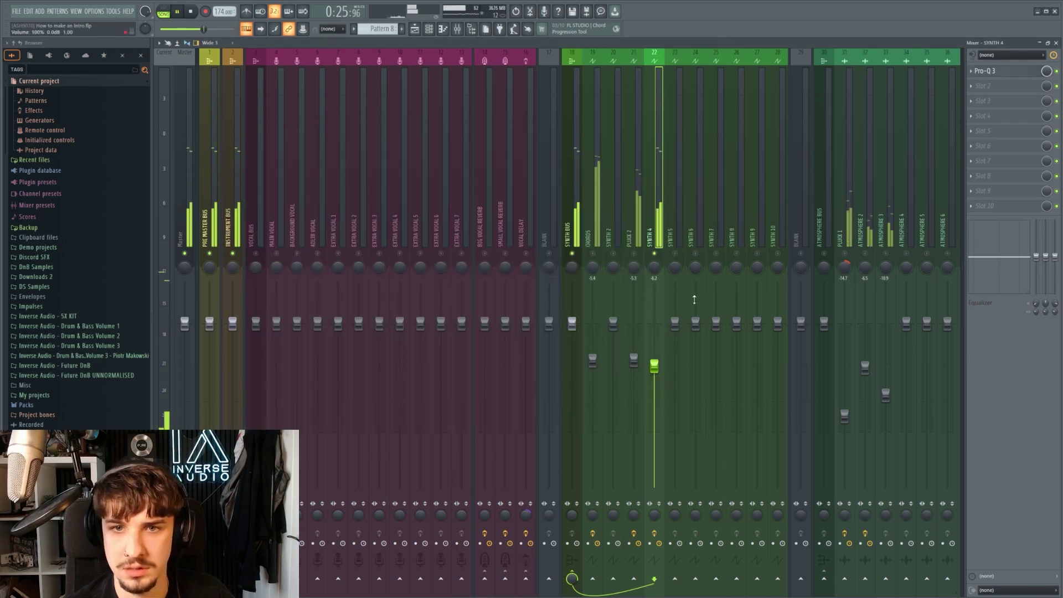
Re-enable the muted synth and atmosphere mixer tracks and lower the SYNTH 4 volume to -9.4 dB.
left_click_drag(638, 255, 597, 257)
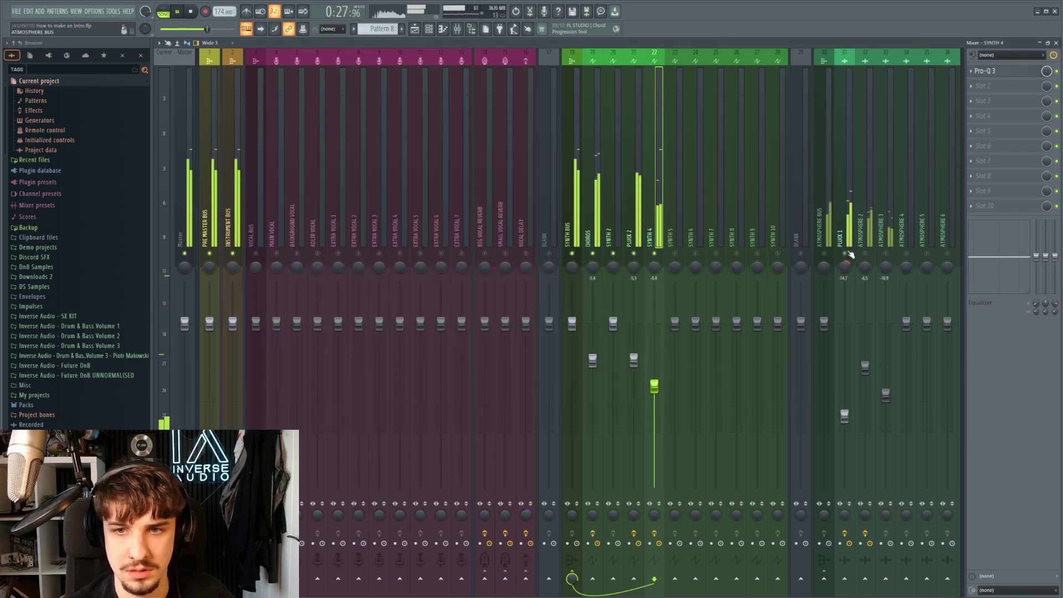
left_click_drag(884, 255, 823, 254)
scroll(531, 262, "down", 3)
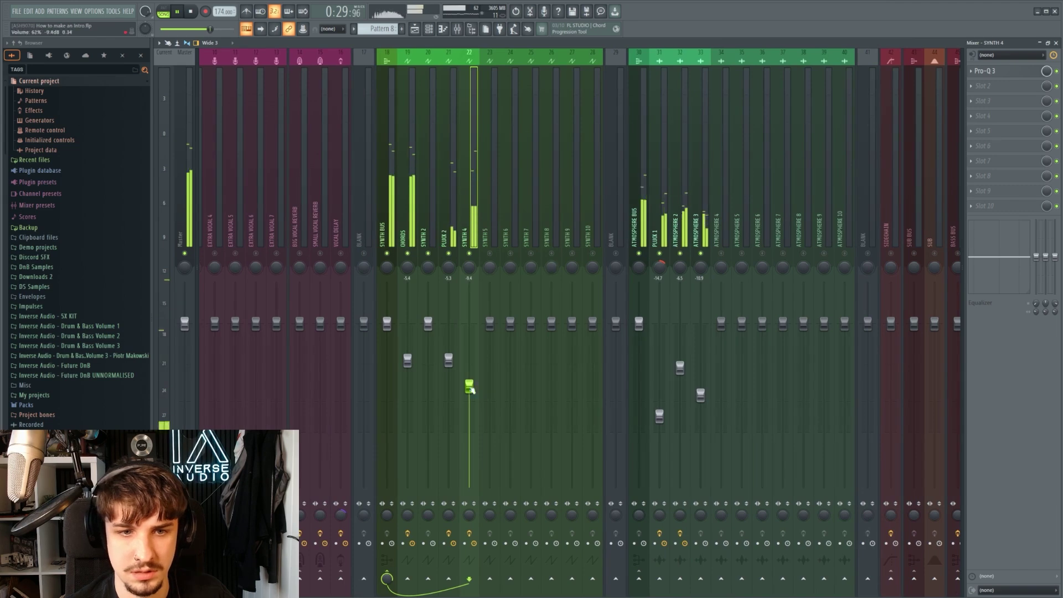
right_click(469, 253)
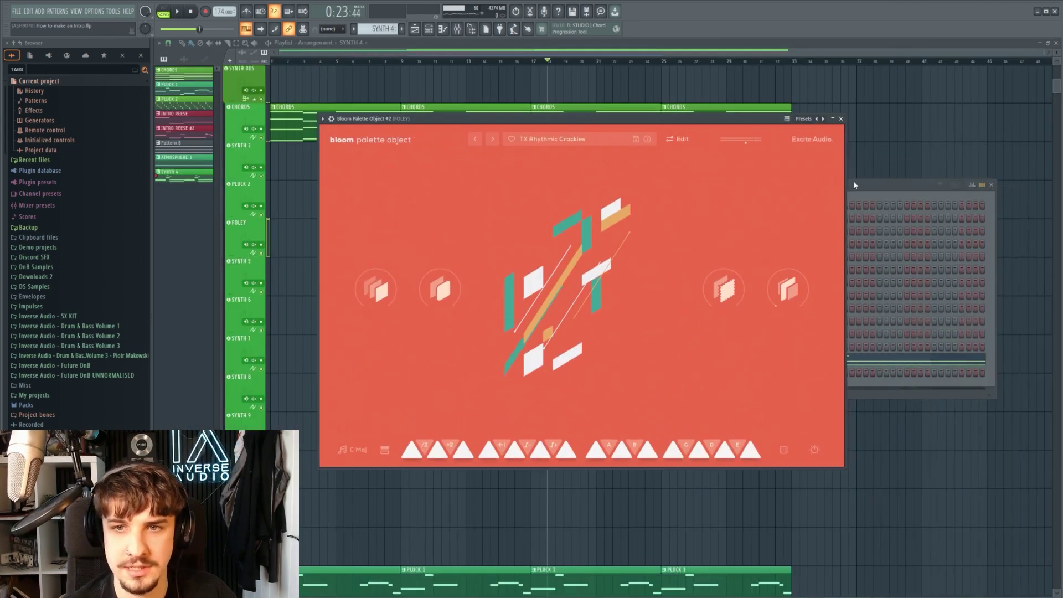
Route the Bloom Palette Object #2 channel to mixer track 23 and load its EXP Glitch Core preset.
left_click(854, 184)
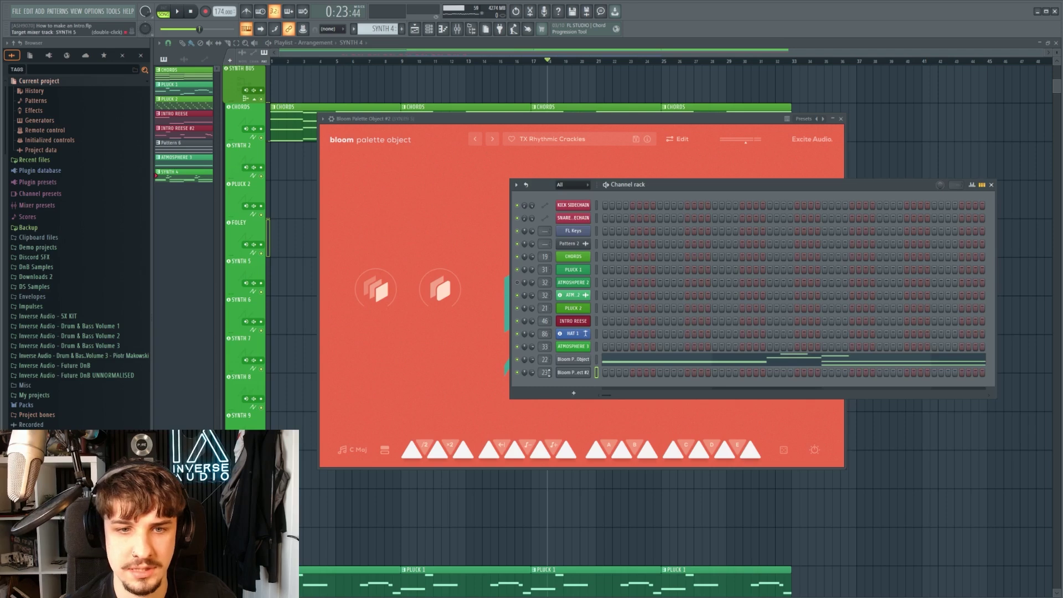
left_click(564, 171)
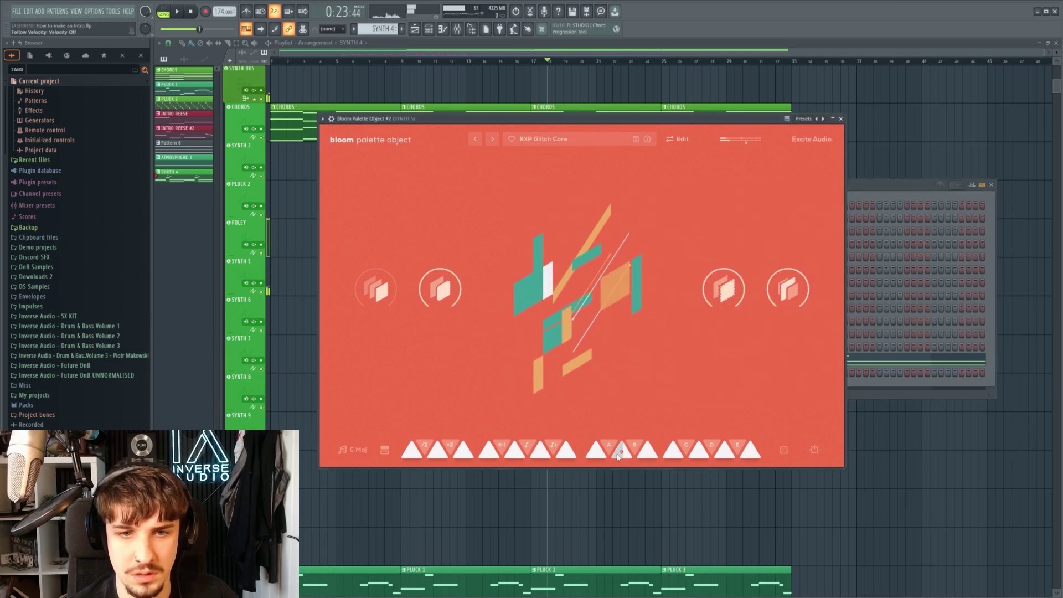
key("Escape")
Write a half-bar D5 note at the end of the eight-bar Pattern 9 and place the pattern on the SYNTH 5 track at bar 25.
right_click(573, 372)
left_click(603, 373)
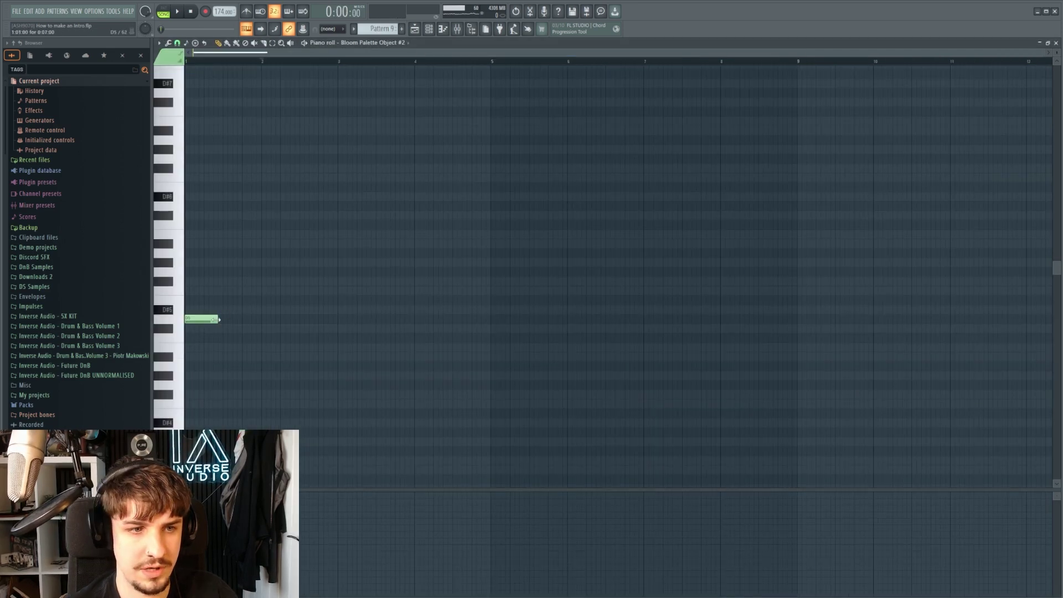
left_click(414, 29)
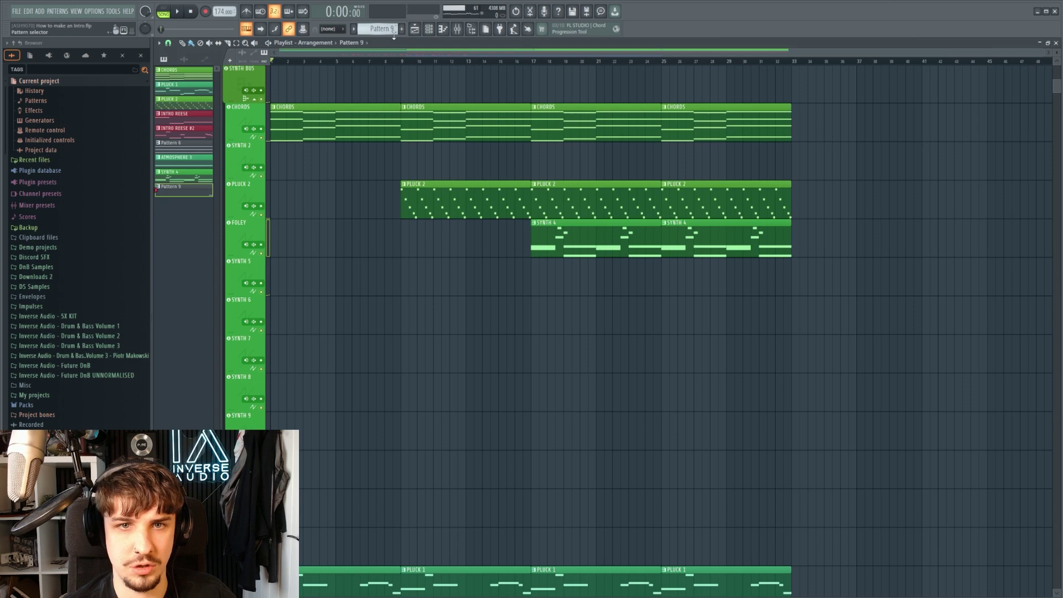
left_click_drag(551, 244, 500, 265)
left_click_drag(731, 297, 655, 299)
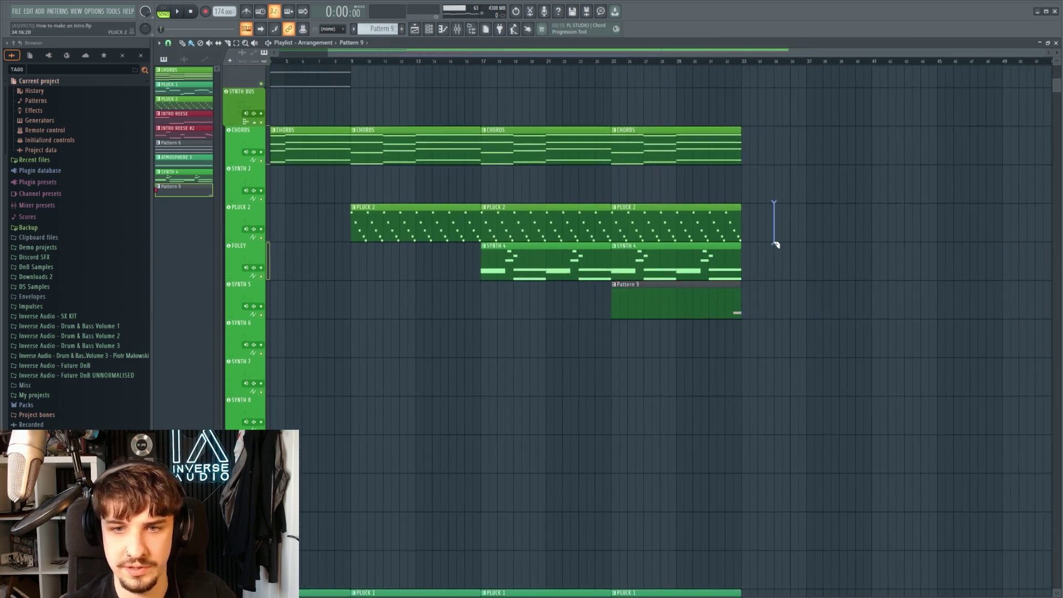
Try cutting the last half bar before bar 33 from the CHORDS, PLUCK 2 and SYNTH 4 clips.
left_click(736, 132)
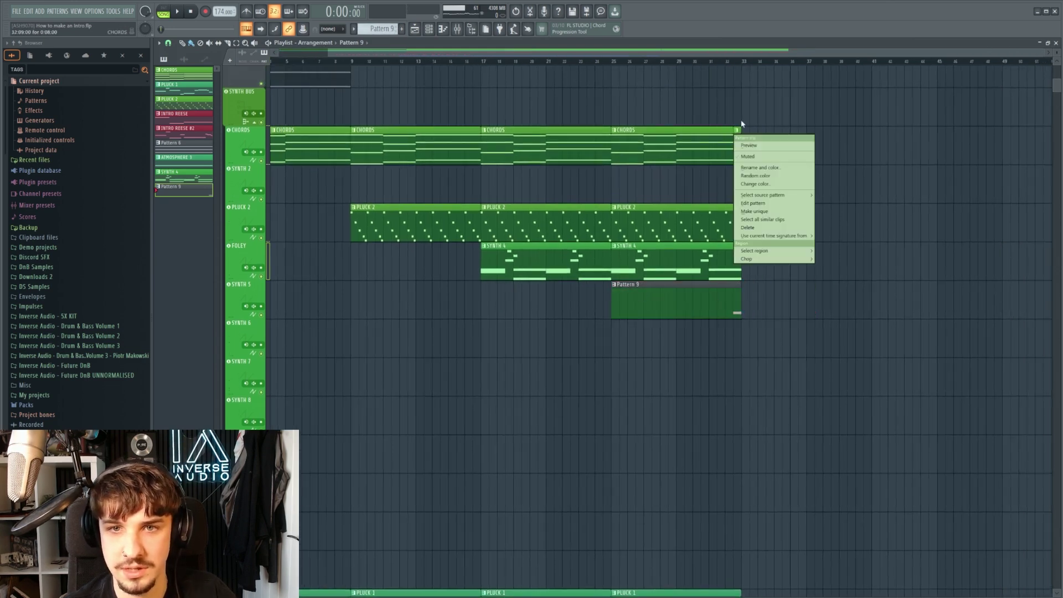
left_click(742, 110)
right_click(737, 150)
right_click(737, 216)
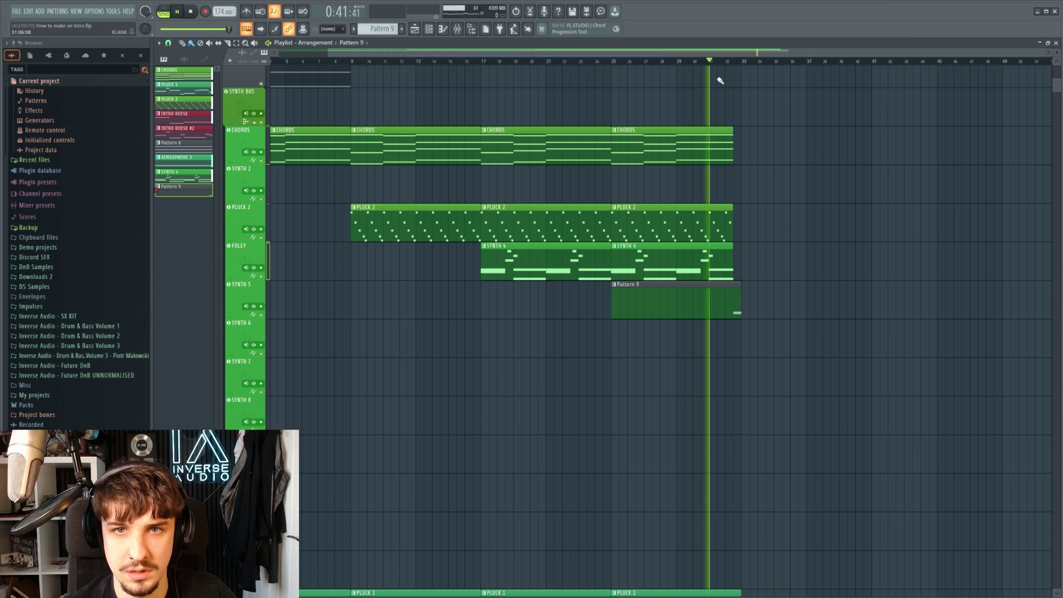
Play the arrangement's ending and raise the SYNTH 5 mixer fader.
left_click_drag(786, 337, 691, 352)
scroll(721, 346, "up", 3)
key("F9")
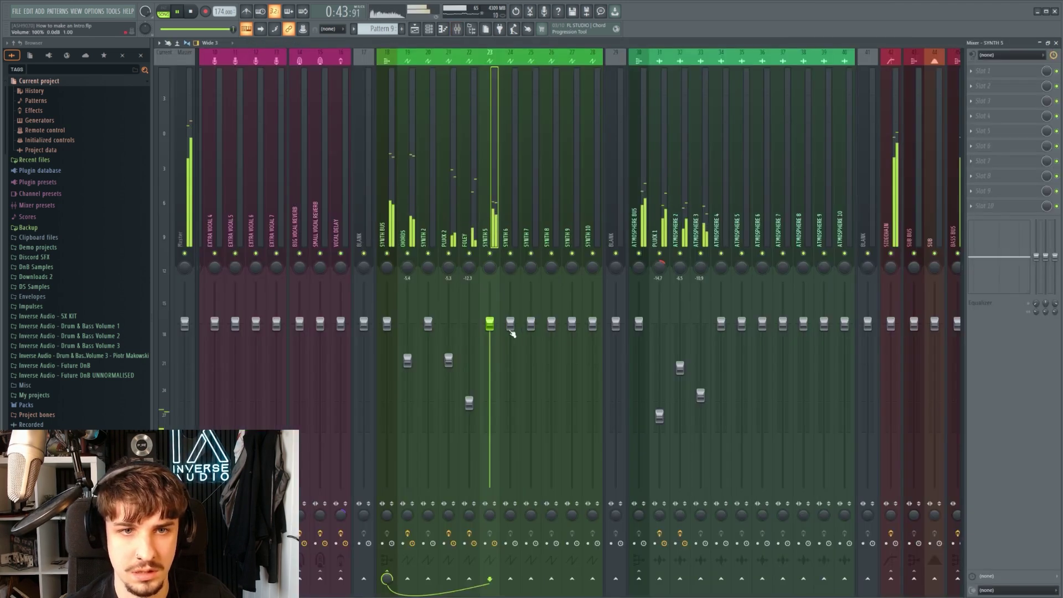
left_click(428, 28)
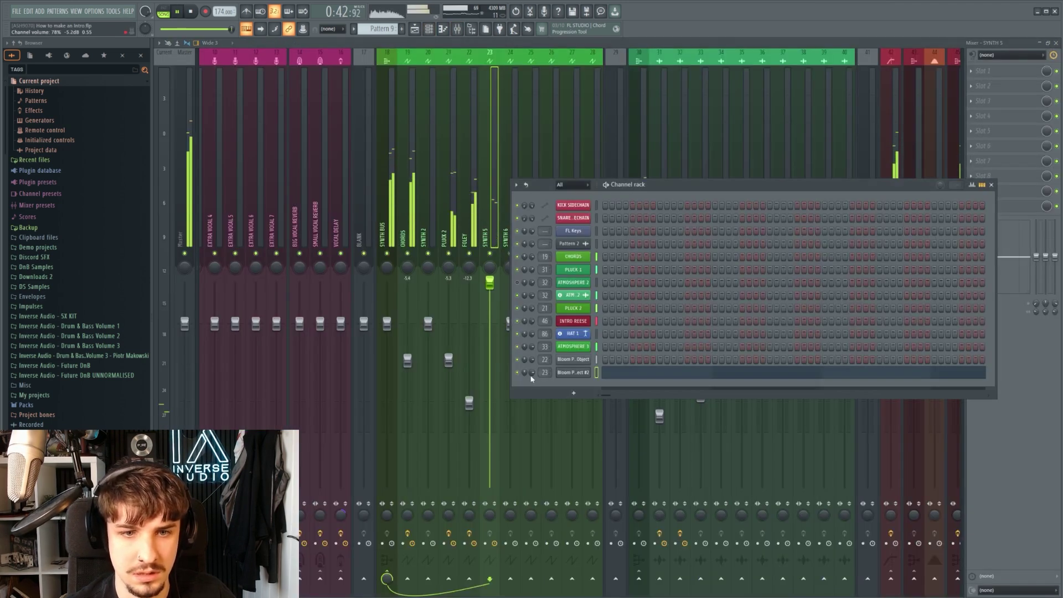
key("F6")
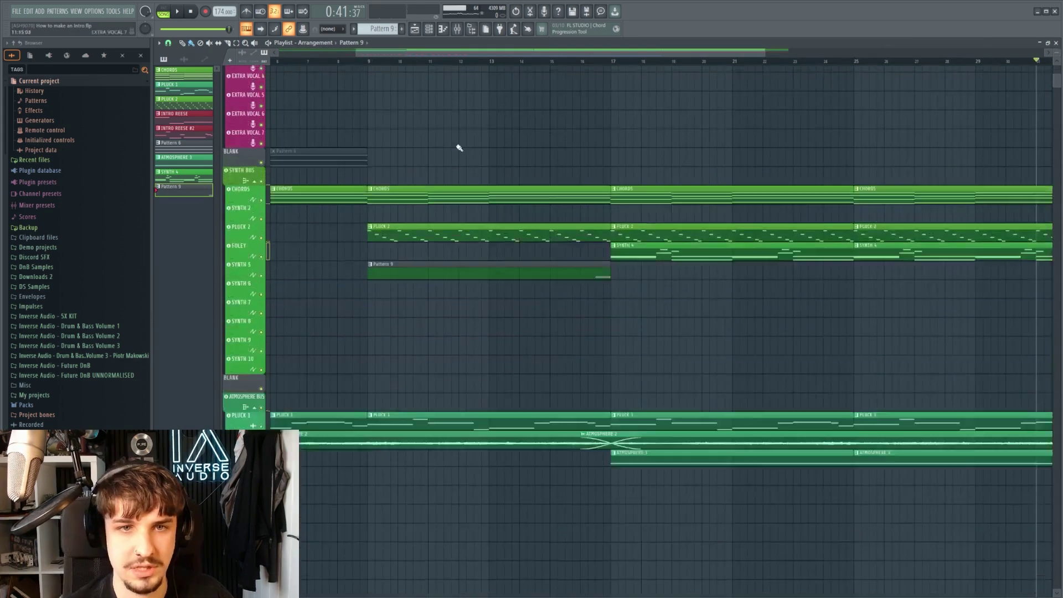
Move Pattern 9 to bar 9 on the SYNTH 5 track and remove the half bar before bar 17 from CHORDS and PLUCK 2.
scroll(481, 172, "up", 3)
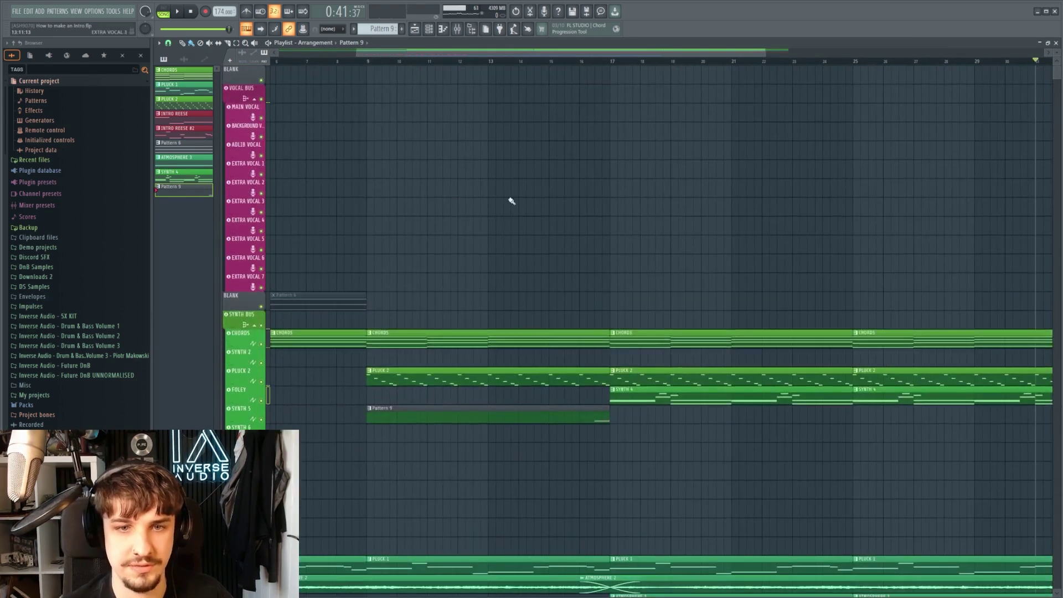
right_click(601, 378)
right_click(601, 339)
Remove the half bar before bar 17 from the PLUCK 1 and ATMOSPHERE 2 clips.
scroll(592, 360, "down", 6)
right_click(599, 454)
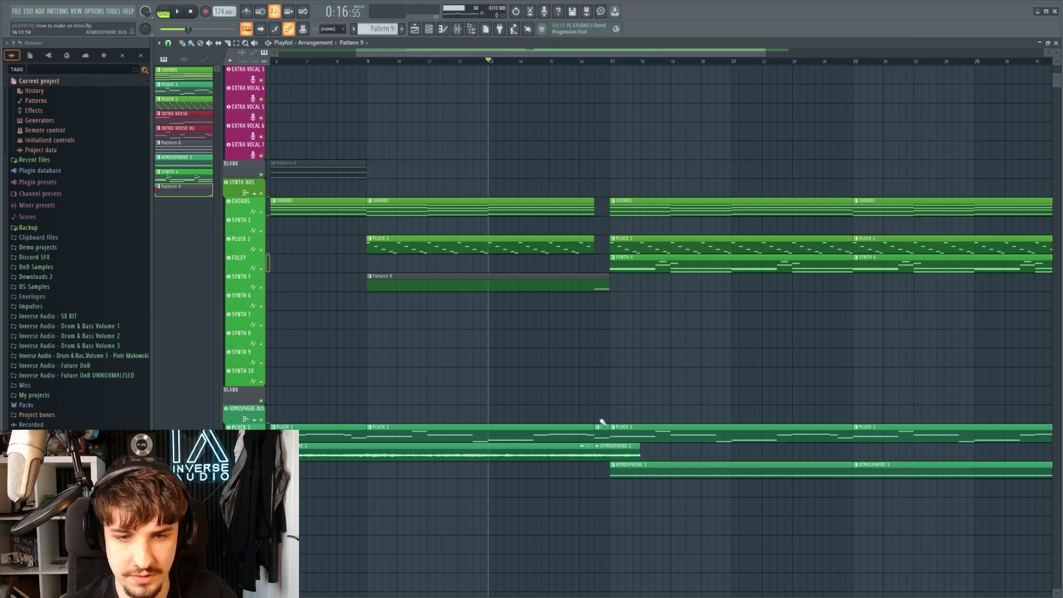
key("ctrl+z")
right_click(598, 426)
right_click(604, 410)
right_click(602, 436)
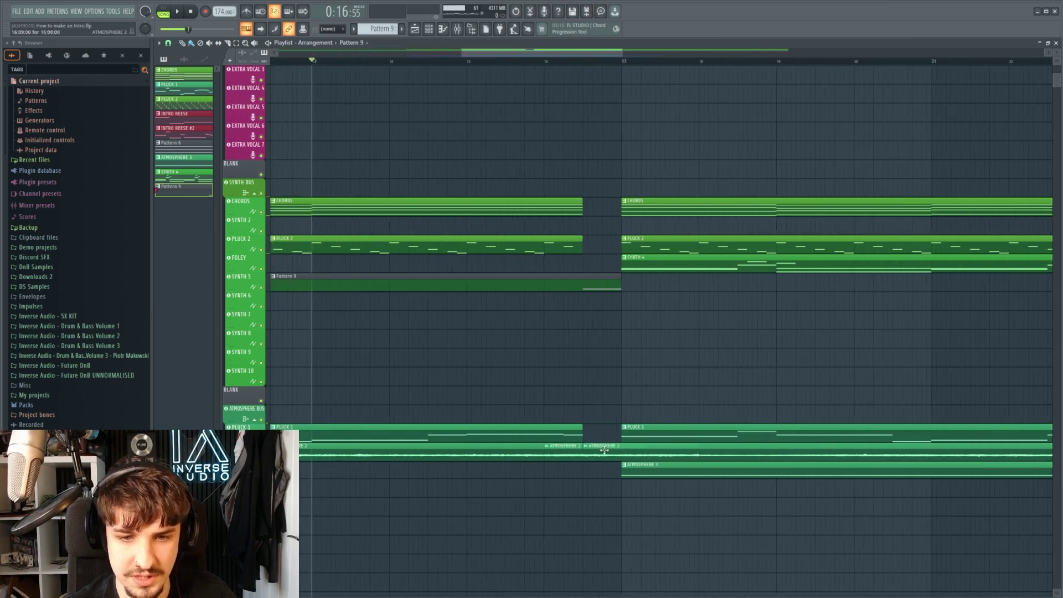
right_click(603, 455)
Start the second ATMOSPHERE 2 clip exactly at bar 17 and trim its end to bar 33.
left_click_drag(649, 453, 628, 453)
key("space")
scroll(631, 426, "down", 3)
left_click_drag(813, 442, 812, 461)
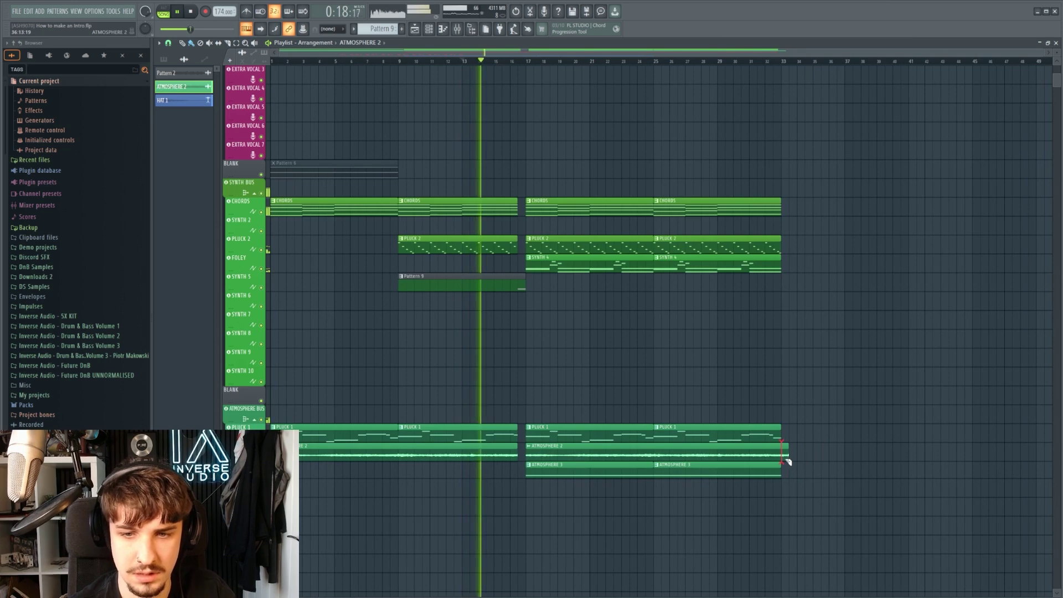
Cut the half bar before bar 17 from the first INTRO REESE clip.
scroll(531, 394, "down", 4)
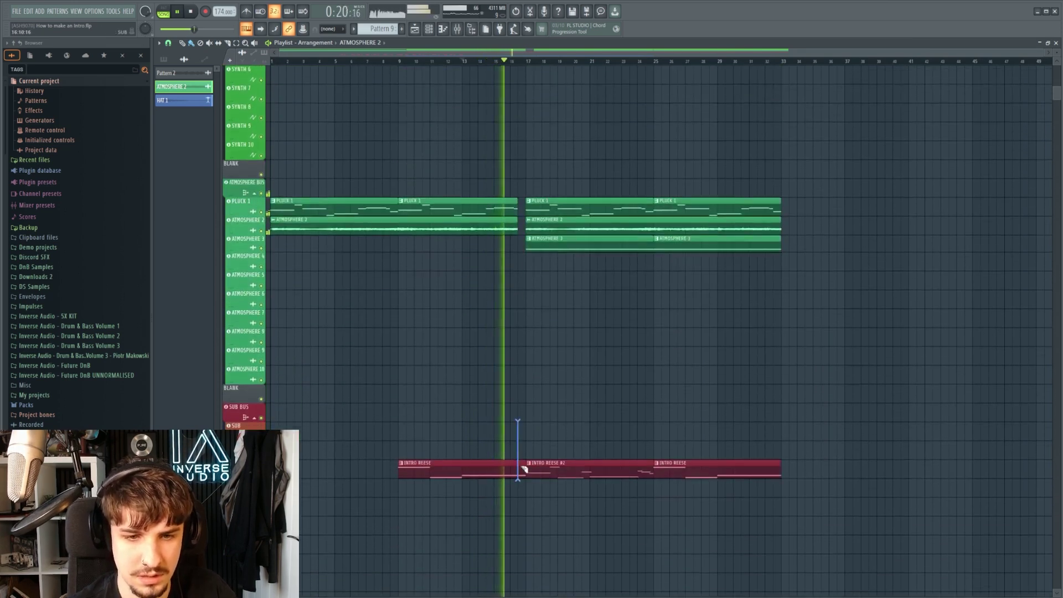
scroll(528, 422, "up", 1)
scroll(527, 420, "up", 6)
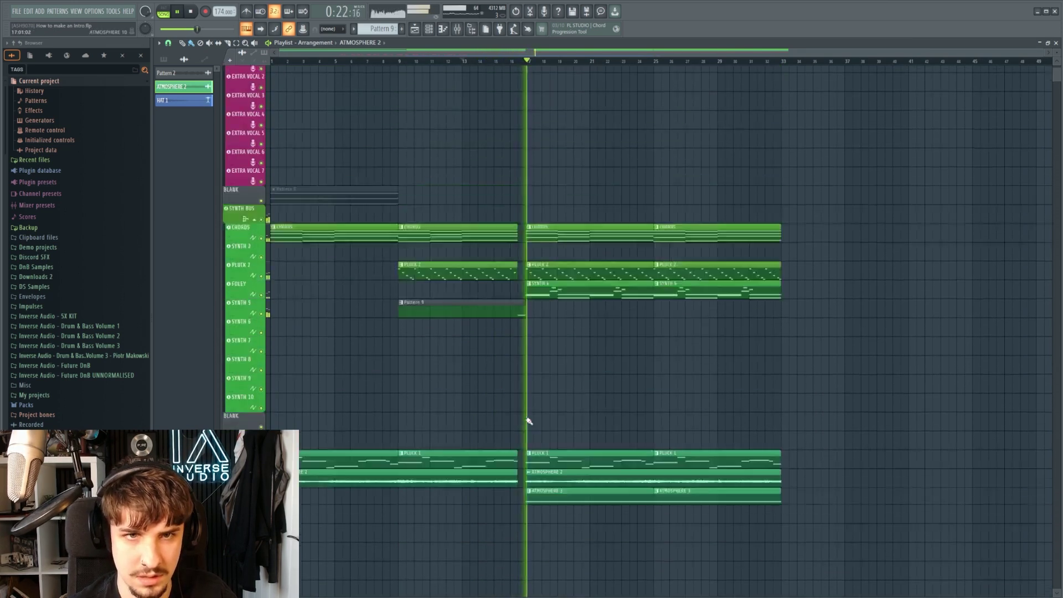
Play the arrangement past bar 17 and examine the half-bar gap across all tracks.
scroll(529, 424, "down", 3)
scroll(526, 327, "up", 3)
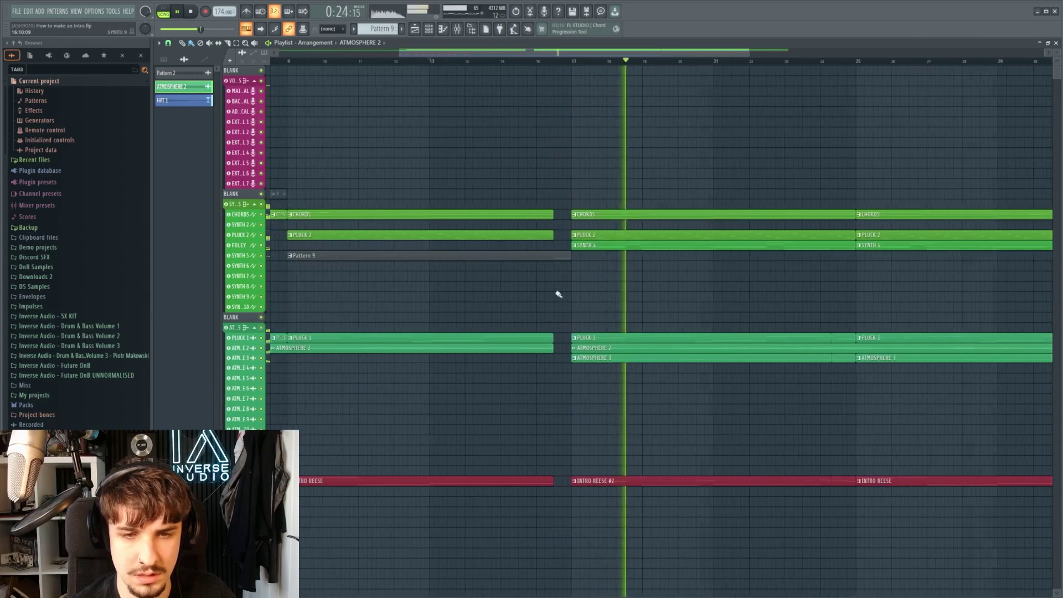
scroll(558, 294, "down", 1)
scroll(487, 180, "down", 3)
scroll(598, 308, "down", 2)
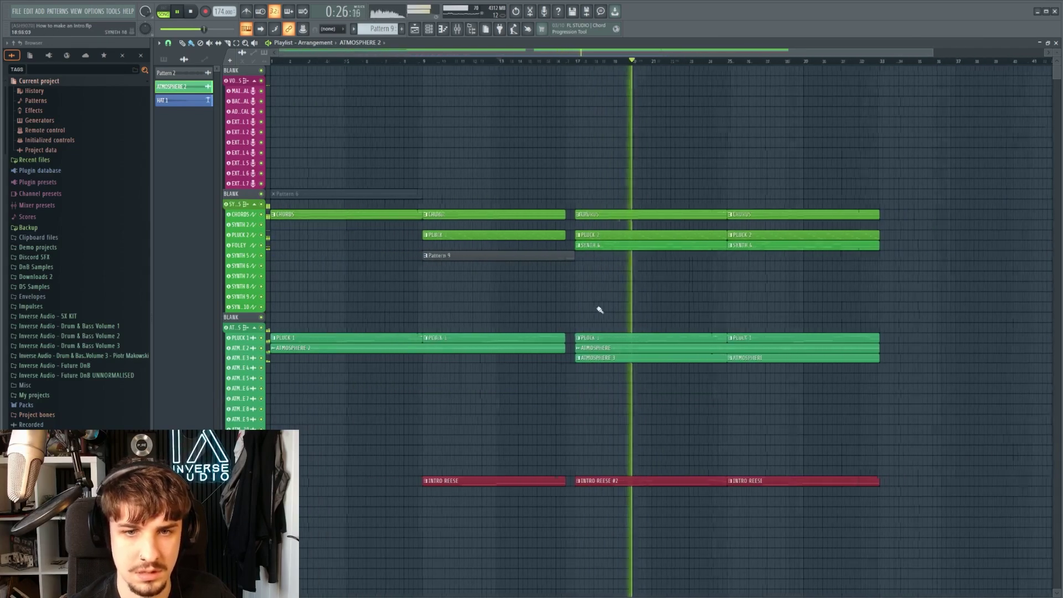
scroll(582, 300, "up", 3)
scroll(562, 300, "down", 2)
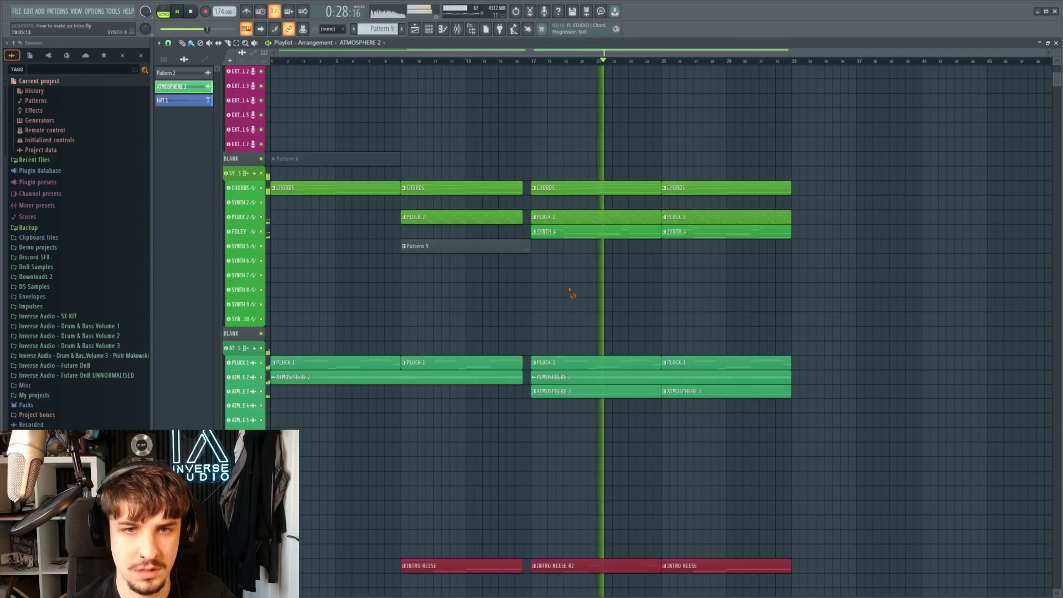
Look through the DnB sample folders in the browser while the second half of the arrangement plays.
scroll(569, 289, "down", 1)
scroll(113, 368, "down", 8)
scroll(111, 368, "down", 4)
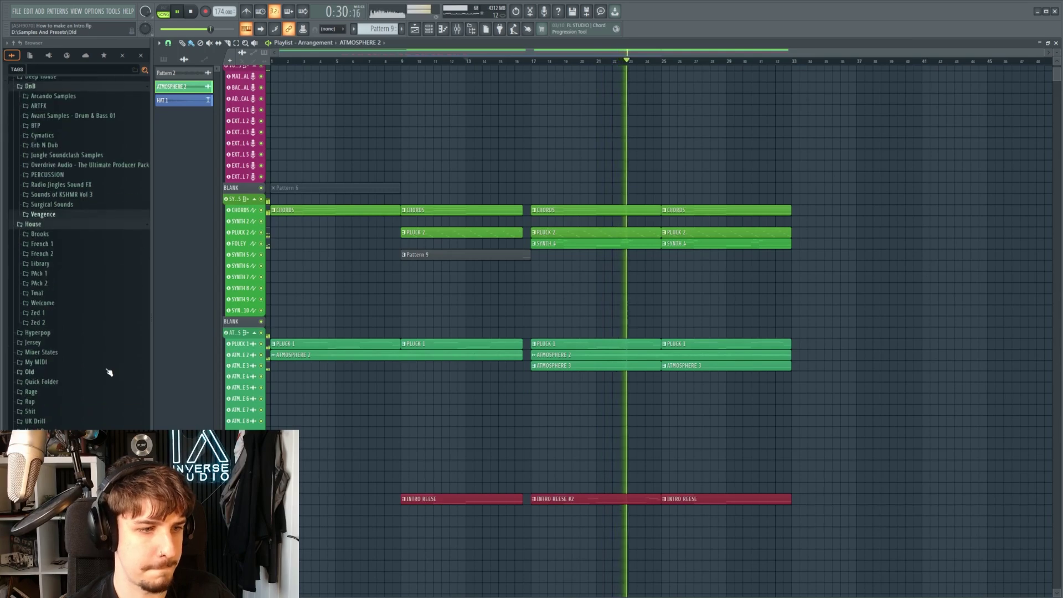
scroll(579, 299, "up", 1)
scroll(581, 305, "up", 3)
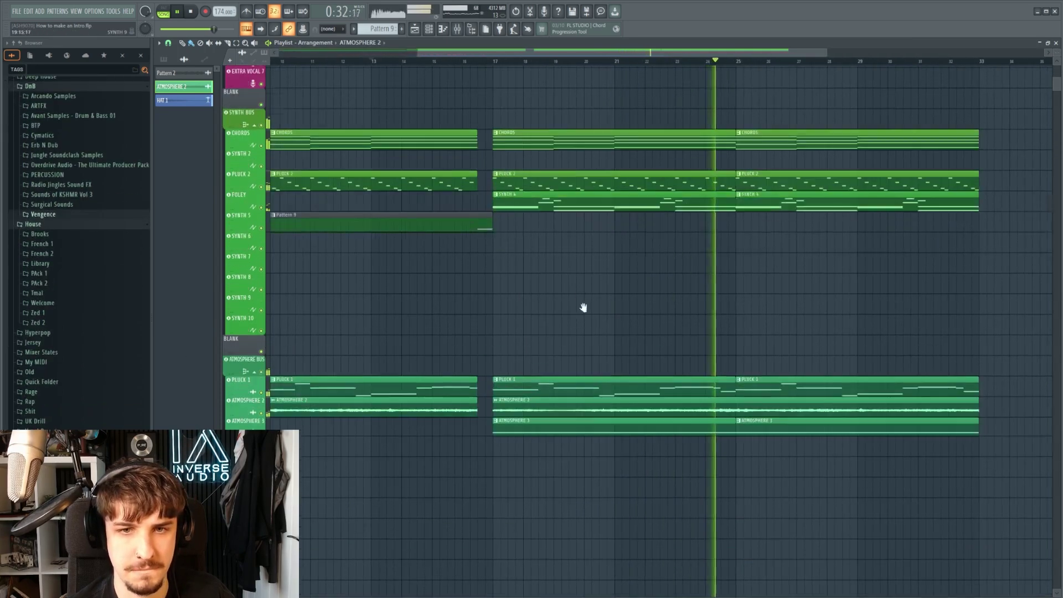
Examine the arrangement's synth, atmosphere and bass tracks from bar 1 to bar 33.
scroll(609, 341, "down", 3)
scroll(611, 343, "down", 1)
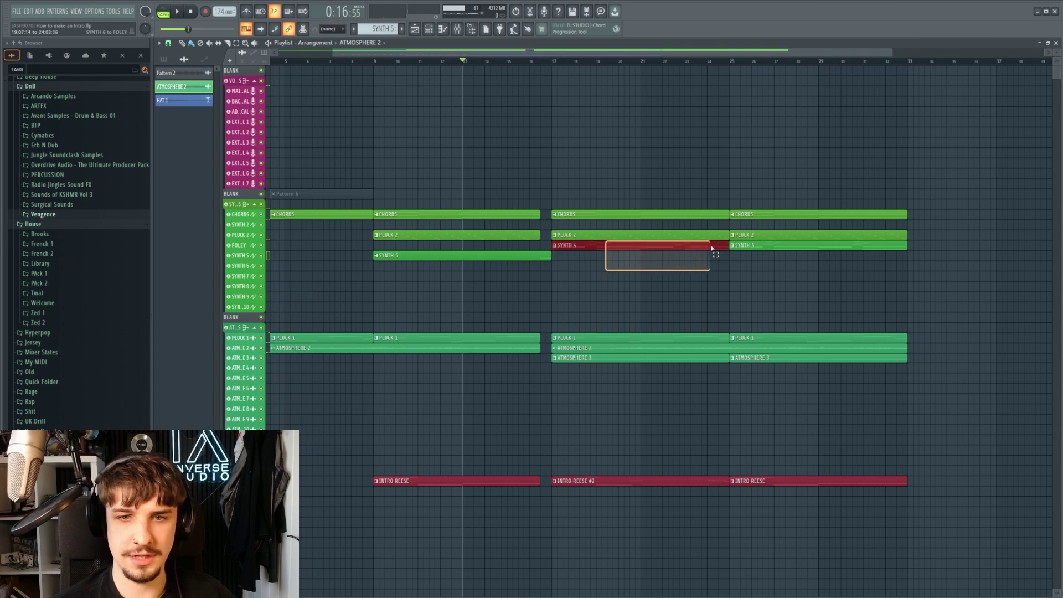
scroll(600, 310, "down", 2)
scroll(600, 280, "down", 4)
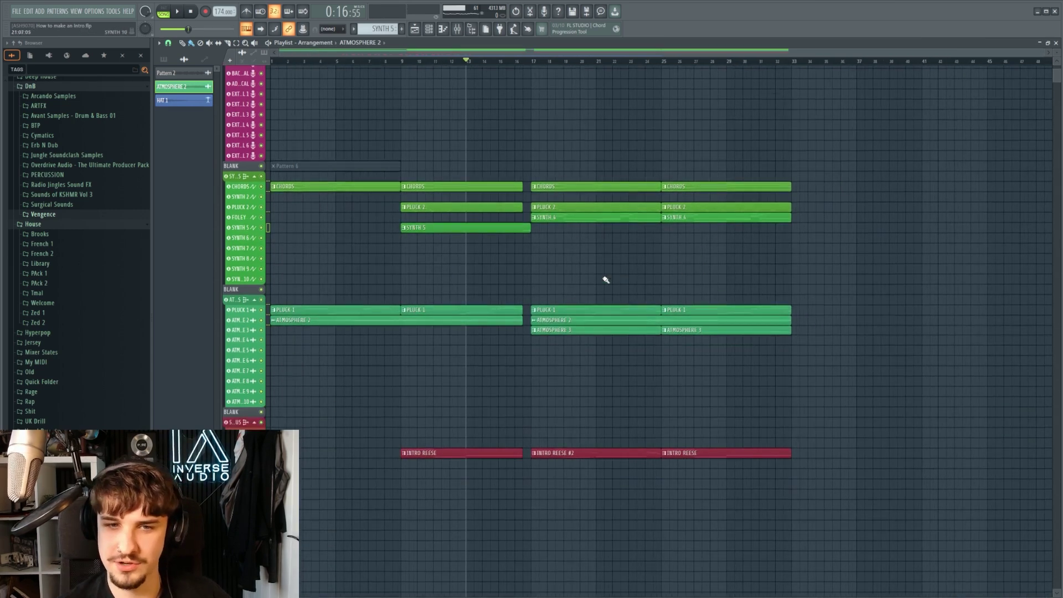
scroll(587, 274, "down", 5)
scroll(578, 294, "up", 7)
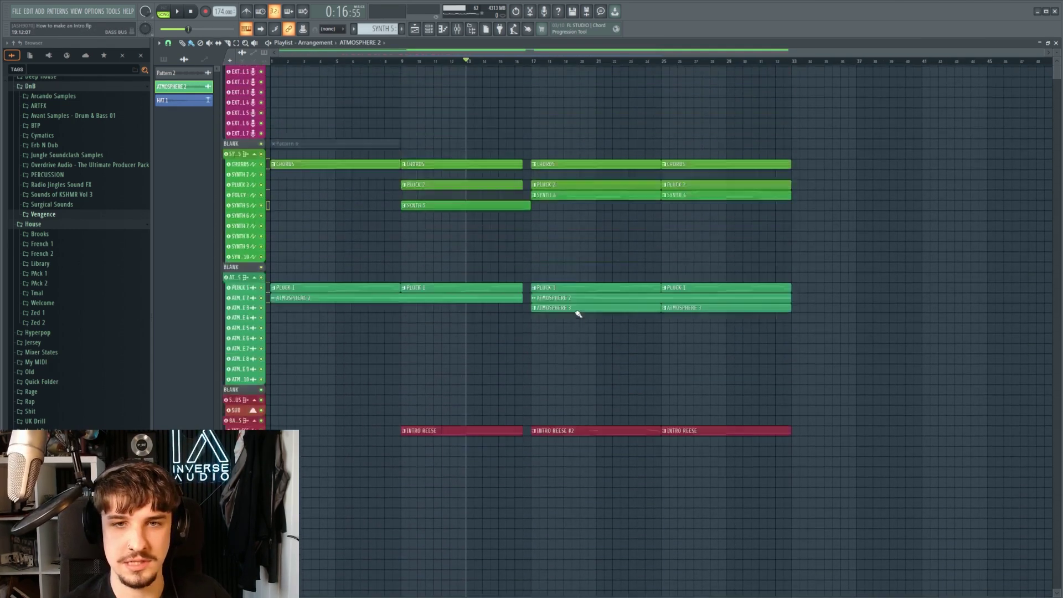
scroll(374, 308, "down", 1)
scroll(416, 313, "down", 3)
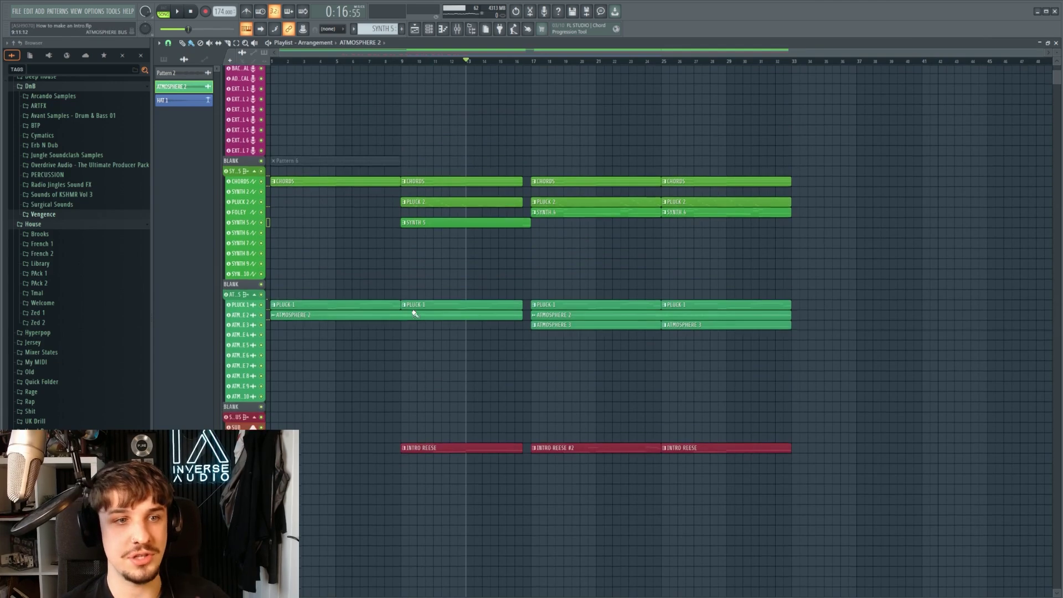
Open the BUILD-UP FX LOOP folder inside the LOOPS of the Inverse Audio - Future DnB pack.
scroll(84, 319, "up", 7)
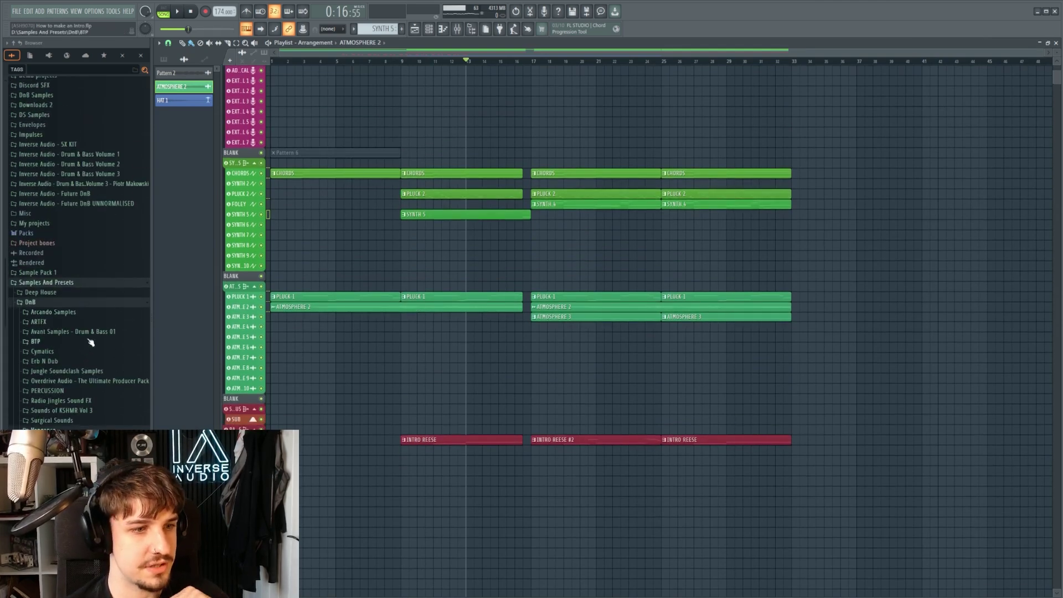
scroll(91, 343, "up", 5)
left_click(98, 357)
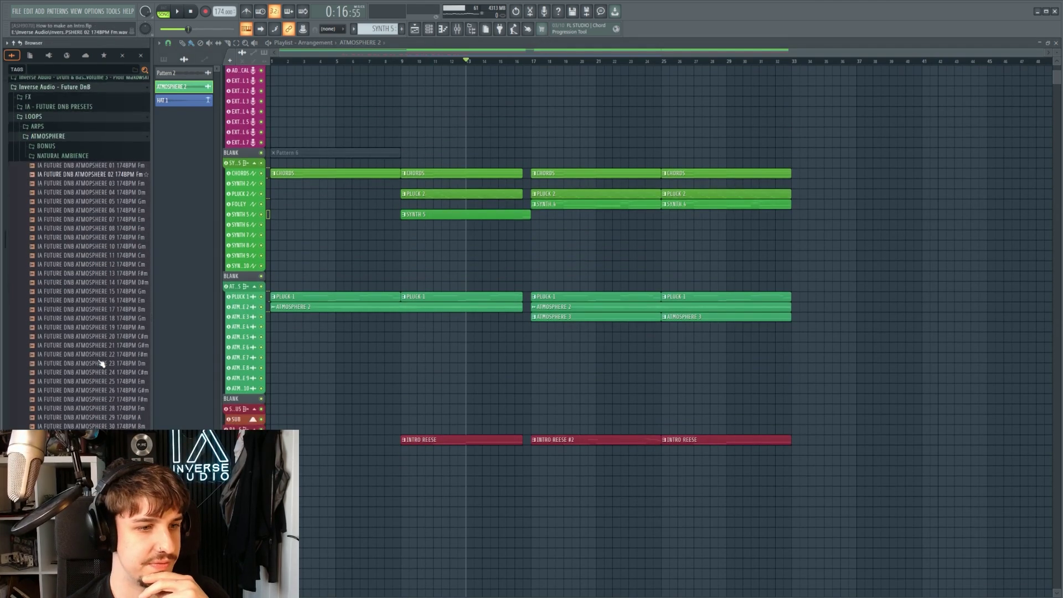
left_click(74, 245)
left_click(51, 237)
left_click(48, 235)
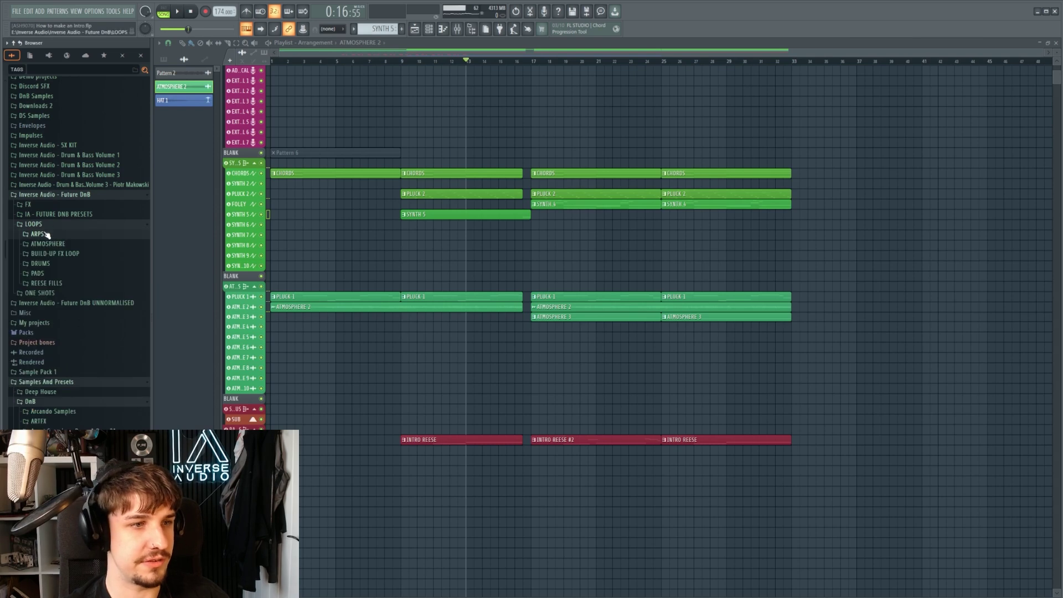
left_click(55, 253)
Place IA FUTURE DNB BUILDUP FX LOOP 01 on the FX 1 track and start it at bar 25.
scroll(574, 334, "down", 15)
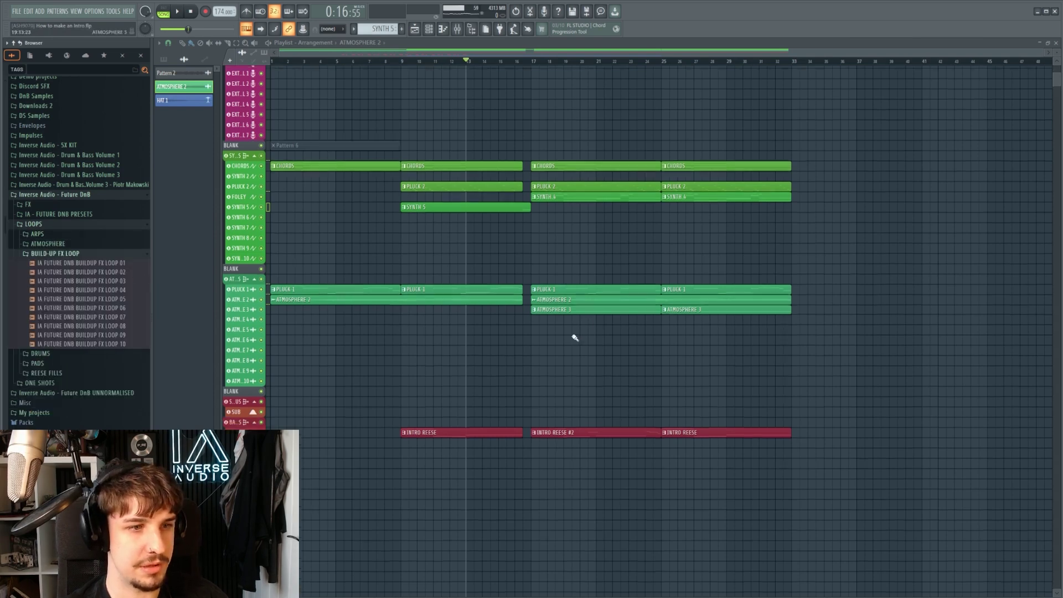
left_click_drag(107, 271, 543, 336)
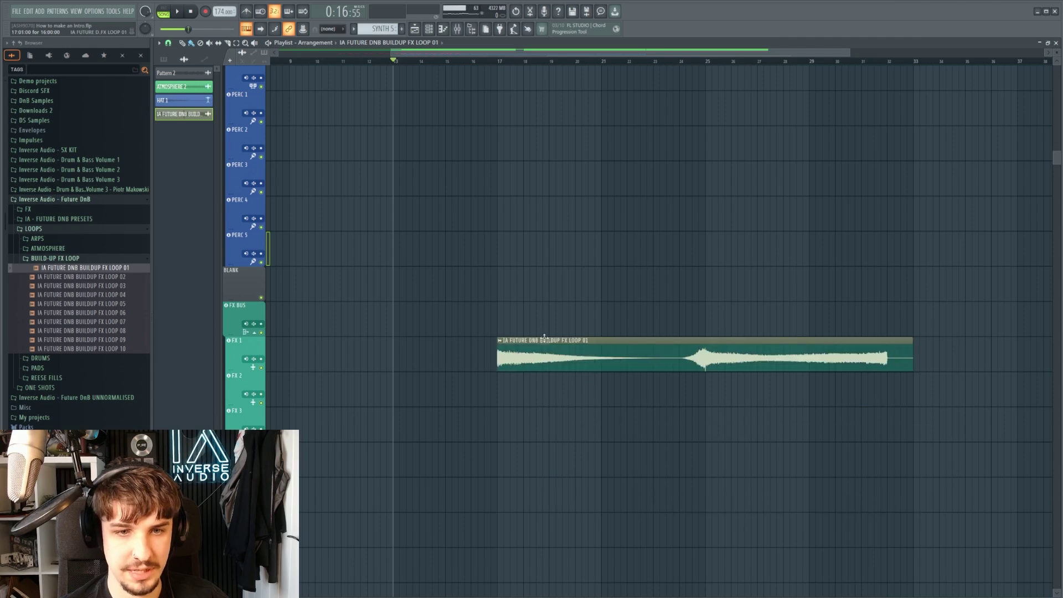
scroll(553, 318, "down", 2)
scroll(564, 305, "down", 5)
left_click_drag(576, 304, 571, 440)
scroll(674, 308, "down", 2)
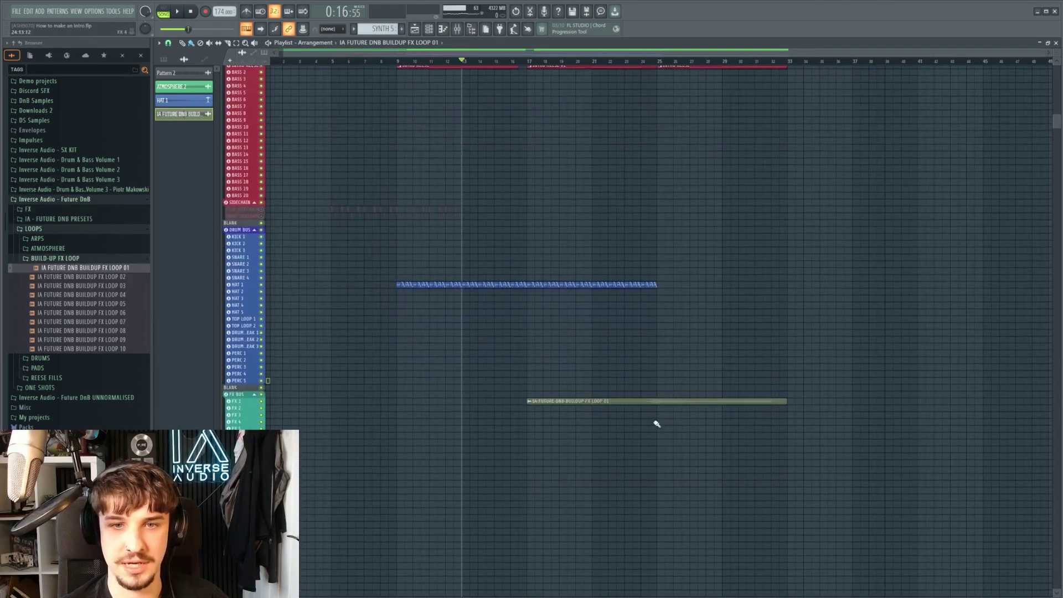
left_click_drag(682, 407, 690, 401)
scroll(812, 304, "up", 8)
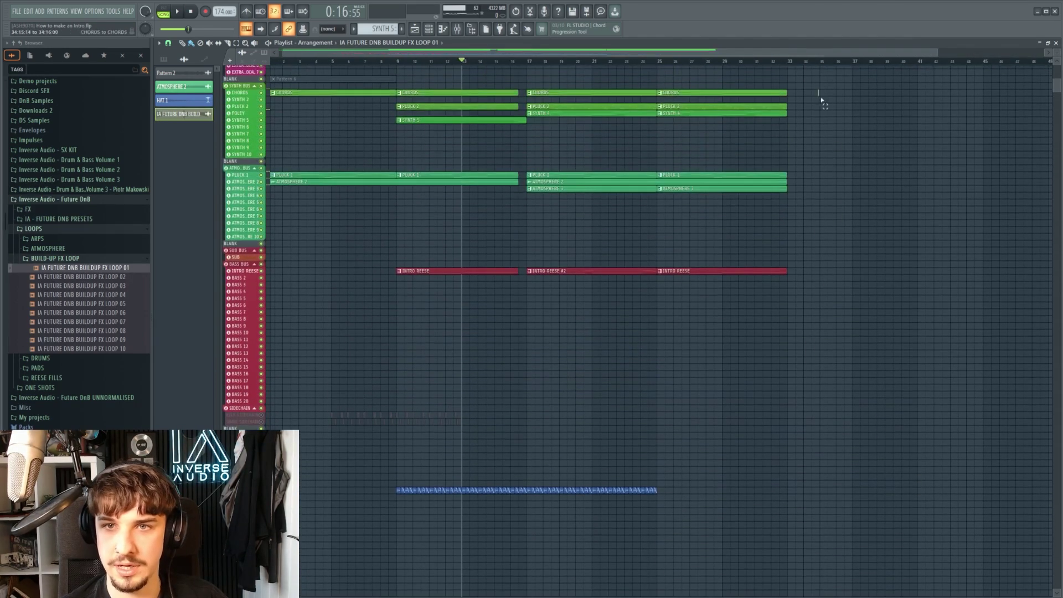
left_click_drag(928, 78, 742, 159)
left_click_drag(658, 377, 836, 403)
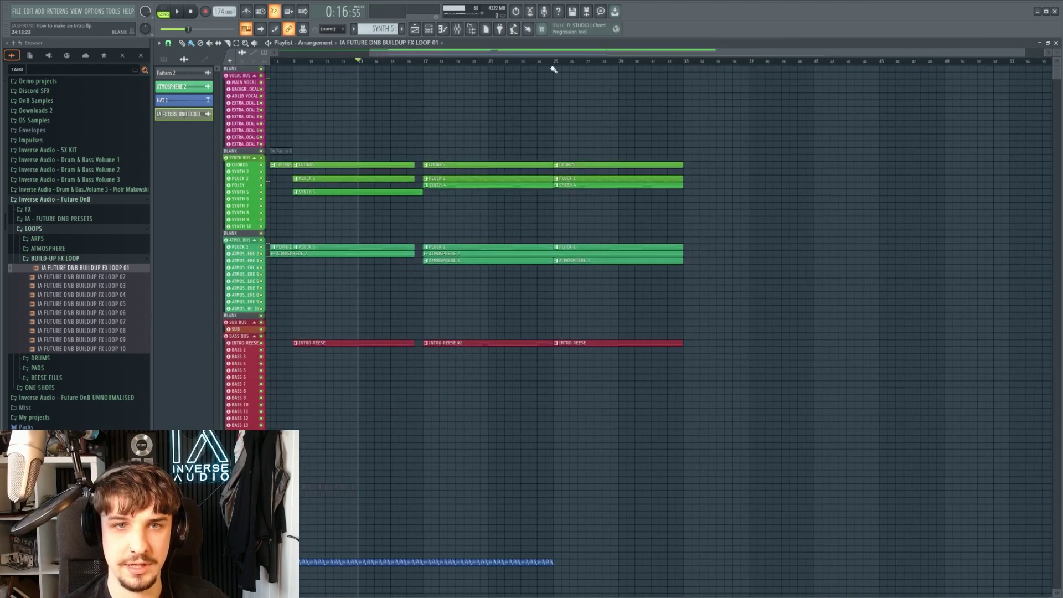
Play from bar 25 and lower the FX 1 mixer track to about -8 dB for the build-up loop.
left_click(553, 61)
scroll(598, 254, "down", 9)
scroll(660, 472, "up", 5)
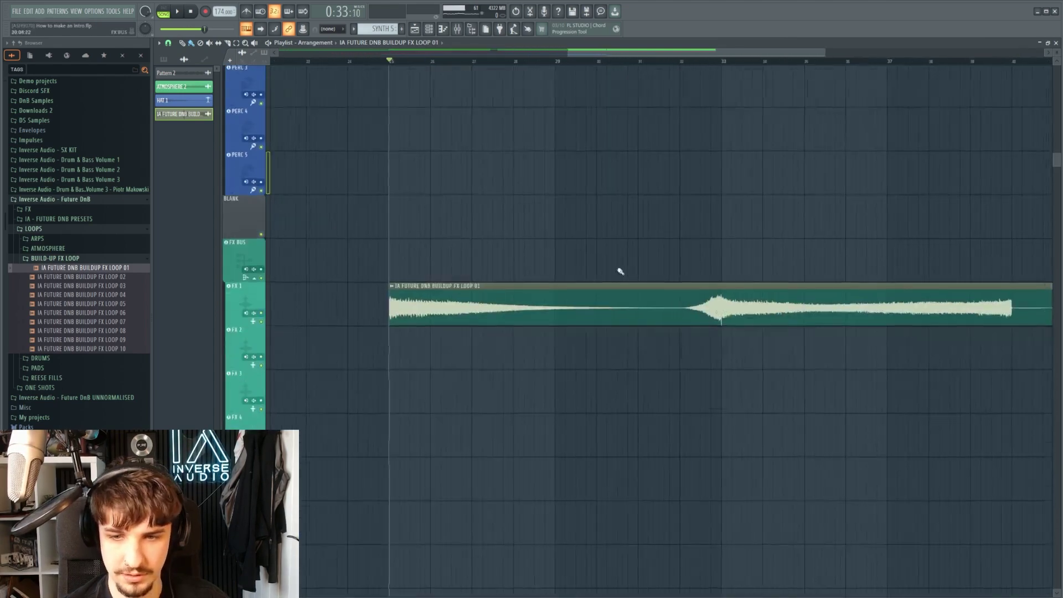
scroll(715, 277, "down", 2)
left_click(974, 263)
left_click(836, 339)
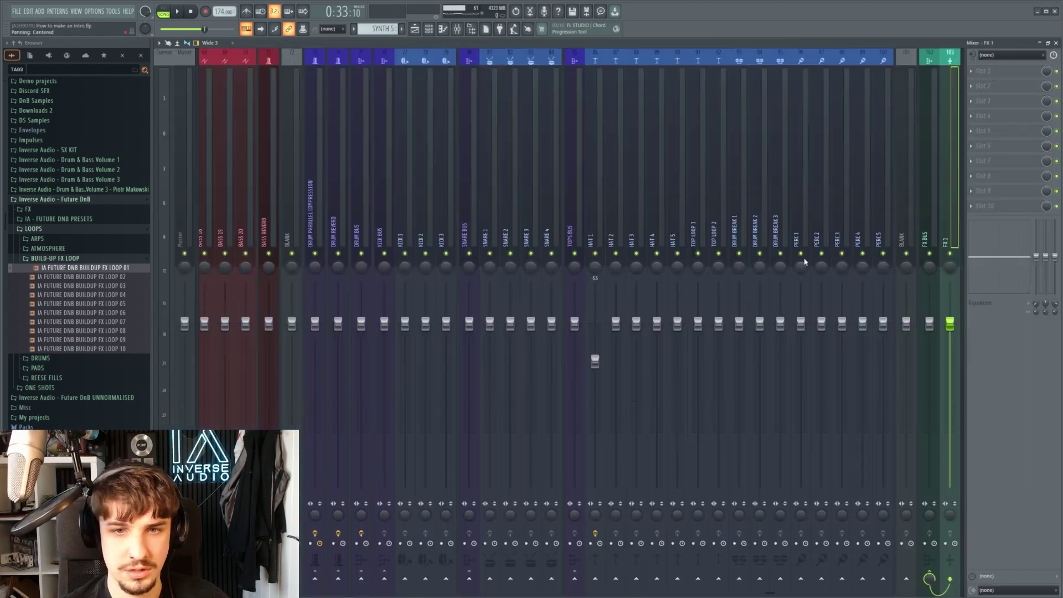
key("space")
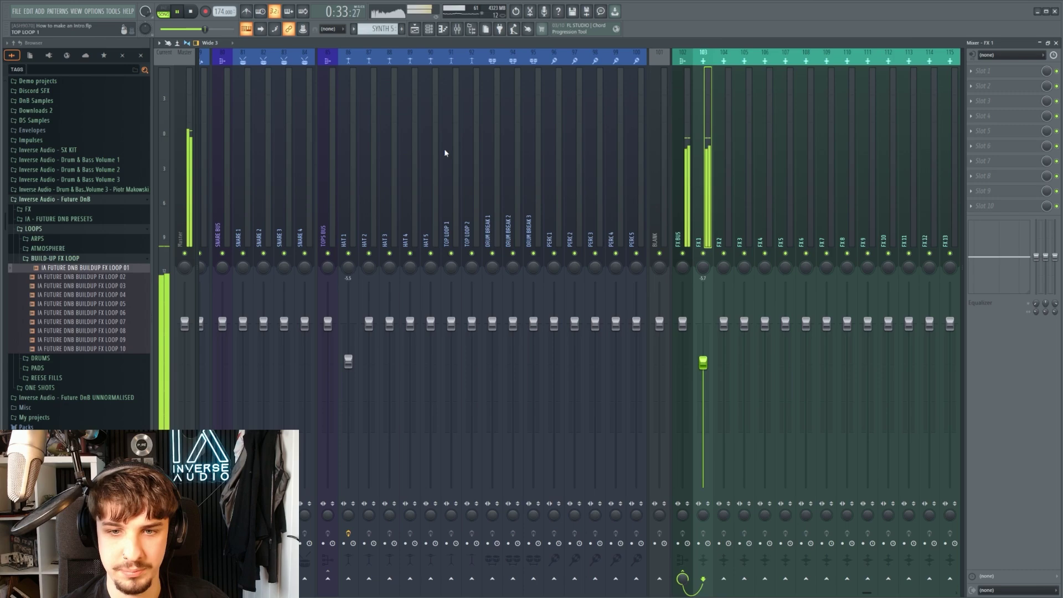
left_click(414, 29)
left_click(457, 29)
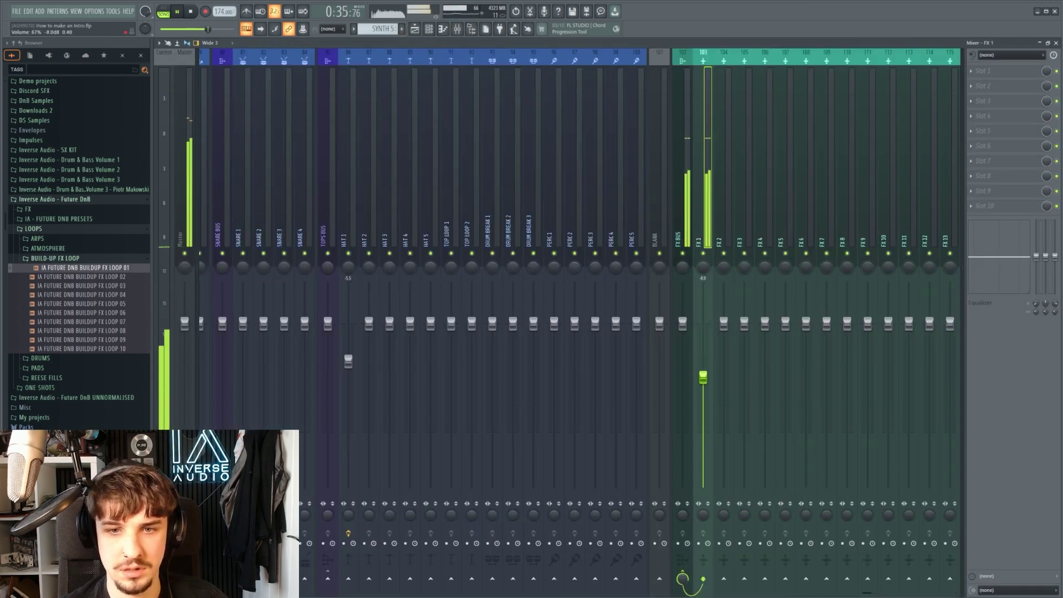
left_click(414, 29)
Play the section with the build-up loop up to bar 33 and examine the clips across all tracks.
scroll(649, 339, "down", 5)
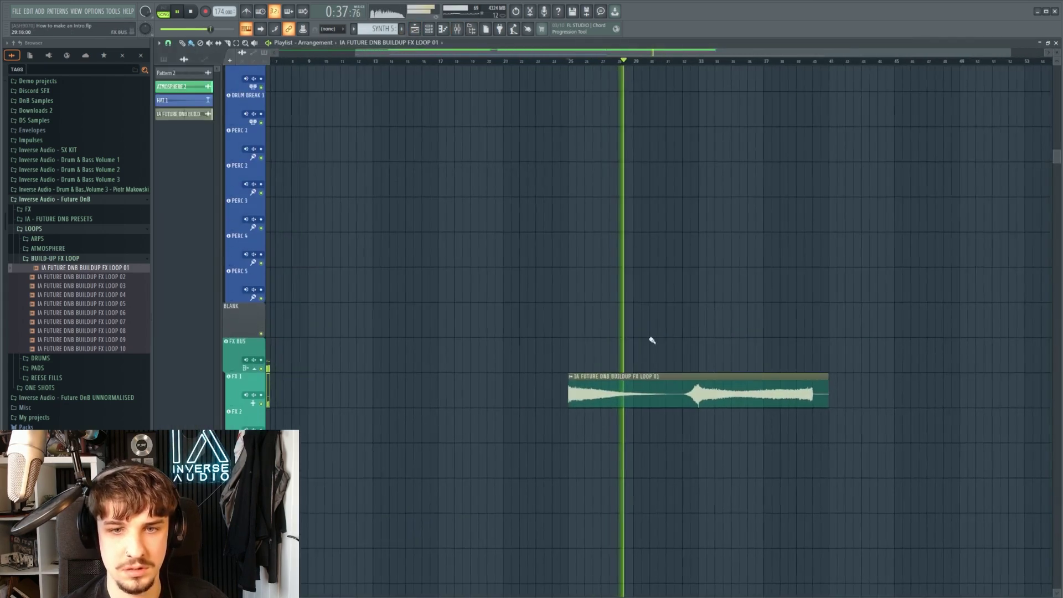
left_click_drag(599, 321, 578, 356)
scroll(690, 368, "up", 6)
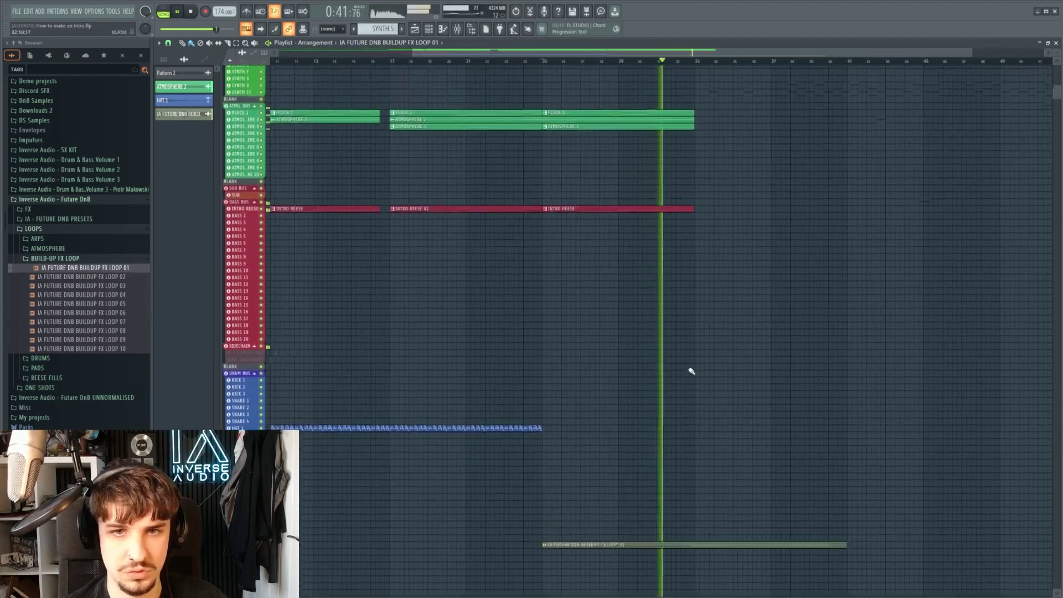
scroll(664, 338, "down", 4)
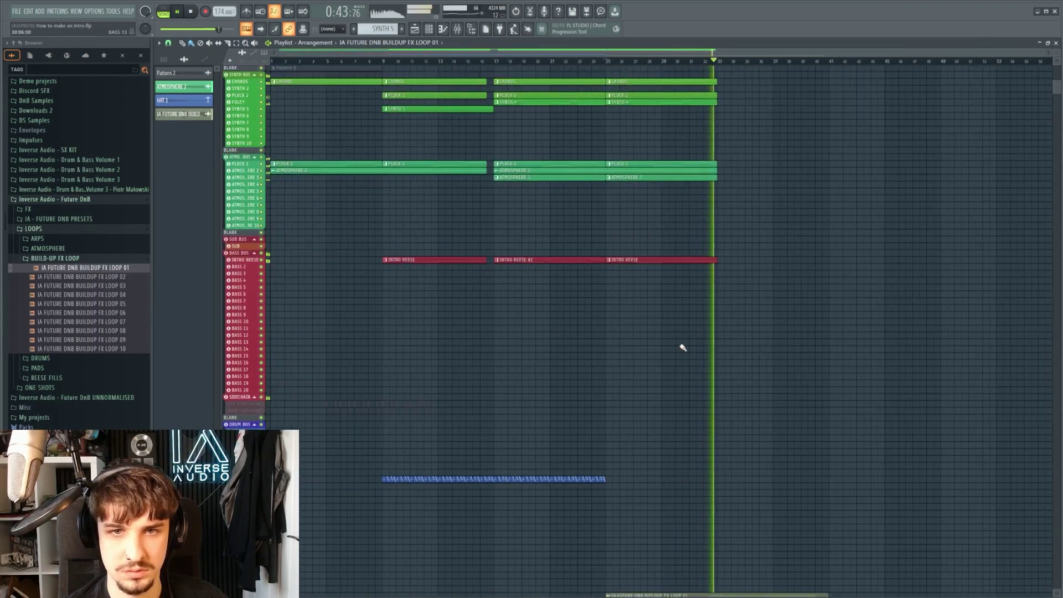
scroll(725, 344, "down", 3)
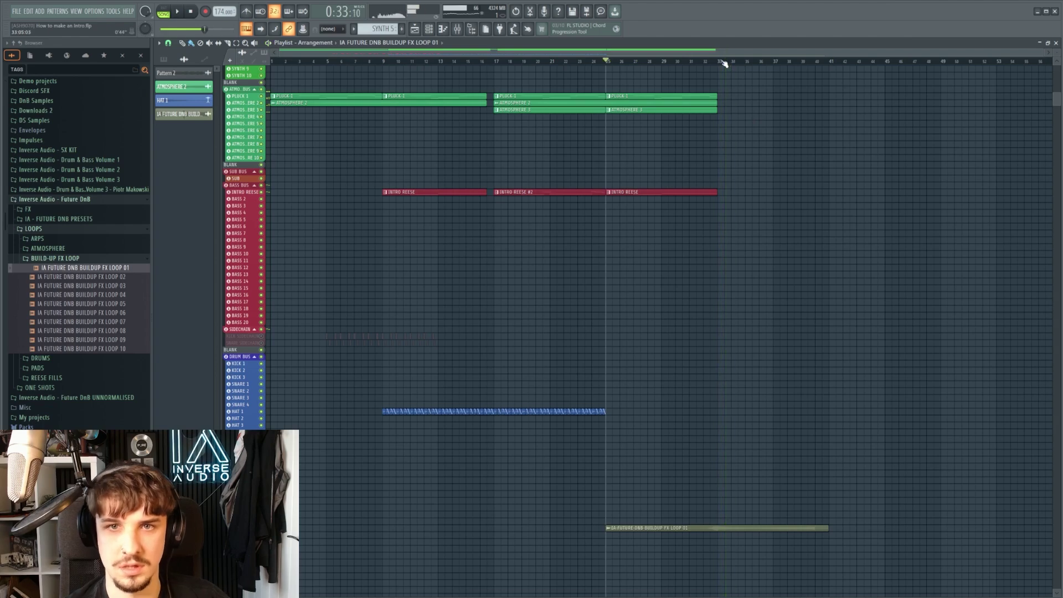
key("space")
scroll(674, 206, "up", 5)
left_click_drag(764, 100, 270, 427)
key("ctrl+d")
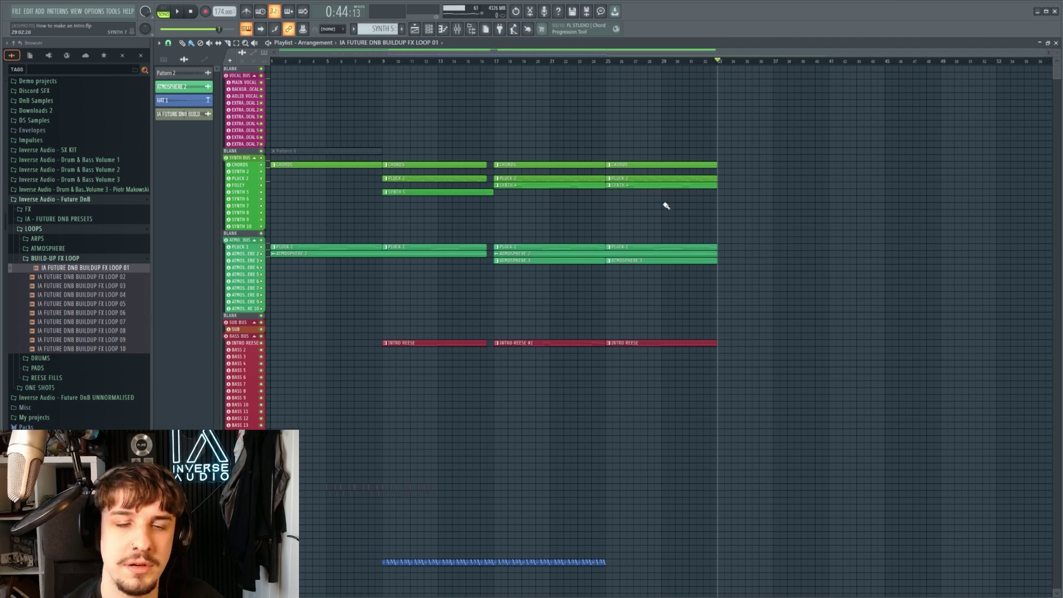
scroll(665, 205, "up", 3)
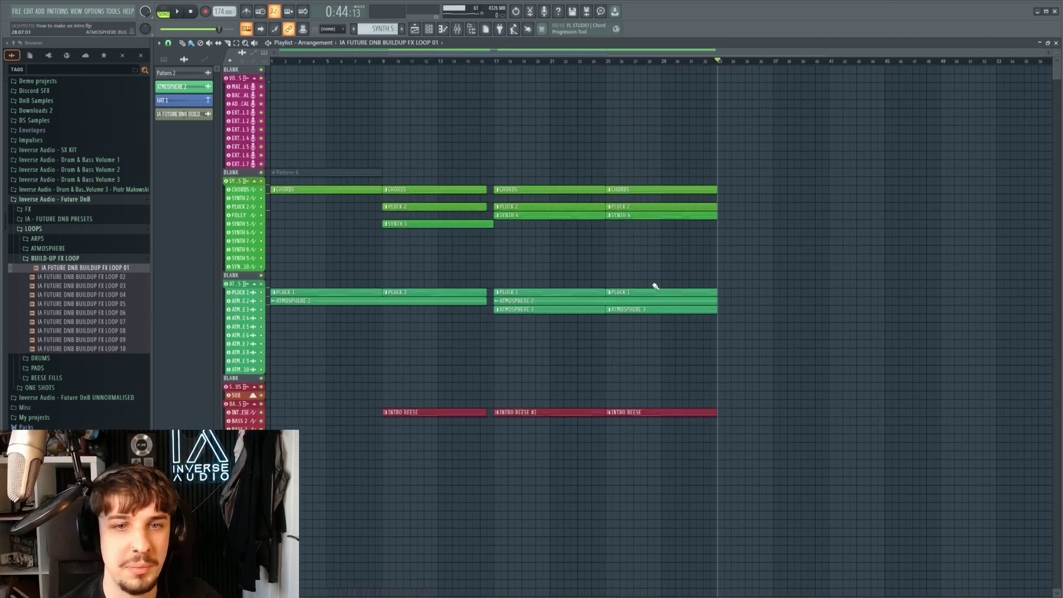
left_click_drag(530, 237, 705, 274)
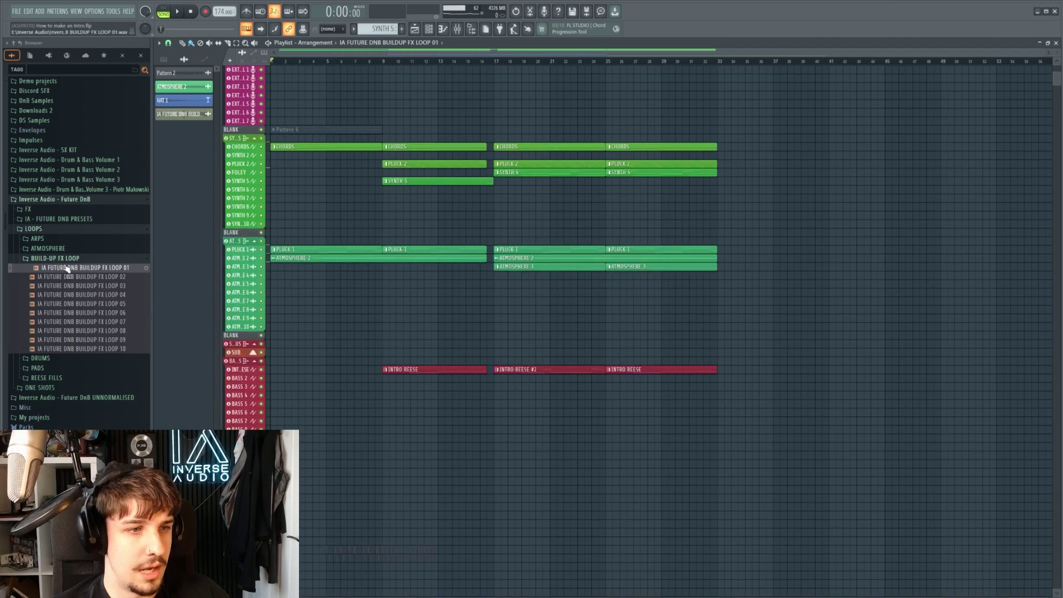
Place IA FUTURE DNB HIGH IMPACT 03 from the Future DnB FX IMPACTS folder at bar 1 on track FX 2.
left_click(61, 258)
scroll(69, 275, "down", 1)
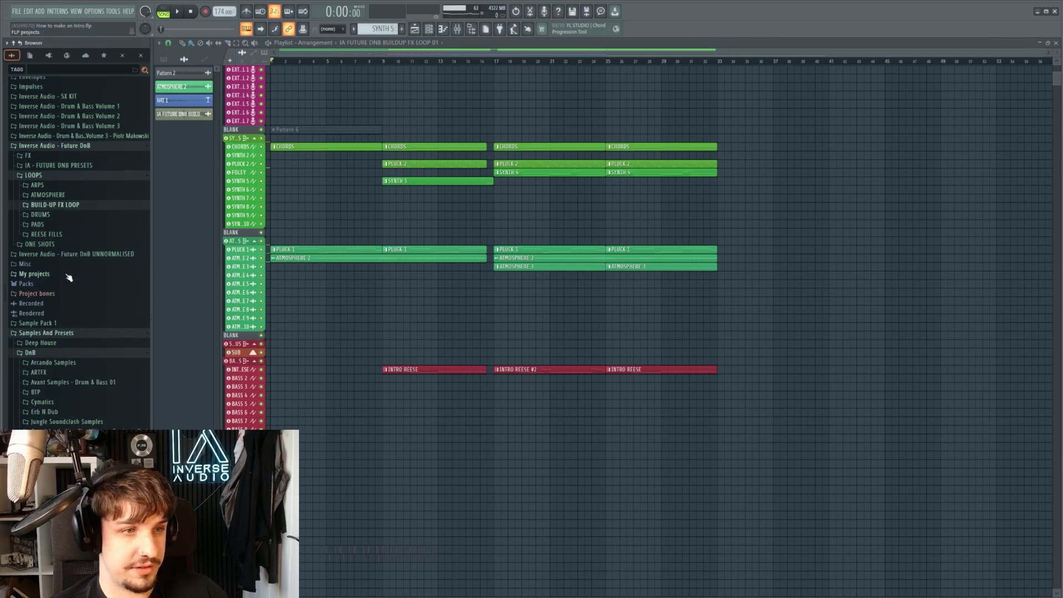
scroll(56, 210, "up", 1)
left_click(38, 209)
left_click(53, 248)
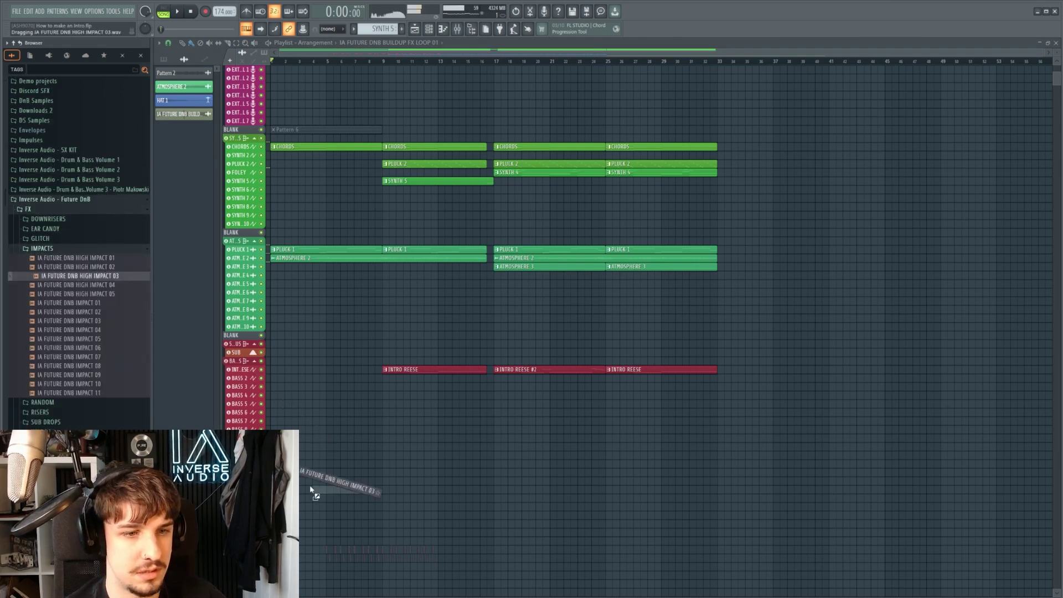
scroll(388, 476, "down", 10)
left_click_drag(311, 489, 635, 438)
scroll(286, 426, "up", 6)
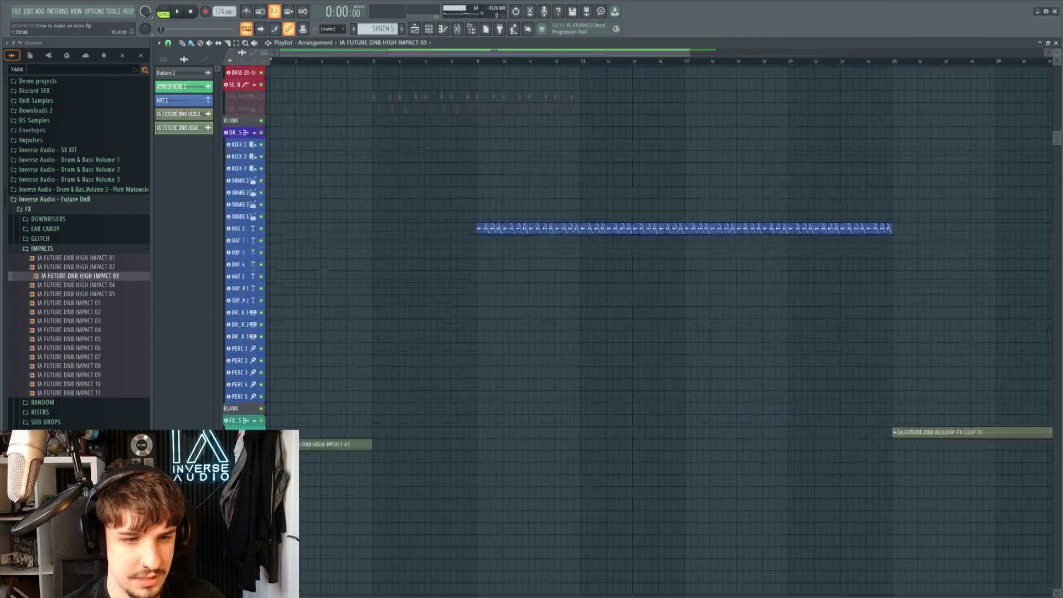
Play from the start and lower the FX 2 mixer track to about -7 dB for the high impact.
key("space")
scroll(321, 394, "down", 3)
scroll(313, 389, "down", 4)
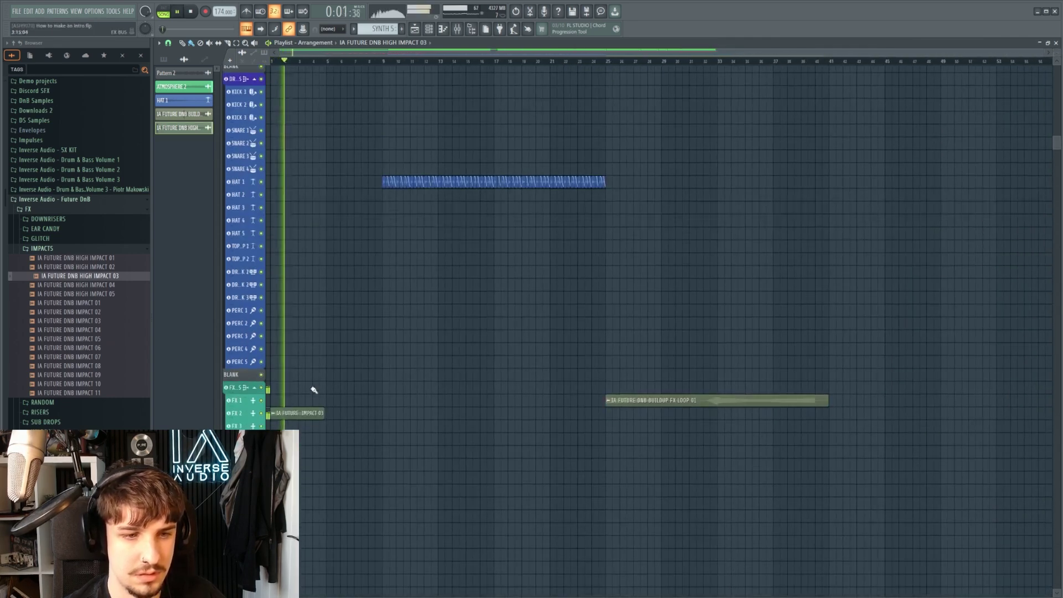
scroll(312, 390, "up", 3)
key("F9")
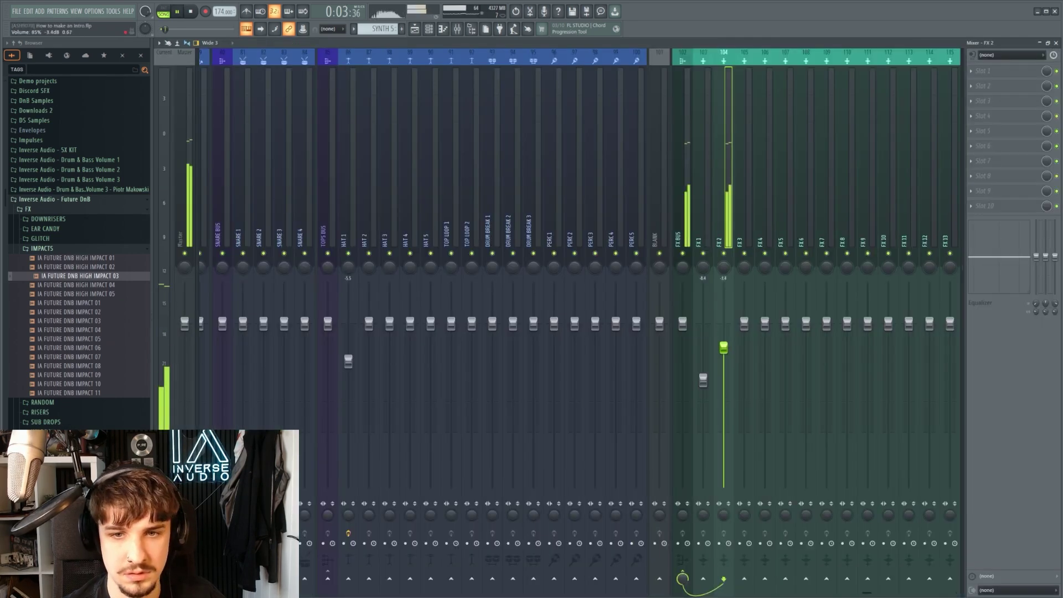
left_click(414, 29)
Place IA FUTURE DNB IMPACT 02 on track FX 3, starting half a bar early so its hit lands on bar 9.
scroll(348, 216, "down", 3)
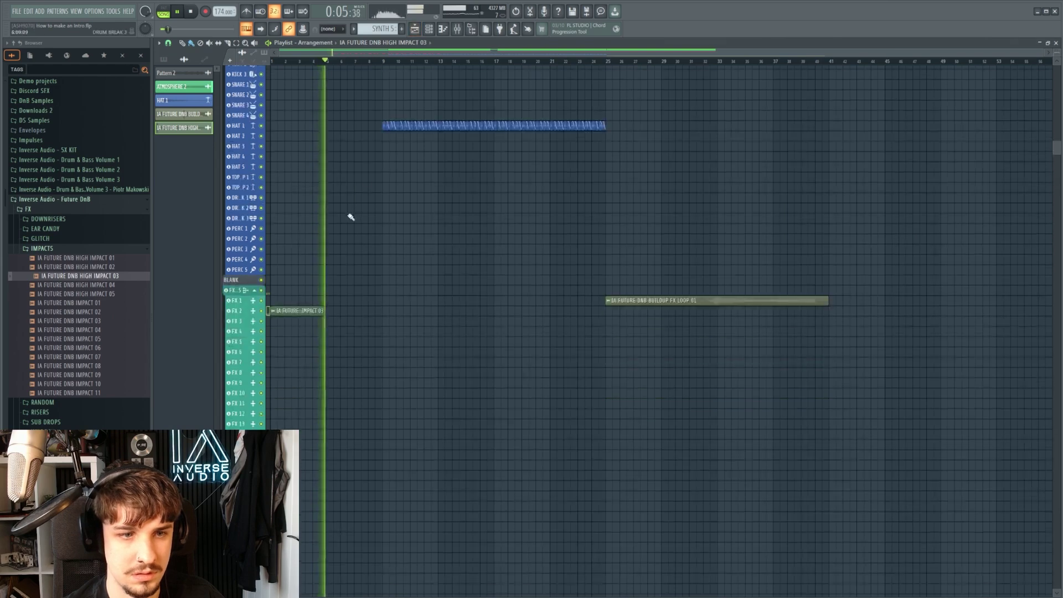
left_click_drag(72, 311, 389, 315)
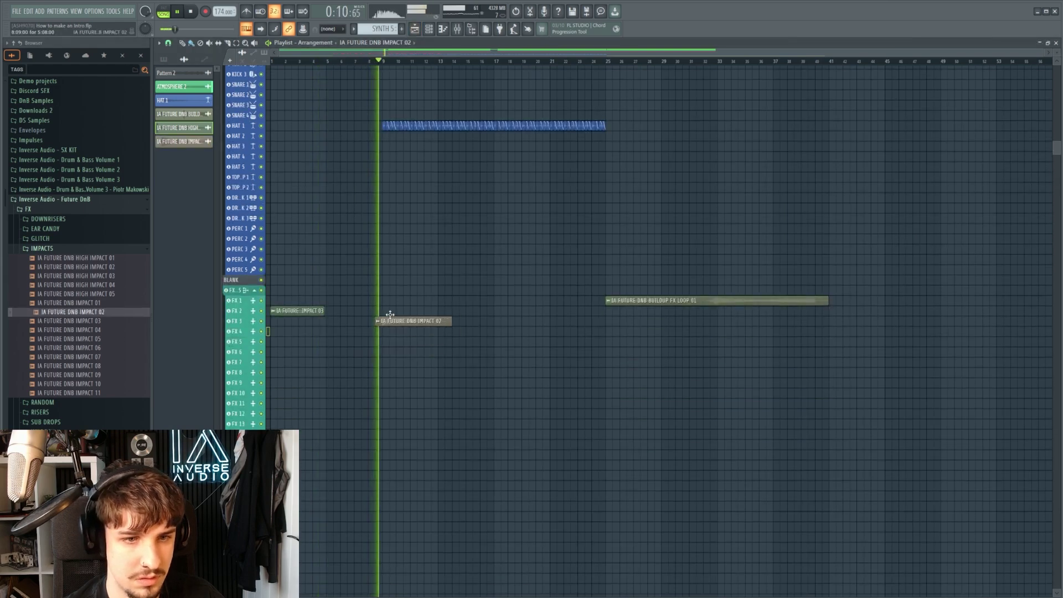
scroll(389, 313, "up", 2)
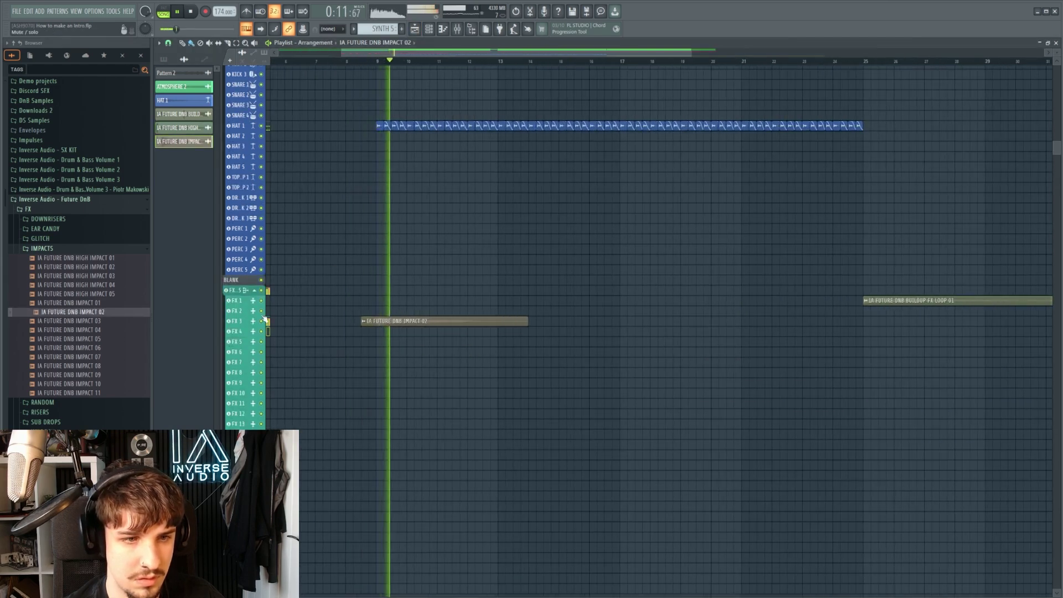
Lower the FX 3 mixer track to about -7 dB during playback and open its first effect slot.
key("F9")
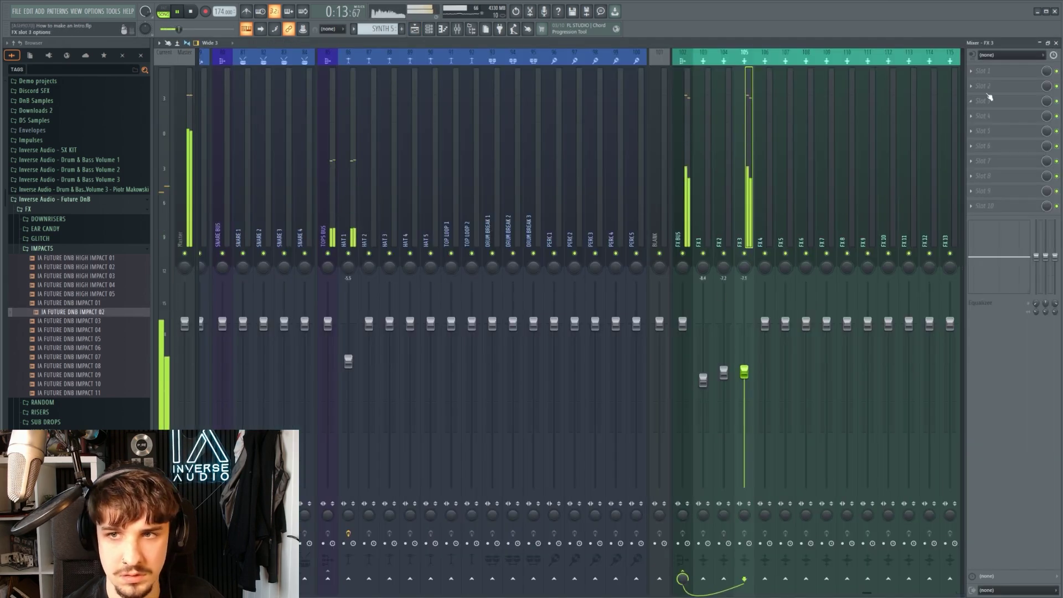
left_click(971, 71)
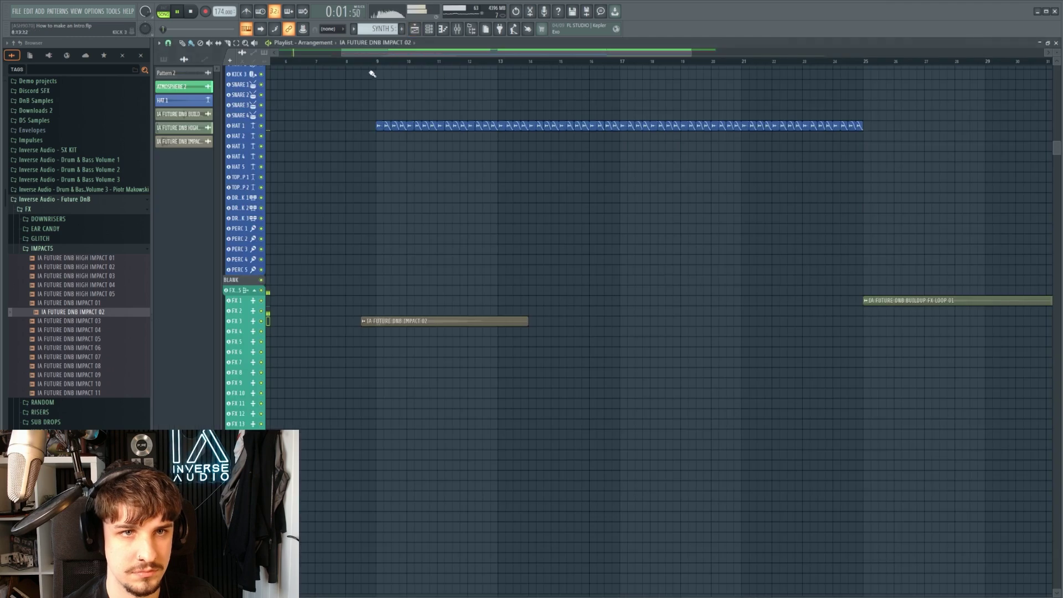
scroll(458, 266, "down", 3)
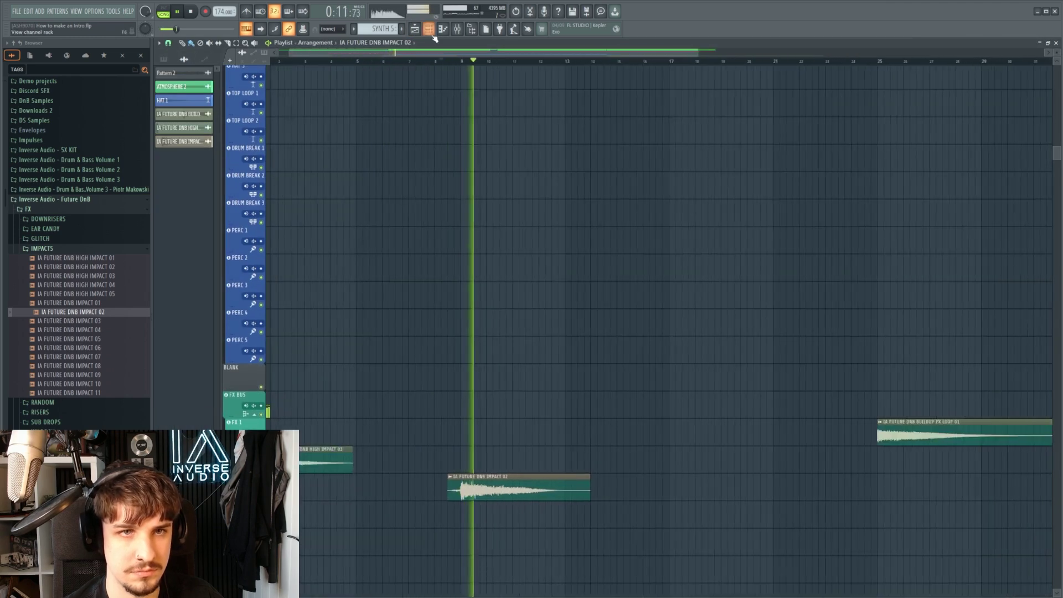
left_click(457, 30)
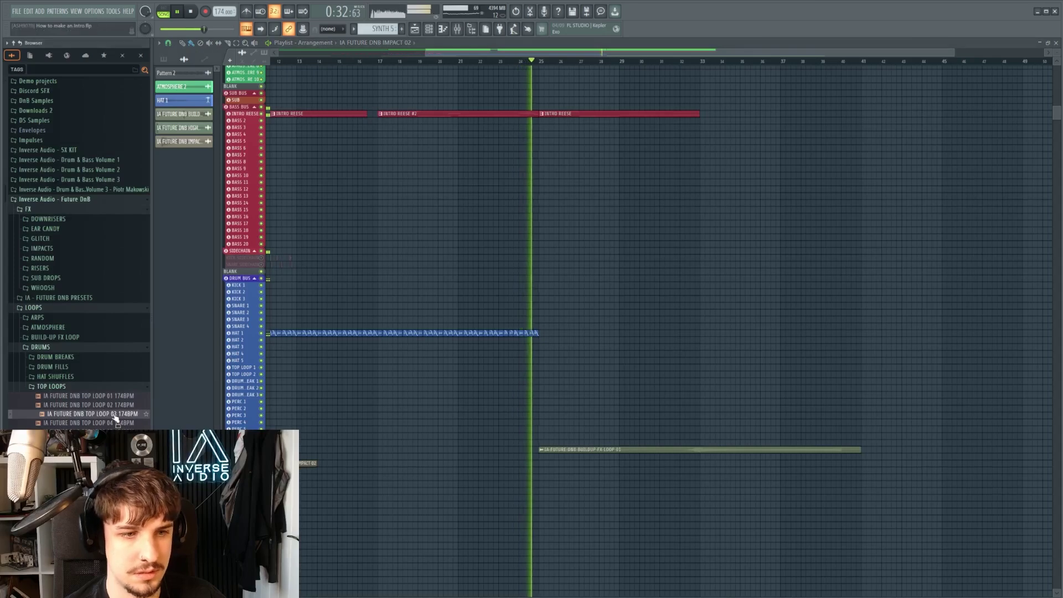
Place IA FUTURE DNB TOP LOOP 03 on track HAT 2 at bar 25 and duplicate it so the loop fills up to bar 33.
left_click_drag(113, 414, 540, 345)
scroll(562, 330, "up", 5)
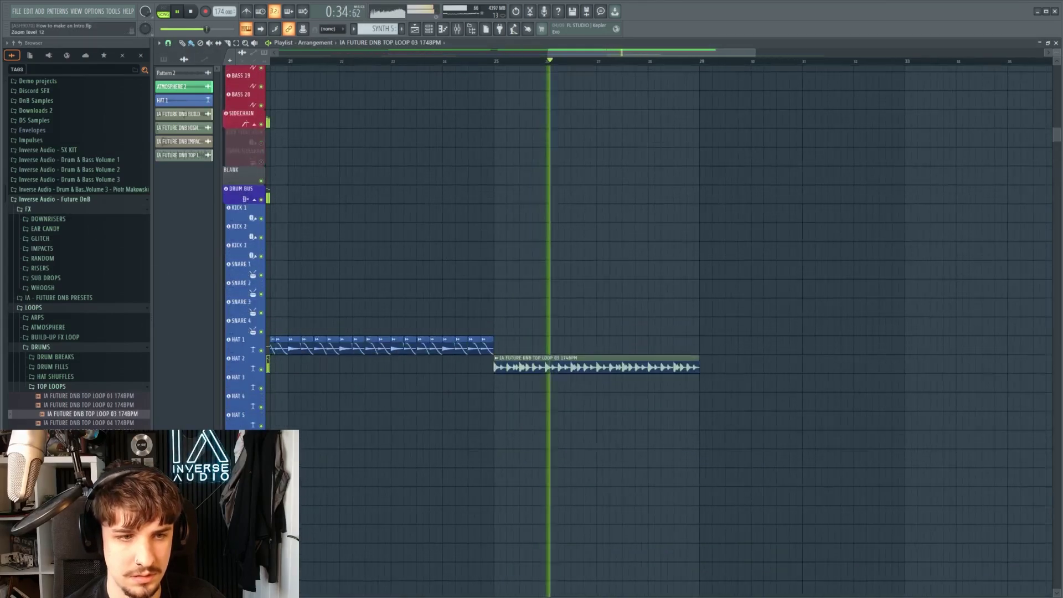
left_click(579, 363, "ctrl")
key("ctrl+b")
scroll(576, 360, "down", 5)
key("ctrl+d")
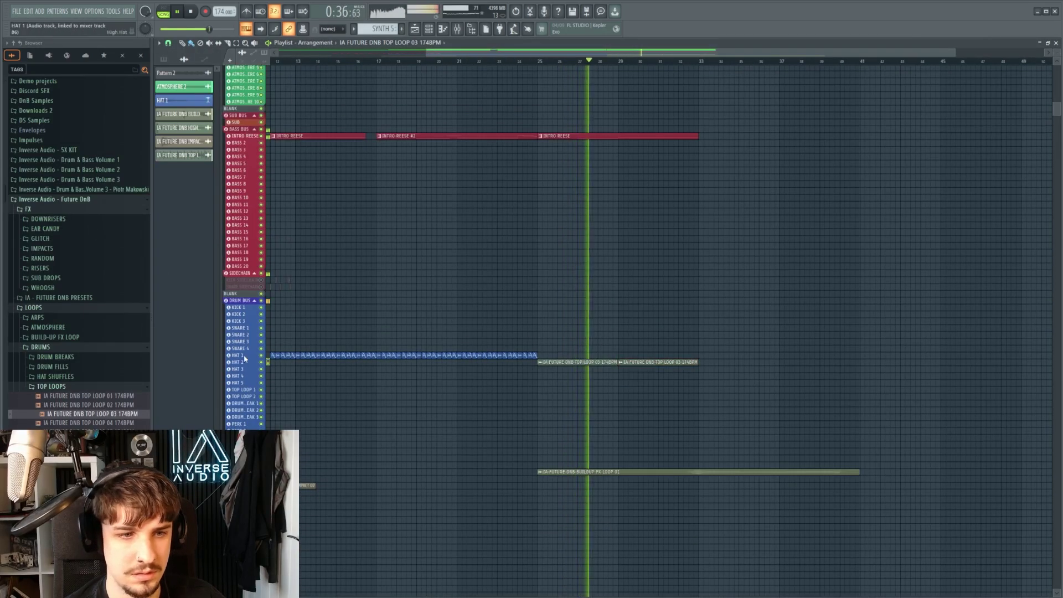
Lower the HAT 2 mixer track to about -6.4 dB for the top loop and stop playback.
left_click(253, 357)
left_click_drag(366, 367, 365, 372)
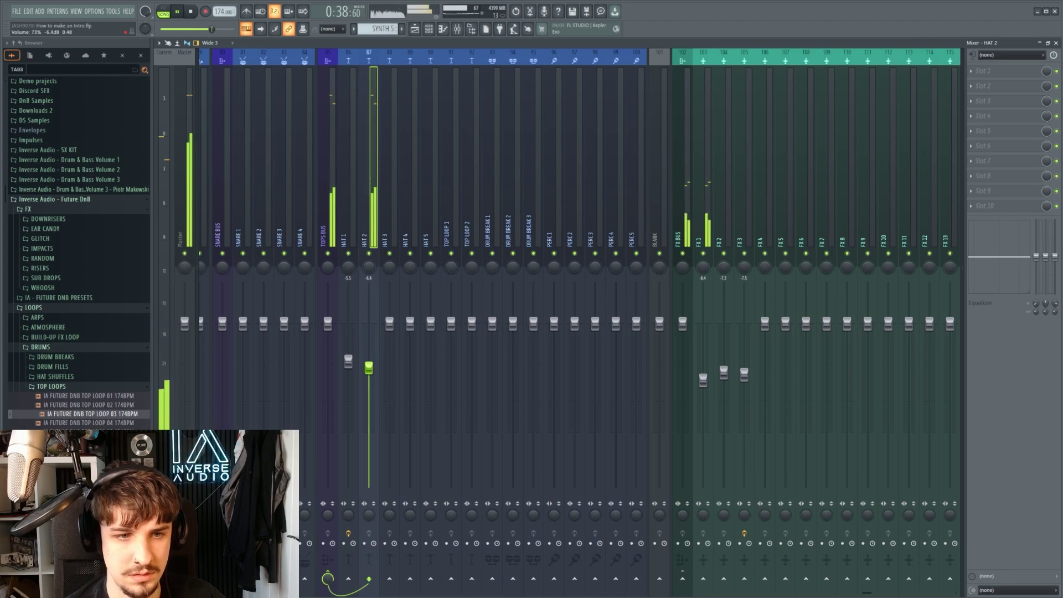
left_click(417, 32)
key("space")
Duplicate the existing hat clips on track HAT 1 to extend the hats from bar 25 to bar 33.
scroll(636, 316, "up", 4)
scroll(819, 316, "down", 2)
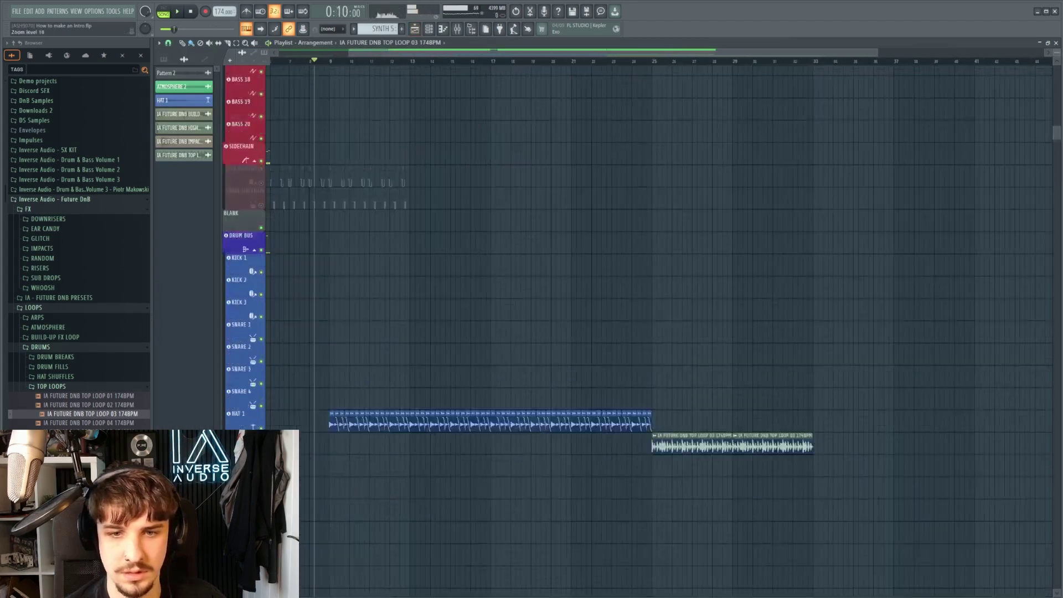
scroll(883, 406, "left", 2)
left_click_drag(882, 405, 737, 442)
scroll(737, 412, "down", 2)
scroll(736, 412, "down", 5)
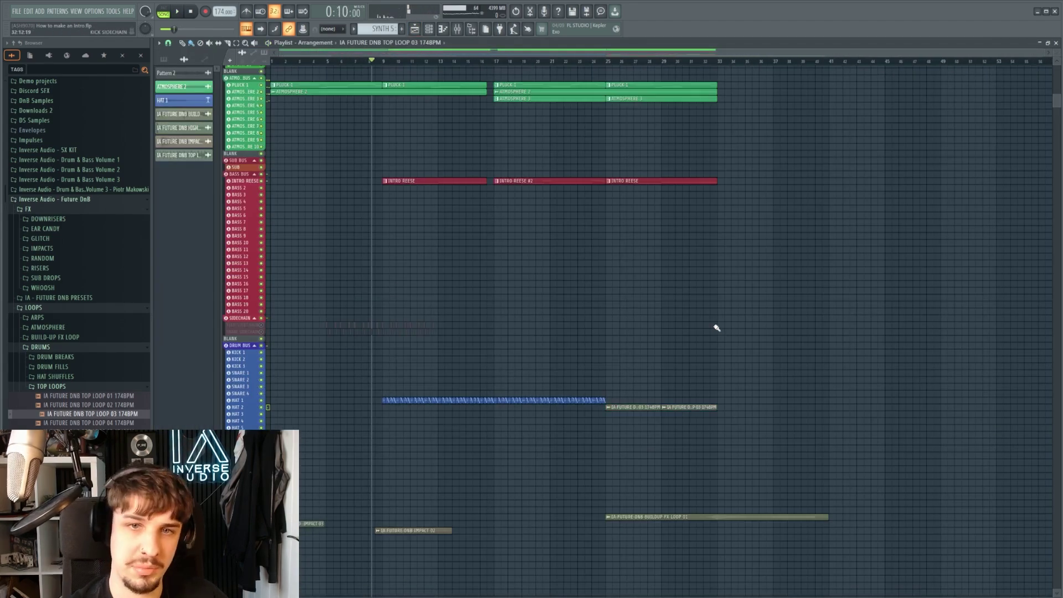
left_click(585, 62)
left_click_drag(618, 391, 516, 408)
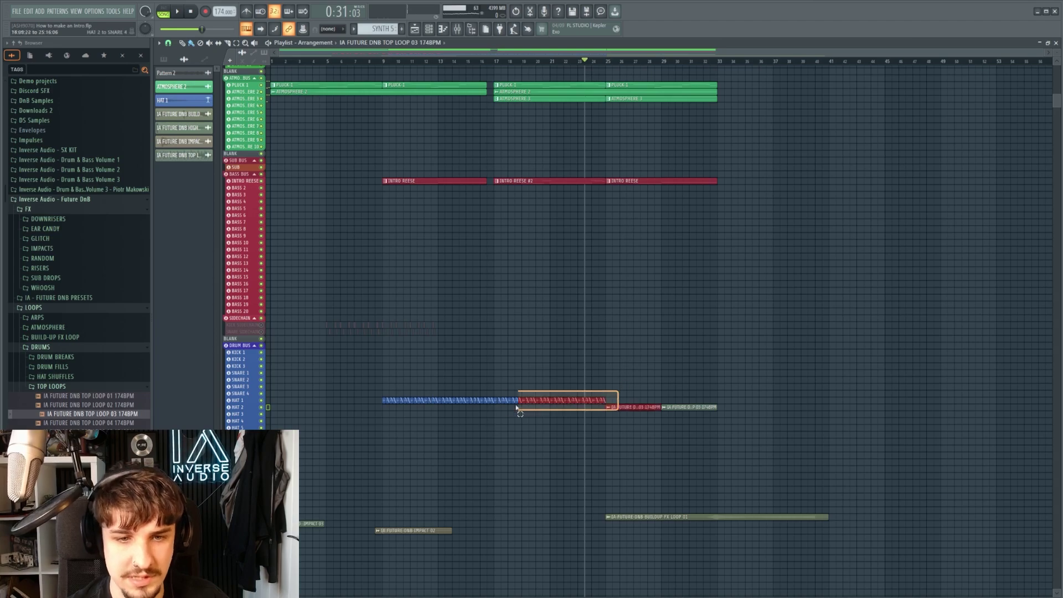
scroll(678, 366, "up", 5)
left_click_drag(833, 498, 532, 419)
left_click(540, 425, "ctrl")
Play the transition into bar 25 and lower the HAT 2 mixer track to about -7.7 dB.
key("space")
scroll(540, 427, "down", 5)
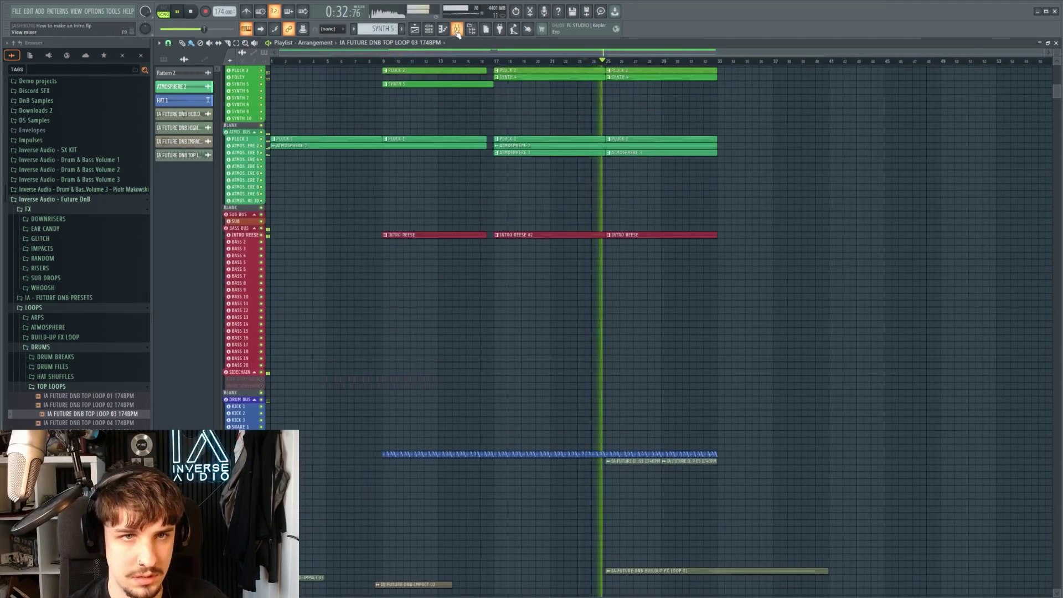
key("F9")
left_click_drag(378, 304, 378, 309)
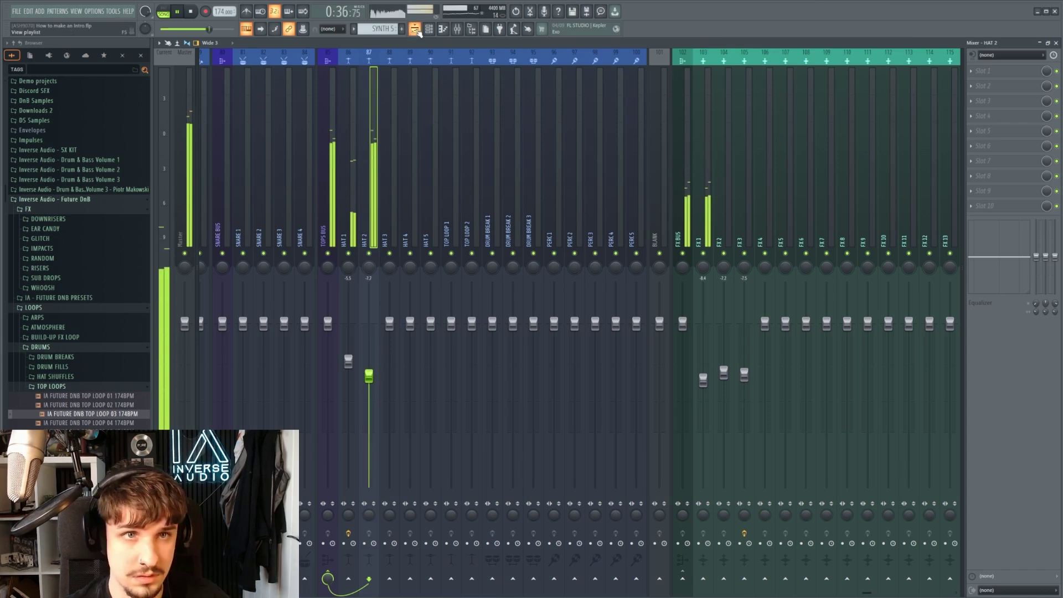
left_click(418, 32)
scroll(551, 292, "down", 5)
key("space")
Place IA FUTURE DNB RISER MEDIUM 06 from the RISERS folder on track FX 4 so that it ends at bar 25.
left_click(40, 268)
left_click(61, 276)
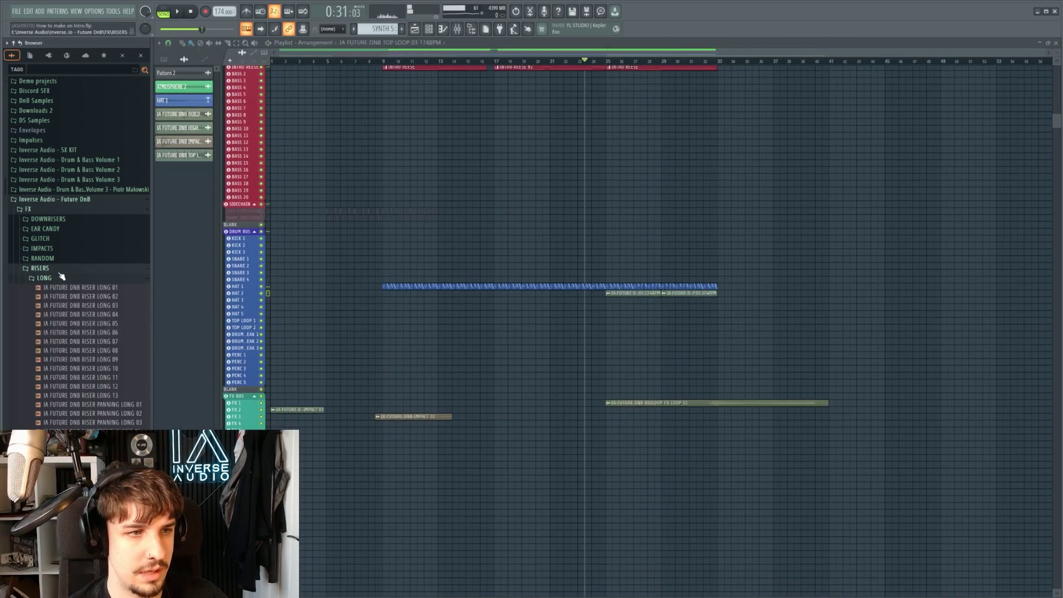
left_click(61, 276)
left_click(48, 287)
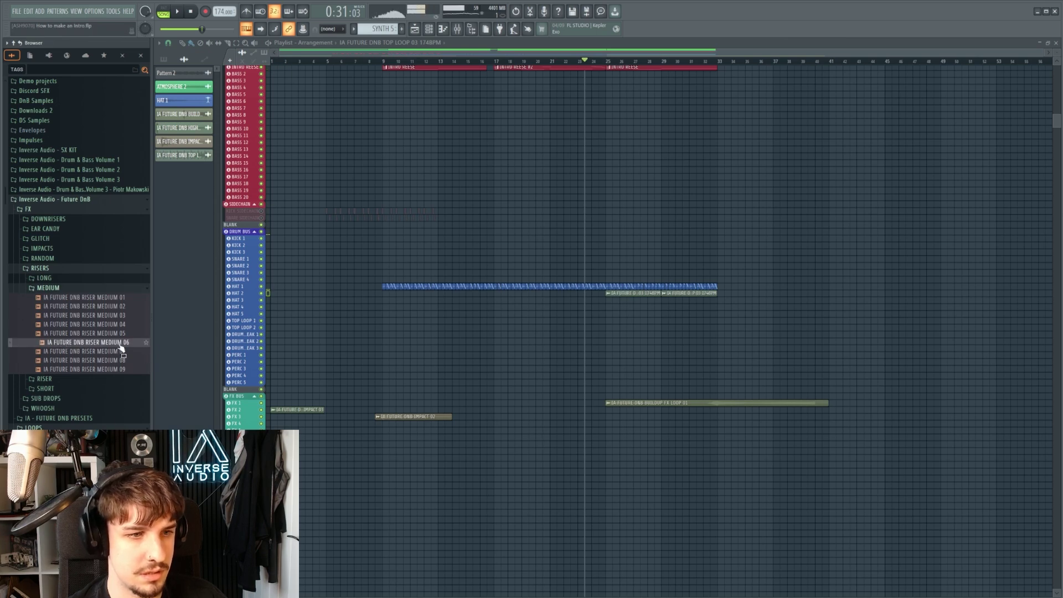
mouse_move(464, 450)
left_mouse_down()
mouse_move(471, 470)
mouse_move(554, 379)
mouse_move(587, 407)
left_mouse_up()
scroll(637, 365, "up", 3)
scroll(532, 366, "down", 2)
Play the riser into bar 25 and lower the FX 4 mixer track to about -14.7 dB.
key("space")
key("F9")
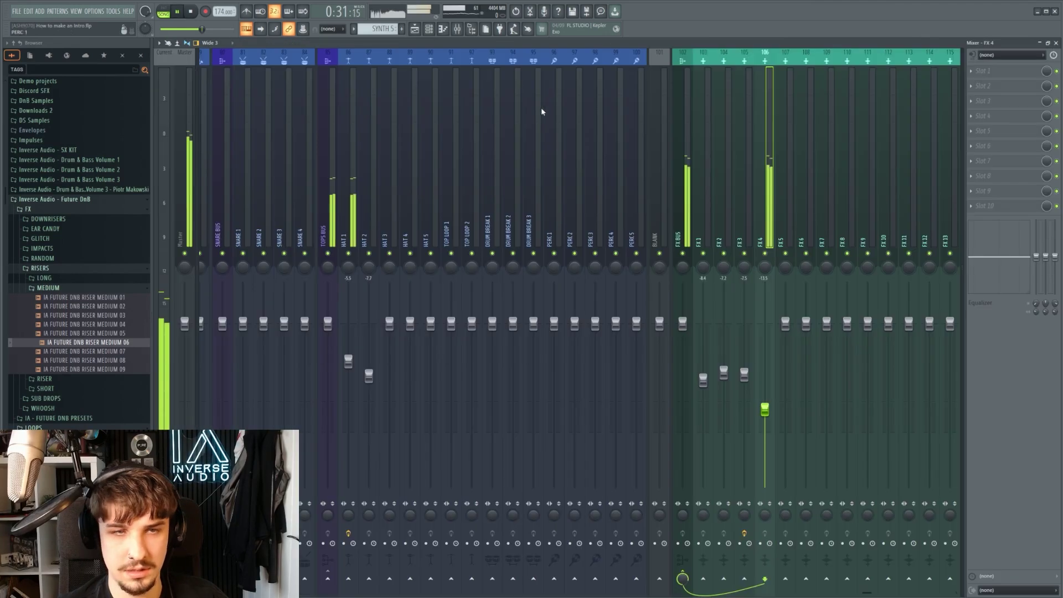
left_click_drag(764, 409, 764, 415)
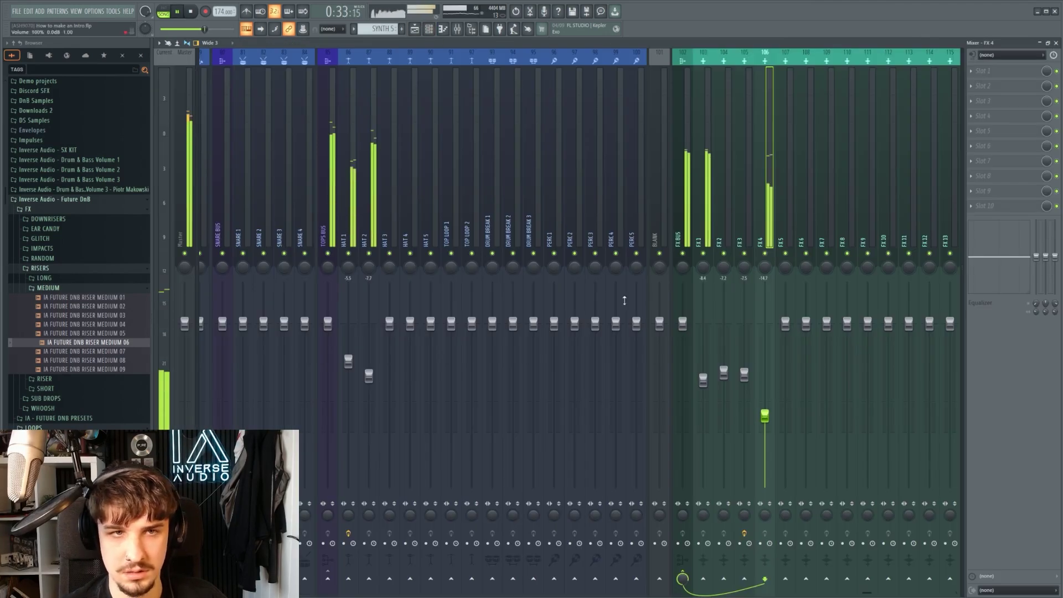
left_click(415, 30)
Place IA FUTURE DNB RISER SHORT 03 at bar 7, building into bar 9, and move it to track FX 5.
scroll(557, 249, "down", 3)
left_click(560, 246, "ctrl")
scroll(542, 252, "up", 2)
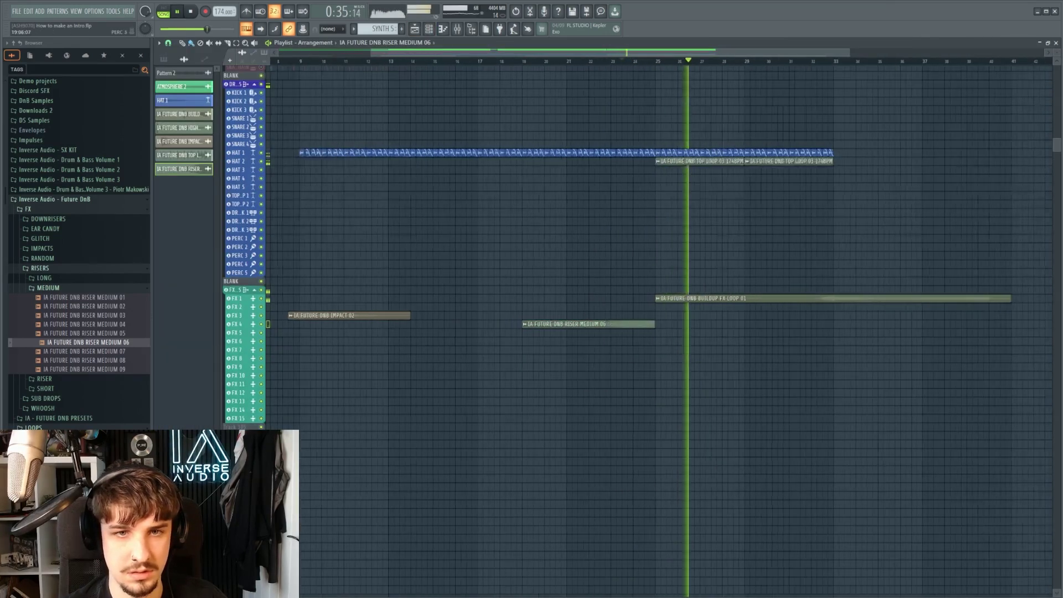
left_click_drag(498, 258, 618, 316)
scroll(619, 315, "up", 2)
scroll(618, 316, "down", 2)
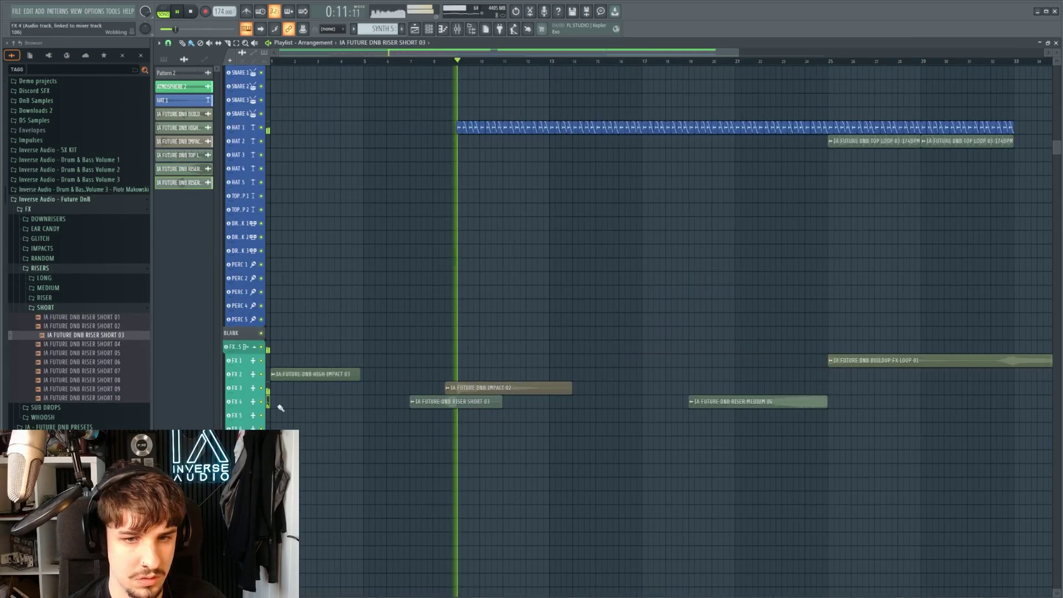
left_click_drag(439, 403, 449, 415)
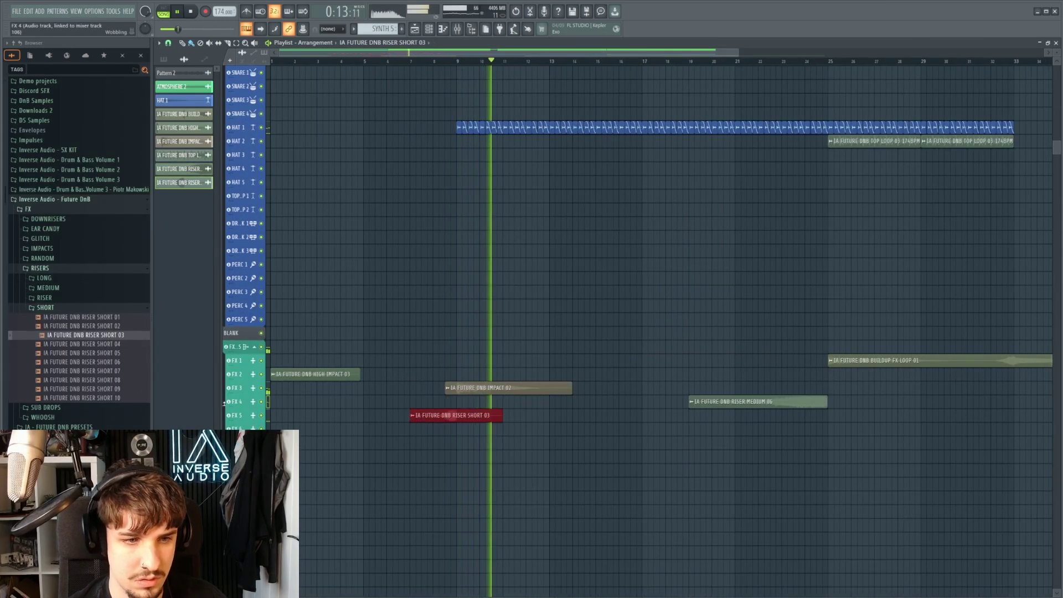
Lower the FX 5 mixer track to about -11 dB for the short riser during playback.
left_click(238, 416)
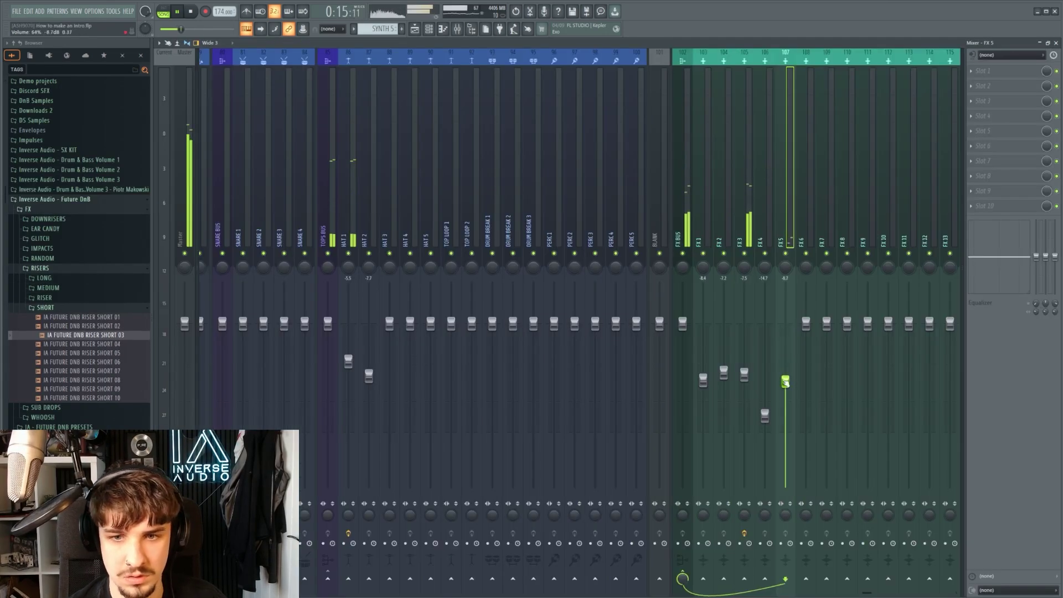
left_click_drag(798, 378, 797, 388)
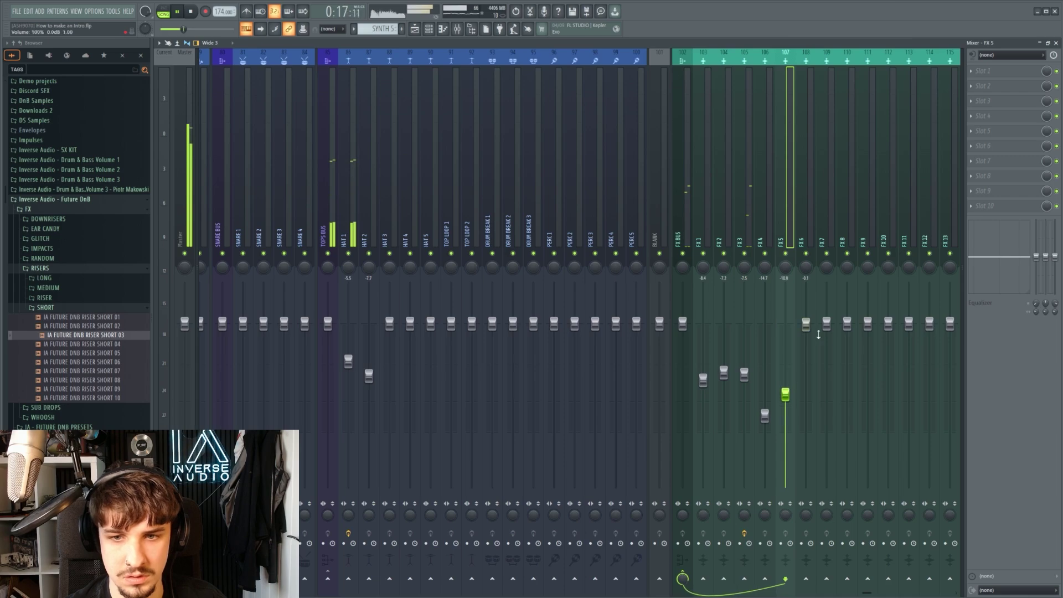
left_click(817, 327)
left_click(414, 29)
scroll(473, 194, "down", 4)
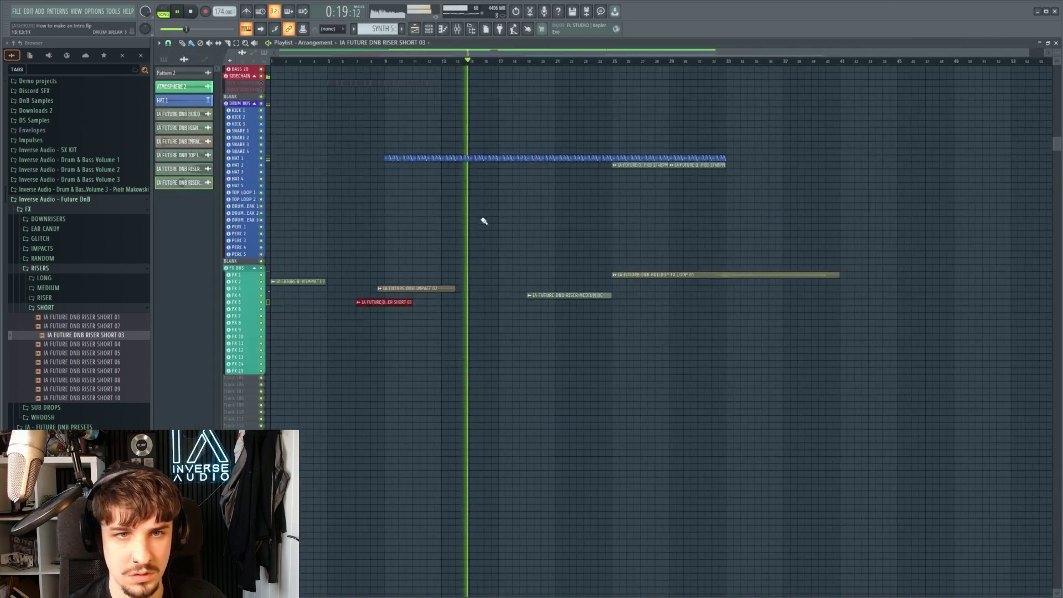
Listen to the intro through to its end while checking the synth, atmosphere, bass, drum and FX tracks.
scroll(487, 232, "up", 8)
scroll(496, 314, "up", 3)
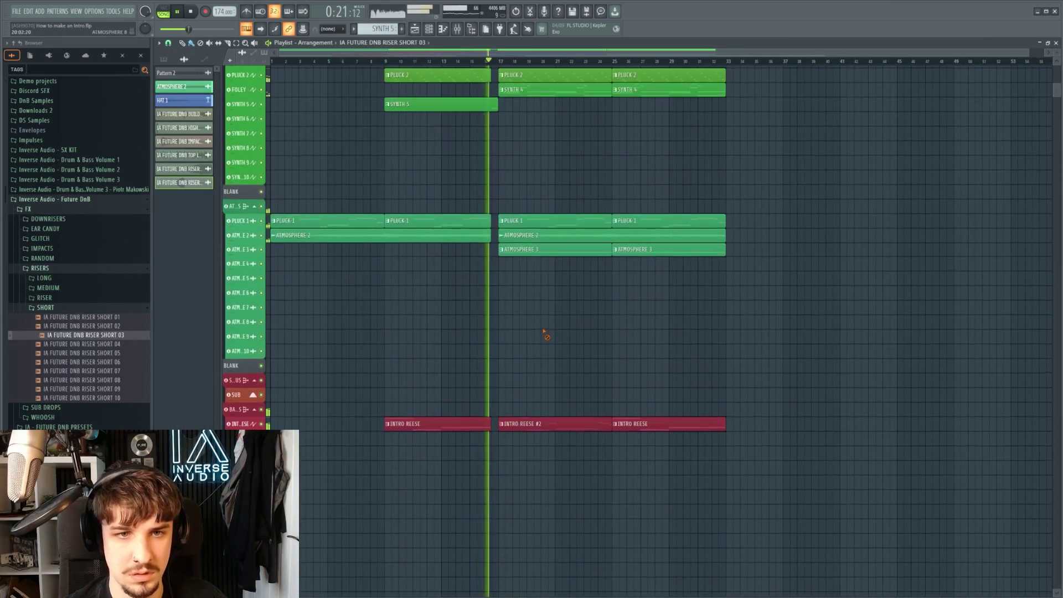
scroll(537, 333, "down", 3)
scroll(510, 318, "up", 5)
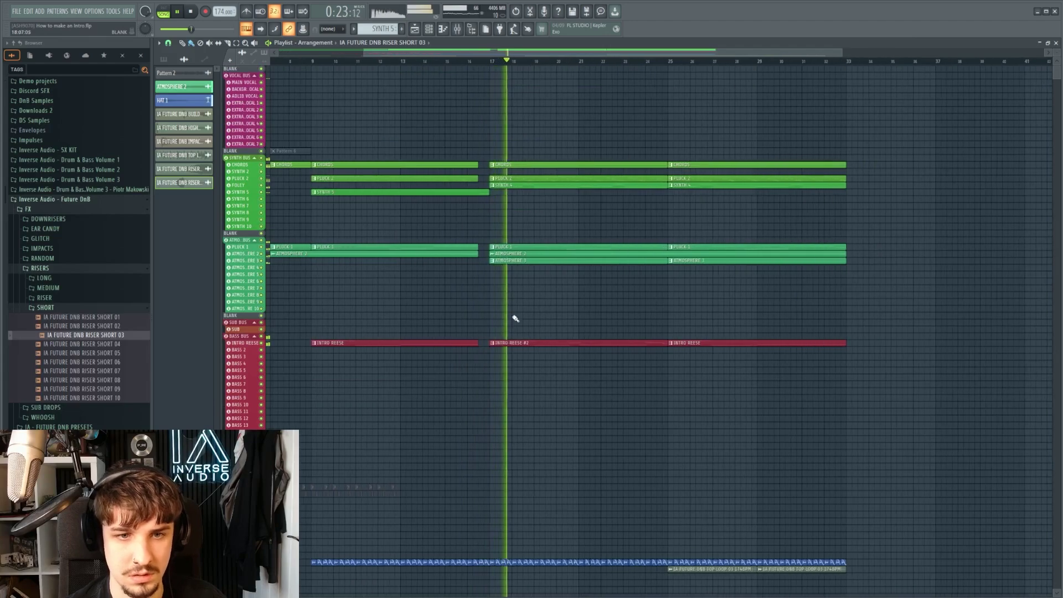
scroll(523, 302, "up", 2)
scroll(526, 303, "down", 4)
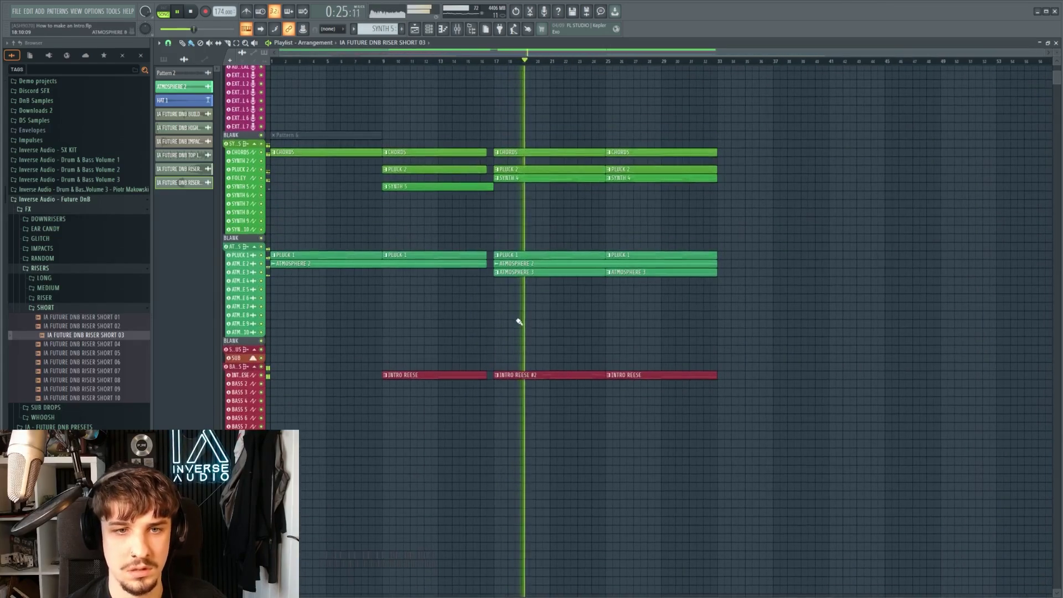
scroll(517, 321, "down", 2)
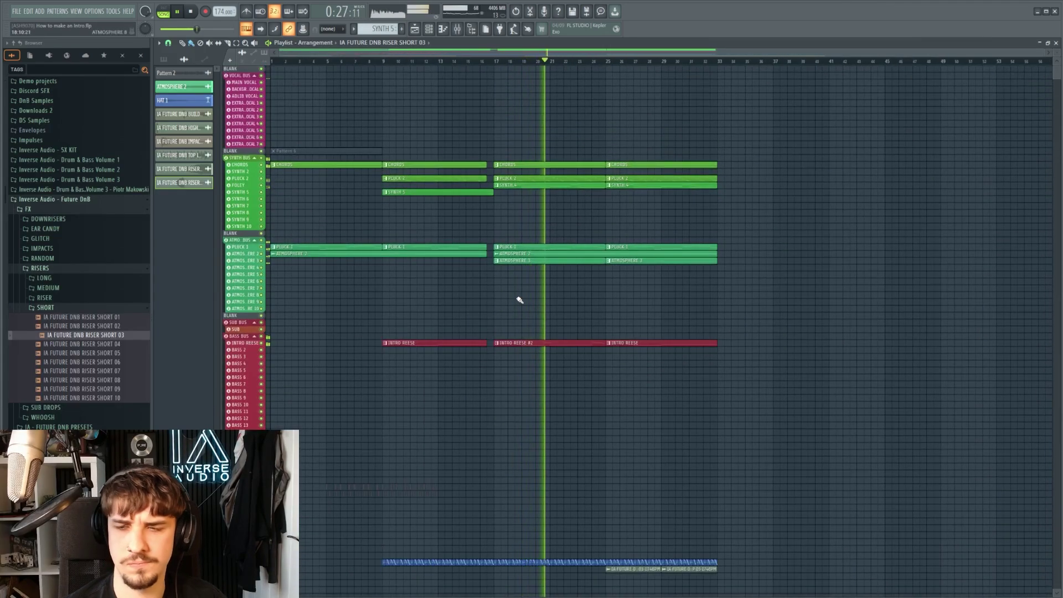
scroll(520, 300, "down", 3)
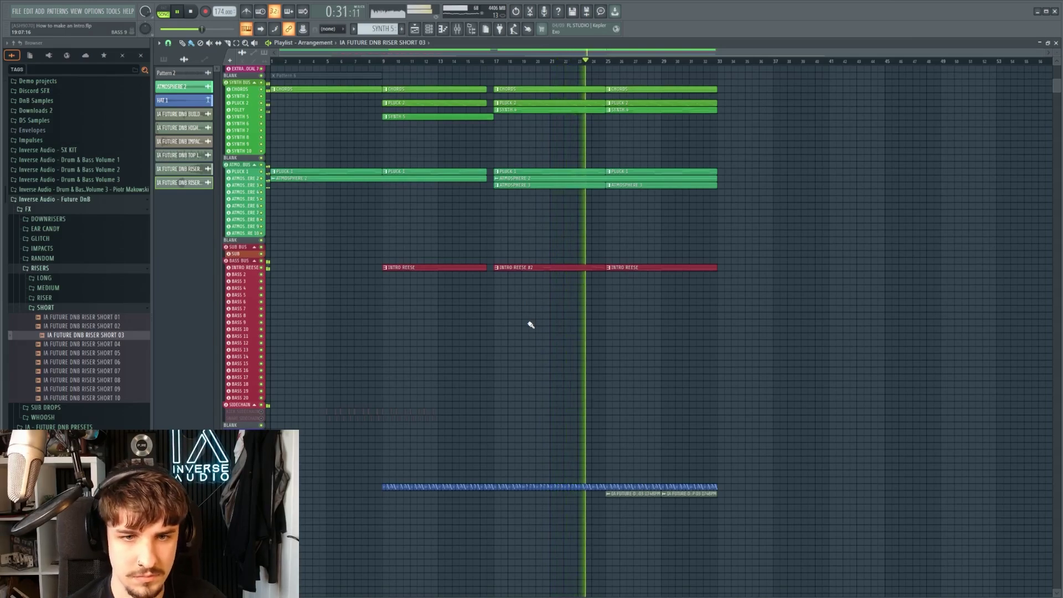
scroll(529, 325, "down", 8)
scroll(588, 306, "up", 9)
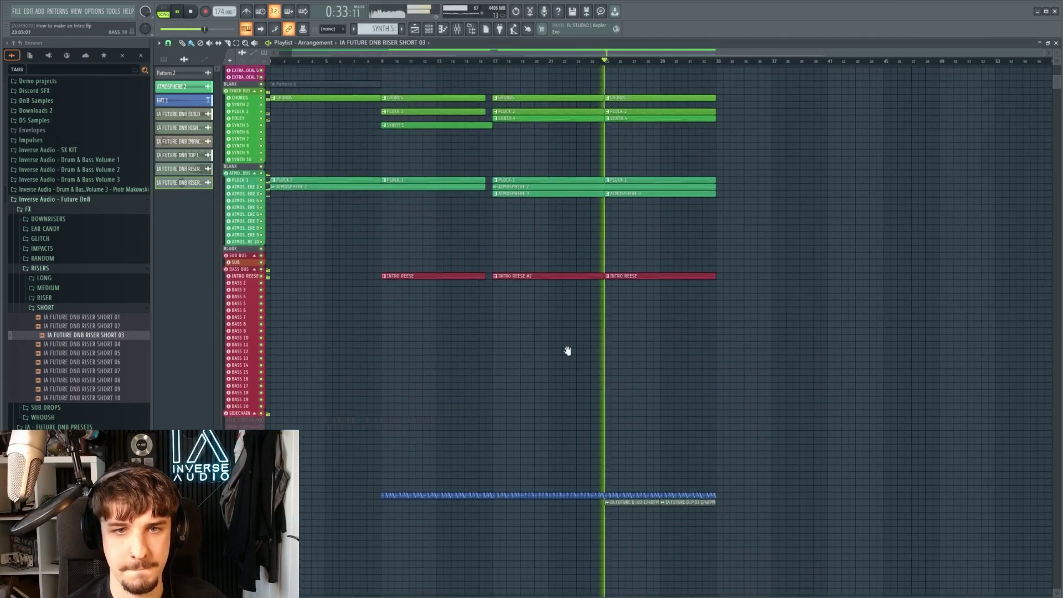
scroll(567, 350, "up", 3)
scroll(576, 336, "down", 1)
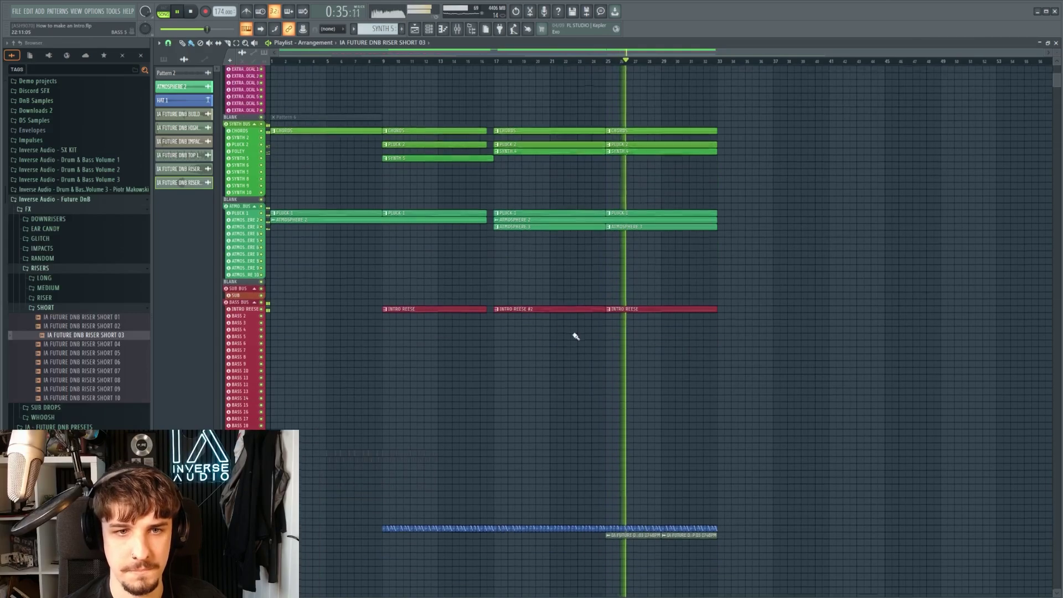
scroll(554, 338, "down", 9)
scroll(574, 346, "up", 10)
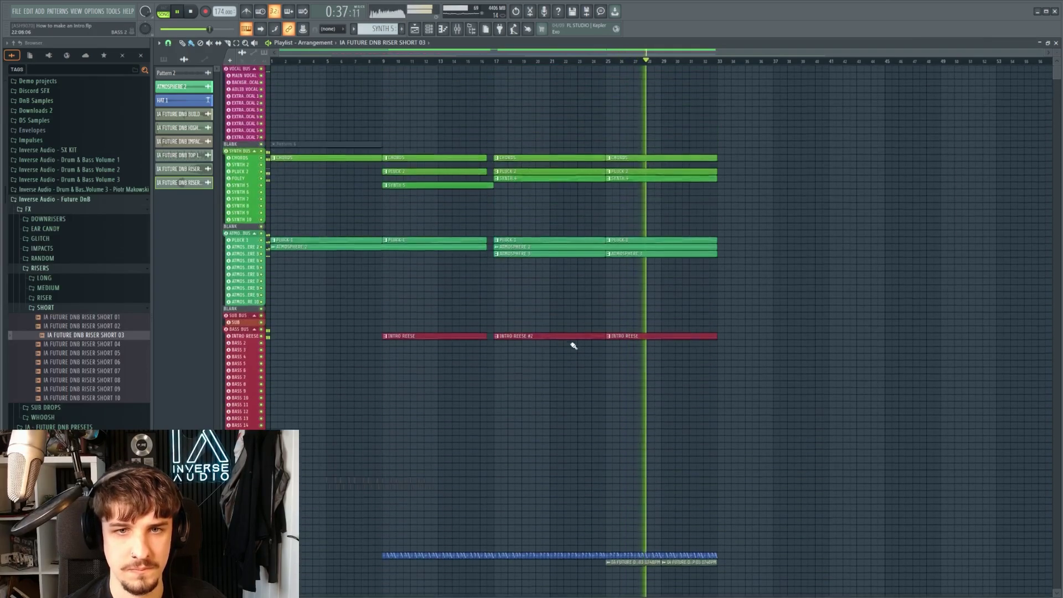
scroll(542, 384, "down", 2)
scroll(545, 388, "up", 2)
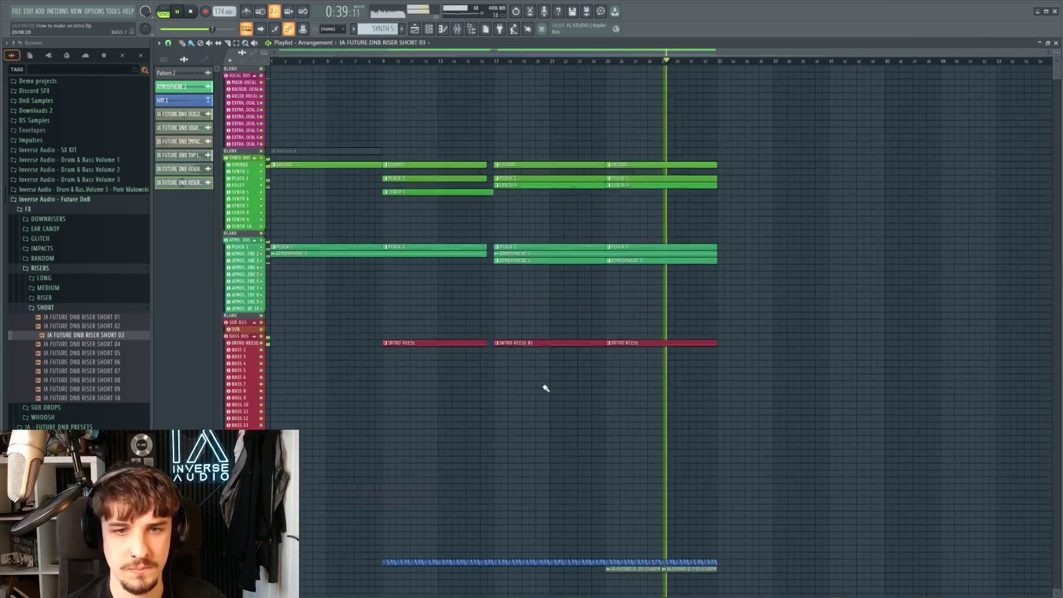
scroll(579, 382, "down", 6)
scroll(586, 389, "up", 1)
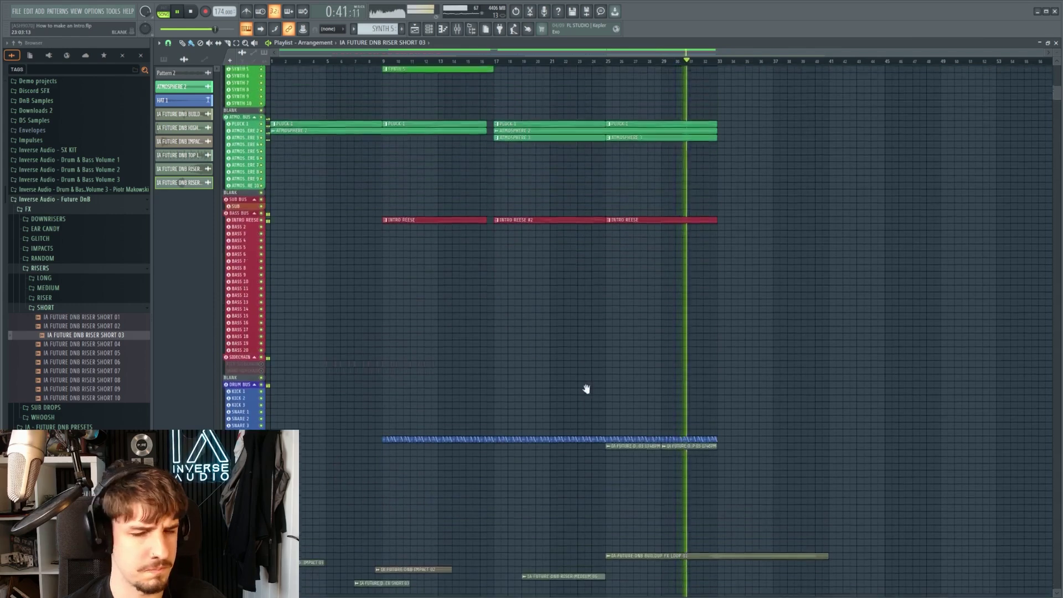
scroll(581, 382, "up", 6)
key("space")
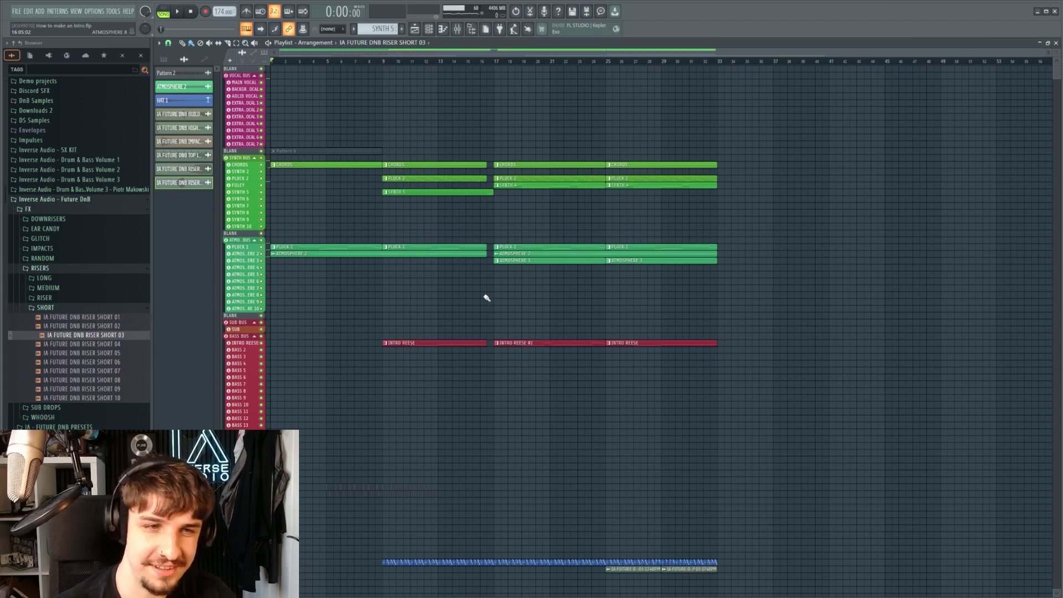
scroll(501, 210, "down", 6)
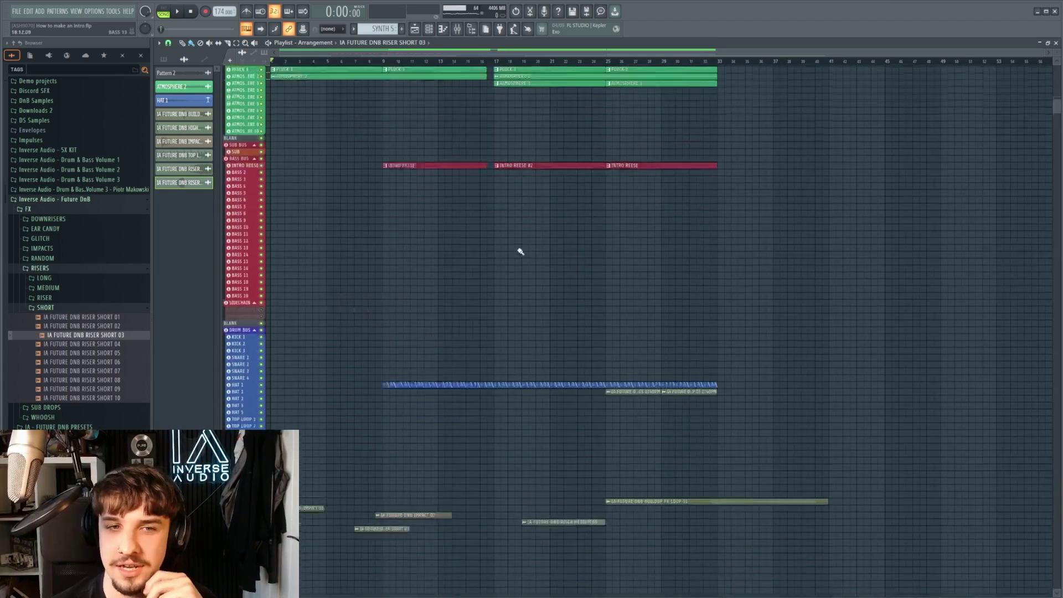
scroll(517, 249, "up", 6)
scroll(564, 281, "up", 5)
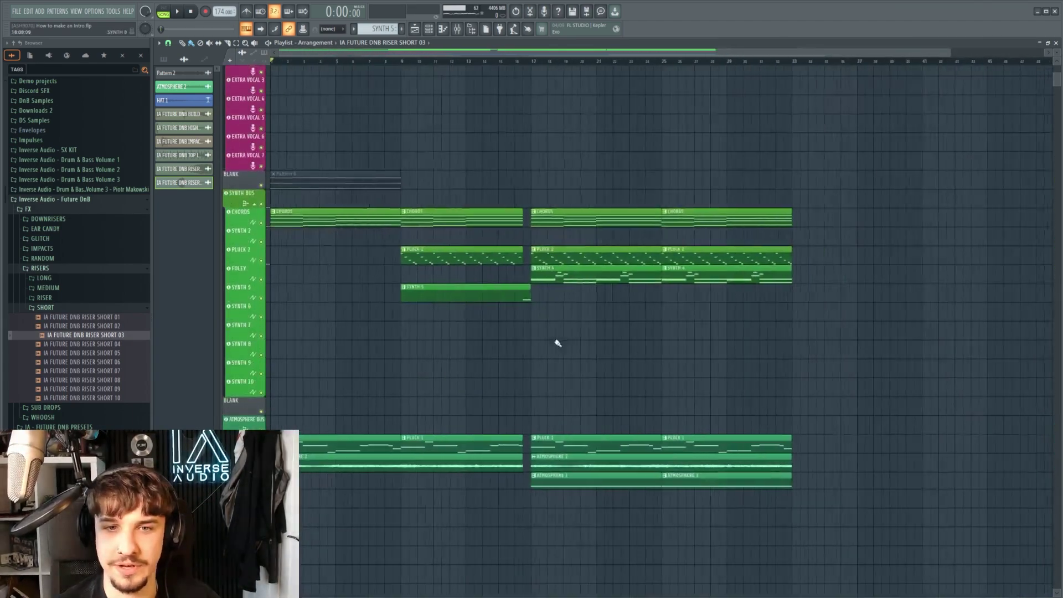
scroll(571, 344, "down", 2)
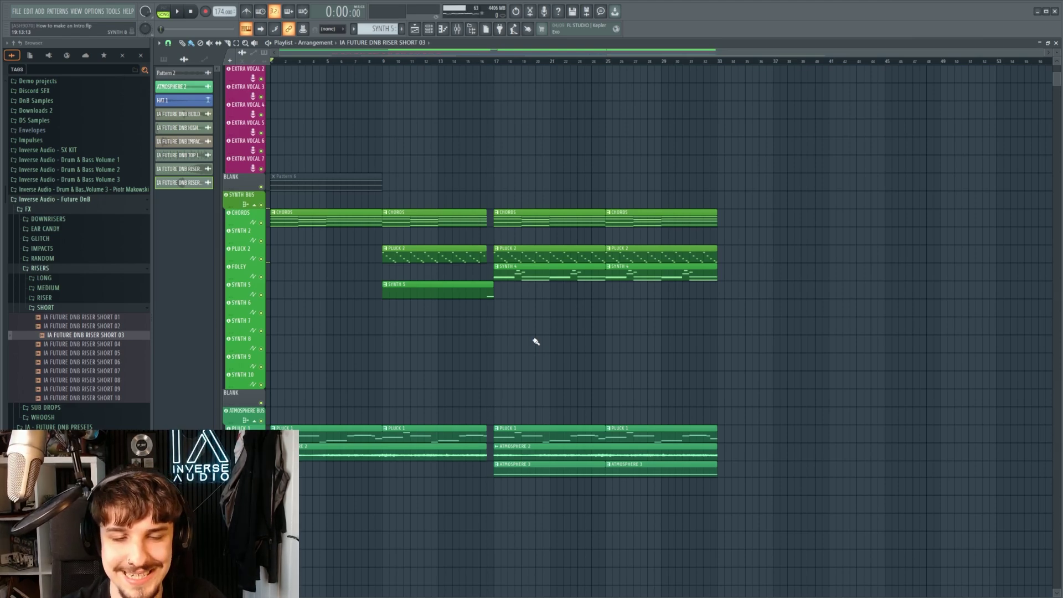
scroll(401, 280, "up", 2)
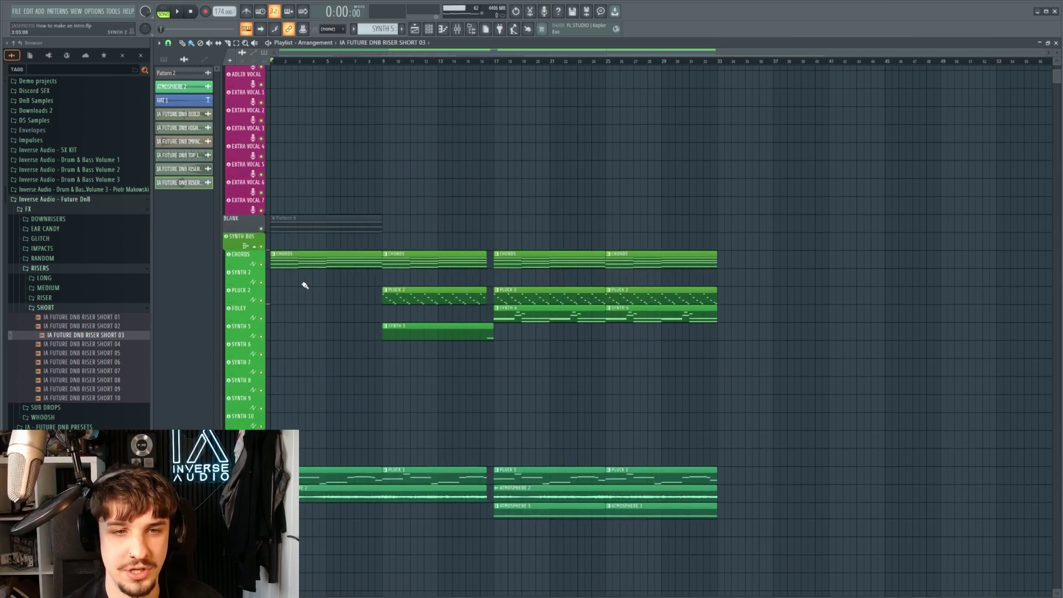
scroll(356, 280, "down", 2)
scroll(367, 297, "up", 3)
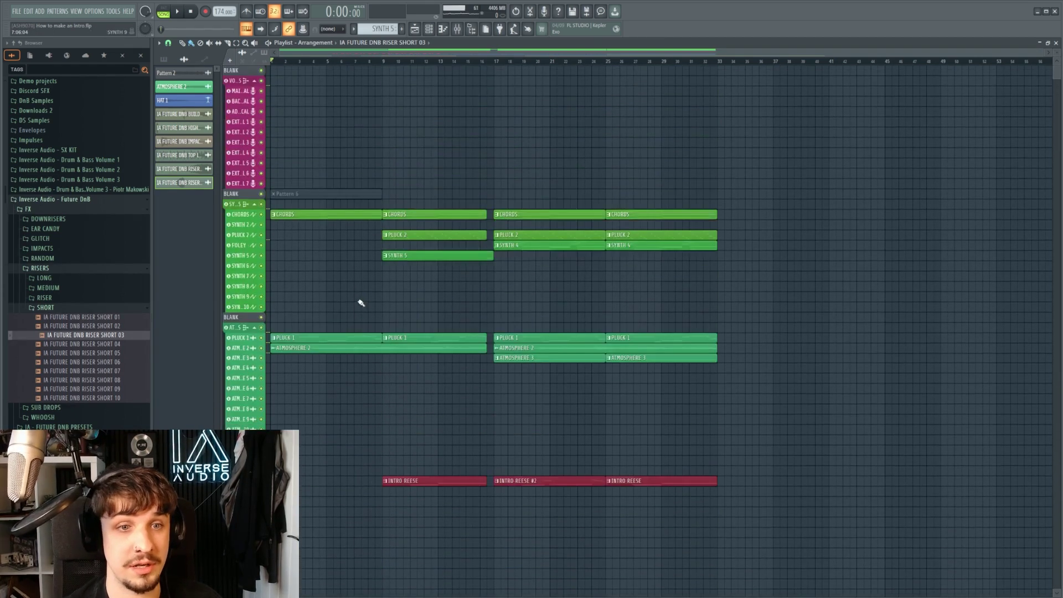